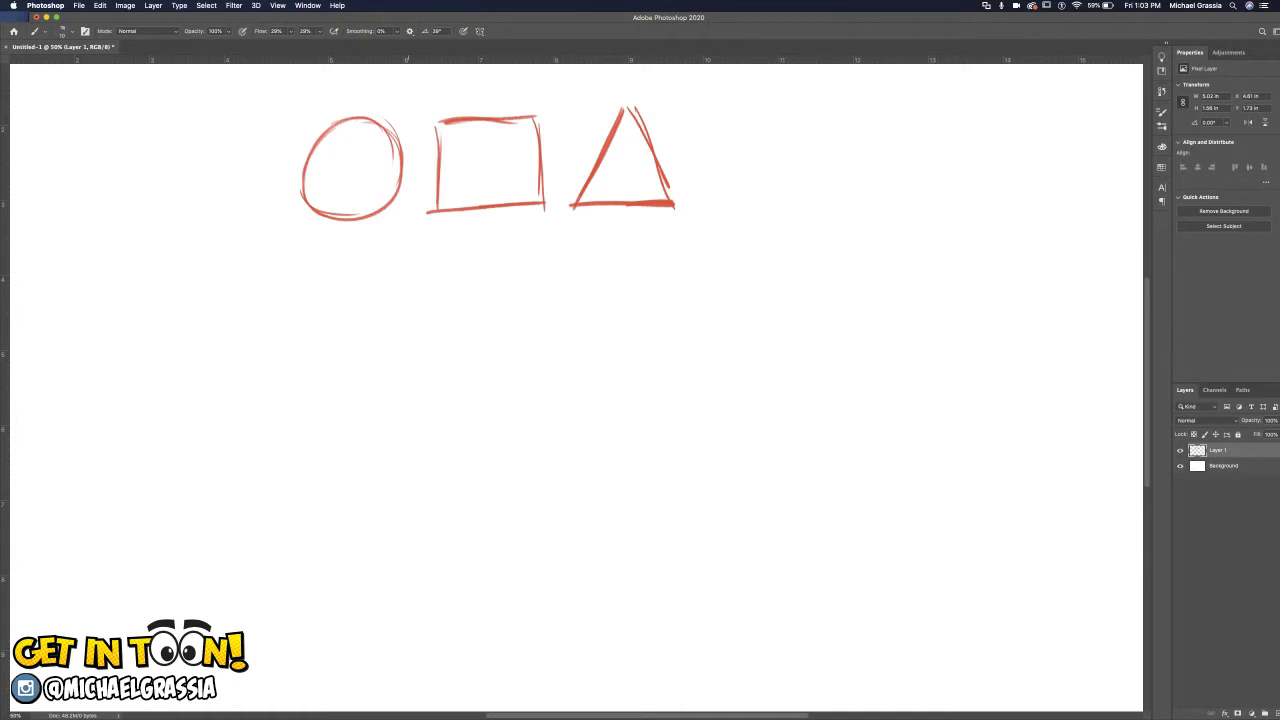
Sketch a small character's round head and rounded, bell-shaped body below the circle.
{"action": "mouse_move", "coordinate": [392, 308]}
{"action": "left_mouse_down"}
{"action": "mouse_move", "coordinate": [318, 336]}
{"action": "mouse_move", "coordinate": [390, 310]}
{"action": "mouse_move", "coordinate": [380, 370]}
{"action": "mouse_move", "coordinate": [340, 428]}
{"action": "left_mouse_up"}
{"action": "mouse_move", "coordinate": [346, 376]}
{"action": "left_mouse_down"}
{"action": "mouse_move", "coordinate": [330, 432]}
{"action": "mouse_move", "coordinate": [398, 440]}
{"action": "left_mouse_up"}
{"action": "left_click_drag", "start_coordinate": [396, 346], "coordinate": [398, 450]}
{"action": "left_click_drag", "start_coordinate": [316, 454], "coordinate": [404, 428]}
{"action": "left_click_drag", "start_coordinate": [346, 386], "coordinate": [326, 444]}
{"action": "left_click_drag", "start_coordinate": [400, 374], "coordinate": [402, 430]}
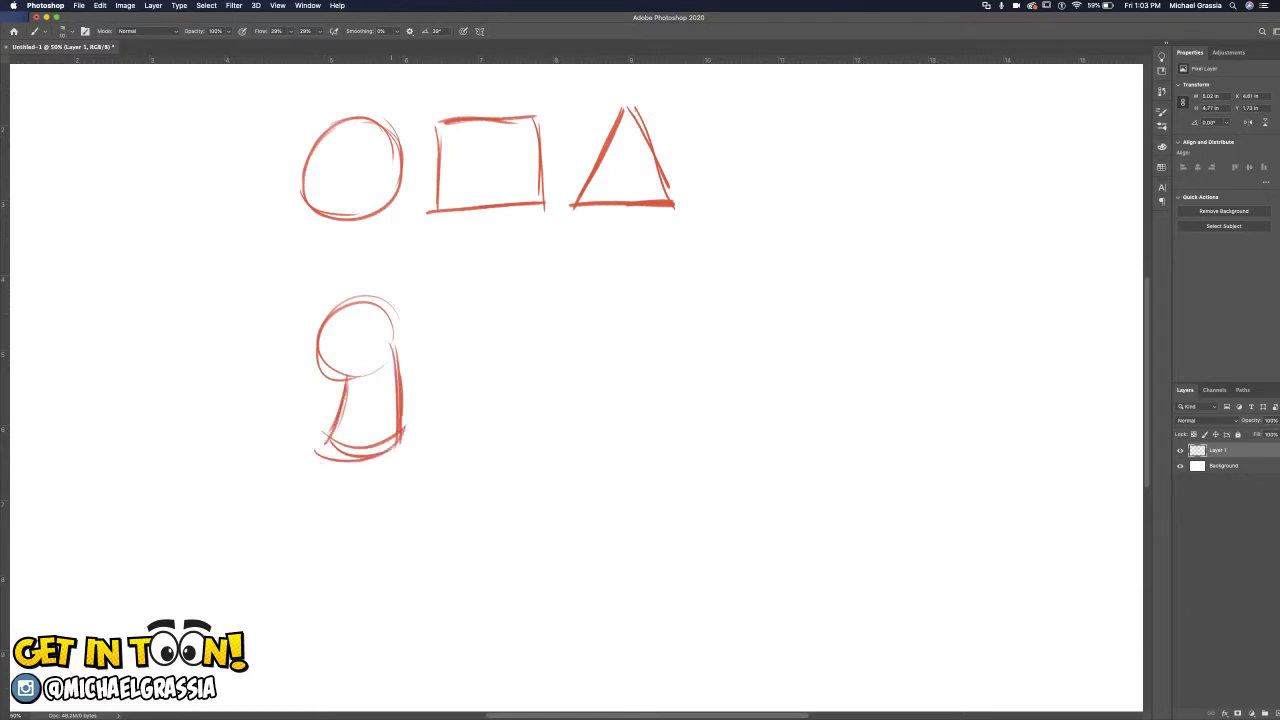
Add facial features, a cap, small feet and stubby arms to the small round character.
{"action": "mouse_move", "coordinate": [366, 346]}
{"action": "left_mouse_down"}
{"action": "mouse_move", "coordinate": [358, 378]}
{"action": "mouse_move", "coordinate": [382, 344]}
{"action": "mouse_move", "coordinate": [406, 340]}
{"action": "mouse_move", "coordinate": [390, 354]}
{"action": "mouse_move", "coordinate": [342, 332]}
{"action": "mouse_move", "coordinate": [390, 306]}
{"action": "mouse_move", "coordinate": [344, 290]}
{"action": "mouse_move", "coordinate": [304, 348]}
{"action": "mouse_move", "coordinate": [314, 356]}
{"action": "left_mouse_up"}
{"action": "mouse_move", "coordinate": [298, 292]}
{"action": "left_mouse_down"}
{"action": "mouse_move", "coordinate": [332, 289]}
{"action": "mouse_move", "coordinate": [309, 334]}
{"action": "left_mouse_up"}
{"action": "mouse_move", "coordinate": [300, 452]}
{"action": "left_mouse_down"}
{"action": "mouse_move", "coordinate": [344, 468]}
{"action": "mouse_move", "coordinate": [442, 450]}
{"action": "left_mouse_up"}
{"action": "left_click_drag", "start_coordinate": [418, 454], "coordinate": [394, 456]}
{"action": "left_click_drag", "start_coordinate": [344, 378], "coordinate": [318, 406]}
{"action": "left_click_drag", "start_coordinate": [318, 406], "coordinate": [344, 424]}
{"action": "mouse_move", "coordinate": [396, 354]}
{"action": "left_mouse_down"}
{"action": "mouse_move", "coordinate": [424, 376]}
{"action": "mouse_move", "coordinate": [404, 390]}
{"action": "left_mouse_up"}
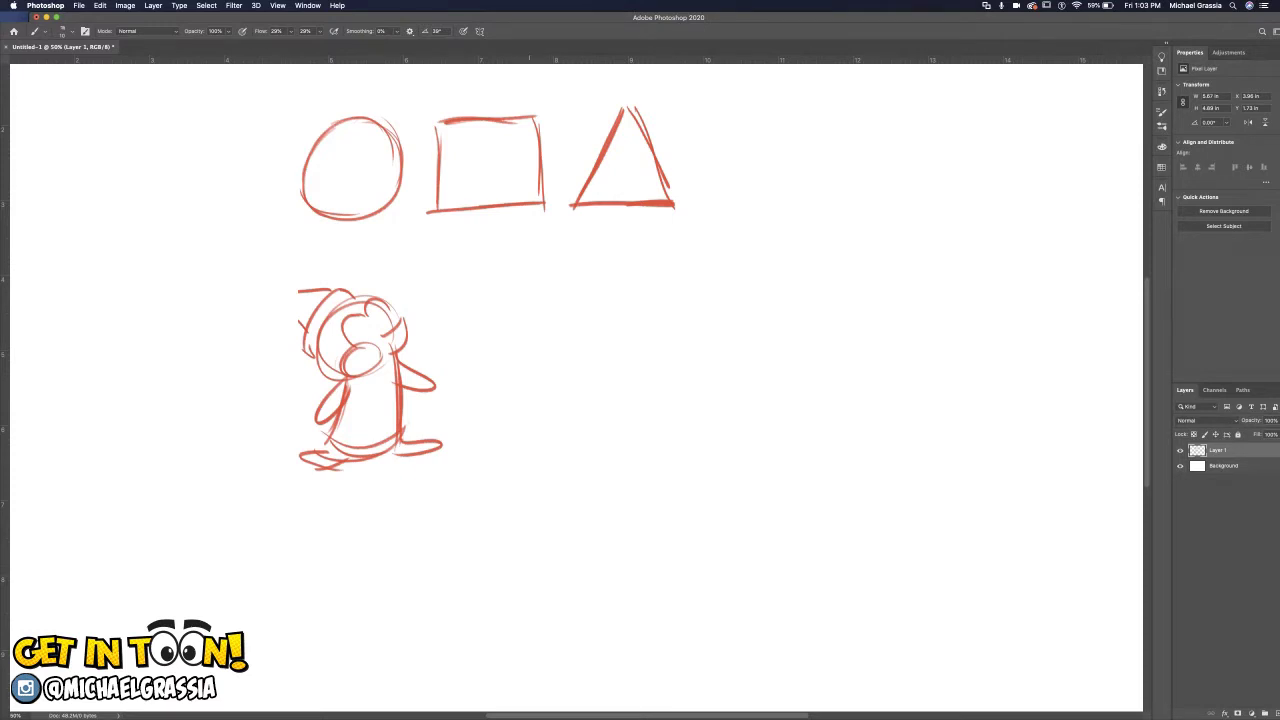
Sketch a large character's blocky head and broad, square torso below the square.
{"action": "mouse_move", "coordinate": [528, 270]}
{"action": "left_mouse_down"}
{"action": "mouse_move", "coordinate": [528, 315]}
{"action": "mouse_move", "coordinate": [590, 246]}
{"action": "mouse_move", "coordinate": [602, 318]}
{"action": "left_mouse_up"}
{"action": "left_click_drag", "start_coordinate": [604, 258], "coordinate": [604, 326]}
{"action": "mouse_move", "coordinate": [532, 262]}
{"action": "left_mouse_down"}
{"action": "mouse_move", "coordinate": [532, 330]}
{"action": "mouse_move", "coordinate": [598, 325]}
{"action": "left_mouse_up"}
{"action": "mouse_move", "coordinate": [500, 328]}
{"action": "left_mouse_down"}
{"action": "mouse_move", "coordinate": [622, 332]}
{"action": "mouse_move", "coordinate": [500, 442]}
{"action": "left_mouse_up"}
{"action": "left_click_drag", "start_coordinate": [486, 356], "coordinate": [484, 414]}
{"action": "mouse_move", "coordinate": [620, 342]}
{"action": "left_mouse_down"}
{"action": "mouse_move", "coordinate": [618, 442]}
{"action": "mouse_move", "coordinate": [494, 454]}
{"action": "mouse_move", "coordinate": [491, 546]}
{"action": "left_mouse_up"}
Draw straight, column-like legs and boxy feet on the square-shaped character.
{"action": "left_click_drag", "start_coordinate": [532, 458], "coordinate": [532, 562]}
{"action": "left_click_drag", "start_coordinate": [535, 460], "coordinate": [532, 566]}
{"action": "mouse_move", "coordinate": [489, 498]}
{"action": "left_mouse_down"}
{"action": "mouse_move", "coordinate": [491, 574]}
{"action": "mouse_move", "coordinate": [432, 592]}
{"action": "left_mouse_up"}
{"action": "mouse_move", "coordinate": [446, 586]}
{"action": "left_mouse_down"}
{"action": "mouse_move", "coordinate": [446, 614]}
{"action": "mouse_move", "coordinate": [520, 599]}
{"action": "left_mouse_up"}
{"action": "left_click_drag", "start_coordinate": [538, 570], "coordinate": [534, 598]}
{"action": "left_click_drag", "start_coordinate": [580, 456], "coordinate": [580, 560]}
{"action": "left_click_drag", "start_coordinate": [578, 454], "coordinate": [577, 528]}
{"action": "mouse_move", "coordinate": [619, 452]}
{"action": "left_mouse_down"}
{"action": "mouse_move", "coordinate": [617, 546]}
{"action": "mouse_move", "coordinate": [670, 549]}
{"action": "left_mouse_up"}
{"action": "mouse_move", "coordinate": [668, 552]}
{"action": "left_mouse_down"}
{"action": "mouse_move", "coordinate": [667, 594]}
{"action": "mouse_move", "coordinate": [602, 589]}
{"action": "left_mouse_up"}
Draw curved arms ending in rectangular hands on both sides of the square-shaped character.
{"action": "left_click_drag", "start_coordinate": [492, 324], "coordinate": [430, 464]}
{"action": "left_click_drag", "start_coordinate": [476, 348], "coordinate": [428, 478]}
{"action": "mouse_move", "coordinate": [484, 390]}
{"action": "left_mouse_down"}
{"action": "mouse_move", "coordinate": [466, 476]}
{"action": "mouse_move", "coordinate": [414, 492]}
{"action": "left_mouse_up"}
{"action": "mouse_move", "coordinate": [476, 468]}
{"action": "left_mouse_down"}
{"action": "mouse_move", "coordinate": [478, 508]}
{"action": "mouse_move", "coordinate": [434, 522]}
{"action": "mouse_move", "coordinate": [476, 506]}
{"action": "left_mouse_up"}
{"action": "left_click_drag", "start_coordinate": [631, 333], "coordinate": [672, 460]}
{"action": "mouse_move", "coordinate": [621, 370]}
{"action": "left_mouse_down"}
{"action": "mouse_move", "coordinate": [636, 466]}
{"action": "mouse_move", "coordinate": [691, 459]}
{"action": "left_mouse_up"}
{"action": "mouse_move", "coordinate": [631, 476]}
{"action": "left_mouse_down"}
{"action": "mouse_move", "coordinate": [691, 459]}
{"action": "mouse_move", "coordinate": [630, 503]}
{"action": "mouse_move", "coordinate": [696, 494]}
{"action": "left_mouse_up"}
{"action": "left_click_drag", "start_coordinate": [694, 460], "coordinate": [697, 498]}
Sketch a hunched character with an inverted triangular head and a tapered, triangular torso.
{"action": "mouse_move", "coordinate": [754, 288]}
{"action": "left_mouse_down"}
{"action": "mouse_move", "coordinate": [840, 284]}
{"action": "mouse_move", "coordinate": [784, 354]}
{"action": "mouse_move", "coordinate": [796, 356]}
{"action": "left_mouse_up"}
{"action": "mouse_move", "coordinate": [828, 290]}
{"action": "left_mouse_down"}
{"action": "mouse_move", "coordinate": [798, 352]}
{"action": "mouse_move", "coordinate": [840, 370]}
{"action": "mouse_move", "coordinate": [818, 362]}
{"action": "mouse_move", "coordinate": [797, 444]}
{"action": "left_mouse_up"}
{"action": "left_click_drag", "start_coordinate": [812, 392], "coordinate": [792, 446]}
{"action": "mouse_move", "coordinate": [792, 452]}
{"action": "left_mouse_down"}
{"action": "mouse_move", "coordinate": [825, 457]}
{"action": "mouse_move", "coordinate": [862, 448]}
{"action": "left_mouse_up"}
{"action": "mouse_move", "coordinate": [824, 346]}
{"action": "left_mouse_down"}
{"action": "mouse_move", "coordinate": [854, 450]}
{"action": "mouse_move", "coordinate": [846, 410]}
{"action": "left_mouse_up"}
Add thin legs and flat, pointed feet to the triangular character.
{"action": "mouse_move", "coordinate": [824, 358]}
{"action": "left_mouse_down"}
{"action": "mouse_move", "coordinate": [800, 454]}
{"action": "mouse_move", "coordinate": [797, 550]}
{"action": "left_mouse_up"}
{"action": "left_click_drag", "start_coordinate": [790, 448], "coordinate": [806, 568]}
{"action": "left_click_drag", "start_coordinate": [809, 476], "coordinate": [812, 580]}
{"action": "left_click_drag", "start_coordinate": [834, 458], "coordinate": [864, 568]}
{"action": "mouse_move", "coordinate": [856, 458]}
{"action": "left_mouse_down"}
{"action": "mouse_move", "coordinate": [876, 570]}
{"action": "mouse_move", "coordinate": [912, 588]}
{"action": "mouse_move", "coordinate": [866, 586]}
{"action": "mouse_move", "coordinate": [916, 588]}
{"action": "left_mouse_up"}
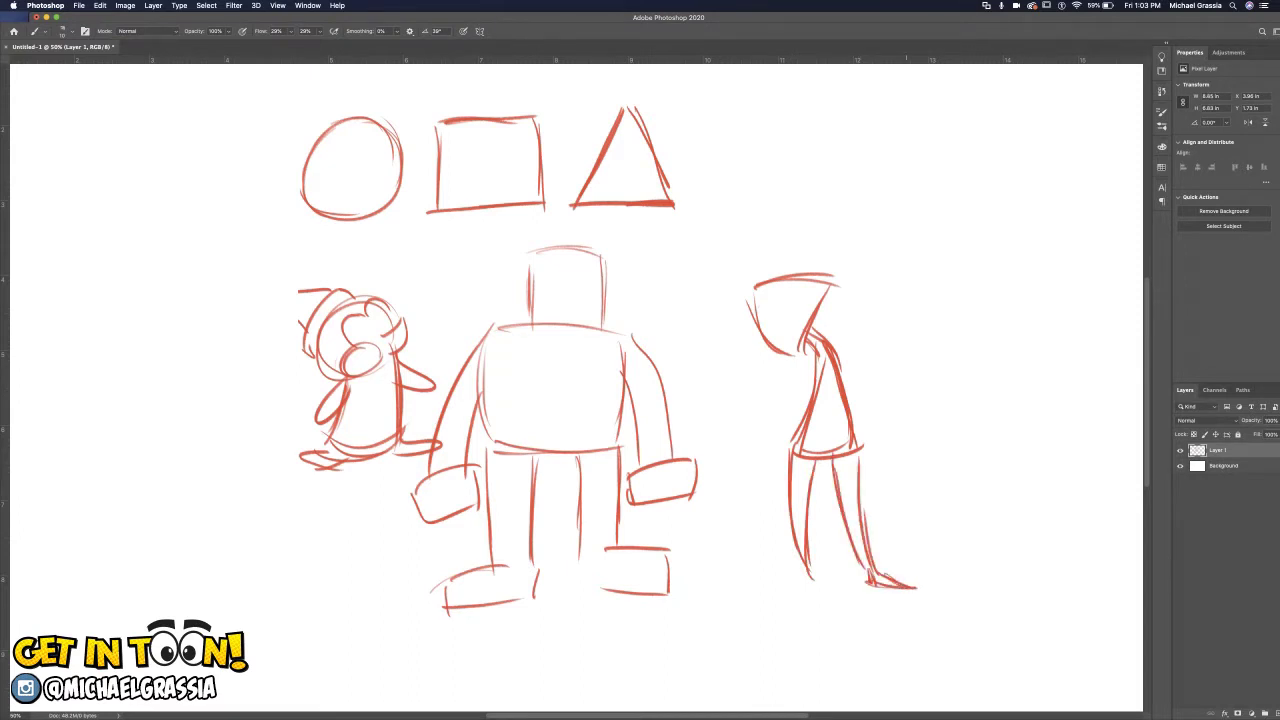
{"action": "mouse_move", "coordinate": [808, 572]}
{"action": "left_mouse_down"}
{"action": "mouse_move", "coordinate": [755, 582]}
{"action": "mouse_move", "coordinate": [820, 576]}
{"action": "left_mouse_up"}
{"action": "left_click_drag", "start_coordinate": [792, 583], "coordinate": [816, 581]}
Draw the triangular character's bent arms with pointed hands reaching forward.
{"action": "left_click_drag", "start_coordinate": [830, 356], "coordinate": [812, 414]}
{"action": "mouse_move", "coordinate": [832, 370]}
{"action": "left_mouse_down"}
{"action": "mouse_move", "coordinate": [798, 420]}
{"action": "mouse_move", "coordinate": [808, 424]}
{"action": "mouse_move", "coordinate": [792, 428]}
{"action": "mouse_move", "coordinate": [768, 398]}
{"action": "mouse_move", "coordinate": [730, 384]}
{"action": "left_mouse_up"}
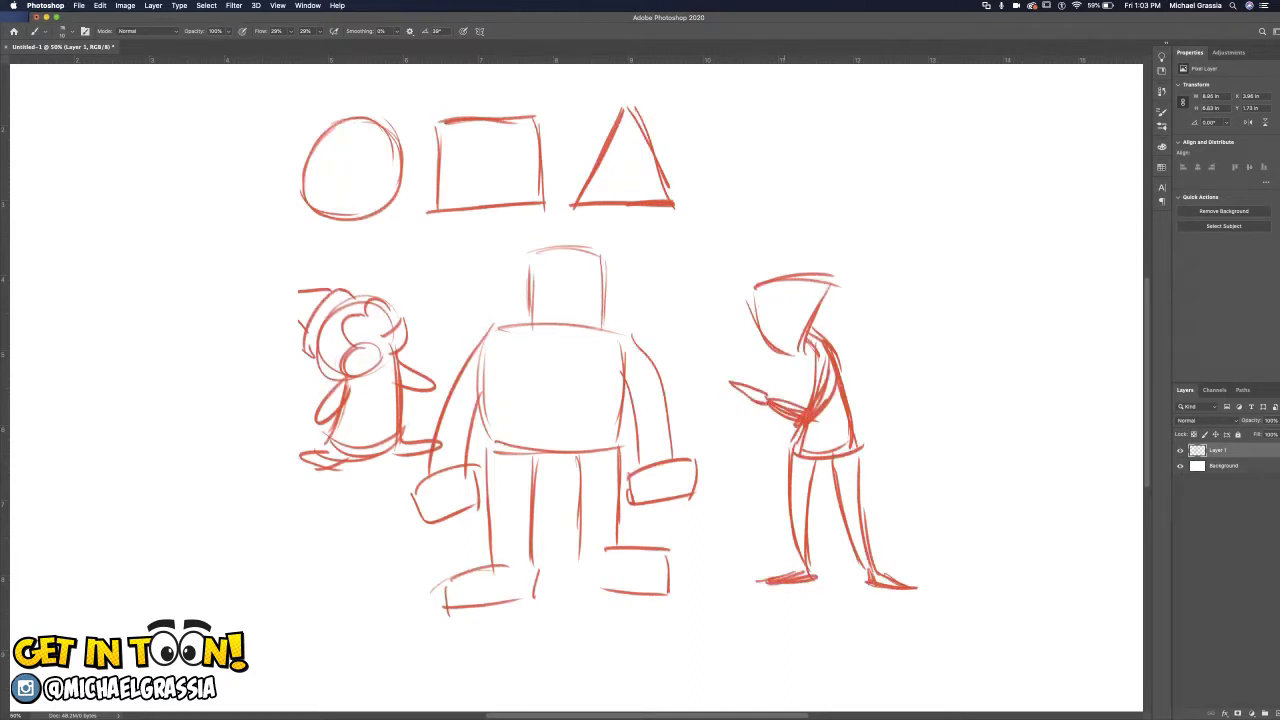
{"action": "mouse_move", "coordinate": [814, 358]}
{"action": "left_mouse_down"}
{"action": "mouse_move", "coordinate": [800, 396]}
{"action": "mouse_move", "coordinate": [726, 368]}
{"action": "left_mouse_up"}
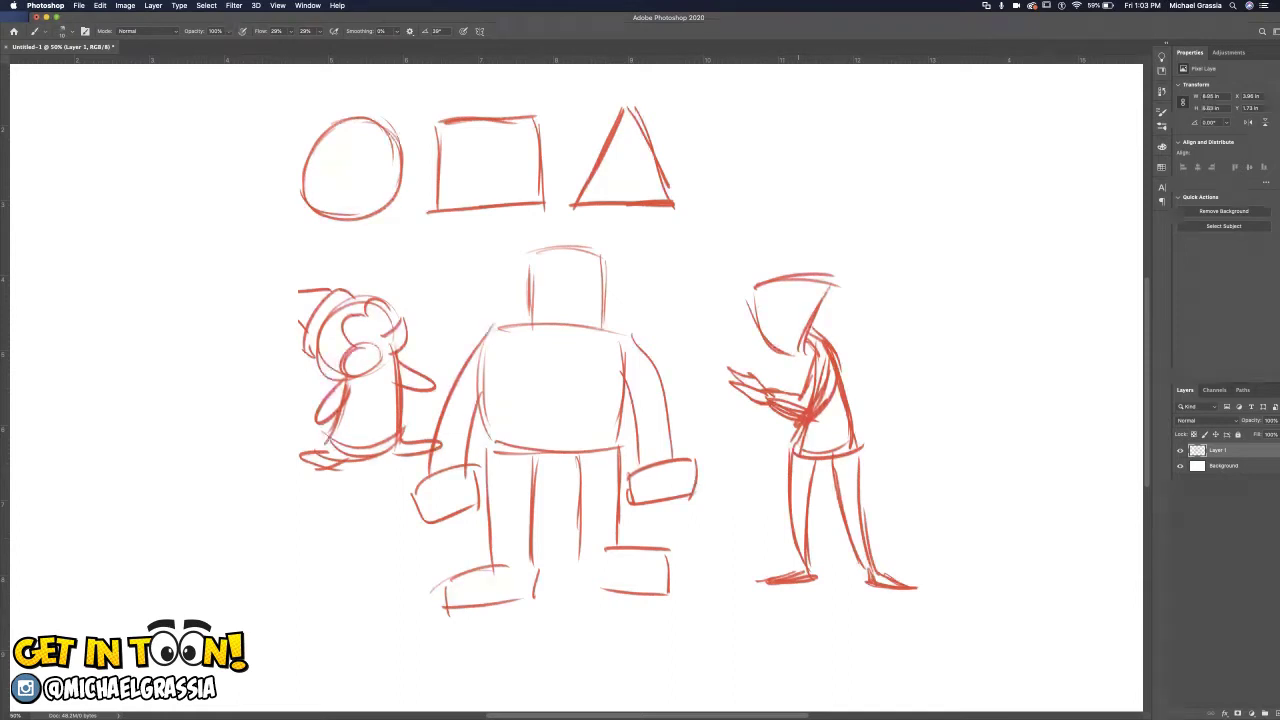
Hand-letter CUTE inside the circle, TOUGH inside the square and EVIL BAD inside the triangle.
{"action": "left_click_drag", "start_coordinate": [340, 170], "coordinate": [342, 185]}
{"action": "left_click_drag", "start_coordinate": [344, 168], "coordinate": [367, 177]}
{"action": "mouse_move", "coordinate": [356, 162]}
{"action": "left_mouse_down"}
{"action": "mouse_move", "coordinate": [371, 156]}
{"action": "mouse_move", "coordinate": [378, 174]}
{"action": "mouse_move", "coordinate": [390, 148]}
{"action": "left_mouse_up"}
{"action": "mouse_move", "coordinate": [378, 166]}
{"action": "left_mouse_down"}
{"action": "mouse_move", "coordinate": [457, 175]}
{"action": "mouse_move", "coordinate": [470, 154]}
{"action": "mouse_move", "coordinate": [466, 164]}
{"action": "left_mouse_up"}
{"action": "left_click_drag", "start_coordinate": [475, 158], "coordinate": [510, 166]}
{"action": "left_click_drag", "start_coordinate": [520, 142], "coordinate": [526, 152]}
{"action": "mouse_move", "coordinate": [604, 176]}
{"action": "left_mouse_down"}
{"action": "mouse_move", "coordinate": [608, 190]}
{"action": "mouse_move", "coordinate": [614, 170]}
{"action": "left_mouse_up"}
{"action": "mouse_move", "coordinate": [618, 164]}
{"action": "left_mouse_down"}
{"action": "mouse_move", "coordinate": [654, 170]}
{"action": "mouse_move", "coordinate": [627, 202]}
{"action": "mouse_move", "coordinate": [650, 180]}
{"action": "mouse_move", "coordinate": [652, 192]}
{"action": "mouse_move", "coordinate": [666, 186]}
{"action": "left_mouse_up"}
{"action": "left_click_drag", "start_coordinate": [664, 186], "coordinate": [652, 193]}
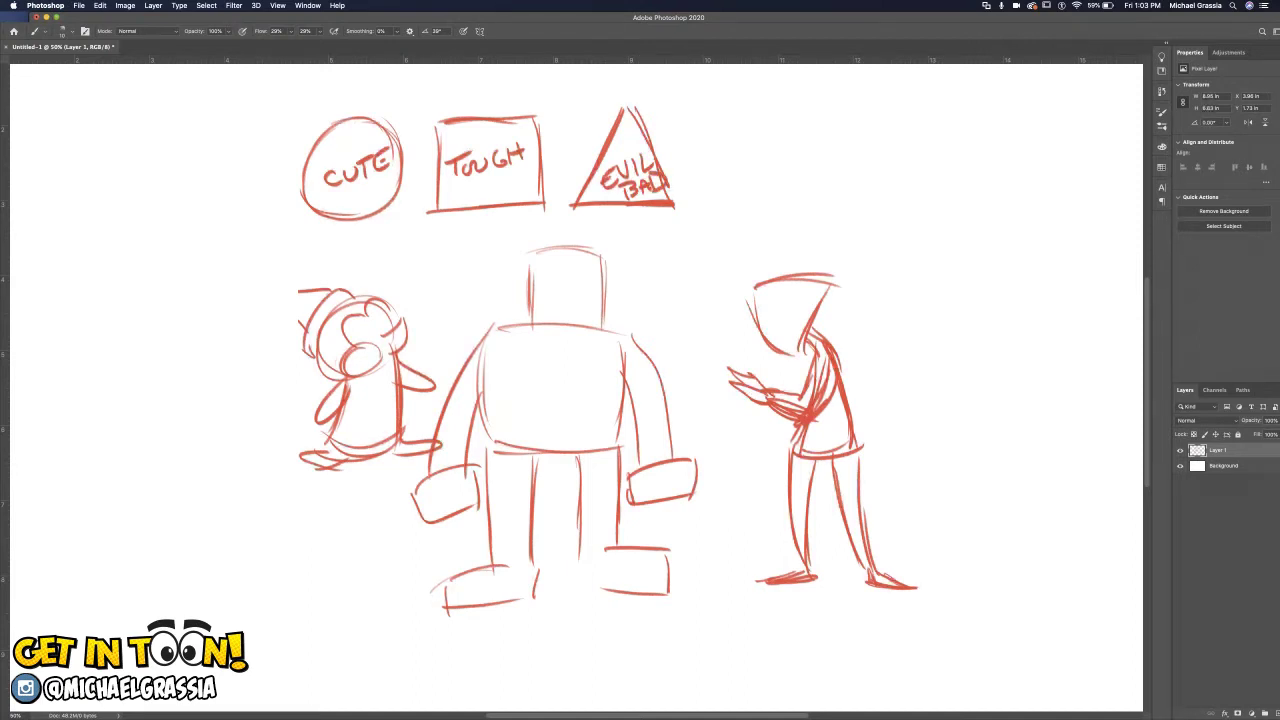
Hide Layer 1 and add a new empty layer for the next drawing.
{"action": "left_click", "coordinate": [1180, 450]}
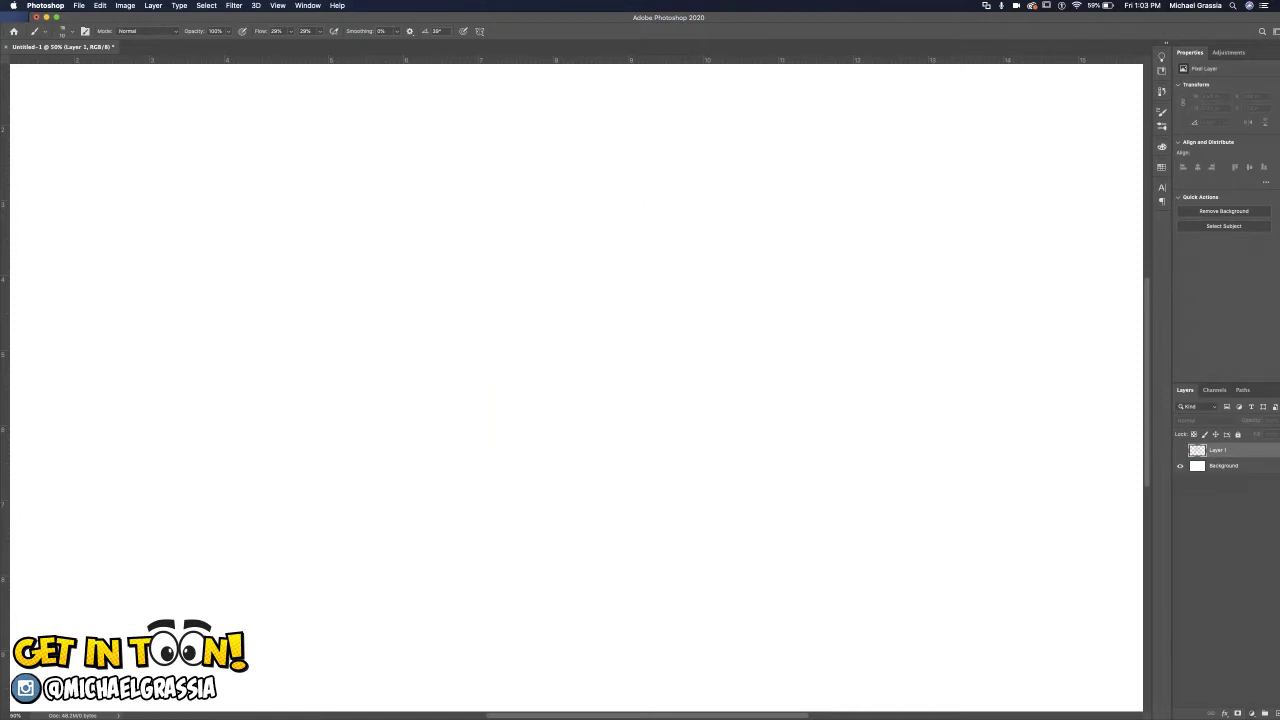
{"action": "left_click", "coordinate": [1276, 713]}
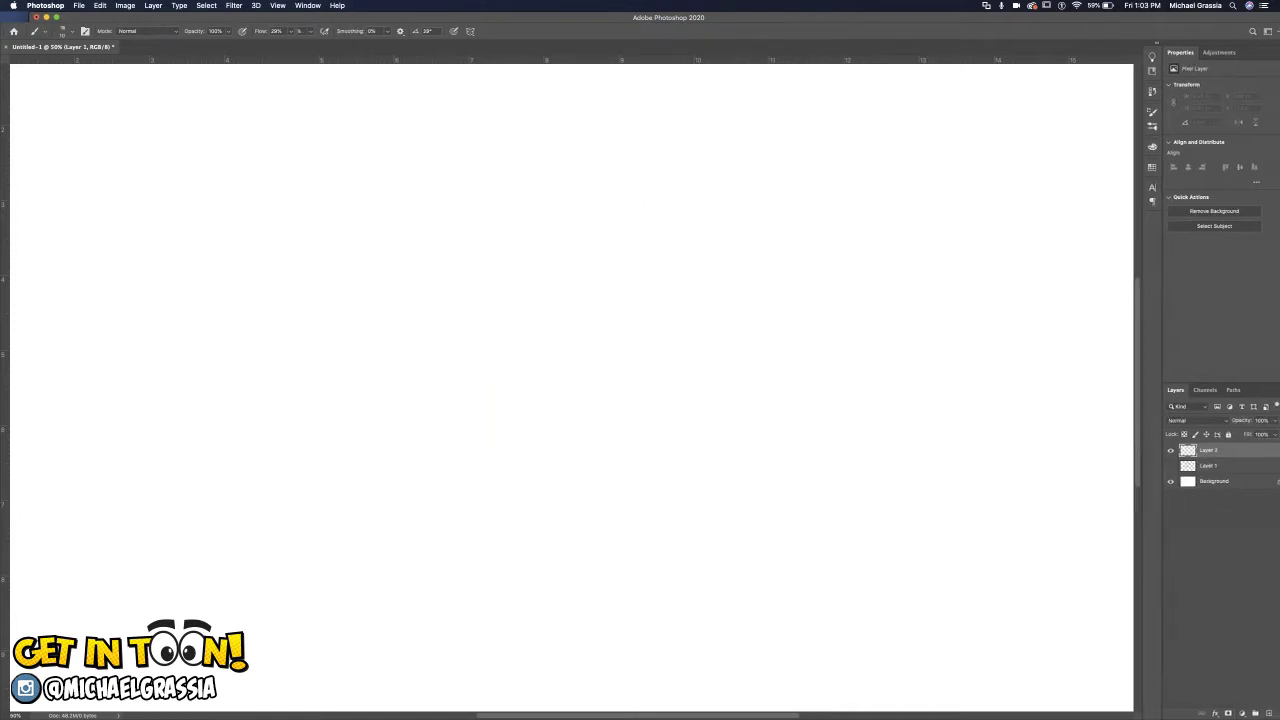
{"action": "left_click_drag", "start_coordinate": [1145, 300], "coordinate": [1143, 300]}
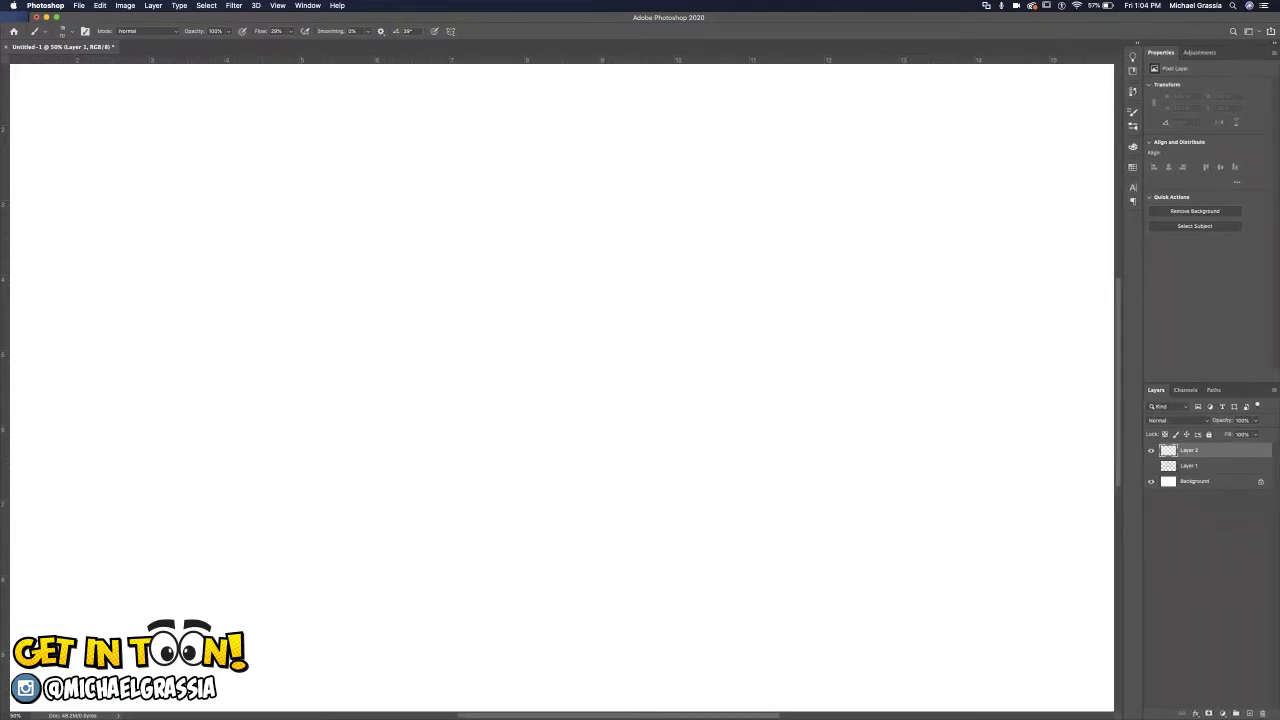
Sketch a dog's head from a boxy upper face and a wide oval muzzle.
{"action": "mouse_move", "coordinate": [460, 242]}
{"action": "left_mouse_down"}
{"action": "mouse_move", "coordinate": [524, 231]}
{"action": "mouse_move", "coordinate": [529, 300]}
{"action": "left_mouse_up"}
{"action": "left_click_drag", "start_coordinate": [527, 234], "coordinate": [529, 288]}
{"action": "mouse_move", "coordinate": [462, 247]}
{"action": "left_mouse_down"}
{"action": "mouse_move", "coordinate": [464, 293]}
{"action": "mouse_move", "coordinate": [528, 296]}
{"action": "mouse_move", "coordinate": [462, 345]}
{"action": "mouse_move", "coordinate": [494, 348]}
{"action": "left_mouse_up"}
{"action": "mouse_move", "coordinate": [454, 324]}
{"action": "left_mouse_down"}
{"action": "mouse_move", "coordinate": [478, 348]}
{"action": "mouse_move", "coordinate": [515, 344]}
{"action": "left_mouse_up"}
{"action": "mouse_move", "coordinate": [529, 298]}
{"action": "left_mouse_down"}
{"action": "mouse_move", "coordinate": [520, 340]}
{"action": "mouse_move", "coordinate": [500, 347]}
{"action": "mouse_move", "coordinate": [514, 346]}
{"action": "left_mouse_up"}
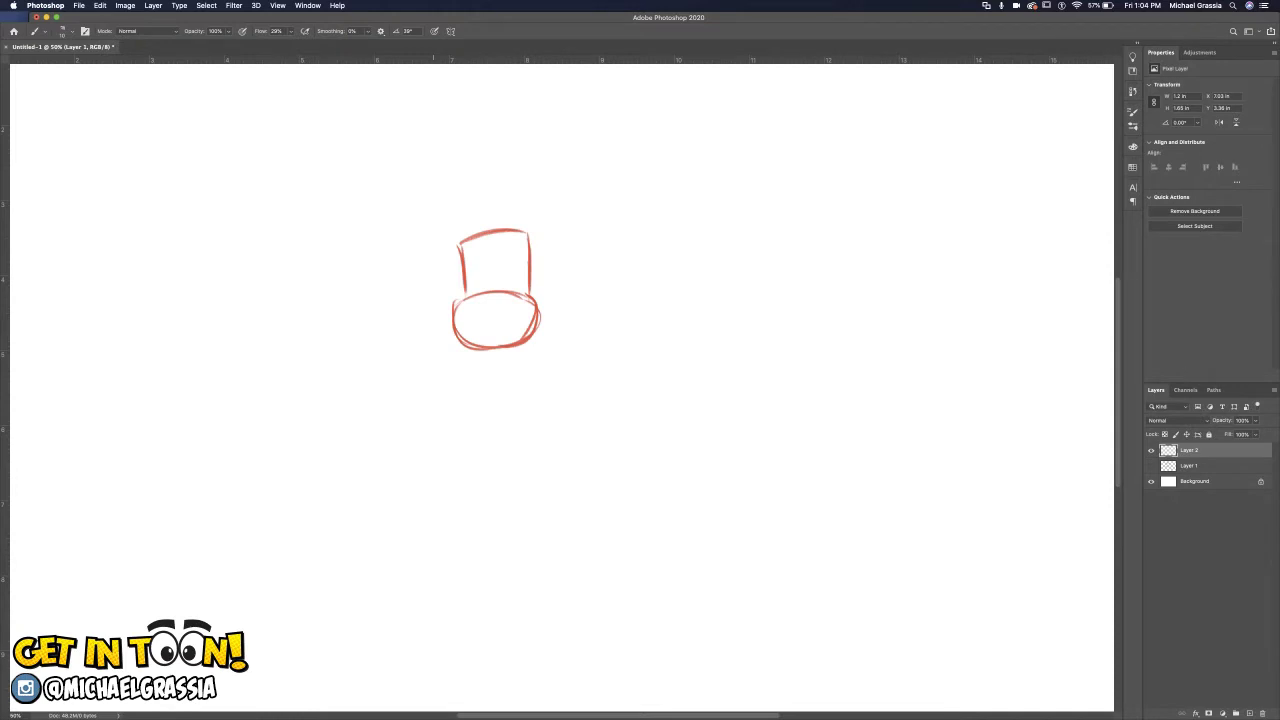
Firm up the head outline and draw a plunger-shaped hat with an upright handle.
{"action": "mouse_move", "coordinate": [467, 264]}
{"action": "left_mouse_down"}
{"action": "mouse_move", "coordinate": [455, 332]}
{"action": "mouse_move", "coordinate": [488, 352]}
{"action": "left_mouse_up"}
{"action": "mouse_move", "coordinate": [530, 262]}
{"action": "left_mouse_down"}
{"action": "mouse_move", "coordinate": [543, 320]}
{"action": "mouse_move", "coordinate": [538, 338]}
{"action": "mouse_move", "coordinate": [506, 350]}
{"action": "left_mouse_up"}
{"action": "mouse_move", "coordinate": [451, 246]}
{"action": "left_mouse_down"}
{"action": "mouse_move", "coordinate": [462, 256]}
{"action": "mouse_move", "coordinate": [526, 240]}
{"action": "mouse_move", "coordinate": [456, 236]}
{"action": "mouse_move", "coordinate": [496, 222]}
{"action": "mouse_move", "coordinate": [530, 224]}
{"action": "mouse_move", "coordinate": [539, 243]}
{"action": "mouse_move", "coordinate": [512, 221]}
{"action": "mouse_move", "coordinate": [452, 216]}
{"action": "mouse_move", "coordinate": [488, 192]}
{"action": "mouse_move", "coordinate": [519, 197]}
{"action": "mouse_move", "coordinate": [488, 192]}
{"action": "mouse_move", "coordinate": [456, 224]}
{"action": "mouse_move", "coordinate": [478, 181]}
{"action": "mouse_move", "coordinate": [503, 176]}
{"action": "mouse_move", "coordinate": [506, 190]}
{"action": "mouse_move", "coordinate": [470, 140]}
{"action": "mouse_move", "coordinate": [492, 124]}
{"action": "mouse_move", "coordinate": [493, 175]}
{"action": "left_mouse_up"}
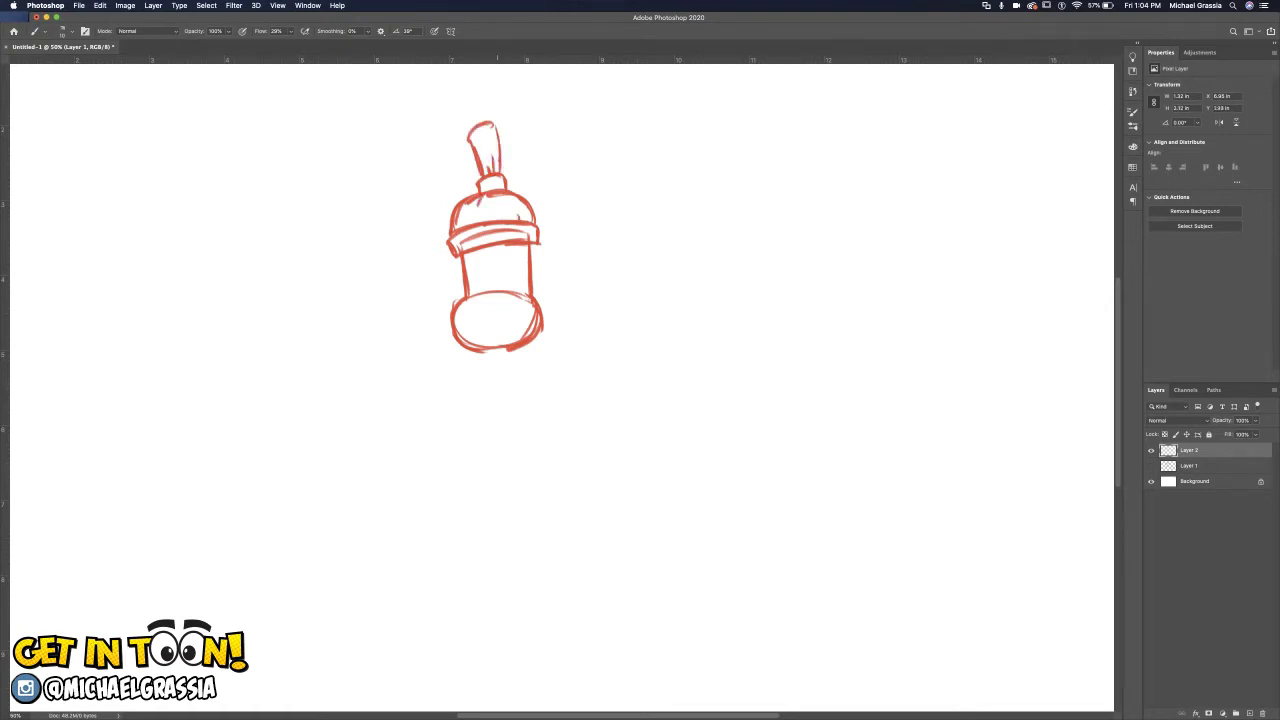
Draw the dog's eyes, filled nose, smiling mouth and two floppy, shaded ears.
{"action": "left_click_drag", "start_coordinate": [482, 298], "coordinate": [508, 300]}
{"action": "mouse_move", "coordinate": [486, 252]}
{"action": "left_mouse_down"}
{"action": "mouse_move", "coordinate": [480, 290]}
{"action": "mouse_move", "coordinate": [514, 290]}
{"action": "mouse_move", "coordinate": [522, 252]}
{"action": "mouse_move", "coordinate": [493, 285]}
{"action": "mouse_move", "coordinate": [508, 285]}
{"action": "mouse_move", "coordinate": [508, 327]}
{"action": "mouse_move", "coordinate": [522, 313]}
{"action": "mouse_move", "coordinate": [485, 351]}
{"action": "left_mouse_up"}
{"action": "mouse_move", "coordinate": [460, 257]}
{"action": "left_mouse_down"}
{"action": "mouse_move", "coordinate": [437, 283]}
{"action": "mouse_move", "coordinate": [386, 301]}
{"action": "mouse_move", "coordinate": [402, 336]}
{"action": "mouse_move", "coordinate": [446, 315]}
{"action": "mouse_move", "coordinate": [462, 273]}
{"action": "left_mouse_up"}
{"action": "mouse_move", "coordinate": [532, 246]}
{"action": "left_mouse_down"}
{"action": "mouse_move", "coordinate": [557, 262]}
{"action": "mouse_move", "coordinate": [584, 256]}
{"action": "mouse_move", "coordinate": [558, 291]}
{"action": "mouse_move", "coordinate": [596, 272]}
{"action": "mouse_move", "coordinate": [598, 286]}
{"action": "left_mouse_up"}
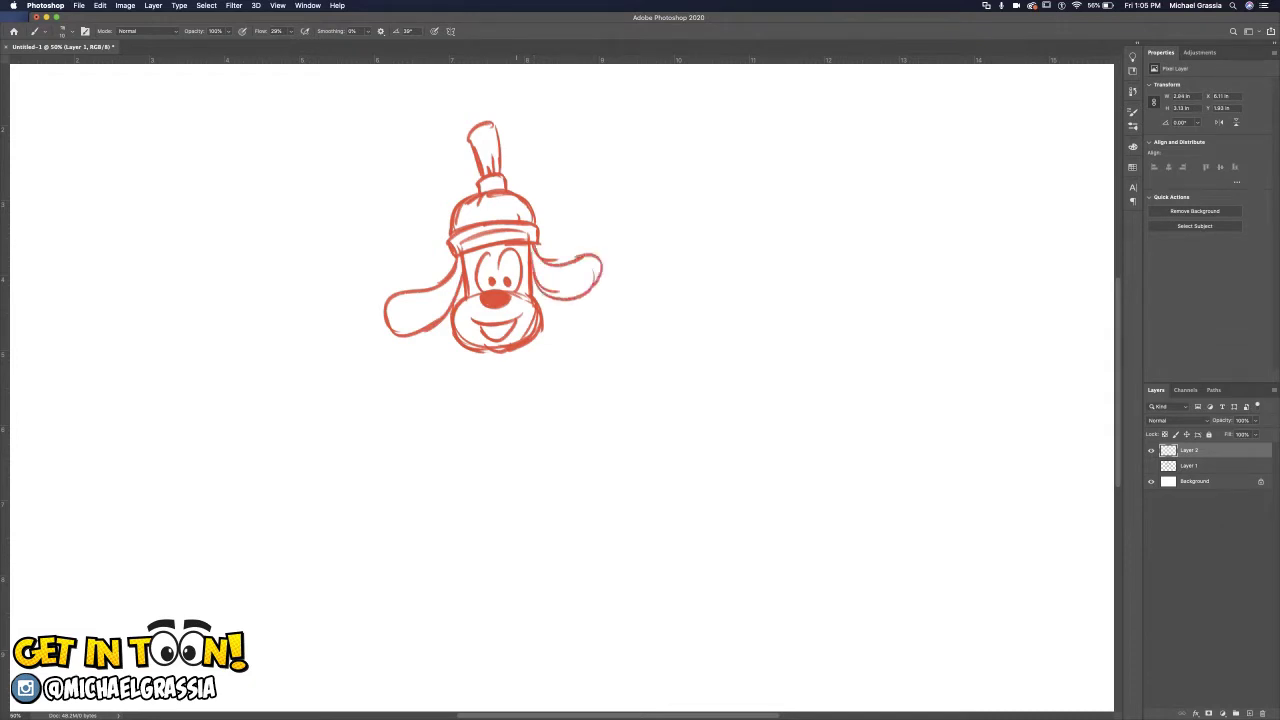
{"action": "mouse_move", "coordinate": [393, 304]}
{"action": "left_mouse_down"}
{"action": "mouse_move", "coordinate": [392, 328]}
{"action": "mouse_move", "coordinate": [398, 300]}
{"action": "mouse_move", "coordinate": [405, 332]}
{"action": "mouse_move", "coordinate": [462, 268]}
{"action": "mouse_move", "coordinate": [540, 278]}
{"action": "mouse_move", "coordinate": [550, 292]}
{"action": "mouse_move", "coordinate": [558, 268]}
{"action": "mouse_move", "coordinate": [562, 296]}
{"action": "mouse_move", "coordinate": [564, 268]}
{"action": "mouse_move", "coordinate": [572, 302]}
{"action": "mouse_move", "coordinate": [584, 262]}
{"action": "mouse_move", "coordinate": [594, 290]}
{"action": "mouse_move", "coordinate": [586, 258]}
{"action": "left_mouse_up"}
Draw the dog's neck, collar and a torso that tapers toward the waist.
{"action": "mouse_move", "coordinate": [472, 314]}
{"action": "left_mouse_down"}
{"action": "mouse_move", "coordinate": [466, 325]}
{"action": "mouse_move", "coordinate": [526, 322]}
{"action": "mouse_move", "coordinate": [484, 372]}
{"action": "mouse_move", "coordinate": [508, 372]}
{"action": "mouse_move", "coordinate": [472, 372]}
{"action": "mouse_move", "coordinate": [494, 382]}
{"action": "left_mouse_up"}
{"action": "left_click_drag", "start_coordinate": [494, 382], "coordinate": [510, 380]}
{"action": "left_click_drag", "start_coordinate": [518, 360], "coordinate": [524, 376]}
{"action": "mouse_move", "coordinate": [516, 364]}
{"action": "left_mouse_down"}
{"action": "mouse_move", "coordinate": [524, 372]}
{"action": "mouse_move", "coordinate": [456, 382]}
{"action": "mouse_move", "coordinate": [455, 444]}
{"action": "left_mouse_up"}
{"action": "left_click_drag", "start_coordinate": [448, 386], "coordinate": [470, 468]}
{"action": "mouse_move", "coordinate": [522, 376]}
{"action": "left_mouse_down"}
{"action": "mouse_move", "coordinate": [544, 390]}
{"action": "mouse_move", "coordinate": [521, 472]}
{"action": "left_mouse_up"}
{"action": "mouse_move", "coordinate": [470, 374]}
{"action": "left_mouse_down"}
{"action": "mouse_move", "coordinate": [450, 406]}
{"action": "mouse_move", "coordinate": [456, 462]}
{"action": "mouse_move", "coordinate": [472, 478]}
{"action": "mouse_move", "coordinate": [516, 468]}
{"action": "left_mouse_up"}
{"action": "mouse_move", "coordinate": [488, 478]}
{"action": "left_mouse_down"}
{"action": "mouse_move", "coordinate": [508, 476]}
{"action": "mouse_move", "coordinate": [534, 440]}
{"action": "left_mouse_up"}
{"action": "left_click_drag", "start_coordinate": [541, 378], "coordinate": [530, 464]}
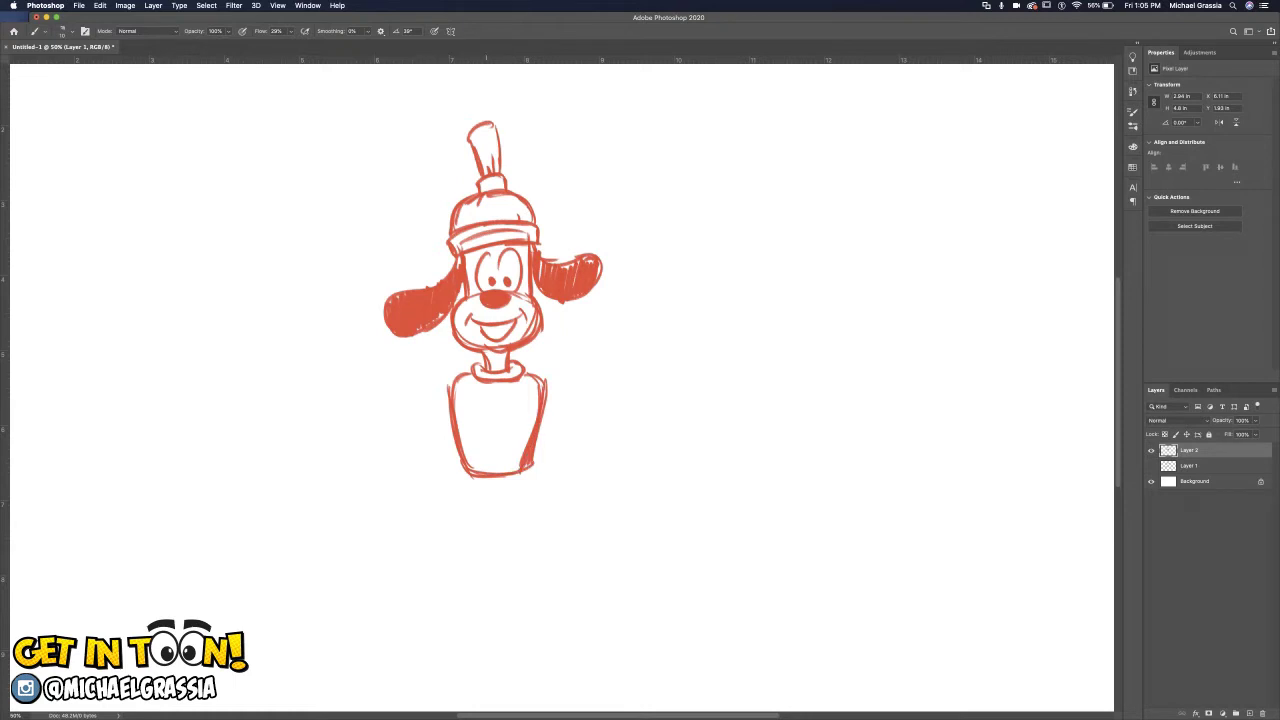
Add a belt with a filled buckle and a circular chest emblem containing a plunger.
{"action": "mouse_move", "coordinate": [464, 464]}
{"action": "left_mouse_down"}
{"action": "mouse_move", "coordinate": [466, 490]}
{"action": "mouse_move", "coordinate": [524, 490]}
{"action": "left_mouse_up"}
{"action": "left_click_drag", "start_coordinate": [533, 472], "coordinate": [505, 485]}
{"action": "mouse_move", "coordinate": [497, 391]}
{"action": "left_mouse_down"}
{"action": "mouse_move", "coordinate": [474, 406]}
{"action": "mouse_move", "coordinate": [492, 441]}
{"action": "left_mouse_up"}
{"action": "mouse_move", "coordinate": [503, 394]}
{"action": "left_mouse_down"}
{"action": "mouse_move", "coordinate": [467, 414]}
{"action": "mouse_move", "coordinate": [505, 442]}
{"action": "mouse_move", "coordinate": [518, 416]}
{"action": "left_mouse_up"}
{"action": "mouse_move", "coordinate": [487, 390]}
{"action": "left_mouse_down"}
{"action": "mouse_move", "coordinate": [526, 405]}
{"action": "mouse_move", "coordinate": [526, 436]}
{"action": "left_mouse_up"}
{"action": "mouse_move", "coordinate": [504, 442]}
{"action": "left_mouse_down"}
{"action": "mouse_move", "coordinate": [484, 448]}
{"action": "mouse_move", "coordinate": [526, 406]}
{"action": "mouse_move", "coordinate": [516, 433]}
{"action": "mouse_move", "coordinate": [500, 393]}
{"action": "mouse_move", "coordinate": [502, 415]}
{"action": "left_mouse_up"}
Draw the superhero dog's trunks and upper legs below the belt.
{"action": "mouse_move", "coordinate": [462, 486]}
{"action": "left_mouse_down"}
{"action": "mouse_move", "coordinate": [464, 506]}
{"action": "mouse_move", "coordinate": [496, 526]}
{"action": "mouse_move", "coordinate": [530, 496]}
{"action": "left_mouse_up"}
{"action": "mouse_move", "coordinate": [514, 520]}
{"action": "left_mouse_down"}
{"action": "mouse_move", "coordinate": [528, 500]}
{"action": "mouse_move", "coordinate": [452, 602]}
{"action": "left_mouse_up"}
{"action": "left_click_drag", "start_coordinate": [455, 548], "coordinate": [452, 586]}
{"action": "left_click_drag", "start_coordinate": [494, 522], "coordinate": [482, 594]}
{"action": "left_click_drag", "start_coordinate": [532, 500], "coordinate": [550, 574]}
{"action": "left_click_drag", "start_coordinate": [530, 502], "coordinate": [550, 588]}
{"action": "left_click_drag", "start_coordinate": [500, 526], "coordinate": [532, 604]}
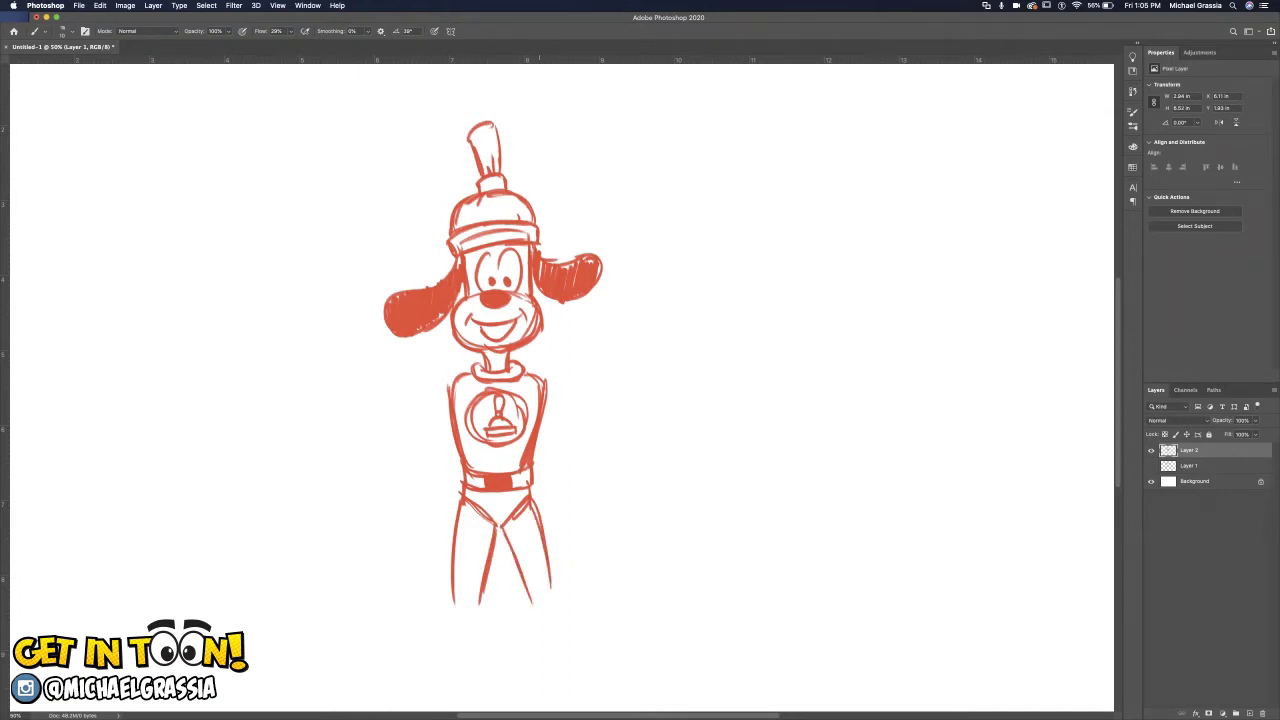
Complete the dog's lower legs with cuffed boots and large feet.
{"action": "key", "text": "super+minus"}
{"action": "mouse_move", "coordinate": [491, 524]}
{"action": "left_mouse_down"}
{"action": "mouse_move", "coordinate": [475, 596]}
{"action": "mouse_move", "coordinate": [505, 580]}
{"action": "left_mouse_up"}
{"action": "left_click_drag", "start_coordinate": [541, 531], "coordinate": [550, 594]}
{"action": "mouse_move", "coordinate": [556, 527]}
{"action": "left_mouse_down"}
{"action": "mouse_move", "coordinate": [575, 584]}
{"action": "mouse_move", "coordinate": [568, 546]}
{"action": "left_mouse_up"}
{"action": "left_click_drag", "start_coordinate": [481, 557], "coordinate": [570, 548]}
{"action": "mouse_move", "coordinate": [488, 594]}
{"action": "left_mouse_down"}
{"action": "mouse_move", "coordinate": [450, 620]}
{"action": "mouse_move", "coordinate": [508, 617]}
{"action": "left_mouse_up"}
{"action": "mouse_move", "coordinate": [566, 587]}
{"action": "left_mouse_down"}
{"action": "mouse_move", "coordinate": [619, 598]}
{"action": "mouse_move", "coordinate": [604, 610]}
{"action": "mouse_move", "coordinate": [614, 600]}
{"action": "left_mouse_up"}
Draw one gloved arm resting on the dog's hip and the other raised with a closed fist.
{"action": "mouse_move", "coordinate": [499, 378]}
{"action": "left_mouse_down"}
{"action": "mouse_move", "coordinate": [457, 408]}
{"action": "mouse_move", "coordinate": [468, 426]}
{"action": "mouse_move", "coordinate": [452, 412]}
{"action": "mouse_move", "coordinate": [488, 440]}
{"action": "left_mouse_up"}
{"action": "mouse_move", "coordinate": [458, 408]}
{"action": "left_mouse_down"}
{"action": "mouse_move", "coordinate": [442, 430]}
{"action": "mouse_move", "coordinate": [474, 447]}
{"action": "mouse_move", "coordinate": [474, 462]}
{"action": "mouse_move", "coordinate": [495, 441]}
{"action": "left_mouse_up"}
{"action": "mouse_move", "coordinate": [540, 378]}
{"action": "left_mouse_down"}
{"action": "mouse_move", "coordinate": [586, 359]}
{"action": "mouse_move", "coordinate": [597, 372]}
{"action": "mouse_move", "coordinate": [632, 344]}
{"action": "mouse_move", "coordinate": [627, 327]}
{"action": "mouse_move", "coordinate": [610, 362]}
{"action": "left_mouse_up"}
{"action": "mouse_move", "coordinate": [640, 312]}
{"action": "left_mouse_down"}
{"action": "mouse_move", "coordinate": [630, 342]}
{"action": "mouse_move", "coordinate": [656, 344]}
{"action": "mouse_move", "coordinate": [628, 320]}
{"action": "mouse_move", "coordinate": [636, 328]}
{"action": "mouse_move", "coordinate": [657, 305]}
{"action": "mouse_move", "coordinate": [652, 325]}
{"action": "left_mouse_up"}
{"action": "mouse_move", "coordinate": [649, 329]}
{"action": "left_mouse_down"}
{"action": "mouse_move", "coordinate": [666, 317]}
{"action": "mouse_move", "coordinate": [660, 330]}
{"action": "left_mouse_up"}
Draw an upturned plunger in the raised fist and radiate burst lines around its cup.
{"action": "mouse_move", "coordinate": [645, 339]}
{"action": "left_mouse_down"}
{"action": "mouse_move", "coordinate": [664, 329]}
{"action": "mouse_move", "coordinate": [638, 390]}
{"action": "mouse_move", "coordinate": [655, 380]}
{"action": "left_mouse_up"}
{"action": "left_click_drag", "start_coordinate": [653, 344], "coordinate": [653, 376]}
{"action": "mouse_move", "coordinate": [641, 293]}
{"action": "left_mouse_down"}
{"action": "mouse_move", "coordinate": [641, 308]}
{"action": "mouse_move", "coordinate": [656, 296]}
{"action": "mouse_move", "coordinate": [640, 280]}
{"action": "mouse_move", "coordinate": [636, 297]}
{"action": "mouse_move", "coordinate": [622, 285]}
{"action": "mouse_move", "coordinate": [667, 258]}
{"action": "mouse_move", "coordinate": [618, 249]}
{"action": "mouse_move", "coordinate": [672, 248]}
{"action": "mouse_move", "coordinate": [669, 265]}
{"action": "left_mouse_up"}
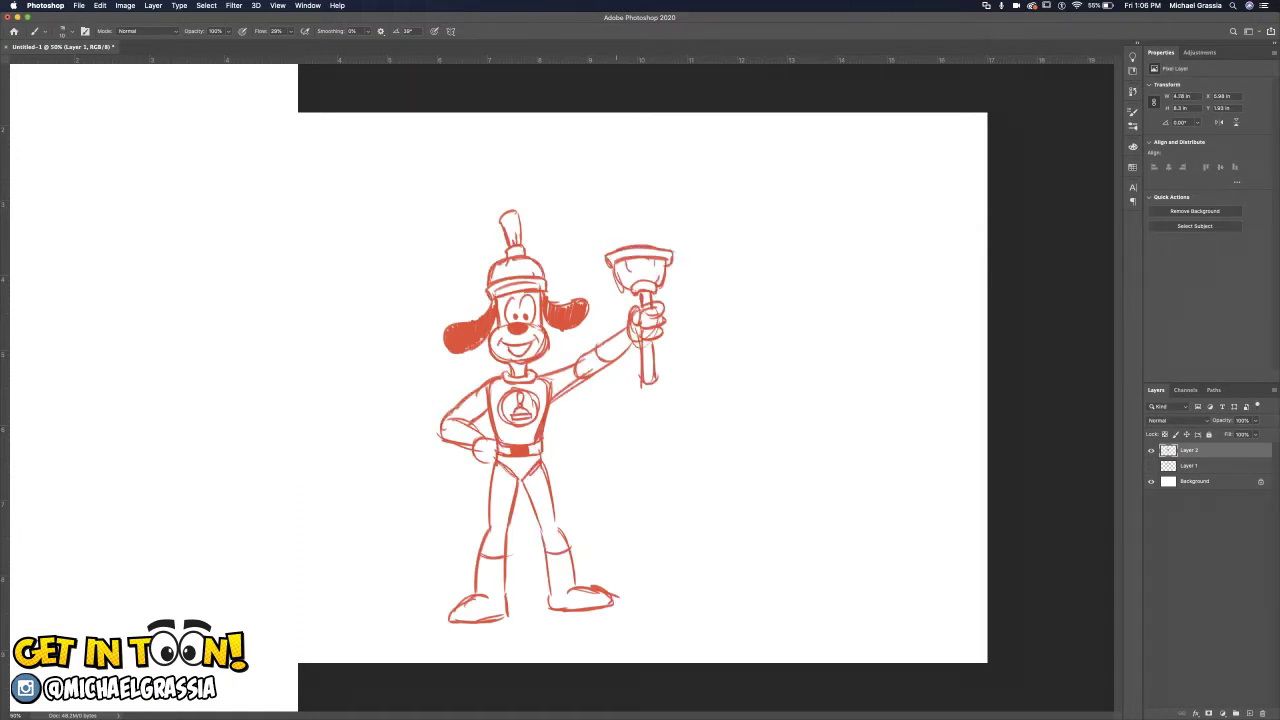
{"action": "mouse_move", "coordinate": [605, 268]}
{"action": "left_mouse_down"}
{"action": "mouse_move", "coordinate": [588, 294]}
{"action": "mouse_move", "coordinate": [598, 240]}
{"action": "mouse_move", "coordinate": [674, 190]}
{"action": "mouse_move", "coordinate": [712, 254]}
{"action": "mouse_move", "coordinate": [716, 292]}
{"action": "left_mouse_up"}
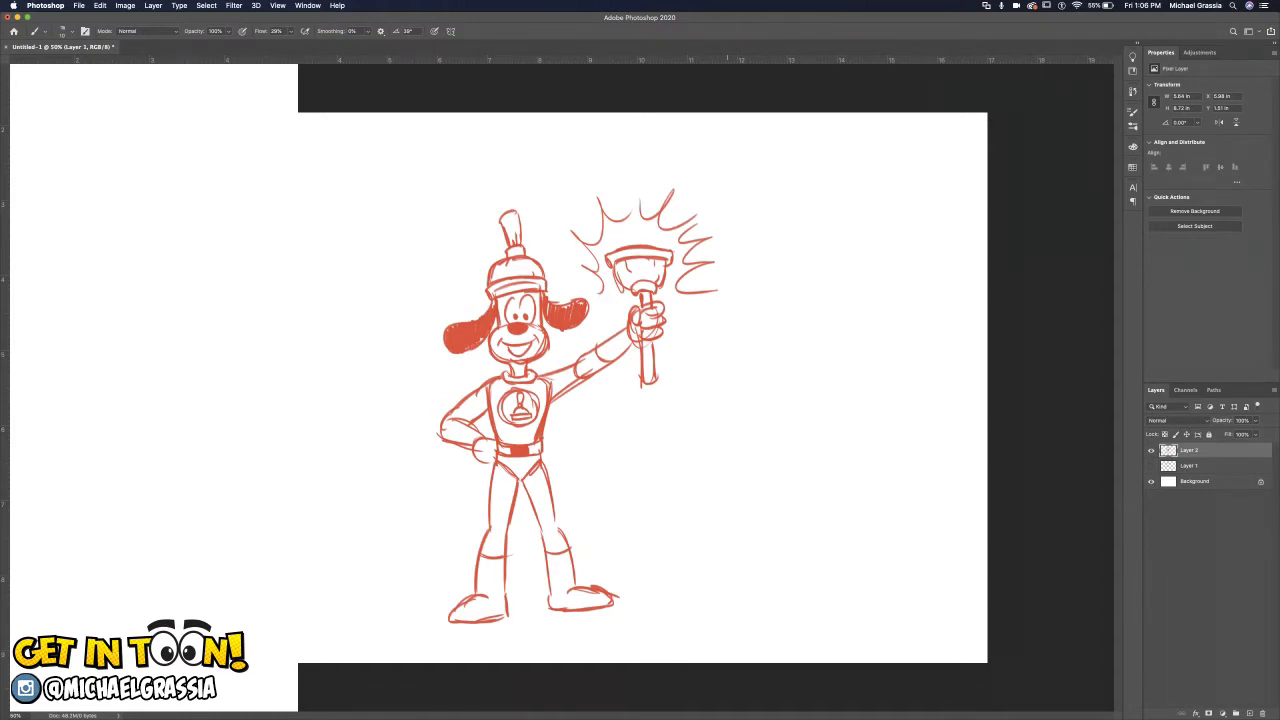
Touch up the dog's glove and knee lines, and erase and redraw the line where the raised arm meets the torso.
{"action": "key", "text": "e"}
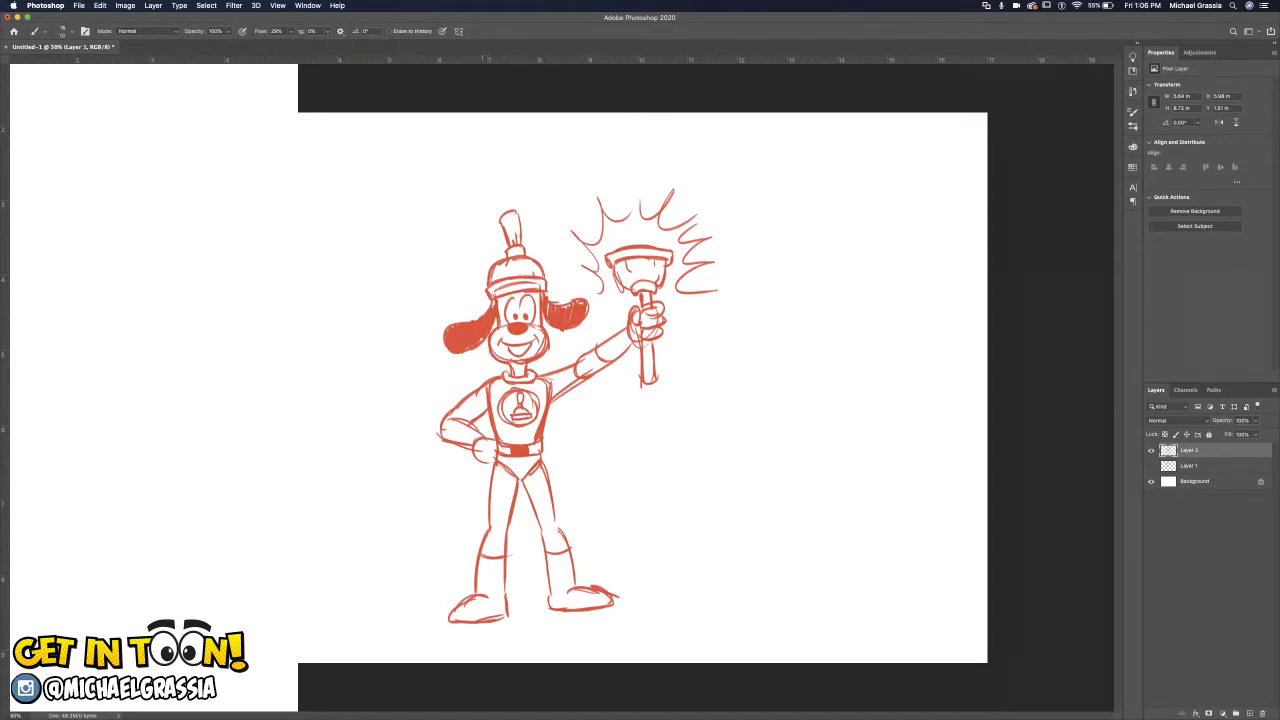
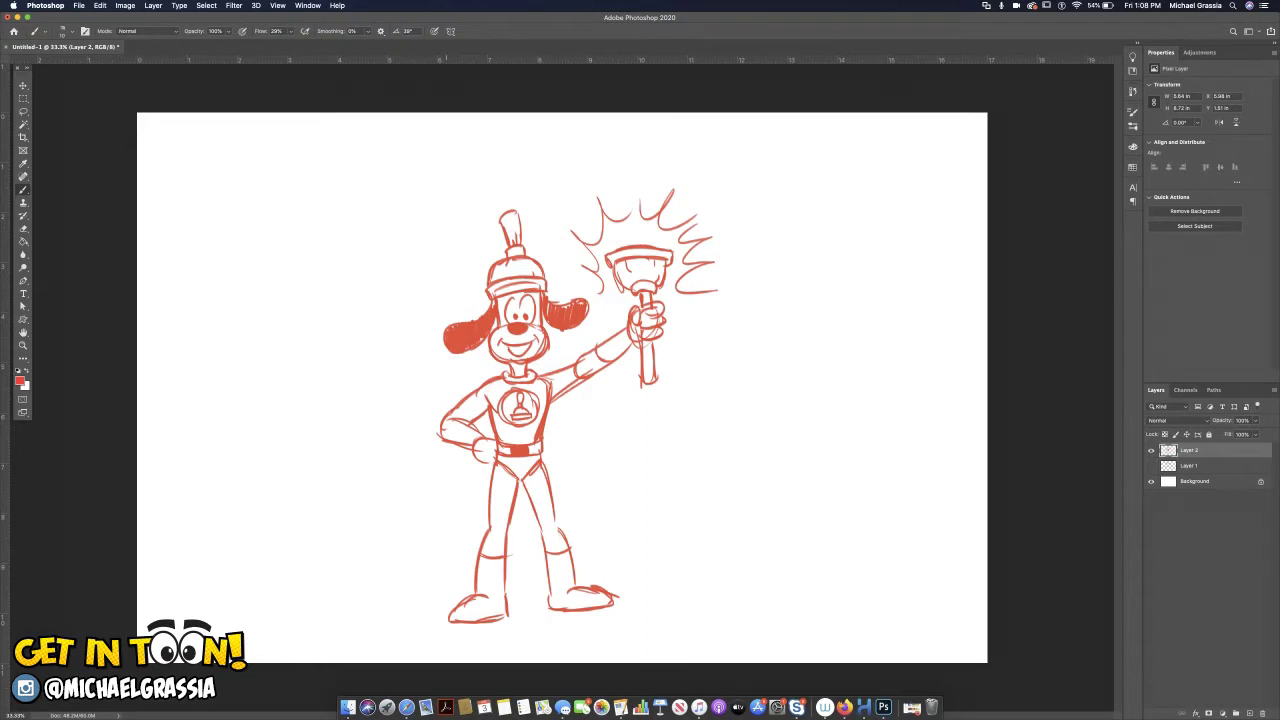
{"action": "left_click_drag", "start_coordinate": [459, 421], "coordinate": [456, 440]}
{"action": "left_click_drag", "start_coordinate": [556, 514], "coordinate": [558, 548]}
{"action": "key", "text": "e"}
{"action": "left_click_drag", "start_coordinate": [543, 377], "coordinate": [549, 397]}
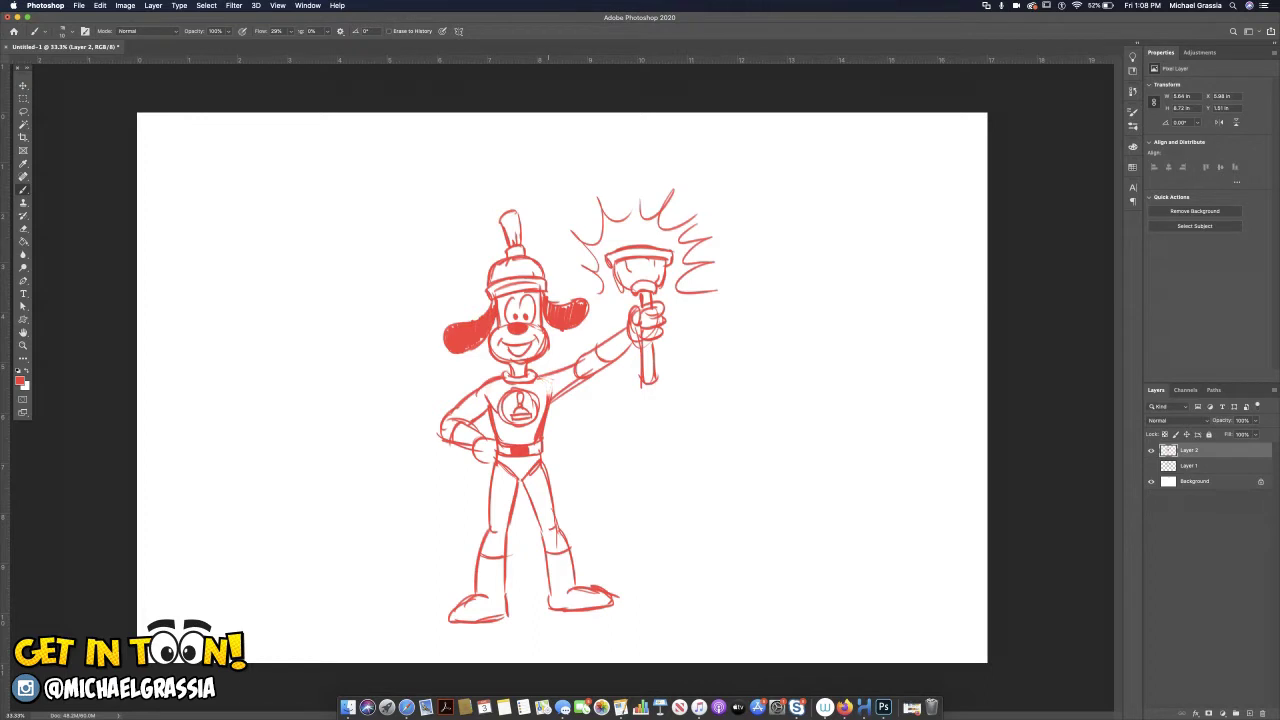
{"action": "key", "text": "b"}
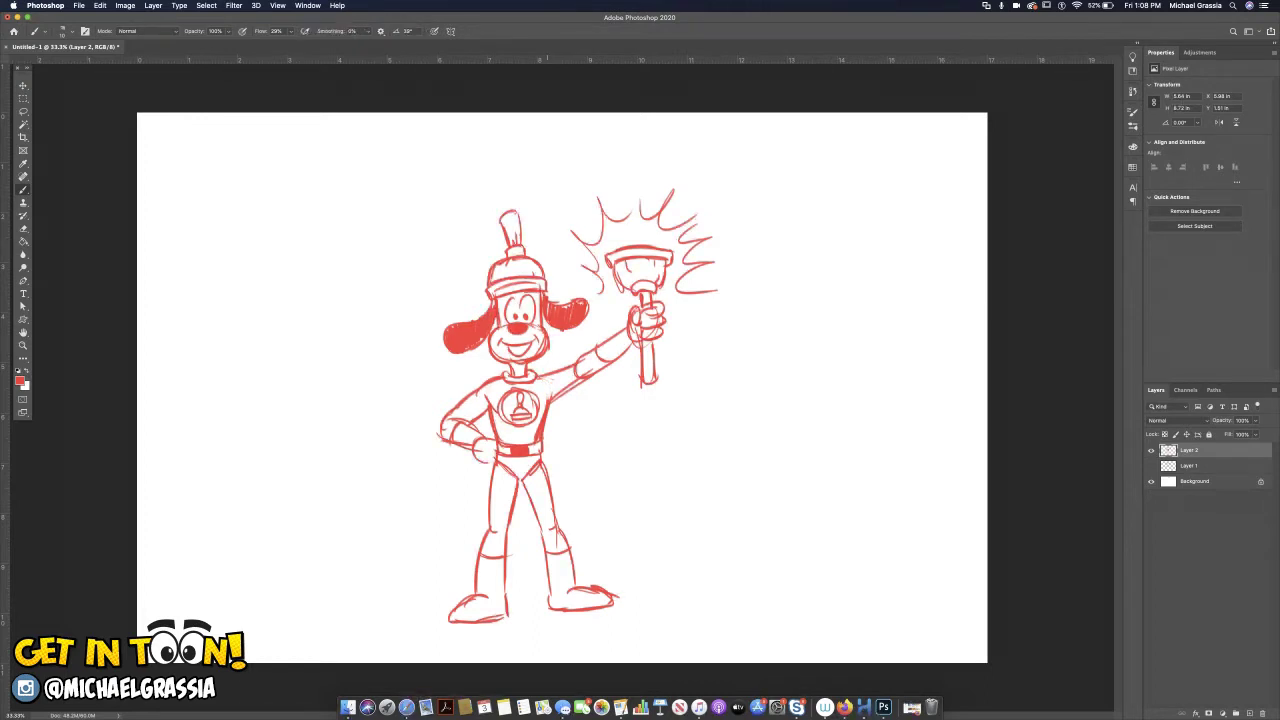
{"action": "left_click_drag", "start_coordinate": [547, 381], "coordinate": [549, 399]}
{"action": "mouse_move", "coordinate": [700, 414]}
{"action": "left_mouse_down"}
{"action": "mouse_move", "coordinate": [762, 402]}
{"action": "mouse_move", "coordinate": [744, 405]}
{"action": "mouse_move", "coordinate": [760, 386]}
{"action": "mouse_move", "coordinate": [771, 400]}
{"action": "mouse_move", "coordinate": [756, 402]}
{"action": "mouse_move", "coordinate": [756, 370]}
{"action": "mouse_move", "coordinate": [722, 370]}
{"action": "left_mouse_up"}
{"action": "mouse_move", "coordinate": [740, 364]}
{"action": "left_mouse_down"}
{"action": "mouse_move", "coordinate": [762, 384]}
{"action": "mouse_move", "coordinate": [722, 358]}
{"action": "mouse_move", "coordinate": [738, 352]}
{"action": "left_mouse_up"}
{"action": "mouse_move", "coordinate": [736, 352]}
{"action": "left_mouse_down"}
{"action": "mouse_move", "coordinate": [750, 360]}
{"action": "mouse_move", "coordinate": [718, 354]}
{"action": "mouse_move", "coordinate": [721, 336]}
{"action": "mouse_move", "coordinate": [746, 328]}
{"action": "mouse_move", "coordinate": [745, 354]}
{"action": "mouse_move", "coordinate": [739, 338]}
{"action": "mouse_move", "coordinate": [721, 343]}
{"action": "left_mouse_up"}
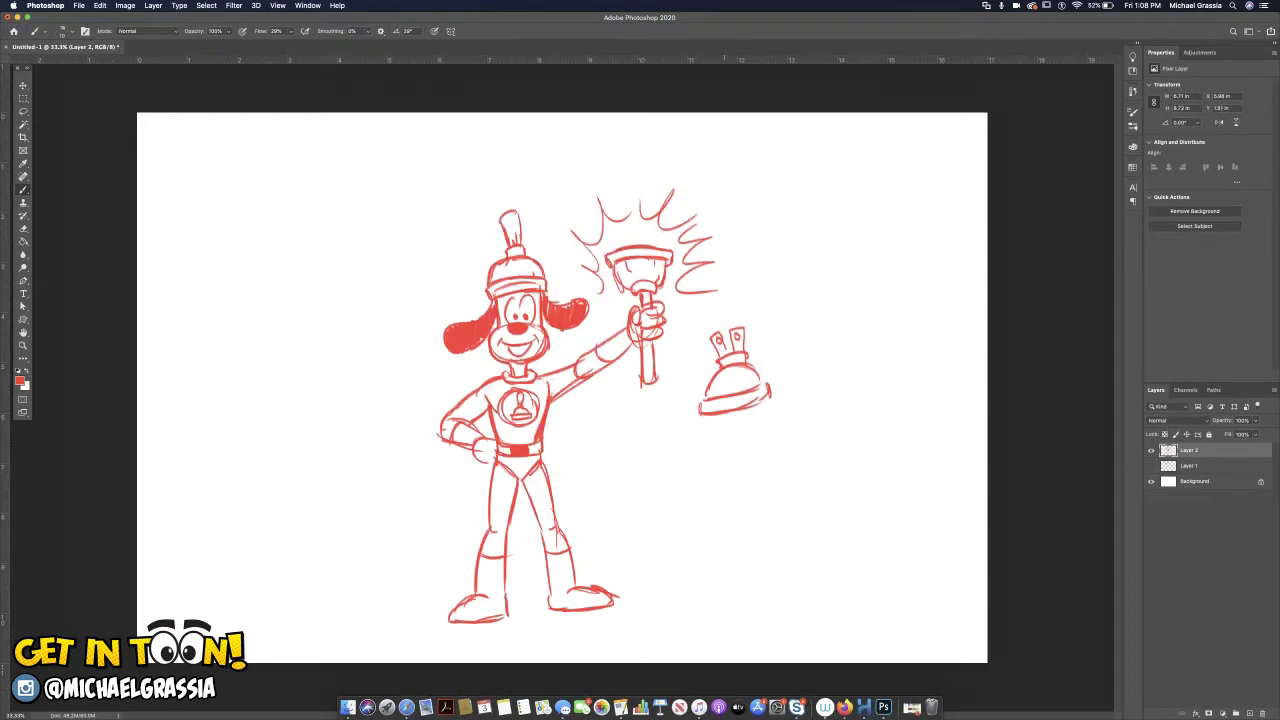
{"action": "mouse_move", "coordinate": [774, 335]}
{"action": "left_mouse_down"}
{"action": "mouse_move", "coordinate": [751, 337]}
{"action": "mouse_move", "coordinate": [763, 342]}
{"action": "left_mouse_up"}
{"action": "mouse_move", "coordinate": [778, 306]}
{"action": "left_mouse_down"}
{"action": "mouse_move", "coordinate": [745, 440]}
{"action": "mouse_move", "coordinate": [770, 306]}
{"action": "mouse_move", "coordinate": [693, 406]}
{"action": "mouse_move", "coordinate": [722, 319]}
{"action": "left_mouse_up"}
{"action": "key", "text": "Delete"}
{"action": "key", "text": "Delete"}
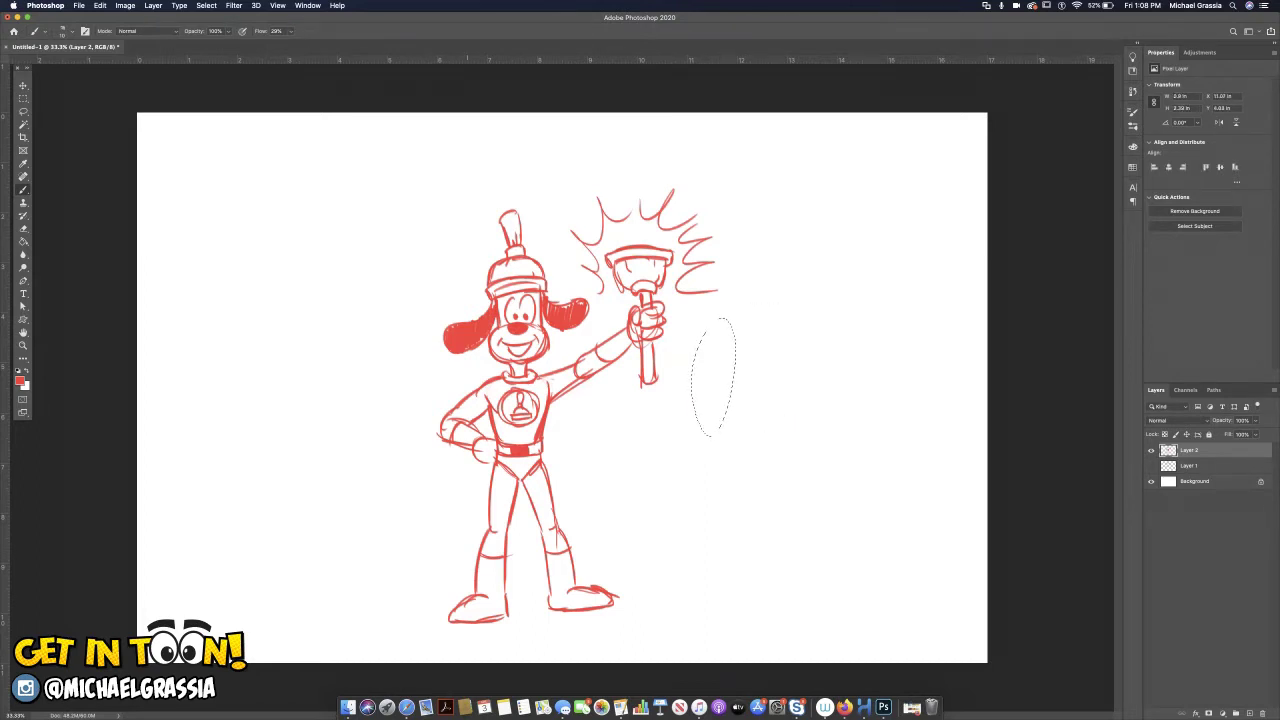
{"action": "key", "text": "super+d"}
Sketch a smaller sidekick's head beside the hero, with a plunger hat, eyes, nose, smile and collar.
{"action": "mouse_move", "coordinate": [738, 367]}
{"action": "left_mouse_down"}
{"action": "mouse_move", "coordinate": [792, 365]}
{"action": "mouse_move", "coordinate": [794, 352]}
{"action": "mouse_move", "coordinate": [795, 366]}
{"action": "mouse_move", "coordinate": [765, 285]}
{"action": "mouse_move", "coordinate": [788, 278]}
{"action": "mouse_move", "coordinate": [781, 320]}
{"action": "left_mouse_up"}
{"action": "mouse_move", "coordinate": [745, 368]}
{"action": "left_mouse_down"}
{"action": "mouse_move", "coordinate": [745, 394]}
{"action": "mouse_move", "coordinate": [790, 392]}
{"action": "mouse_move", "coordinate": [738, 406]}
{"action": "mouse_move", "coordinate": [740, 418]}
{"action": "mouse_move", "coordinate": [782, 424]}
{"action": "mouse_move", "coordinate": [784, 389]}
{"action": "mouse_move", "coordinate": [774, 400]}
{"action": "mouse_move", "coordinate": [756, 391]}
{"action": "mouse_move", "coordinate": [770, 386]}
{"action": "left_mouse_up"}
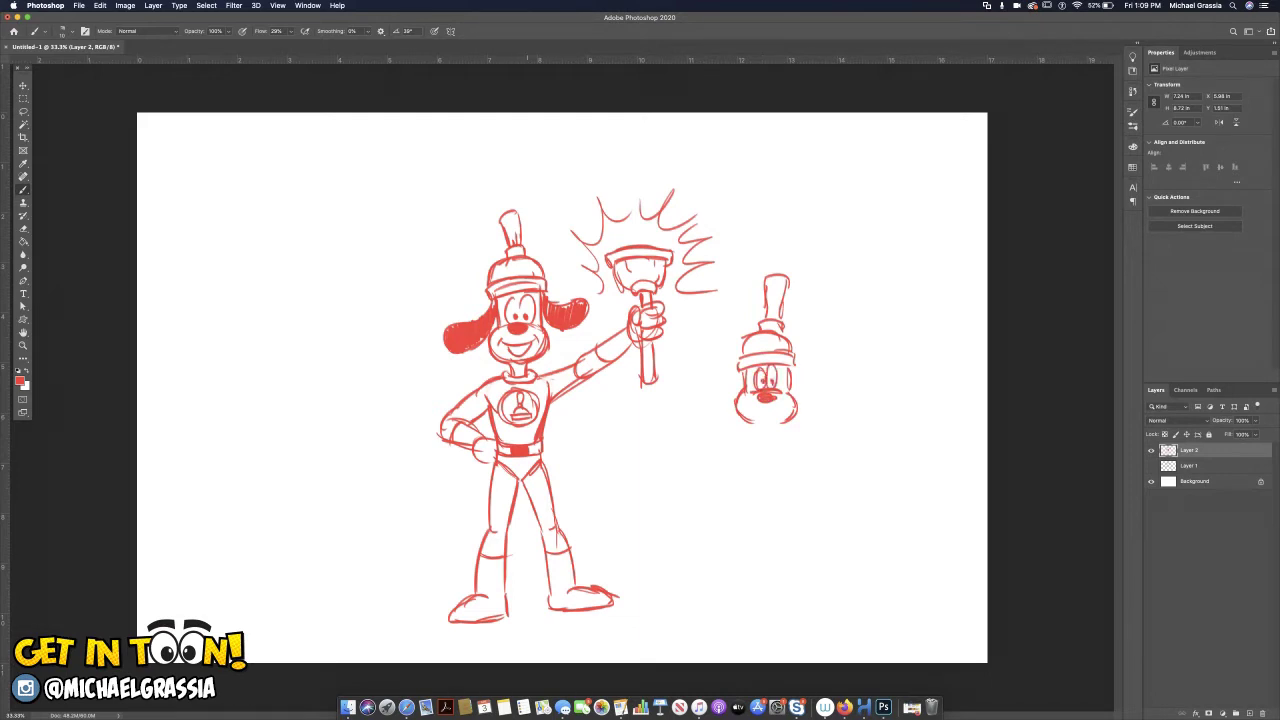
{"action": "mouse_move", "coordinate": [748, 404]}
{"action": "left_mouse_down"}
{"action": "mouse_move", "coordinate": [782, 405]}
{"action": "mouse_move", "coordinate": [760, 428]}
{"action": "mouse_move", "coordinate": [778, 438]}
{"action": "mouse_move", "coordinate": [744, 446]}
{"action": "mouse_move", "coordinate": [782, 430]}
{"action": "left_mouse_up"}
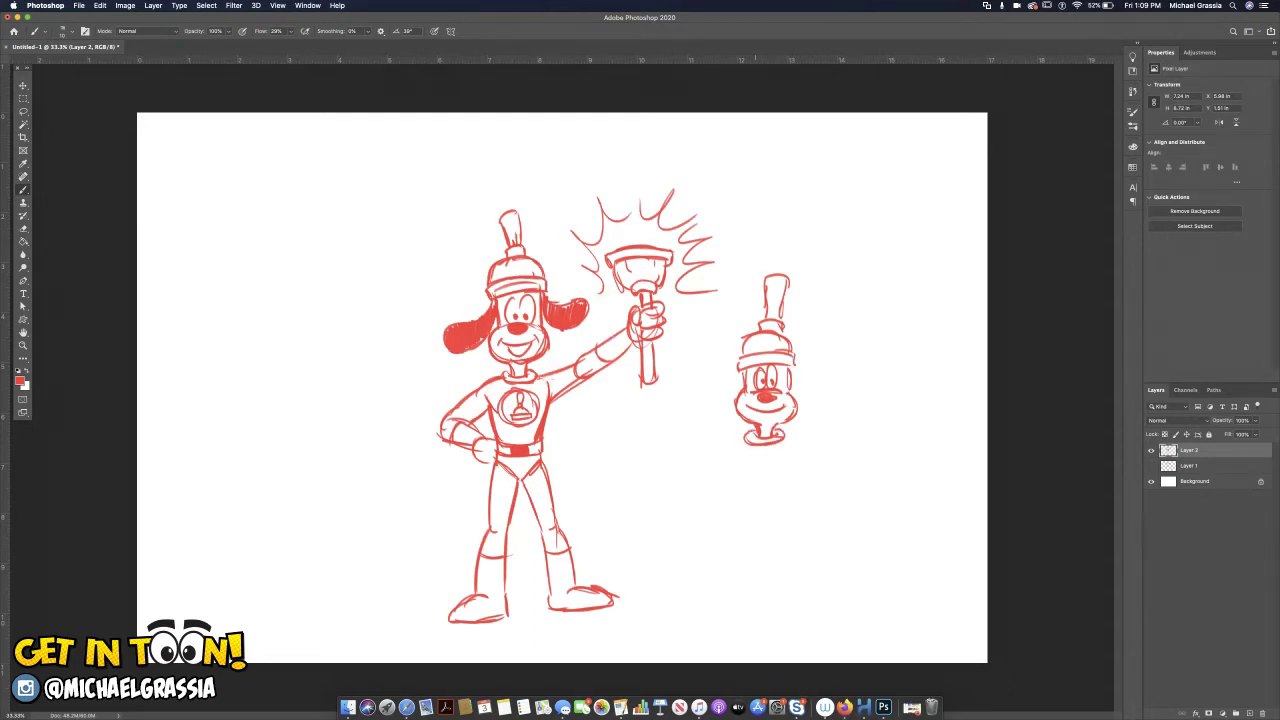
Draw the sidekick's rounded torso, short legs and booted feet.
{"action": "mouse_move", "coordinate": [737, 458]}
{"action": "left_mouse_down"}
{"action": "mouse_move", "coordinate": [729, 497]}
{"action": "mouse_move", "coordinate": [759, 523]}
{"action": "left_mouse_up"}
{"action": "mouse_move", "coordinate": [792, 452]}
{"action": "left_mouse_down"}
{"action": "mouse_move", "coordinate": [794, 518]}
{"action": "mouse_move", "coordinate": [774, 524]}
{"action": "mouse_move", "coordinate": [796, 504]}
{"action": "mouse_move", "coordinate": [739, 560]}
{"action": "left_mouse_up"}
{"action": "mouse_move", "coordinate": [734, 506]}
{"action": "left_mouse_down"}
{"action": "mouse_move", "coordinate": [740, 566]}
{"action": "mouse_move", "coordinate": [773, 566]}
{"action": "left_mouse_up"}
{"action": "left_click_drag", "start_coordinate": [792, 504], "coordinate": [791, 566]}
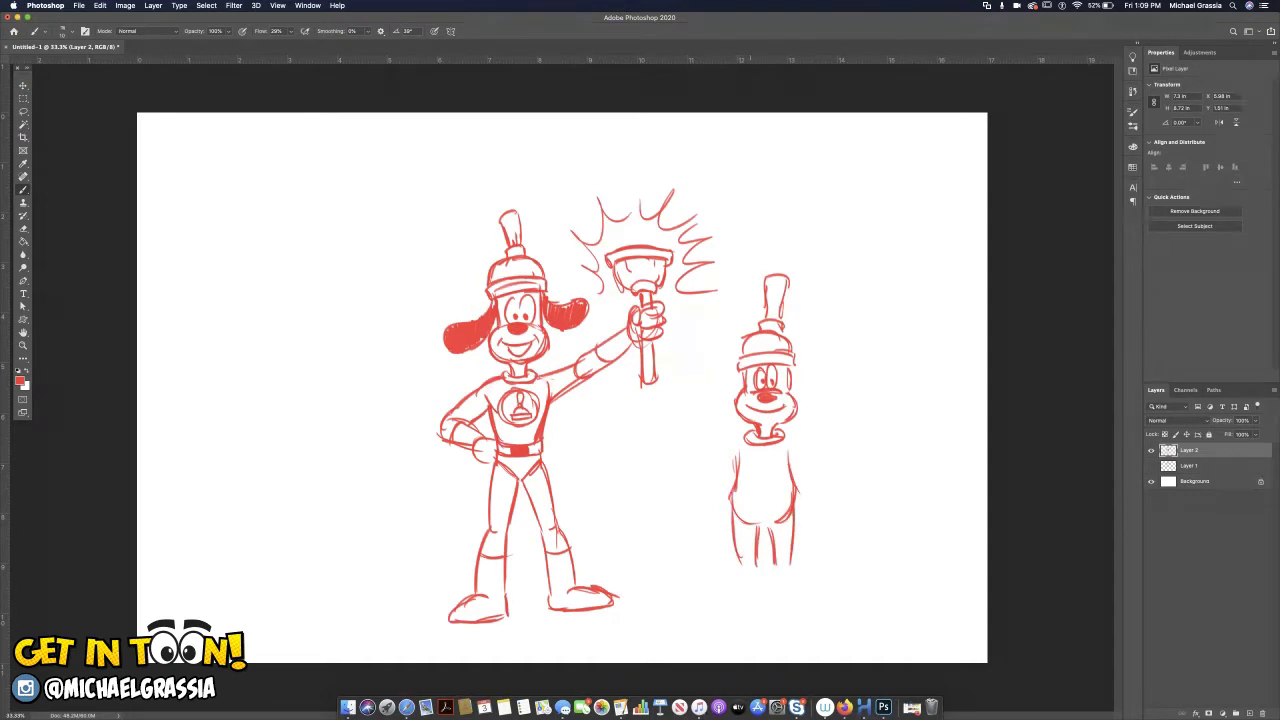
{"action": "mouse_move", "coordinate": [736, 549]}
{"action": "left_mouse_down"}
{"action": "mouse_move", "coordinate": [792, 545]}
{"action": "mouse_move", "coordinate": [710, 588]}
{"action": "mouse_move", "coordinate": [752, 583]}
{"action": "left_mouse_up"}
{"action": "mouse_move", "coordinate": [788, 566]}
{"action": "left_mouse_down"}
{"action": "mouse_move", "coordinate": [824, 574]}
{"action": "mouse_move", "coordinate": [780, 583]}
{"action": "mouse_move", "coordinate": [816, 580]}
{"action": "left_mouse_up"}
Draw the sidekick's arms with hands on hips, and crossed chest straps with a round plunger emblem.
{"action": "mouse_move", "coordinate": [744, 435]}
{"action": "left_mouse_down"}
{"action": "mouse_move", "coordinate": [701, 468]}
{"action": "mouse_move", "coordinate": [722, 462]}
{"action": "mouse_move", "coordinate": [708, 476]}
{"action": "mouse_move", "coordinate": [730, 482]}
{"action": "mouse_move", "coordinate": [692, 488]}
{"action": "mouse_move", "coordinate": [728, 502]}
{"action": "left_mouse_up"}
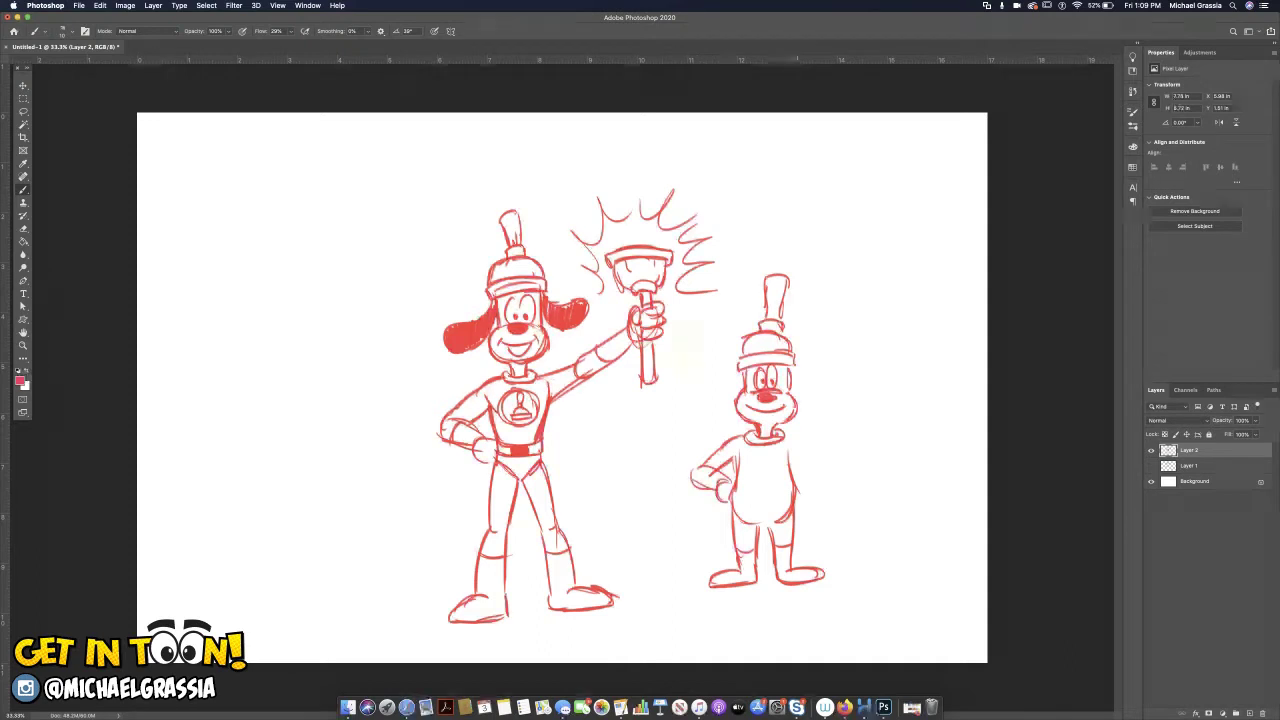
{"action": "left_click_drag", "start_coordinate": [792, 434], "coordinate": [818, 466]}
{"action": "left_click_drag", "start_coordinate": [786, 456], "coordinate": [804, 470]}
{"action": "mouse_move", "coordinate": [798, 466]}
{"action": "left_mouse_down"}
{"action": "mouse_move", "coordinate": [832, 484]}
{"action": "mouse_move", "coordinate": [796, 502]}
{"action": "mouse_move", "coordinate": [812, 486]}
{"action": "mouse_move", "coordinate": [751, 464]}
{"action": "mouse_move", "coordinate": [776, 461]}
{"action": "left_mouse_up"}
{"action": "left_click_drag", "start_coordinate": [783, 445], "coordinate": [730, 505]}
{"action": "left_click_drag", "start_coordinate": [792, 471], "coordinate": [769, 491]}
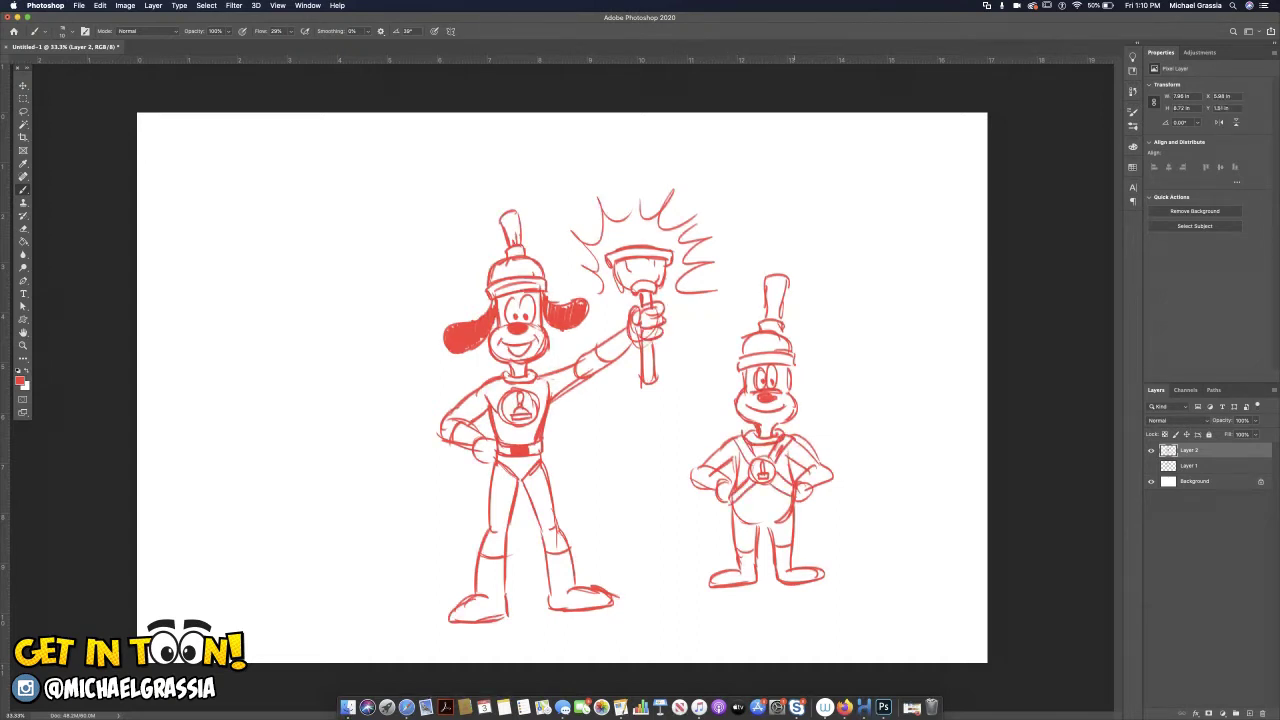
{"action": "mouse_move", "coordinate": [896, 272]}
{"action": "left_mouse_down"}
{"action": "mouse_move", "coordinate": [872, 300]}
{"action": "mouse_move", "coordinate": [916, 282]}
{"action": "mouse_move", "coordinate": [942, 242]}
{"action": "mouse_move", "coordinate": [889, 289]}
{"action": "left_mouse_up"}
{"action": "mouse_move", "coordinate": [897, 288]}
{"action": "left_mouse_down"}
{"action": "mouse_move", "coordinate": [895, 302]}
{"action": "mouse_move", "coordinate": [899, 289]}
{"action": "left_mouse_up"}
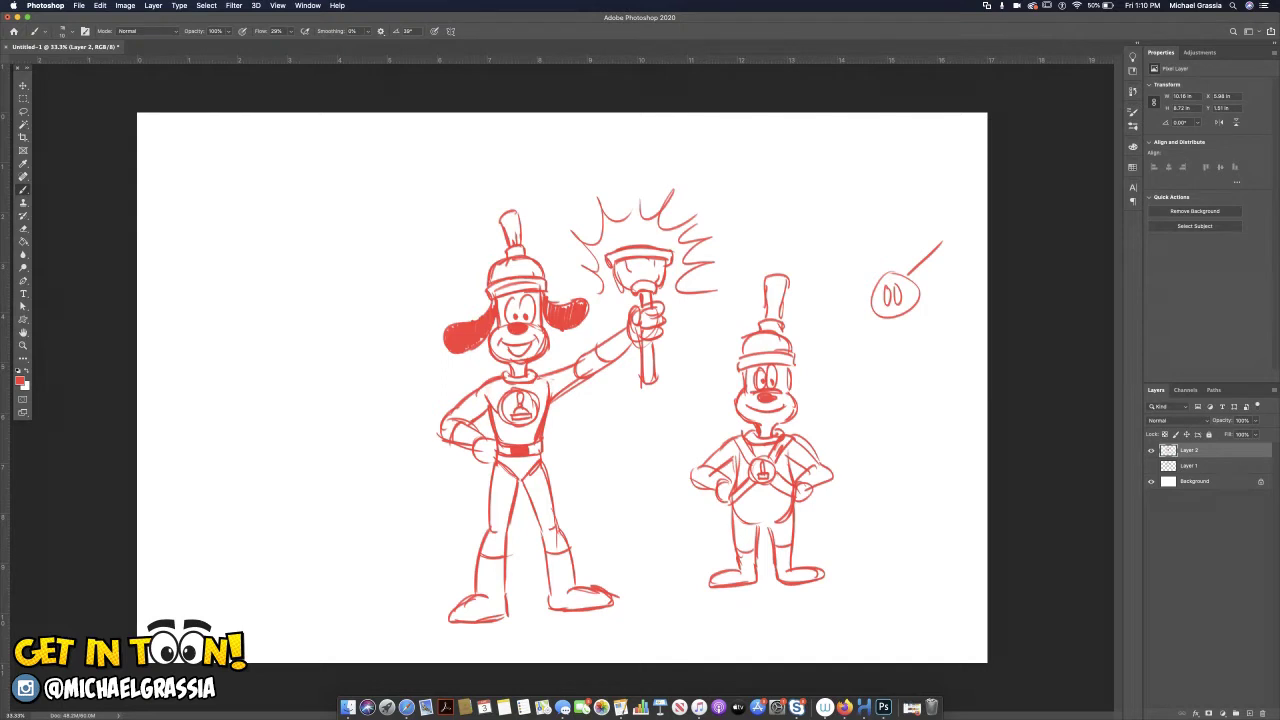
{"action": "key", "text": "e"}
{"action": "mouse_move", "coordinate": [940, 244]}
{"action": "left_mouse_down"}
{"action": "mouse_move", "coordinate": [900, 292]}
{"action": "mouse_move", "coordinate": [880, 292]}
{"action": "mouse_move", "coordinate": [888, 306]}
{"action": "mouse_move", "coordinate": [918, 308]}
{"action": "left_mouse_up"}
{"action": "key", "text": "b"}
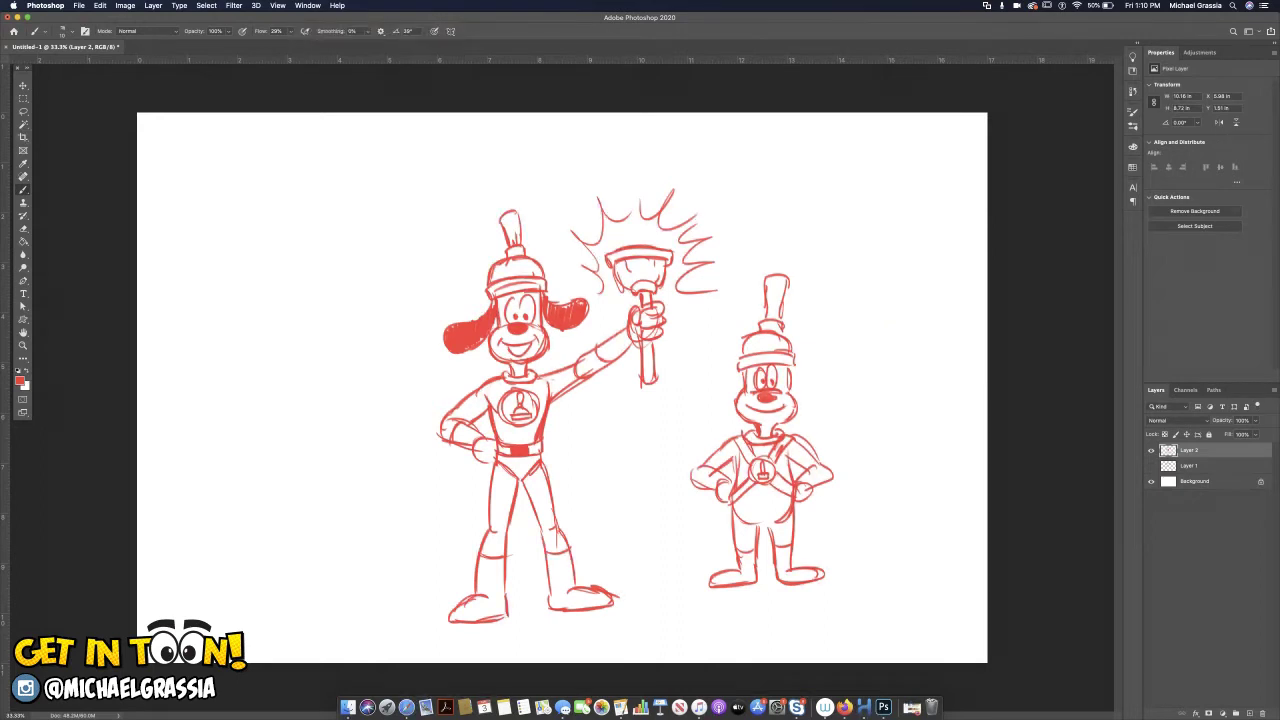
Add pointed shoulder pads and a segmented belt to the sidekick's costume.
{"action": "left_click_drag", "start_coordinate": [705, 440], "coordinate": [736, 434]}
{"action": "mouse_move", "coordinate": [725, 447]}
{"action": "left_mouse_down"}
{"action": "mouse_move", "coordinate": [822, 434]}
{"action": "mouse_move", "coordinate": [786, 454]}
{"action": "left_mouse_up"}
{"action": "left_click_drag", "start_coordinate": [732, 494], "coordinate": [792, 498]}
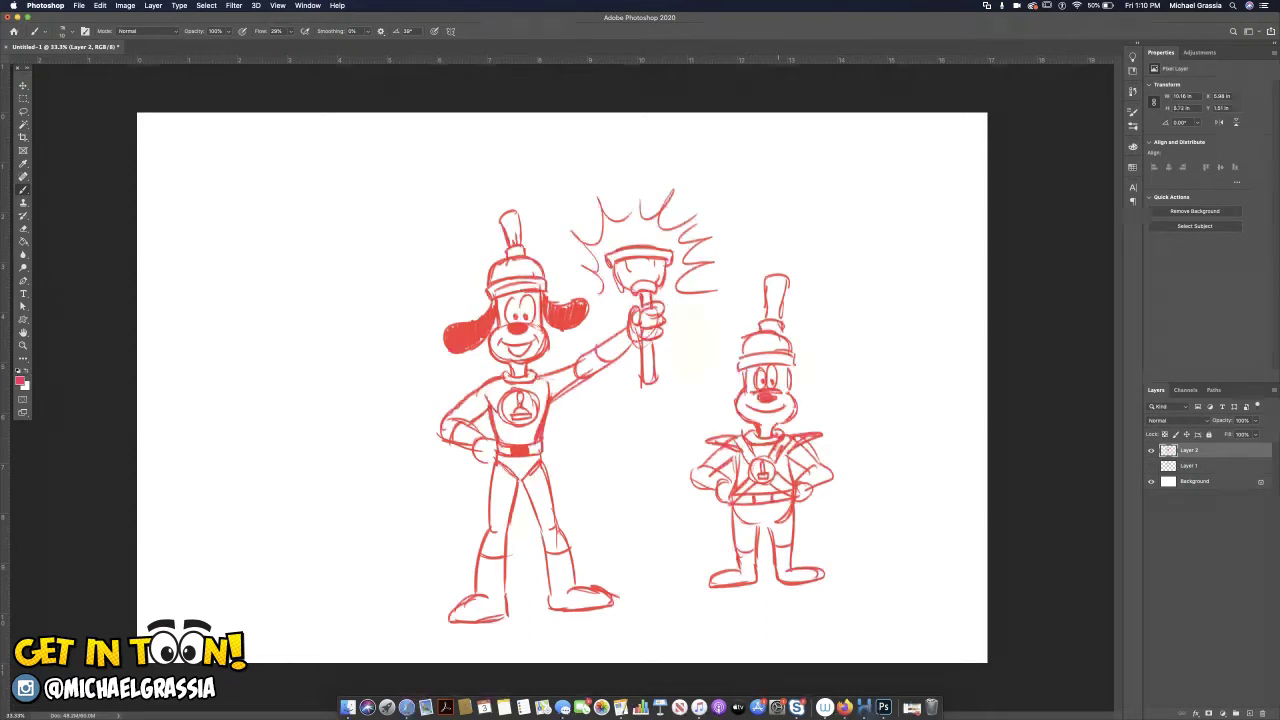
Draw a plunger extending diagonally from behind the sidekick's bent arm, with its cup facing down.
{"action": "left_click_drag", "start_coordinate": [713, 469], "coordinate": [700, 483]}
{"action": "mouse_move", "coordinate": [718, 445]}
{"action": "left_mouse_down"}
{"action": "mouse_move", "coordinate": [648, 484]}
{"action": "mouse_move", "coordinate": [670, 510]}
{"action": "mouse_move", "coordinate": [686, 486]}
{"action": "mouse_move", "coordinate": [682, 509]}
{"action": "left_mouse_up"}
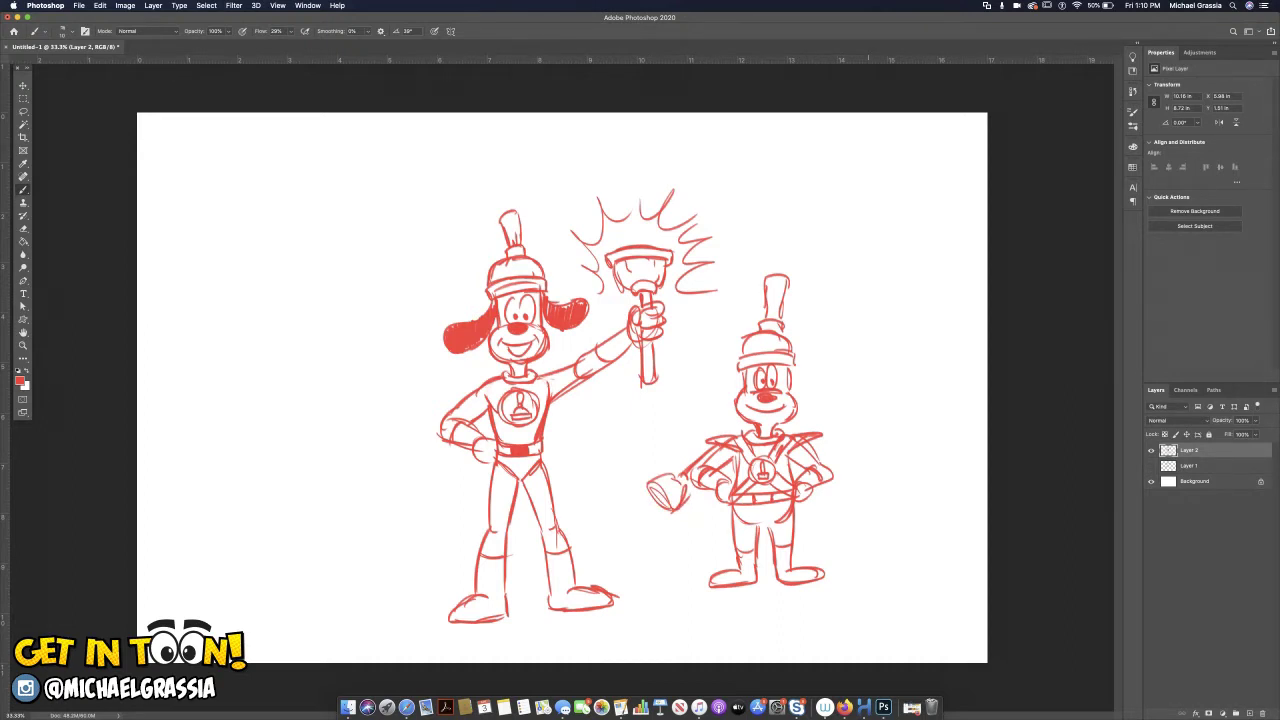
Sketch a large segmented device with a rounded end, slanting diagonally up beside the sidekick's helmet.
{"action": "mouse_move", "coordinate": [866, 252]}
{"action": "left_mouse_down"}
{"action": "mouse_move", "coordinate": [897, 262]}
{"action": "mouse_move", "coordinate": [848, 280]}
{"action": "mouse_move", "coordinate": [897, 265]}
{"action": "mouse_move", "coordinate": [843, 300]}
{"action": "left_mouse_up"}
{"action": "mouse_move", "coordinate": [877, 291]}
{"action": "left_mouse_down"}
{"action": "mouse_move", "coordinate": [835, 302]}
{"action": "mouse_move", "coordinate": [811, 337]}
{"action": "mouse_move", "coordinate": [836, 354]}
{"action": "left_mouse_up"}
{"action": "mouse_move", "coordinate": [804, 350]}
{"action": "left_mouse_down"}
{"action": "mouse_move", "coordinate": [830, 355]}
{"action": "mouse_move", "coordinate": [800, 374]}
{"action": "left_mouse_up"}
{"action": "mouse_move", "coordinate": [801, 375]}
{"action": "left_mouse_down"}
{"action": "mouse_move", "coordinate": [825, 352]}
{"action": "mouse_move", "coordinate": [811, 358]}
{"action": "mouse_move", "coordinate": [833, 380]}
{"action": "mouse_move", "coordinate": [866, 334]}
{"action": "left_mouse_up"}
{"action": "mouse_move", "coordinate": [870, 324]}
{"action": "left_mouse_down"}
{"action": "mouse_move", "coordinate": [870, 344]}
{"action": "mouse_move", "coordinate": [870, 318]}
{"action": "left_mouse_up"}
{"action": "left_click_drag", "start_coordinate": [906, 268], "coordinate": [896, 322]}
{"action": "mouse_move", "coordinate": [848, 262]}
{"action": "left_mouse_down"}
{"action": "mouse_move", "coordinate": [862, 252]}
{"action": "mouse_move", "coordinate": [786, 340]}
{"action": "mouse_move", "coordinate": [802, 314]}
{"action": "left_mouse_up"}
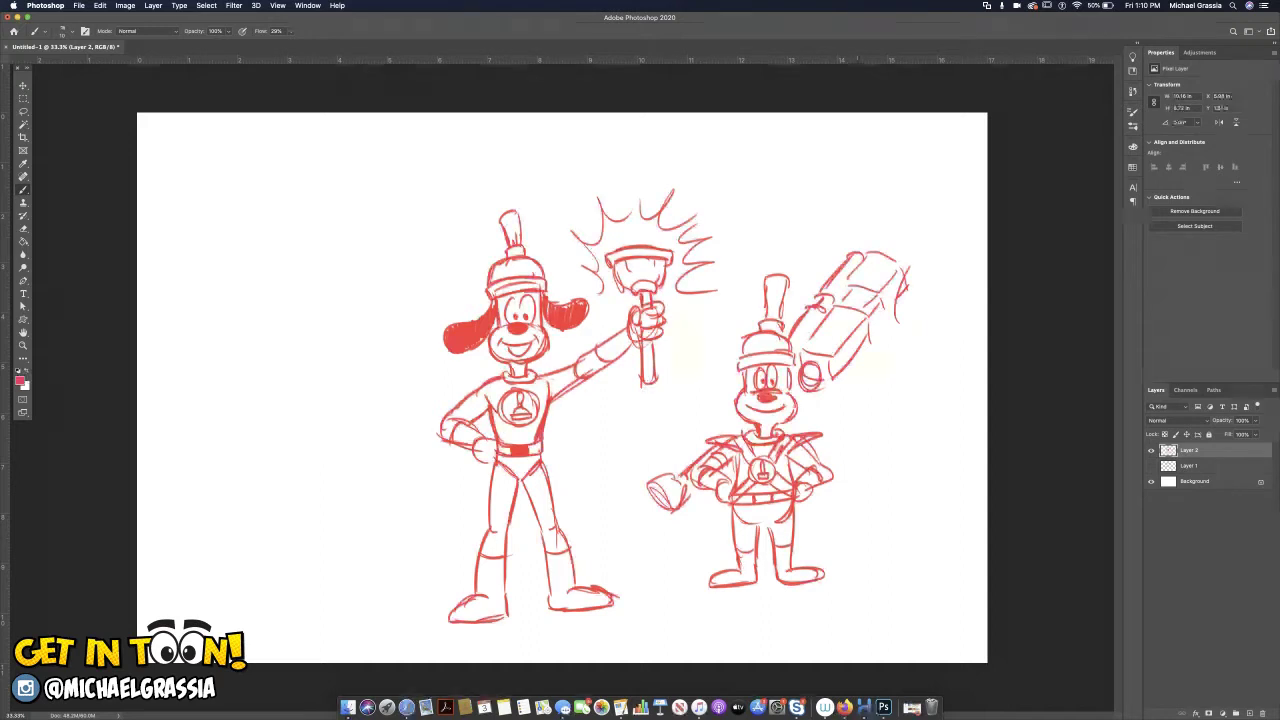
Select the sidekick together with the device beside it and delete both from the sketch.
{"action": "mouse_move", "coordinate": [848, 395]}
{"action": "left_mouse_down"}
{"action": "mouse_move", "coordinate": [820, 212]}
{"action": "mouse_move", "coordinate": [731, 320]}
{"action": "mouse_move", "coordinate": [710, 388]}
{"action": "mouse_move", "coordinate": [620, 498]}
{"action": "mouse_move", "coordinate": [655, 620]}
{"action": "mouse_move", "coordinate": [728, 652]}
{"action": "mouse_move", "coordinate": [874, 545]}
{"action": "mouse_move", "coordinate": [848, 400]}
{"action": "left_mouse_up"}
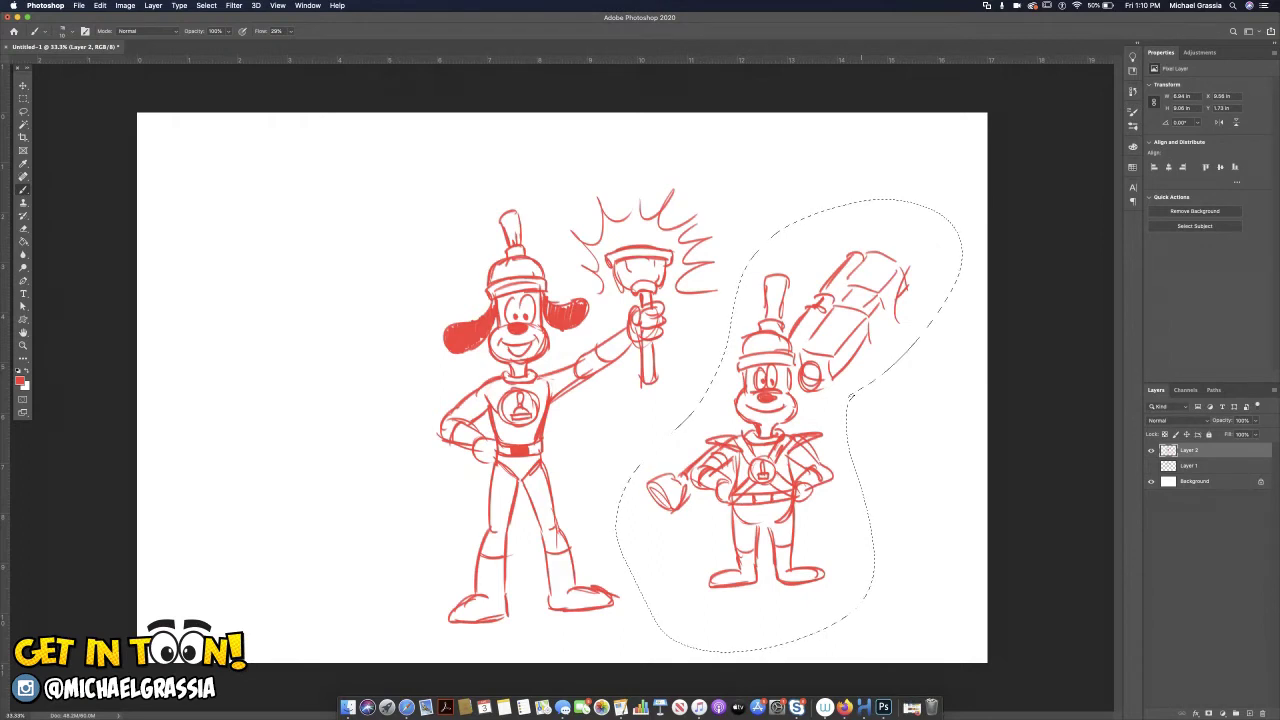
{"action": "key", "text": "Delete"}
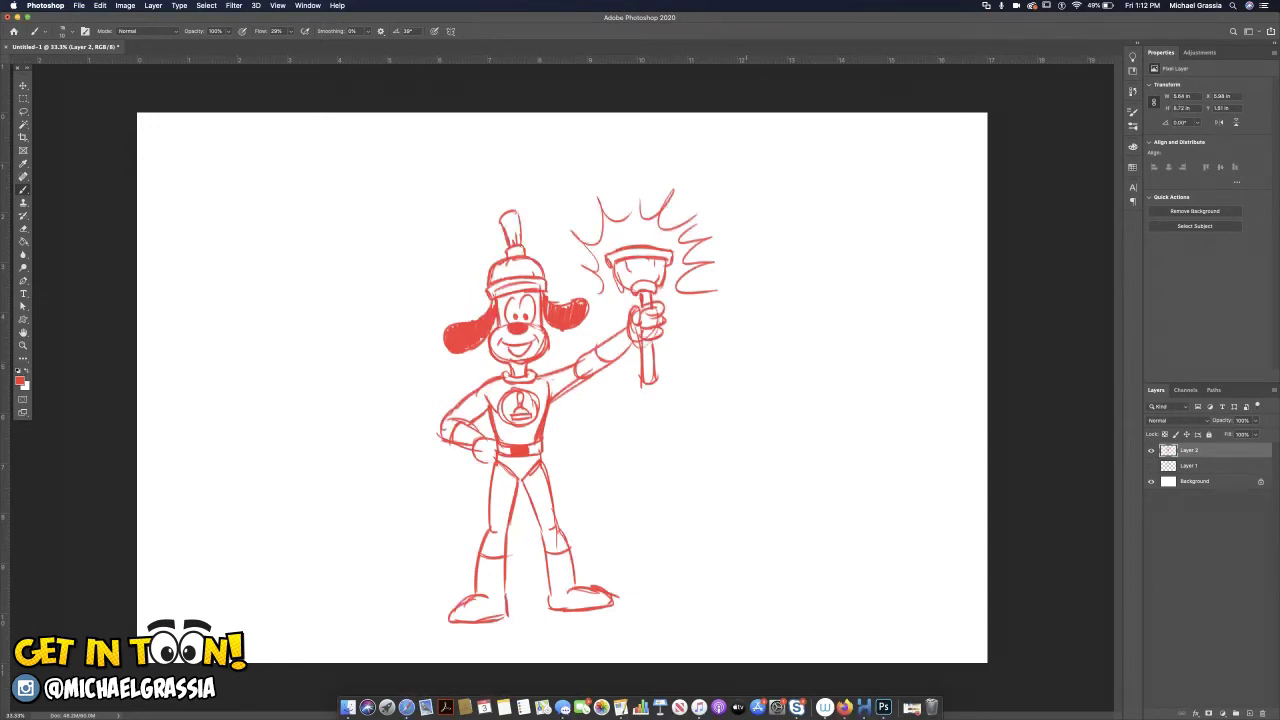
Draw a cartoon bear's head in profile beside the superhero dog, with a long smiling snout, eyes, ear and small brimmed hat.
{"action": "mouse_move", "coordinate": [740, 350]}
{"action": "left_mouse_down"}
{"action": "mouse_move", "coordinate": [738, 380]}
{"action": "mouse_move", "coordinate": [772, 334]}
{"action": "left_mouse_up"}
{"action": "mouse_move", "coordinate": [739, 382]}
{"action": "left_mouse_down"}
{"action": "mouse_move", "coordinate": [787, 376]}
{"action": "mouse_move", "coordinate": [780, 331]}
{"action": "mouse_move", "coordinate": [789, 380]}
{"action": "mouse_move", "coordinate": [772, 383]}
{"action": "left_mouse_up"}
{"action": "mouse_move", "coordinate": [785, 332]}
{"action": "left_mouse_down"}
{"action": "mouse_move", "coordinate": [790, 364]}
{"action": "mouse_move", "coordinate": [737, 339]}
{"action": "mouse_move", "coordinate": [751, 346]}
{"action": "mouse_move", "coordinate": [727, 354]}
{"action": "mouse_move", "coordinate": [748, 349]}
{"action": "mouse_move", "coordinate": [746, 382]}
{"action": "mouse_move", "coordinate": [790, 382]}
{"action": "left_mouse_up"}
{"action": "mouse_move", "coordinate": [786, 337]}
{"action": "left_mouse_down"}
{"action": "mouse_move", "coordinate": [846, 310]}
{"action": "mouse_move", "coordinate": [832, 322]}
{"action": "mouse_move", "coordinate": [781, 301]}
{"action": "mouse_move", "coordinate": [834, 309]}
{"action": "mouse_move", "coordinate": [801, 291]}
{"action": "mouse_move", "coordinate": [846, 290]}
{"action": "left_mouse_up"}
{"action": "mouse_move", "coordinate": [742, 354]}
{"action": "left_mouse_down"}
{"action": "mouse_move", "coordinate": [772, 374]}
{"action": "mouse_move", "coordinate": [776, 359]}
{"action": "mouse_move", "coordinate": [812, 348]}
{"action": "mouse_move", "coordinate": [808, 372]}
{"action": "mouse_move", "coordinate": [778, 386]}
{"action": "mouse_move", "coordinate": [788, 358]}
{"action": "mouse_move", "coordinate": [790, 372]}
{"action": "left_mouse_up"}
{"action": "key", "text": "e"}
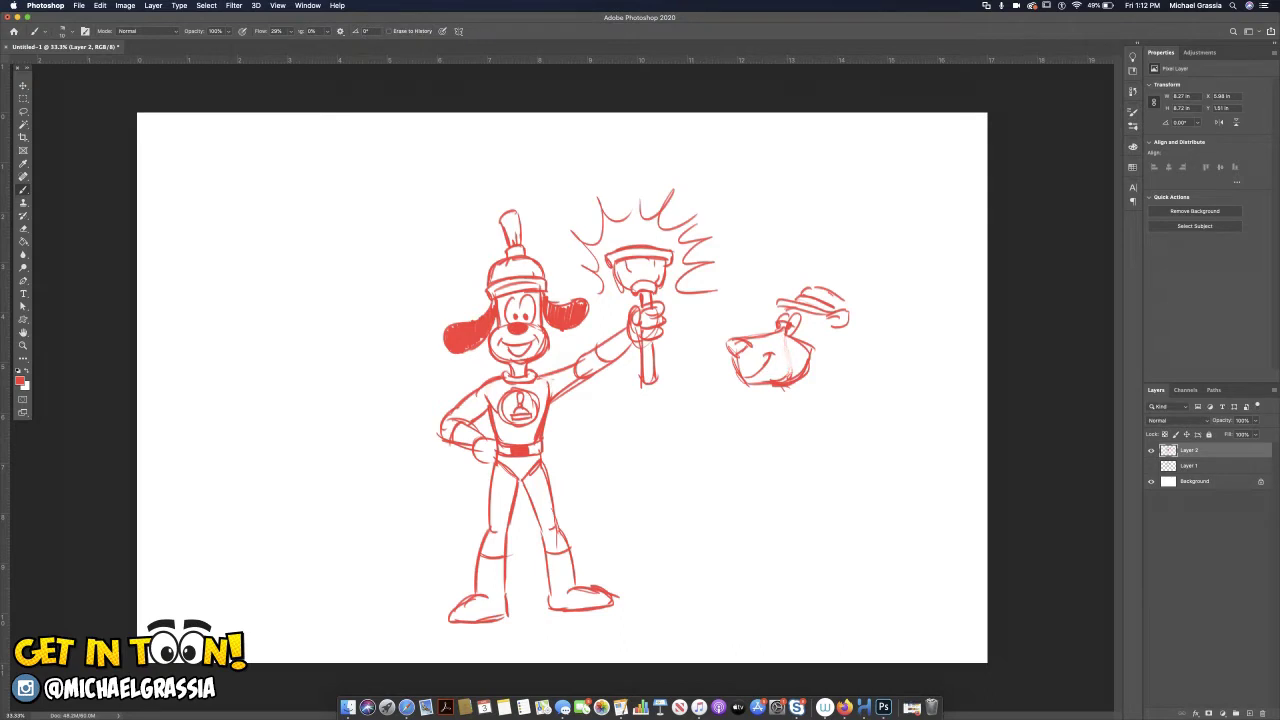
Draw the back of the bear's neck, a slanted collar band under the head, and a narrow arm hanging in front.
{"action": "key", "text": "b"}
{"action": "mouse_move", "coordinate": [838, 344]}
{"action": "left_mouse_down"}
{"action": "mouse_move", "coordinate": [848, 366]}
{"action": "mouse_move", "coordinate": [766, 390]}
{"action": "mouse_move", "coordinate": [850, 364]}
{"action": "left_mouse_up"}
{"action": "left_click_drag", "start_coordinate": [760, 402], "coordinate": [850, 366]}
{"action": "mouse_move", "coordinate": [758, 396]}
{"action": "left_mouse_down"}
{"action": "mouse_move", "coordinate": [752, 486]}
{"action": "mouse_move", "coordinate": [742, 478]}
{"action": "left_mouse_up"}
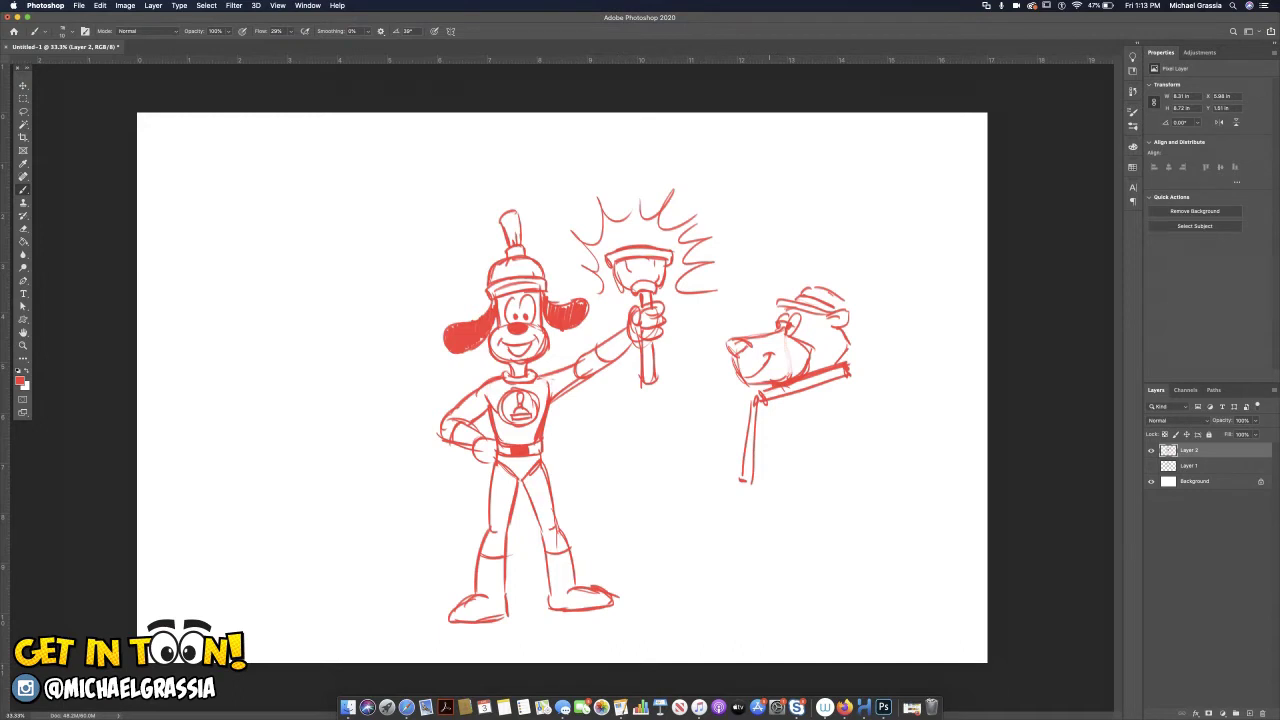
Draw the bear's long rounded torso below the collar, with short legs and flat feet.
{"action": "mouse_move", "coordinate": [769, 410]}
{"action": "left_mouse_down"}
{"action": "mouse_move", "coordinate": [768, 514]}
{"action": "mouse_move", "coordinate": [813, 515]}
{"action": "left_mouse_up"}
{"action": "left_click_drag", "start_coordinate": [756, 452], "coordinate": [768, 512]}
{"action": "left_click_drag", "start_coordinate": [764, 418], "coordinate": [760, 466]}
{"action": "mouse_move", "coordinate": [850, 384]}
{"action": "left_mouse_down"}
{"action": "mouse_move", "coordinate": [864, 500]}
{"action": "mouse_move", "coordinate": [840, 508]}
{"action": "left_mouse_up"}
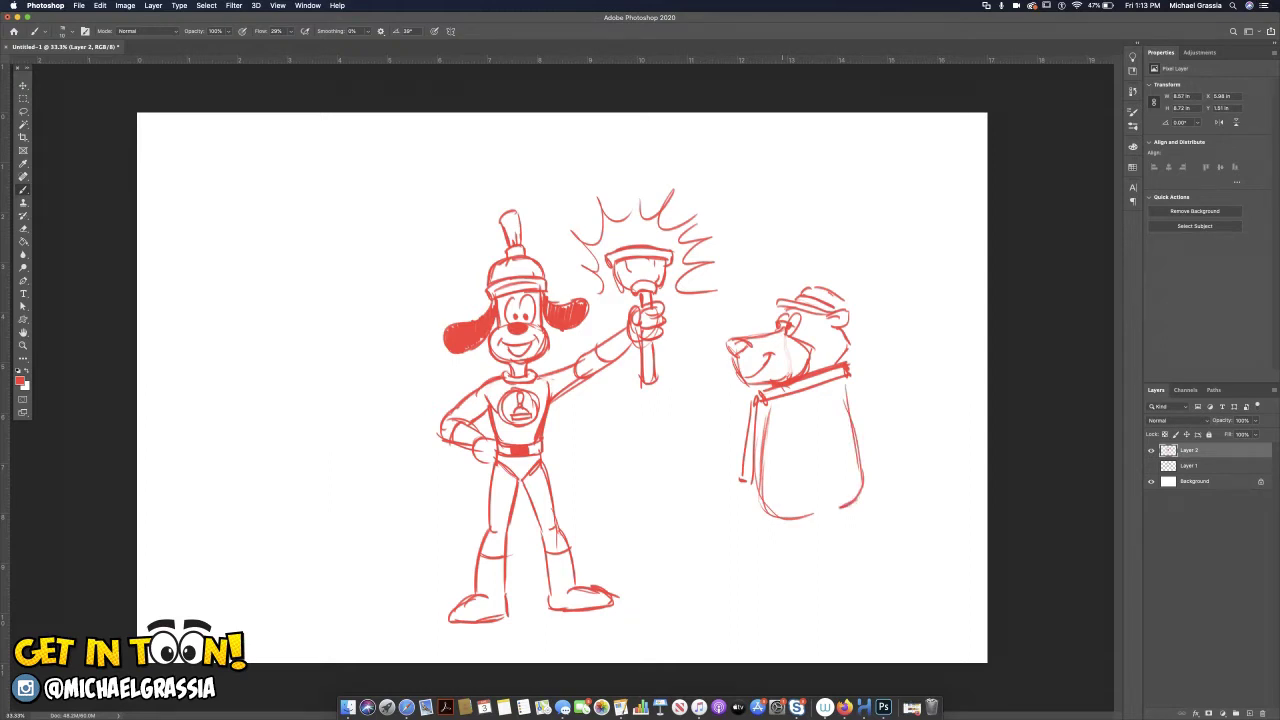
{"action": "mouse_move", "coordinate": [830, 520]}
{"action": "left_mouse_down"}
{"action": "mouse_move", "coordinate": [834, 548]}
{"action": "mouse_move", "coordinate": [798, 540]}
{"action": "mouse_move", "coordinate": [778, 553]}
{"action": "mouse_move", "coordinate": [805, 555]}
{"action": "left_mouse_up"}
{"action": "left_click_drag", "start_coordinate": [832, 548], "coordinate": [858, 553]}
{"action": "left_click_drag", "start_coordinate": [858, 554], "coordinate": [829, 555]}
Point an arrow at the bear's collar and hand-letter the label BREAKS beside it.
{"action": "left_click_drag", "start_coordinate": [850, 366], "coordinate": [862, 372]}
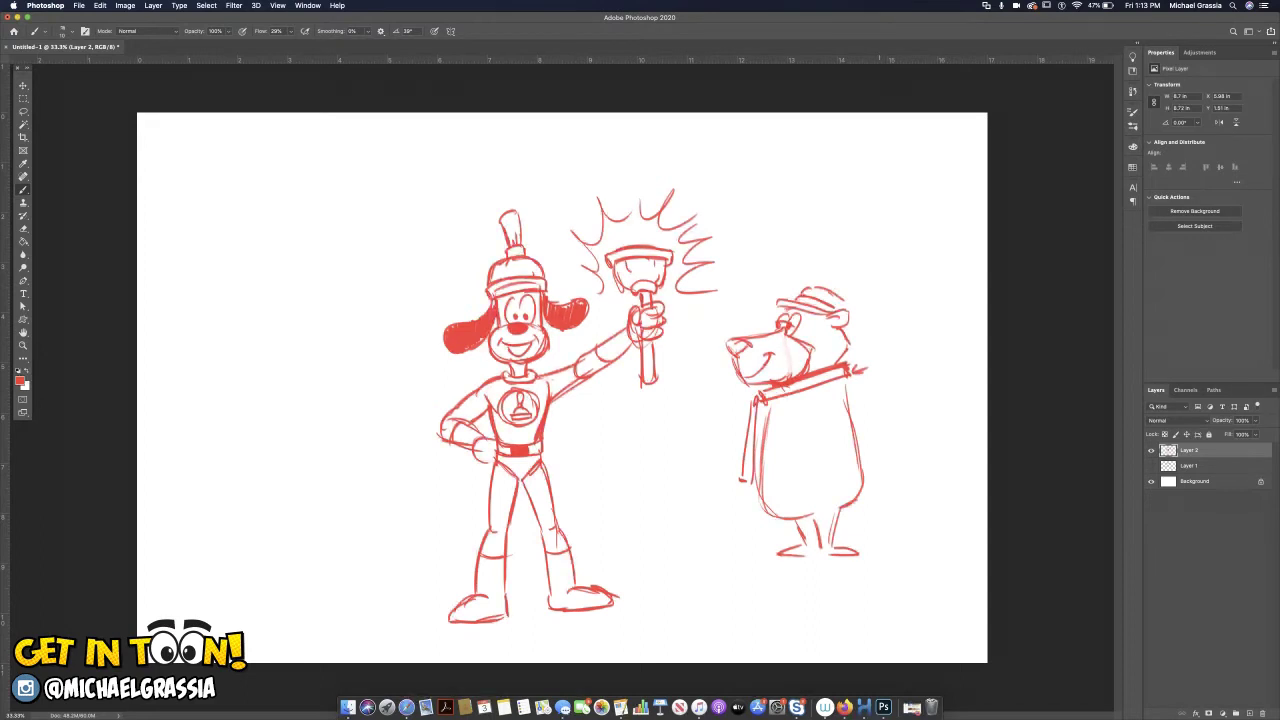
{"action": "mouse_move", "coordinate": [872, 358]}
{"action": "left_mouse_down"}
{"action": "mouse_move", "coordinate": [873, 374]}
{"action": "mouse_move", "coordinate": [880, 362]}
{"action": "mouse_move", "coordinate": [890, 372]}
{"action": "mouse_move", "coordinate": [924, 340]}
{"action": "mouse_move", "coordinate": [944, 346]}
{"action": "left_mouse_up"}
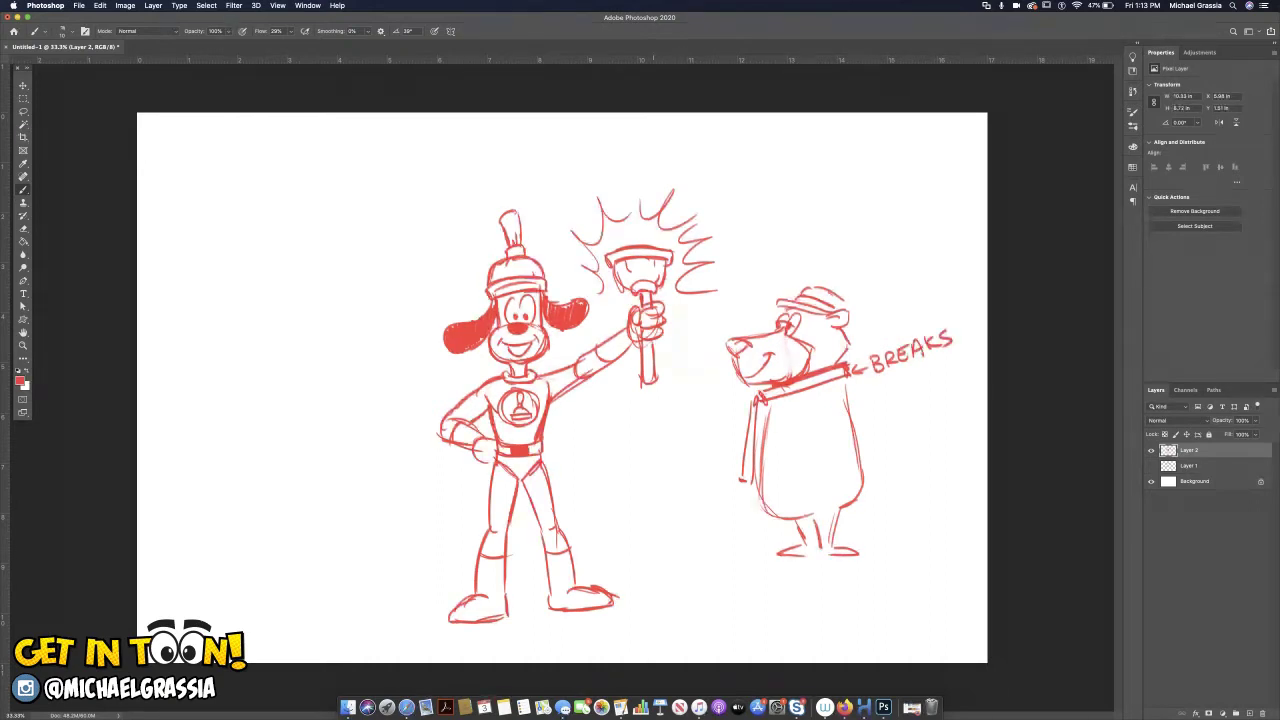
Draw a caveman-style head between the dog and bear, with a boxed muzzle, shaggy hair, jagged collar and hanging tie.
{"action": "left_click_drag", "start_coordinate": [706, 422], "coordinate": [708, 492]}
{"action": "mouse_move", "coordinate": [646, 436]}
{"action": "left_mouse_down"}
{"action": "mouse_move", "coordinate": [652, 464]}
{"action": "mouse_move", "coordinate": [618, 480]}
{"action": "mouse_move", "coordinate": [632, 490]}
{"action": "mouse_move", "coordinate": [662, 472]}
{"action": "mouse_move", "coordinate": [702, 498]}
{"action": "mouse_move", "coordinate": [690, 496]}
{"action": "left_mouse_up"}
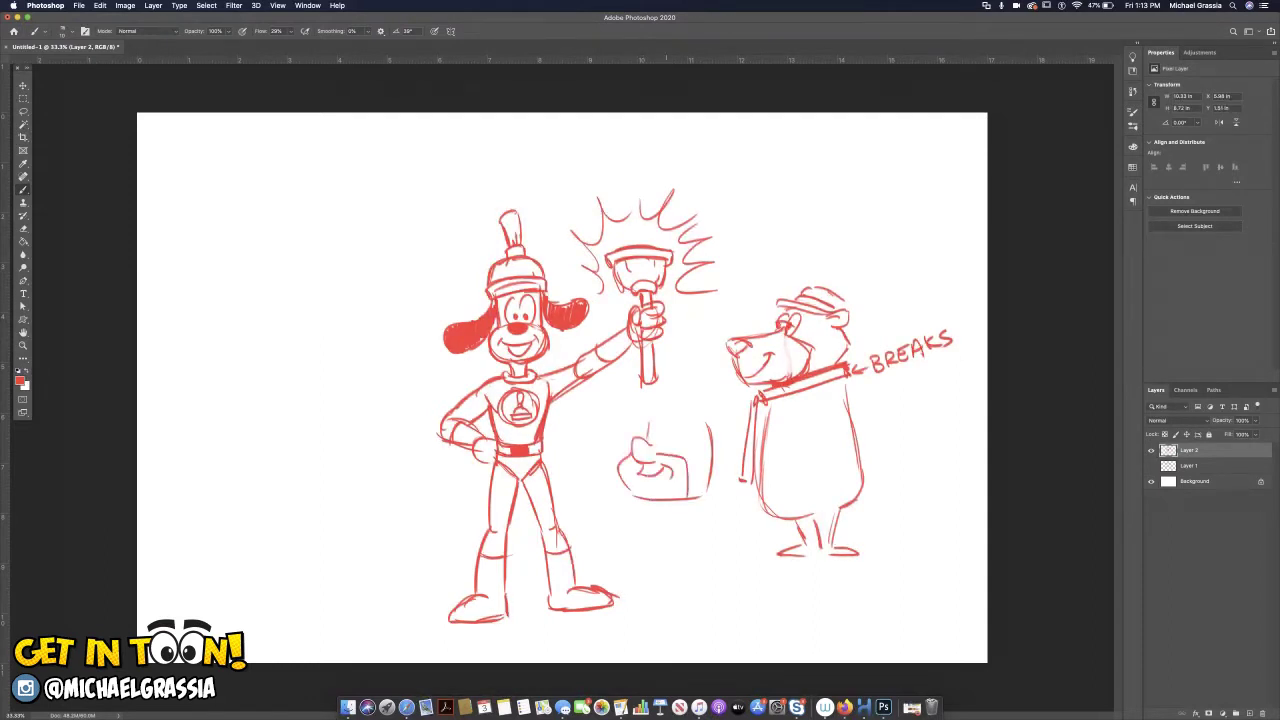
{"action": "mouse_move", "coordinate": [654, 444]}
{"action": "left_mouse_down"}
{"action": "mouse_move", "coordinate": [666, 424]}
{"action": "mouse_move", "coordinate": [646, 442]}
{"action": "mouse_move", "coordinate": [696, 436]}
{"action": "mouse_move", "coordinate": [728, 404]}
{"action": "mouse_move", "coordinate": [702, 408]}
{"action": "left_mouse_up"}
{"action": "left_click_drag", "start_coordinate": [703, 406], "coordinate": [711, 396]}
{"action": "mouse_move", "coordinate": [709, 446]}
{"action": "left_mouse_down"}
{"action": "mouse_move", "coordinate": [678, 513]}
{"action": "mouse_move", "coordinate": [630, 503]}
{"action": "mouse_move", "coordinate": [654, 519]}
{"action": "mouse_move", "coordinate": [645, 578]}
{"action": "left_mouse_up"}
{"action": "left_click_drag", "start_coordinate": [656, 516], "coordinate": [654, 560]}
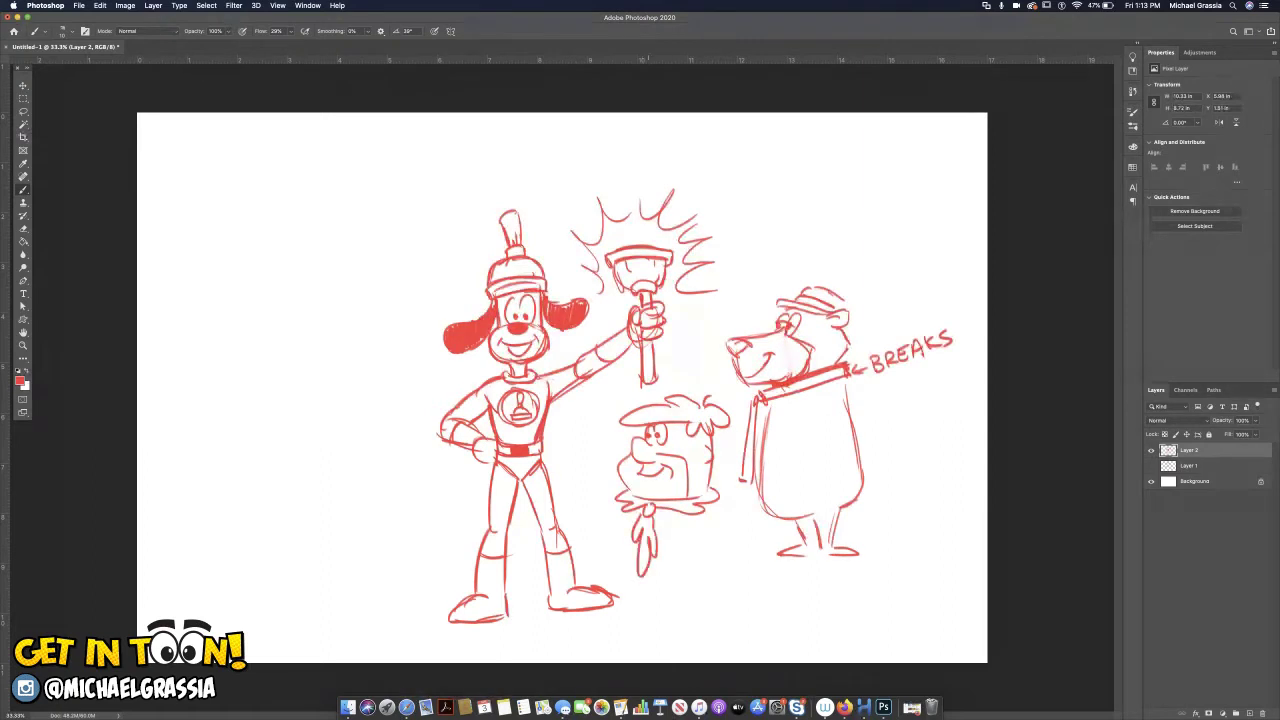
Add the bear's second arm hanging over its torso, and darken the muzzle outline on the caveman head.
{"action": "left_click_drag", "start_coordinate": [819, 398], "coordinate": [822, 480]}
{"action": "mouse_move", "coordinate": [839, 404]}
{"action": "left_mouse_down"}
{"action": "mouse_move", "coordinate": [840, 468]}
{"action": "mouse_move", "coordinate": [822, 485]}
{"action": "mouse_move", "coordinate": [846, 481]}
{"action": "left_mouse_up"}
{"action": "mouse_move", "coordinate": [686, 468]}
{"action": "left_mouse_down"}
{"action": "mouse_move", "coordinate": [687, 498]}
{"action": "mouse_move", "coordinate": [654, 456]}
{"action": "mouse_move", "coordinate": [686, 478]}
{"action": "left_mouse_up"}
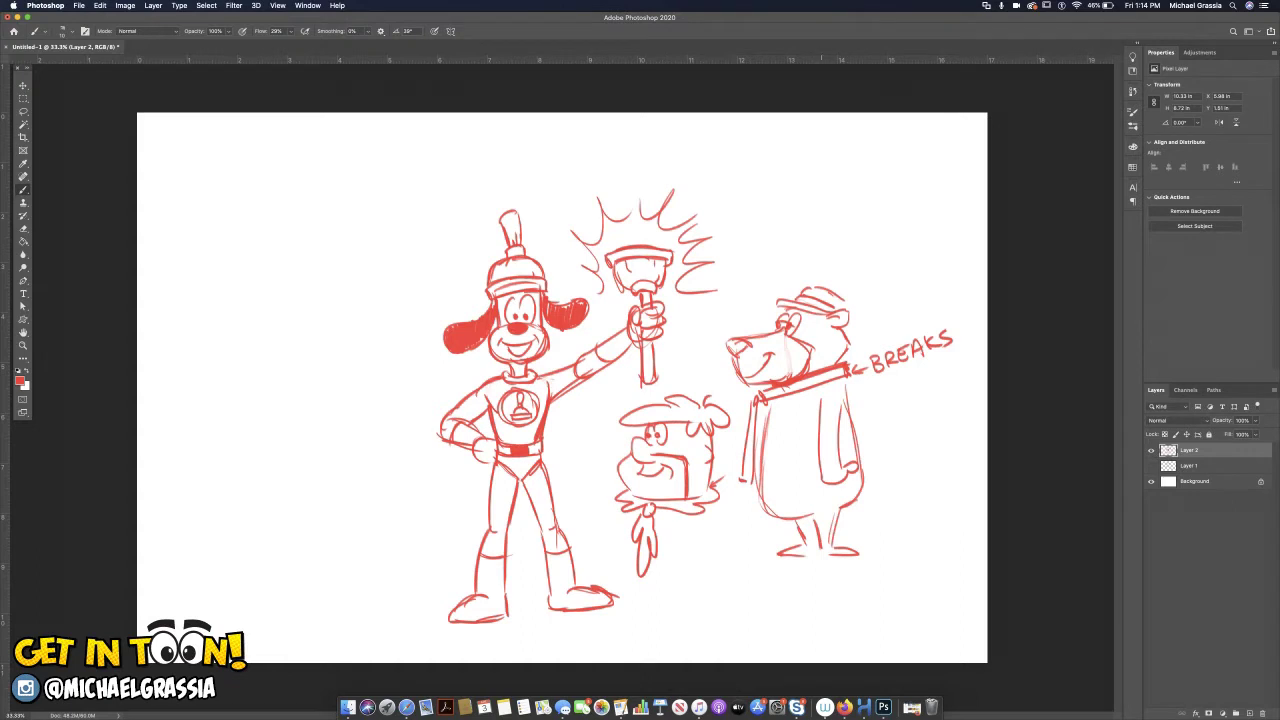
Draw a second caveman head above the bear, with a muzzle curve, round nose, eye, swept hair and back of the head.
{"action": "mouse_move", "coordinate": [826, 185]}
{"action": "left_mouse_down"}
{"action": "mouse_move", "coordinate": [826, 208]}
{"action": "mouse_move", "coordinate": [788, 256]}
{"action": "left_mouse_up"}
{"action": "mouse_move", "coordinate": [830, 188]}
{"action": "left_mouse_down"}
{"action": "mouse_move", "coordinate": [842, 162]}
{"action": "mouse_move", "coordinate": [817, 187]}
{"action": "left_mouse_up"}
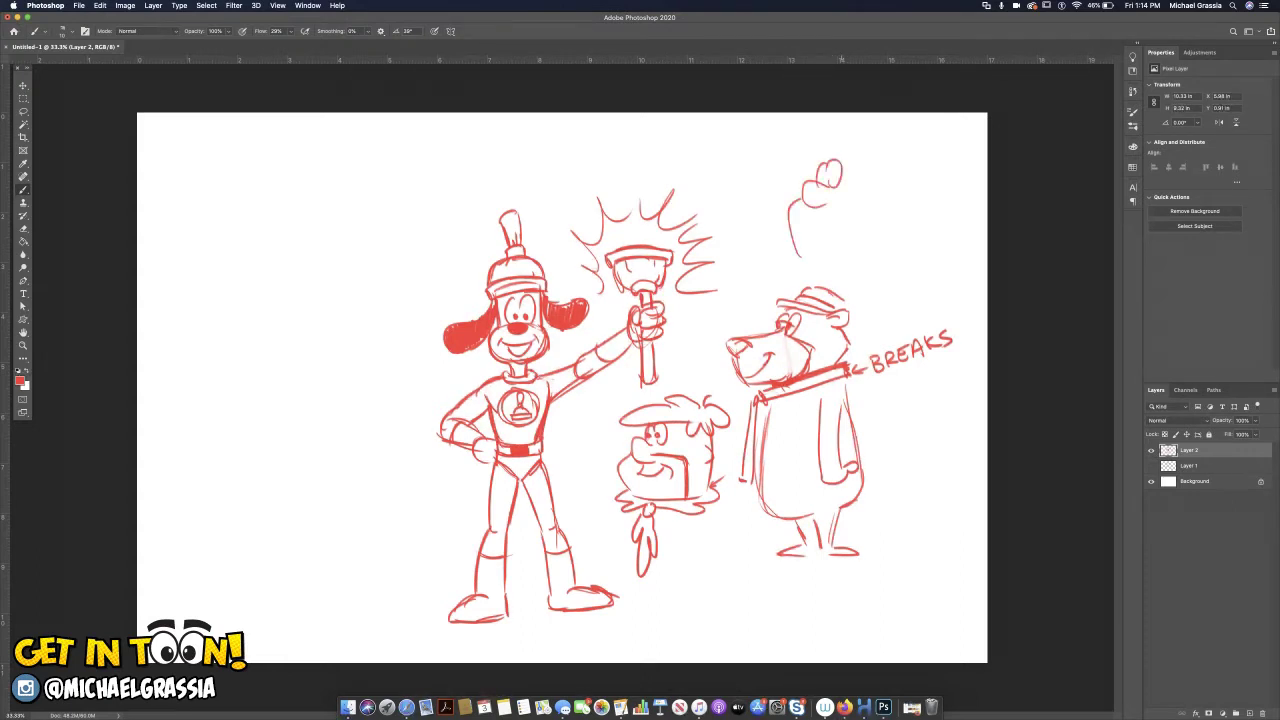
{"action": "mouse_move", "coordinate": [893, 170]}
{"action": "left_mouse_down"}
{"action": "mouse_move", "coordinate": [891, 228]}
{"action": "mouse_move", "coordinate": [890, 161]}
{"action": "left_mouse_up"}
{"action": "left_click_drag", "start_coordinate": [889, 170], "coordinate": [905, 148]}
{"action": "mouse_move", "coordinate": [865, 152]}
{"action": "left_mouse_down"}
{"action": "mouse_move", "coordinate": [878, 138]}
{"action": "mouse_move", "coordinate": [825, 139]}
{"action": "left_mouse_up"}
{"action": "mouse_move", "coordinate": [842, 144]}
{"action": "left_mouse_down"}
{"action": "mouse_move", "coordinate": [821, 146]}
{"action": "mouse_move", "coordinate": [862, 161]}
{"action": "mouse_move", "coordinate": [885, 136]}
{"action": "left_mouse_up"}
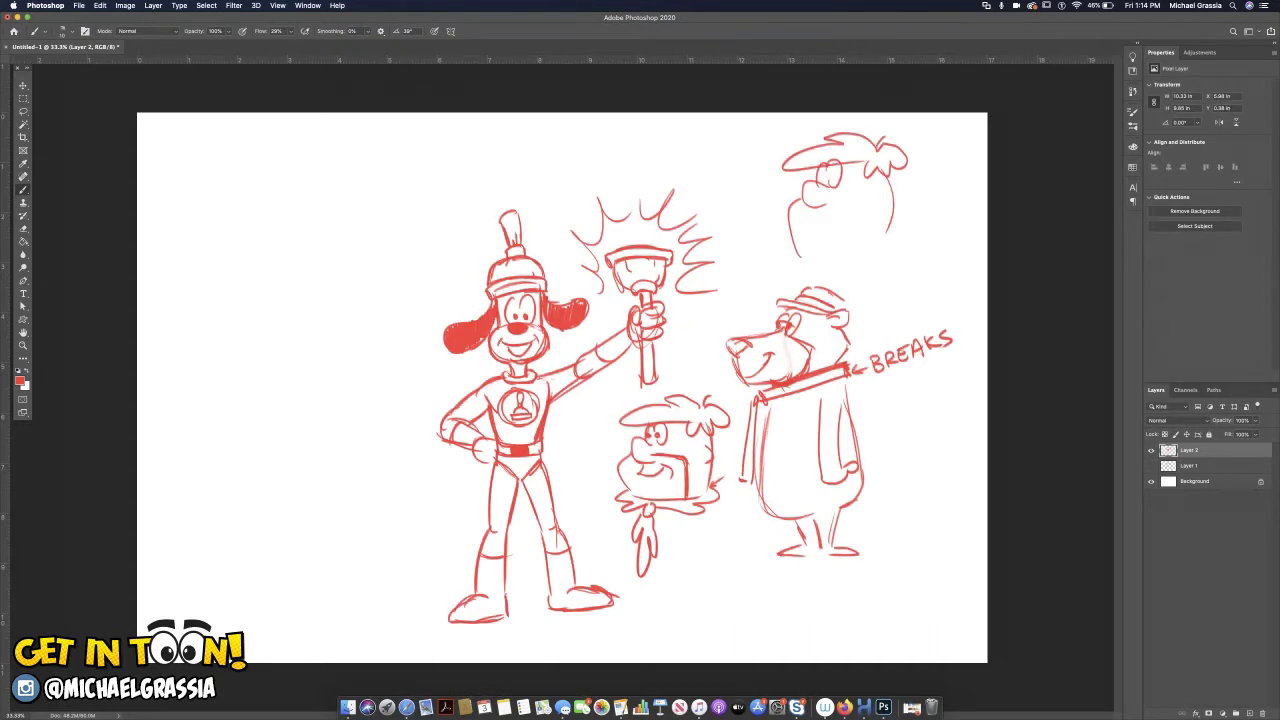
Erase the upper head's muzzle curve and redraw the muzzle as a separate rounded shape with a mouth below the nose.
{"action": "key", "text": "e"}
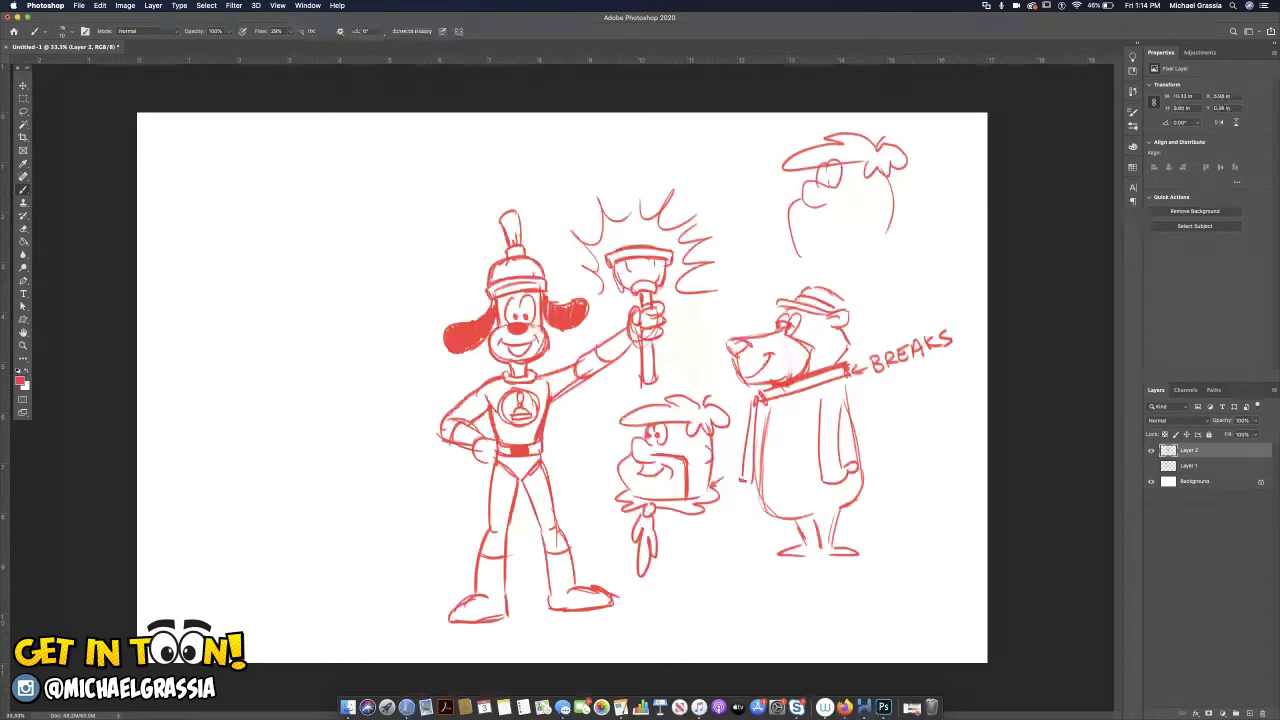
{"action": "left_click_drag", "start_coordinate": [790, 200], "coordinate": [797, 257]}
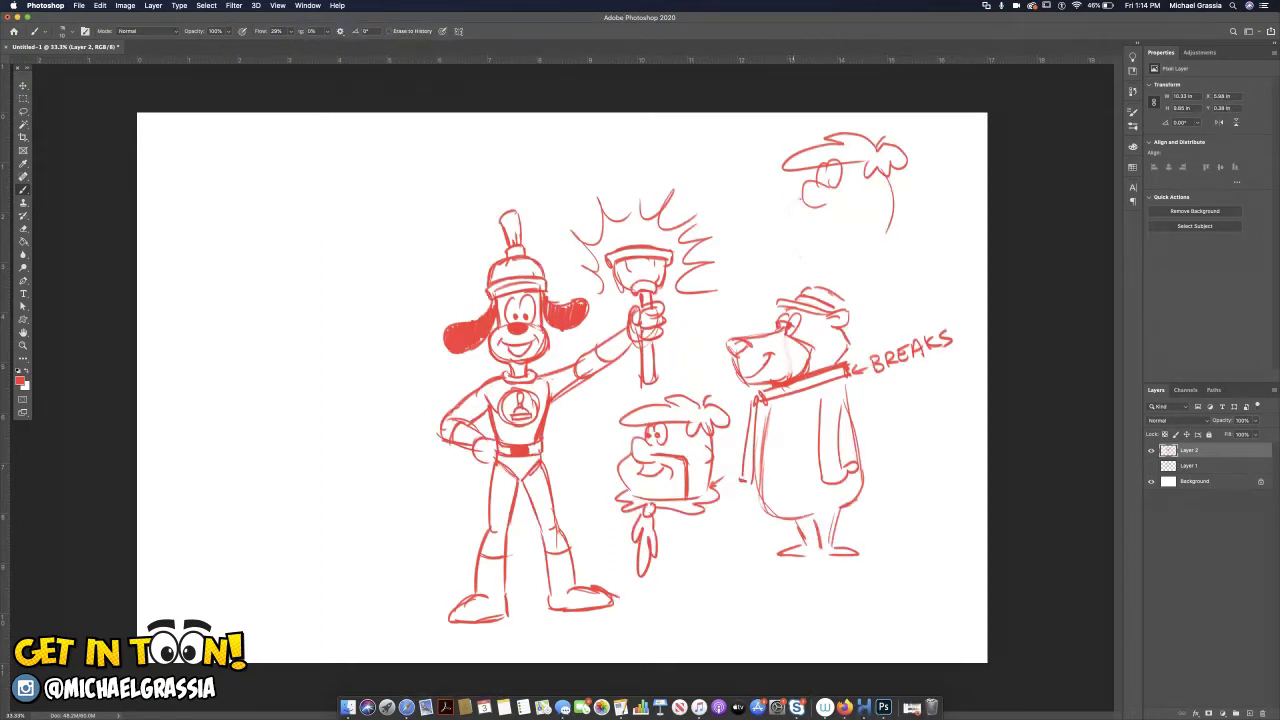
{"action": "key", "text": "b"}
{"action": "mouse_move", "coordinate": [793, 211]}
{"action": "left_mouse_down"}
{"action": "mouse_move", "coordinate": [781, 225]}
{"action": "mouse_move", "coordinate": [826, 216]}
{"action": "mouse_move", "coordinate": [848, 248]}
{"action": "mouse_move", "coordinate": [786, 270]}
{"action": "mouse_move", "coordinate": [816, 270]}
{"action": "mouse_move", "coordinate": [850, 242]}
{"action": "mouse_move", "coordinate": [824, 233]}
{"action": "left_mouse_up"}
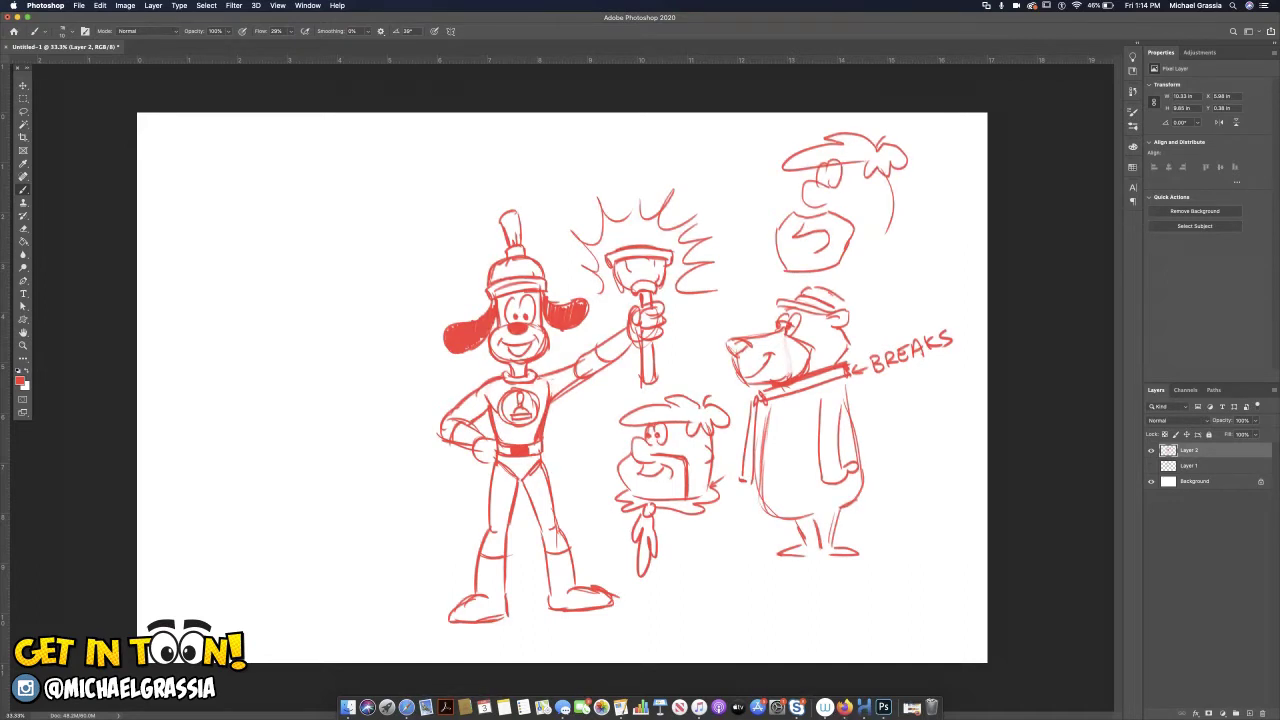
Mark the breaks at the superhero dog's collar and belt with small strokes.
{"action": "left_click_drag", "start_coordinate": [490, 369], "coordinate": [505, 374]}
{"action": "left_click_drag", "start_coordinate": [502, 445], "coordinate": [552, 437]}
Hide the layer with the dog and example sketches, and add a new empty layer.
{"action": "key", "text": "super+minus"}
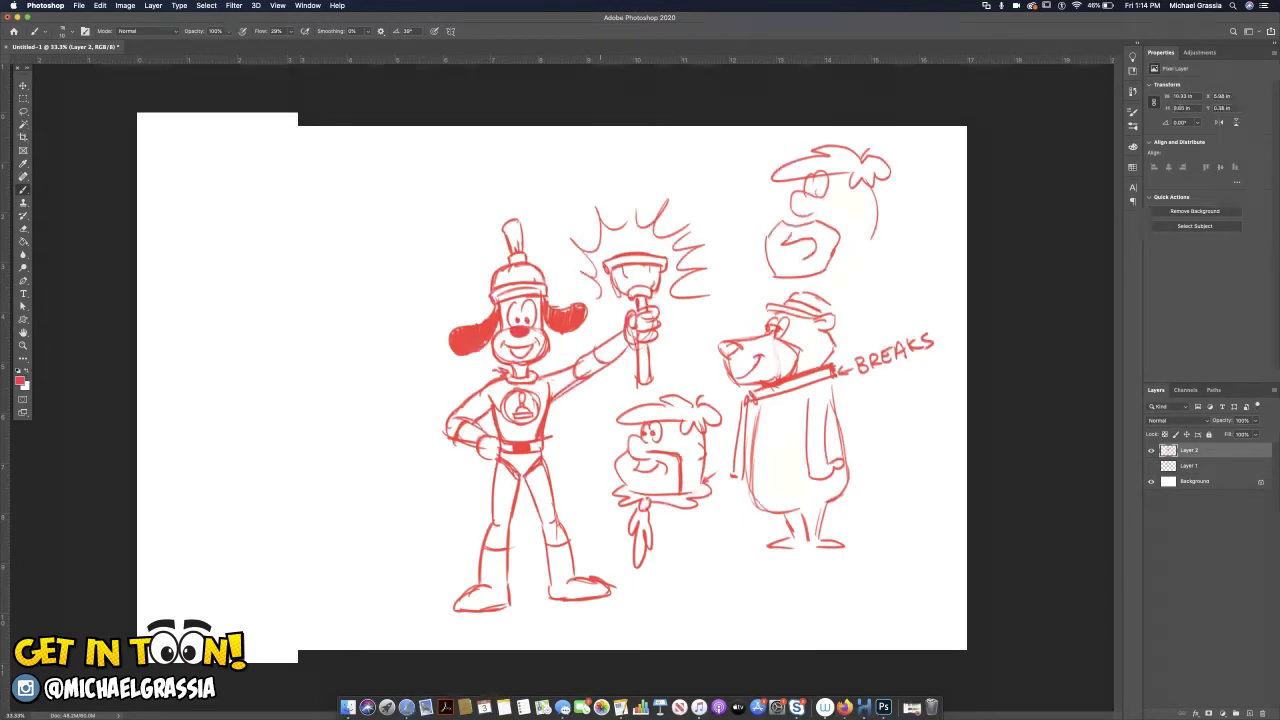
{"action": "left_click", "coordinate": [1151, 450]}
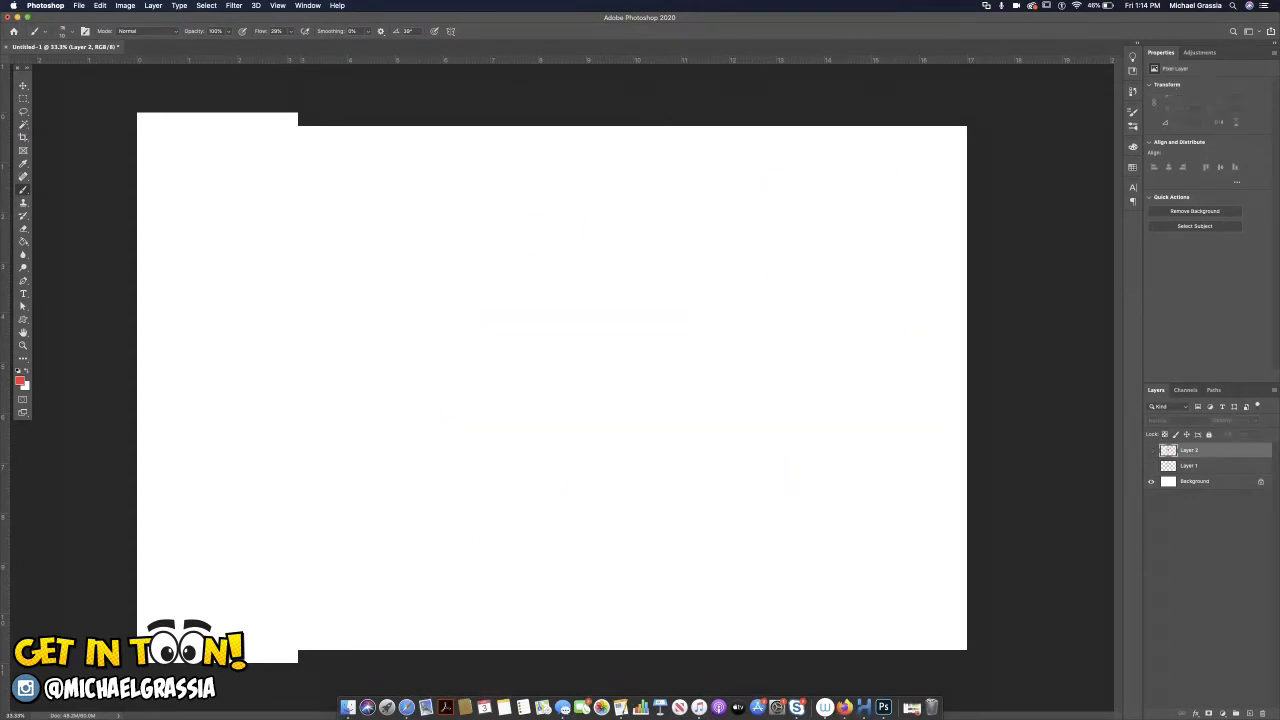
{"action": "key", "text": "alt+shift+super+n"}
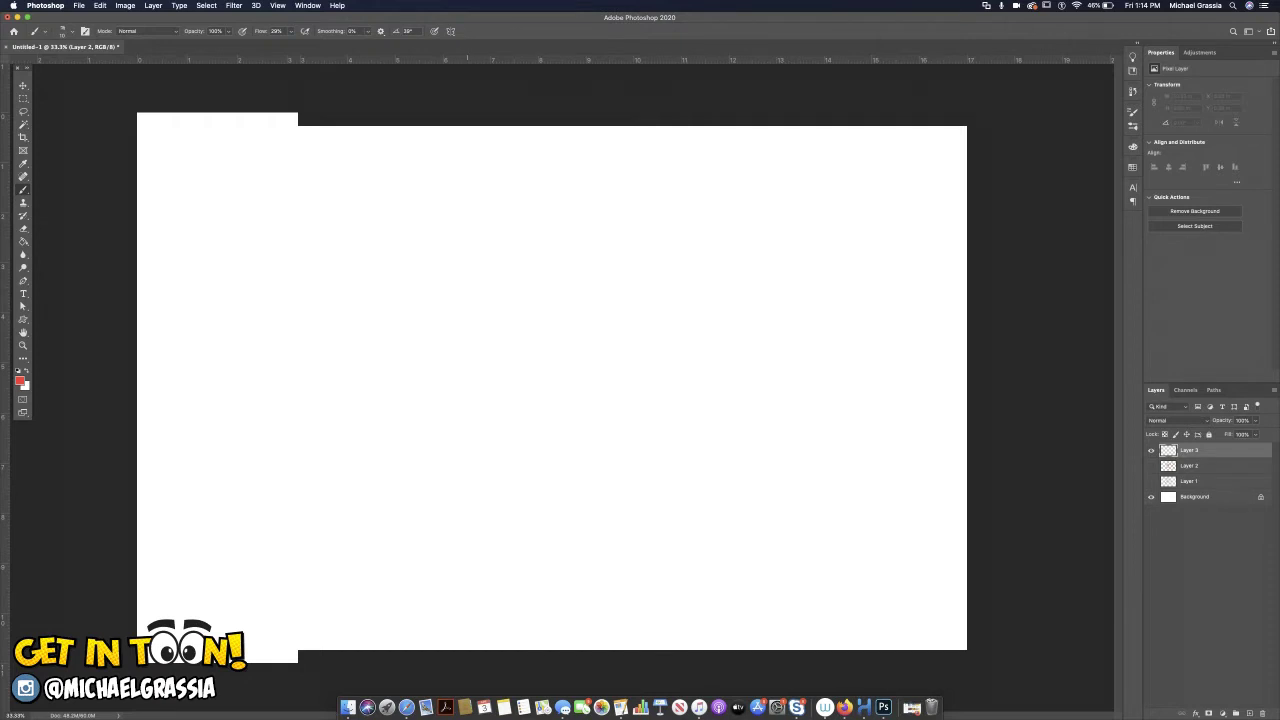
Sketch a headless superhero figure's neck opening, shoulders, tapered torso, segmented belt and trunks.
{"action": "mouse_move", "coordinate": [498, 274]}
{"action": "left_mouse_down"}
{"action": "mouse_move", "coordinate": [451, 282]}
{"action": "mouse_move", "coordinate": [526, 278]}
{"action": "left_mouse_up"}
{"action": "mouse_move", "coordinate": [455, 325]}
{"action": "left_mouse_down"}
{"action": "mouse_move", "coordinate": [447, 309]}
{"action": "mouse_move", "coordinate": [458, 334]}
{"action": "left_mouse_up"}
{"action": "mouse_move", "coordinate": [521, 306]}
{"action": "left_mouse_down"}
{"action": "mouse_move", "coordinate": [517, 330]}
{"action": "mouse_move", "coordinate": [459, 354]}
{"action": "mouse_move", "coordinate": [517, 345]}
{"action": "left_mouse_up"}
{"action": "left_click_drag", "start_coordinate": [463, 356], "coordinate": [519, 358]}
{"action": "mouse_move", "coordinate": [515, 349]}
{"action": "left_mouse_down"}
{"action": "mouse_move", "coordinate": [516, 363]}
{"action": "mouse_move", "coordinate": [459, 376]}
{"action": "mouse_move", "coordinate": [494, 392]}
{"action": "mouse_move", "coordinate": [484, 388]}
{"action": "mouse_move", "coordinate": [457, 442]}
{"action": "left_mouse_up"}
Draw the headless figure's two legs standing apart, with boot tops, boots and feet.
{"action": "left_click_drag", "start_coordinate": [490, 392], "coordinate": [441, 505]}
{"action": "left_click_drag", "start_coordinate": [474, 452], "coordinate": [473, 508]}
{"action": "mouse_move", "coordinate": [442, 462]}
{"action": "left_mouse_down"}
{"action": "mouse_move", "coordinate": [442, 514]}
{"action": "mouse_move", "coordinate": [471, 507]}
{"action": "mouse_move", "coordinate": [423, 532]}
{"action": "mouse_move", "coordinate": [476, 506]}
{"action": "left_mouse_up"}
{"action": "left_click_drag", "start_coordinate": [494, 400], "coordinate": [508, 462]}
{"action": "mouse_move", "coordinate": [490, 392]}
{"action": "left_mouse_down"}
{"action": "mouse_move", "coordinate": [506, 459]}
{"action": "mouse_move", "coordinate": [526, 432]}
{"action": "mouse_move", "coordinate": [519, 453]}
{"action": "mouse_move", "coordinate": [529, 448]}
{"action": "mouse_move", "coordinate": [536, 491]}
{"action": "mouse_move", "coordinate": [510, 495]}
{"action": "mouse_move", "coordinate": [534, 464]}
{"action": "mouse_move", "coordinate": [539, 502]}
{"action": "mouse_move", "coordinate": [561, 513]}
{"action": "mouse_move", "coordinate": [506, 522]}
{"action": "mouse_move", "coordinate": [552, 519]}
{"action": "left_mouse_up"}
Draw both bent arms with round fists on the headless figure, and add fold lines along the torso sides.
{"action": "mouse_move", "coordinate": [456, 281]}
{"action": "left_mouse_down"}
{"action": "mouse_move", "coordinate": [410, 318]}
{"action": "mouse_move", "coordinate": [432, 378]}
{"action": "left_mouse_up"}
{"action": "mouse_move", "coordinate": [414, 306]}
{"action": "left_mouse_down"}
{"action": "mouse_move", "coordinate": [398, 332]}
{"action": "mouse_move", "coordinate": [430, 405]}
{"action": "mouse_move", "coordinate": [418, 400]}
{"action": "left_mouse_up"}
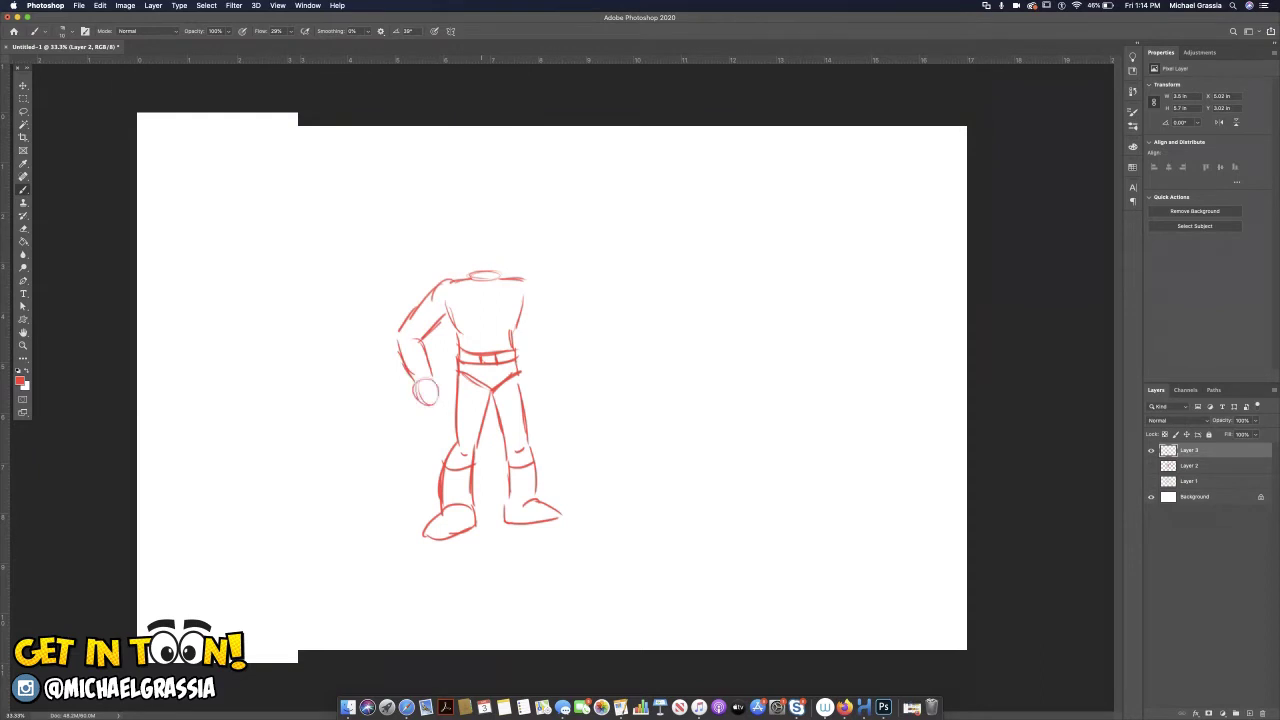
{"action": "mouse_move", "coordinate": [538, 288]}
{"action": "left_mouse_down"}
{"action": "mouse_move", "coordinate": [566, 332]}
{"action": "mouse_move", "coordinate": [544, 334]}
{"action": "mouse_move", "coordinate": [566, 376]}
{"action": "left_mouse_up"}
{"action": "left_click_drag", "start_coordinate": [564, 340], "coordinate": [554, 378]}
{"action": "left_click_drag", "start_coordinate": [542, 330], "coordinate": [548, 398]}
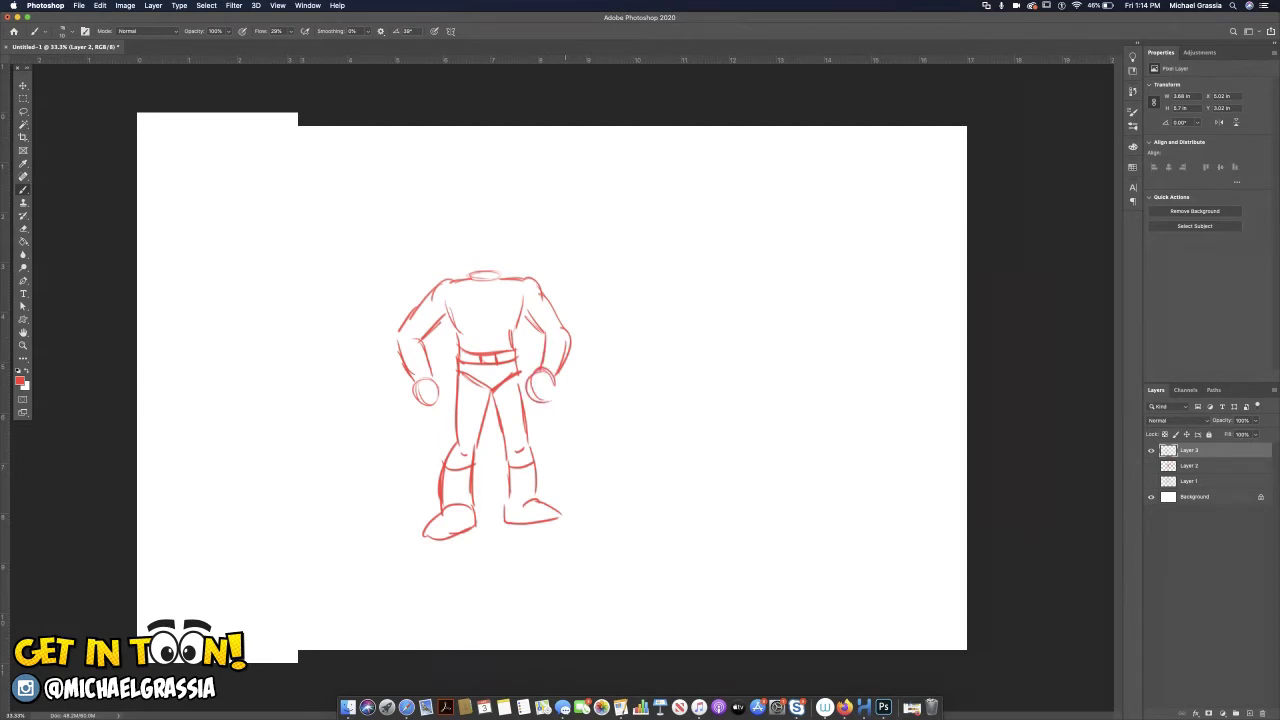
{"action": "mouse_move", "coordinate": [517, 301]}
{"action": "left_mouse_down"}
{"action": "mouse_move", "coordinate": [527, 318]}
{"action": "mouse_move", "coordinate": [516, 350]}
{"action": "left_mouse_up"}
On a new layer, draw a black bat-shaped chest emblem and the cape's edge over both shoulders.
{"action": "left_click", "coordinate": [1249, 713]}
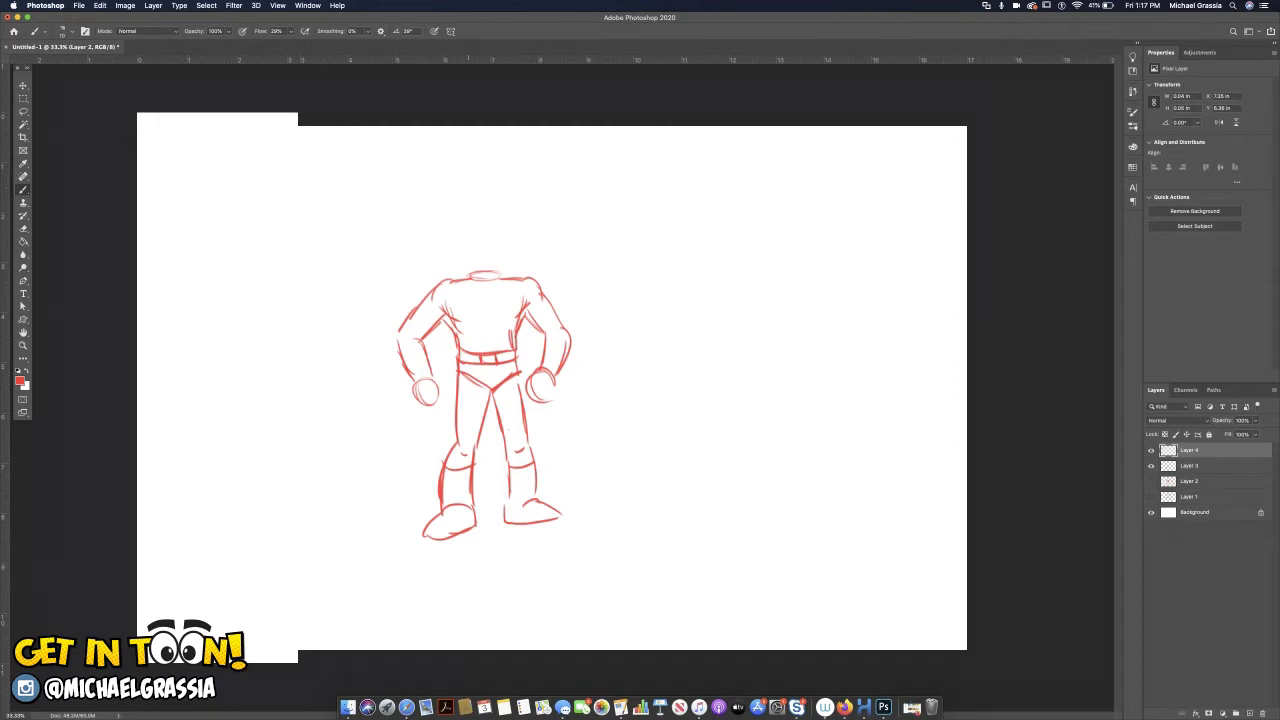
{"action": "mouse_move", "coordinate": [466, 304]}
{"action": "left_mouse_down"}
{"action": "mouse_move", "coordinate": [472, 325]}
{"action": "mouse_move", "coordinate": [495, 310]}
{"action": "mouse_move", "coordinate": [504, 323]}
{"action": "mouse_move", "coordinate": [506, 291]}
{"action": "mouse_move", "coordinate": [504, 320]}
{"action": "mouse_move", "coordinate": [488, 303]}
{"action": "mouse_move", "coordinate": [506, 291]}
{"action": "left_mouse_up"}
{"action": "left_click_drag", "start_coordinate": [451, 283], "coordinate": [542, 285]}
{"action": "left_click_drag", "start_coordinate": [461, 274], "coordinate": [444, 283]}
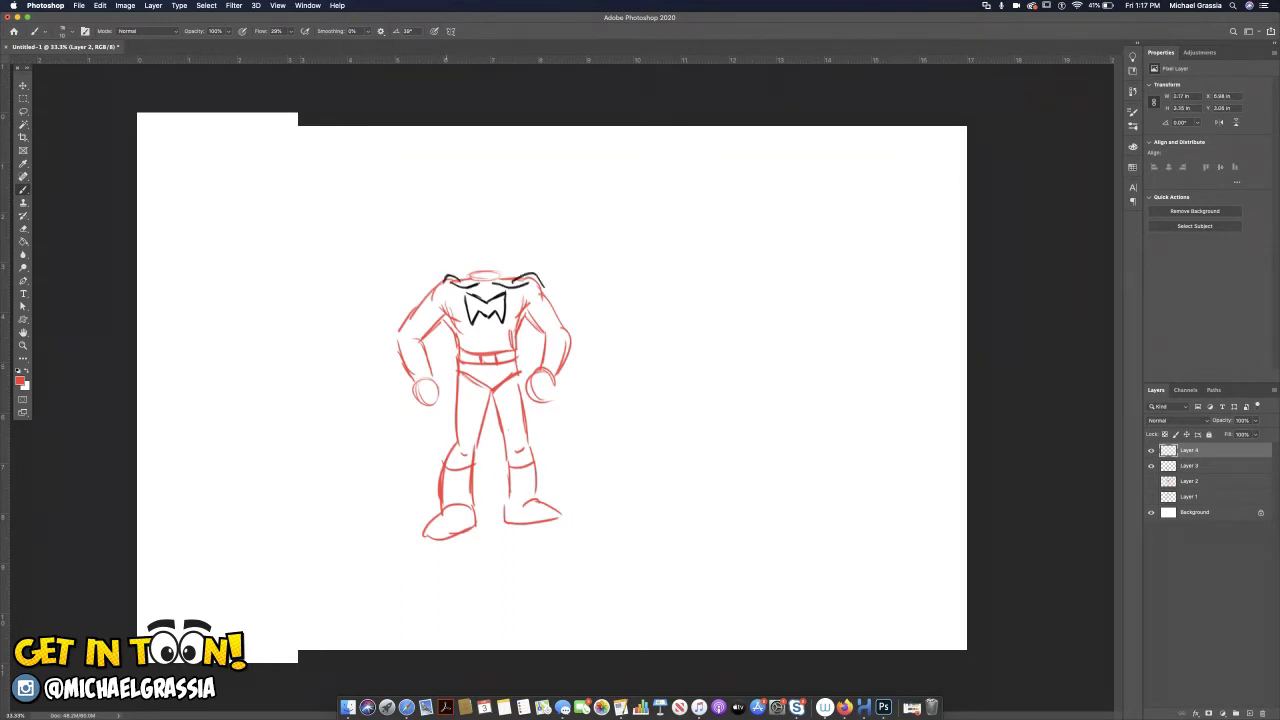
Draw the black cape hanging behind the figure, with its sides and hem around the legs.
{"action": "mouse_move", "coordinate": [405, 370]}
{"action": "left_mouse_down"}
{"action": "mouse_move", "coordinate": [380, 472]}
{"action": "mouse_move", "coordinate": [406, 490]}
{"action": "left_mouse_up"}
{"action": "mouse_move", "coordinate": [412, 402]}
{"action": "left_mouse_down"}
{"action": "mouse_move", "coordinate": [406, 488]}
{"action": "mouse_move", "coordinate": [434, 471]}
{"action": "mouse_move", "coordinate": [556, 473]}
{"action": "left_mouse_up"}
{"action": "mouse_move", "coordinate": [562, 410]}
{"action": "left_mouse_down"}
{"action": "mouse_move", "coordinate": [566, 488]}
{"action": "mouse_move", "coordinate": [555, 468]}
{"action": "left_mouse_up"}
Add black cuffs around the figure's ankles and wrists.
{"action": "left_click_drag", "start_coordinate": [438, 512], "coordinate": [543, 503]}
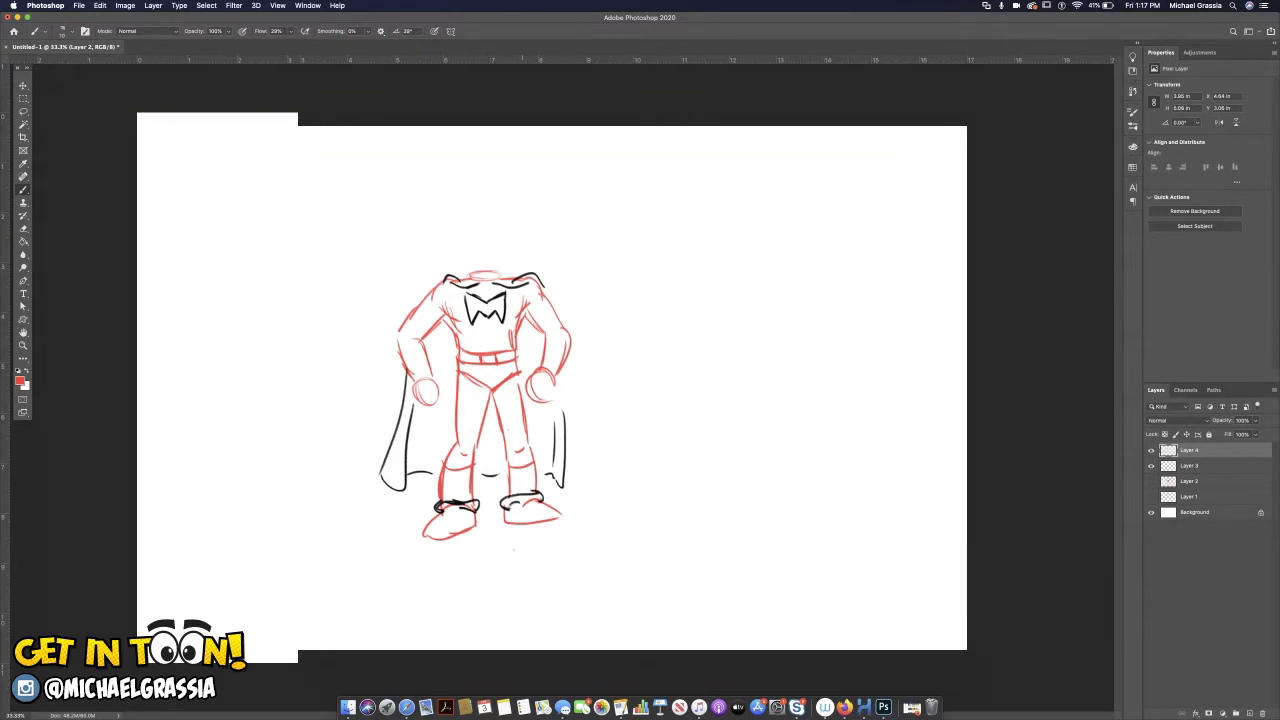
{"action": "mouse_move", "coordinate": [410, 384]}
{"action": "left_mouse_down"}
{"action": "mouse_move", "coordinate": [435, 380]}
{"action": "mouse_move", "coordinate": [409, 389]}
{"action": "left_mouse_up"}
{"action": "left_click_drag", "start_coordinate": [537, 372], "coordinate": [560, 376]}
{"action": "mouse_move", "coordinate": [413, 385]}
{"action": "left_mouse_down"}
{"action": "mouse_move", "coordinate": [435, 379]}
{"action": "mouse_move", "coordinate": [427, 388]}
{"action": "left_mouse_up"}
Hide the caped costume, add a new layer, and draw a round black chest emblem with a fire hydrant inside.
{"action": "left_click", "coordinate": [1151, 450]}
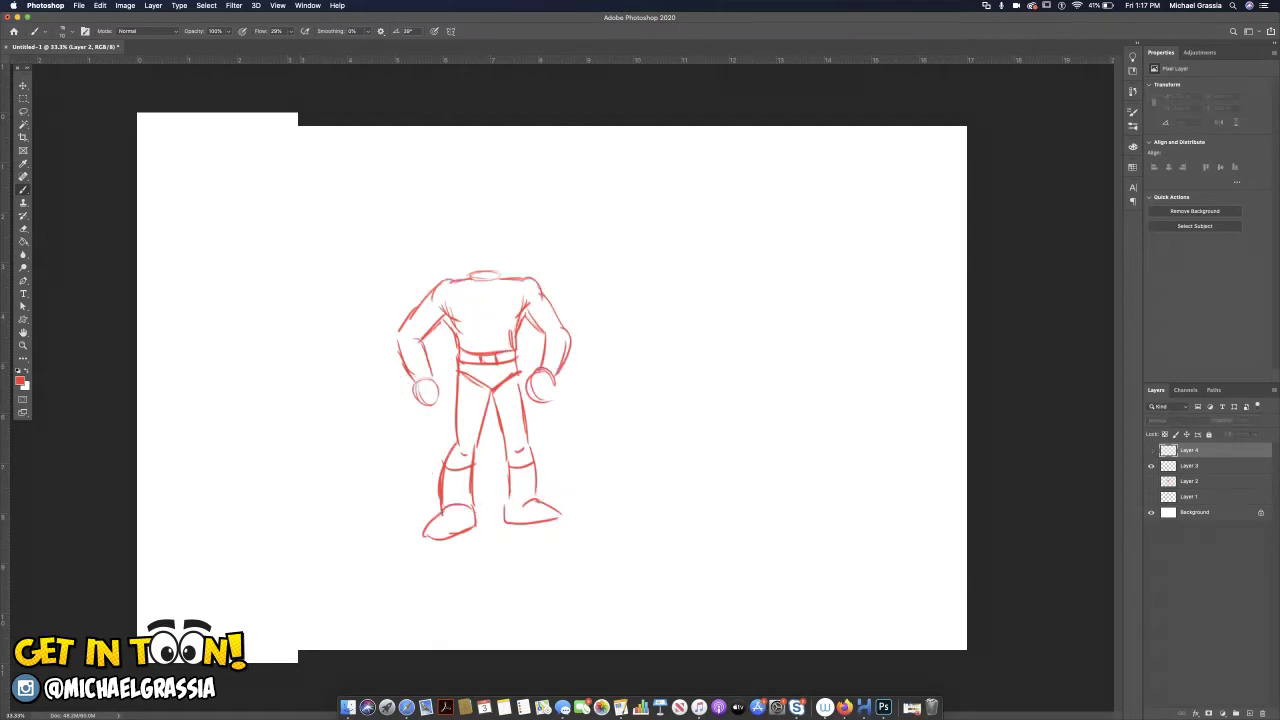
{"action": "key", "text": "shift+alt+super+n"}
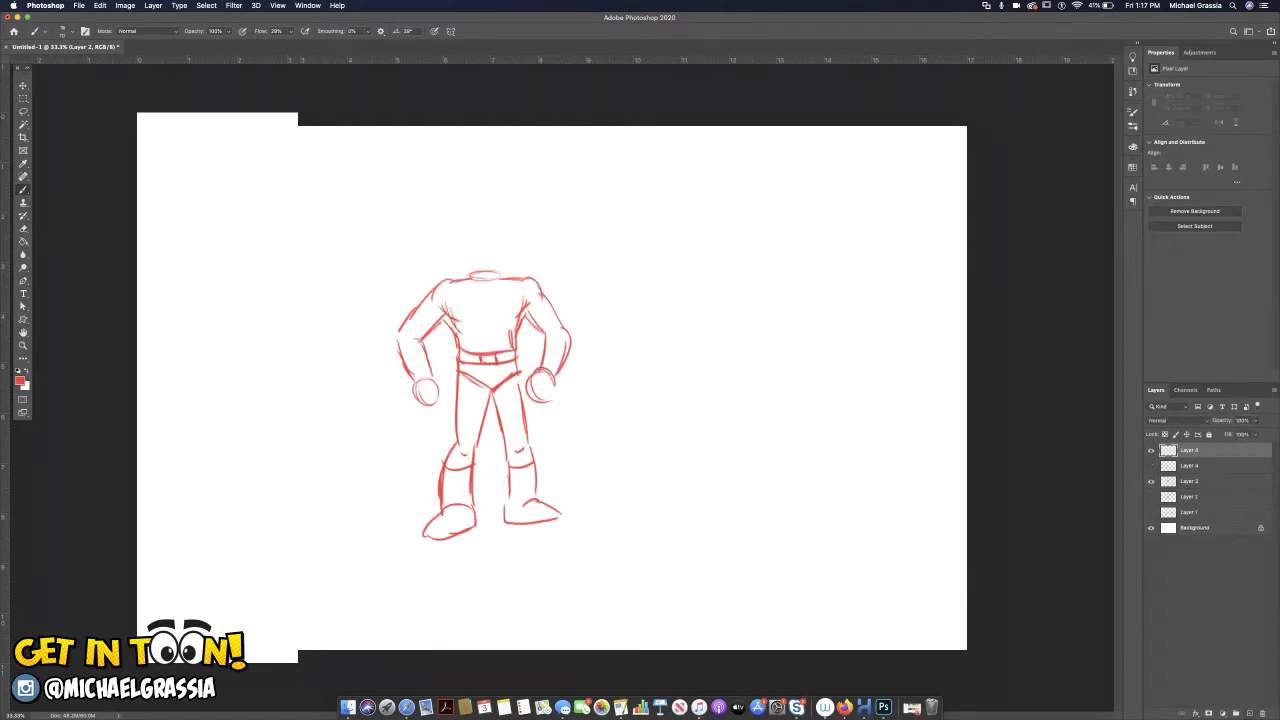
{"action": "mouse_move", "coordinate": [483, 292]}
{"action": "left_mouse_down"}
{"action": "mouse_move", "coordinate": [484, 332]}
{"action": "mouse_move", "coordinate": [498, 294]}
{"action": "mouse_move", "coordinate": [499, 330]}
{"action": "left_mouse_up"}
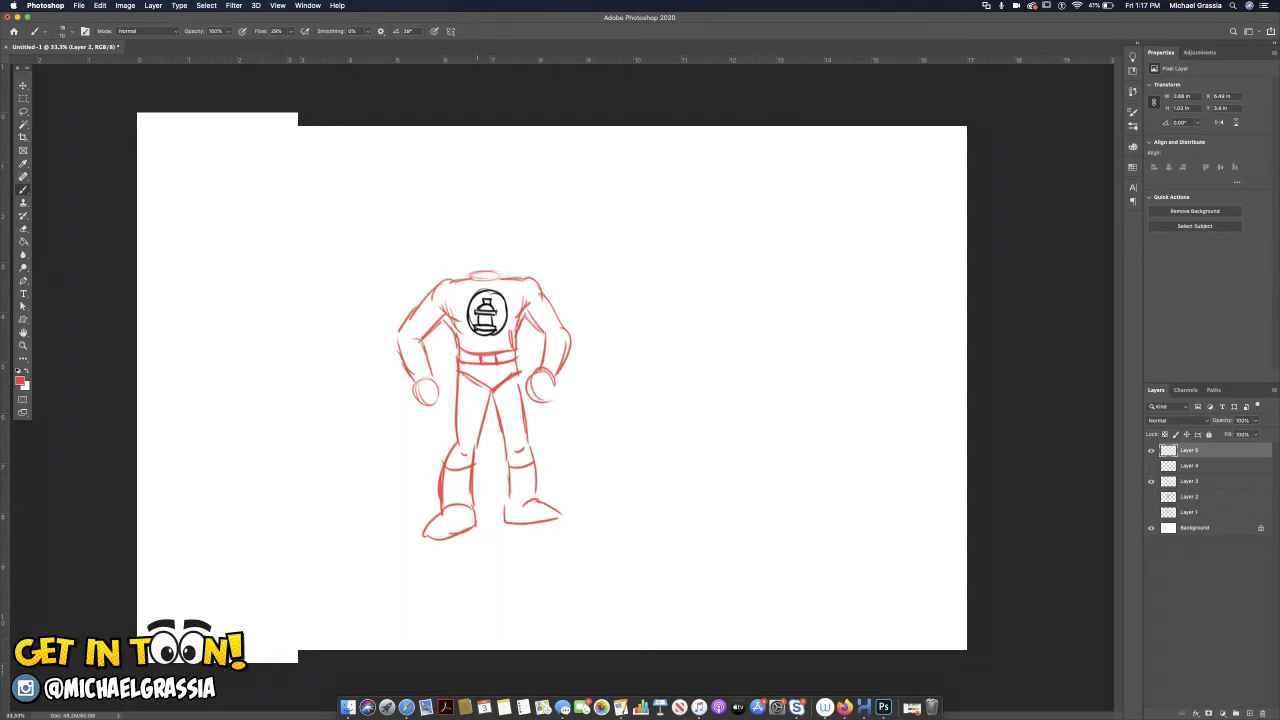
Draw black glove cuffs on the forearms and stripes along the shoulders, arms and outer legs.
{"action": "left_click_drag", "start_coordinate": [430, 344], "coordinate": [401, 355]}
{"action": "left_click_drag", "start_coordinate": [547, 342], "coordinate": [567, 351]}
{"action": "mouse_move", "coordinate": [404, 336]}
{"action": "left_mouse_down"}
{"action": "mouse_move", "coordinate": [401, 350]}
{"action": "mouse_move", "coordinate": [438, 290]}
{"action": "left_mouse_up"}
{"action": "mouse_move", "coordinate": [418, 314]}
{"action": "left_mouse_down"}
{"action": "mouse_move", "coordinate": [438, 291]}
{"action": "mouse_move", "coordinate": [532, 285]}
{"action": "mouse_move", "coordinate": [568, 340]}
{"action": "left_mouse_up"}
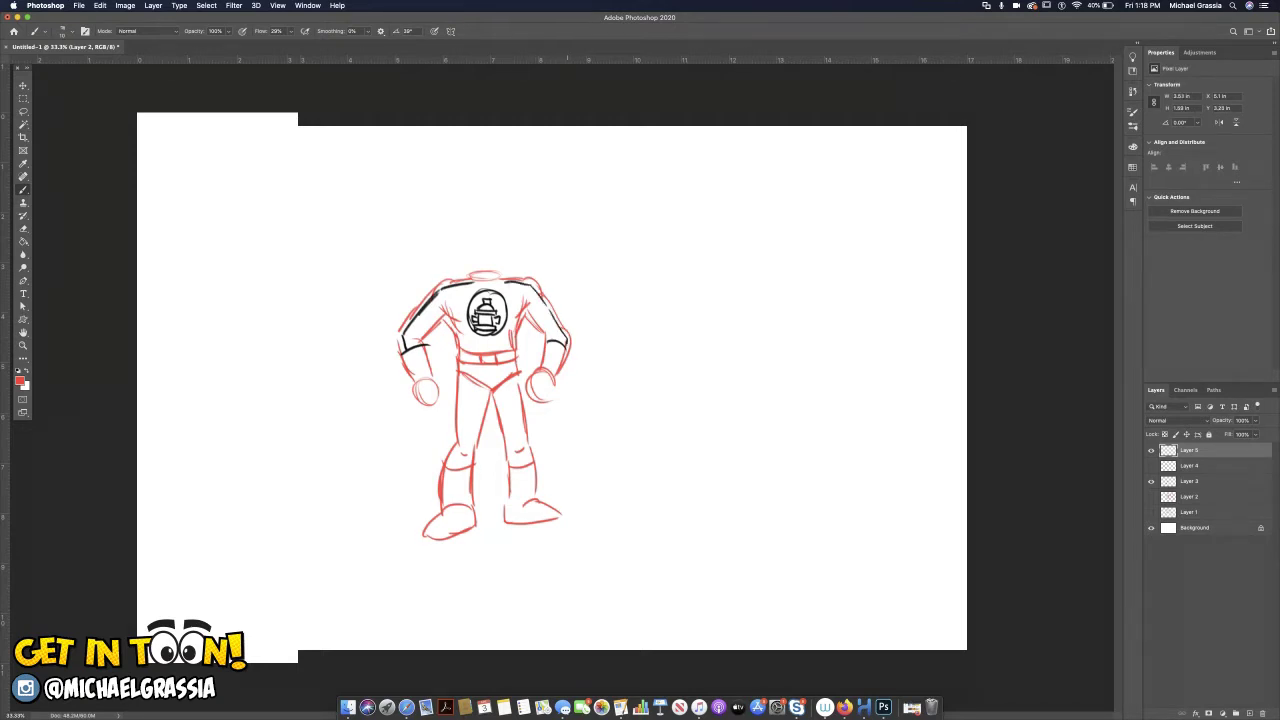
{"action": "mouse_move", "coordinate": [459, 377]}
{"action": "left_mouse_down"}
{"action": "mouse_move", "coordinate": [464, 444]}
{"action": "mouse_move", "coordinate": [449, 470]}
{"action": "left_mouse_up"}
{"action": "left_click_drag", "start_coordinate": [516, 374], "coordinate": [534, 470]}
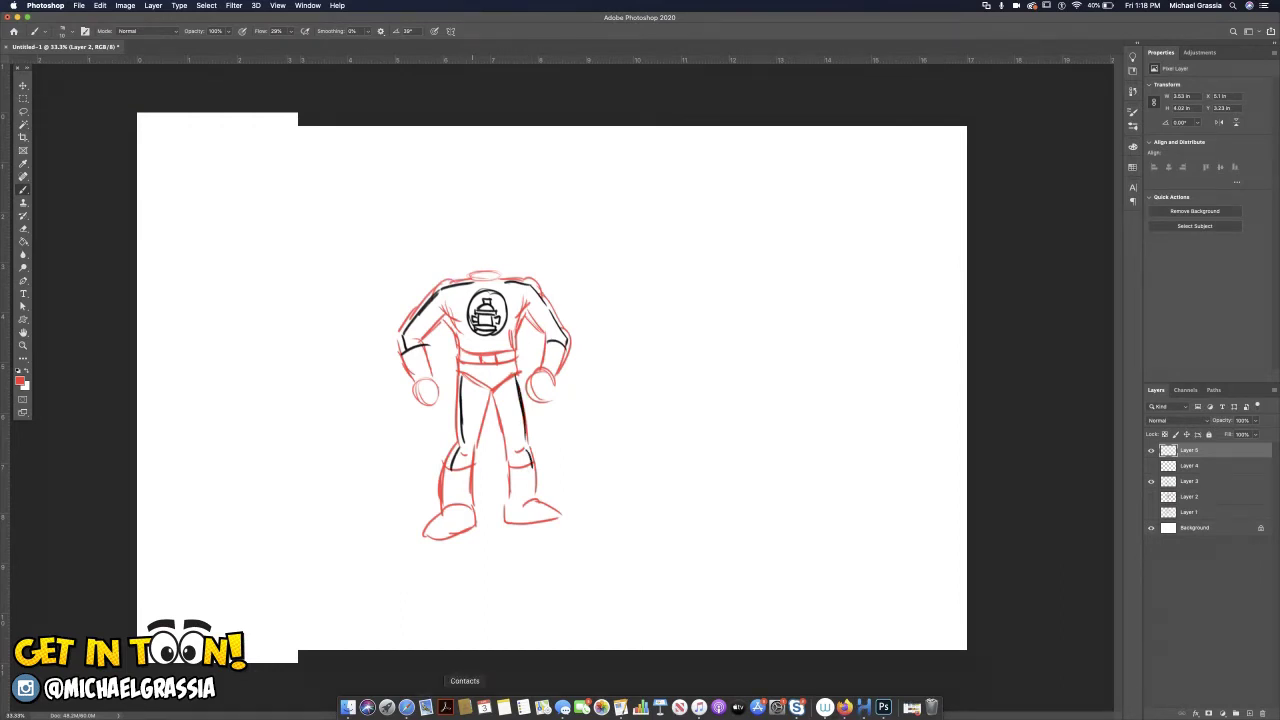
Hide the hydrant costume, add a new layer, and draw a wide black belt around the waist.
{"action": "left_click", "coordinate": [1151, 450]}
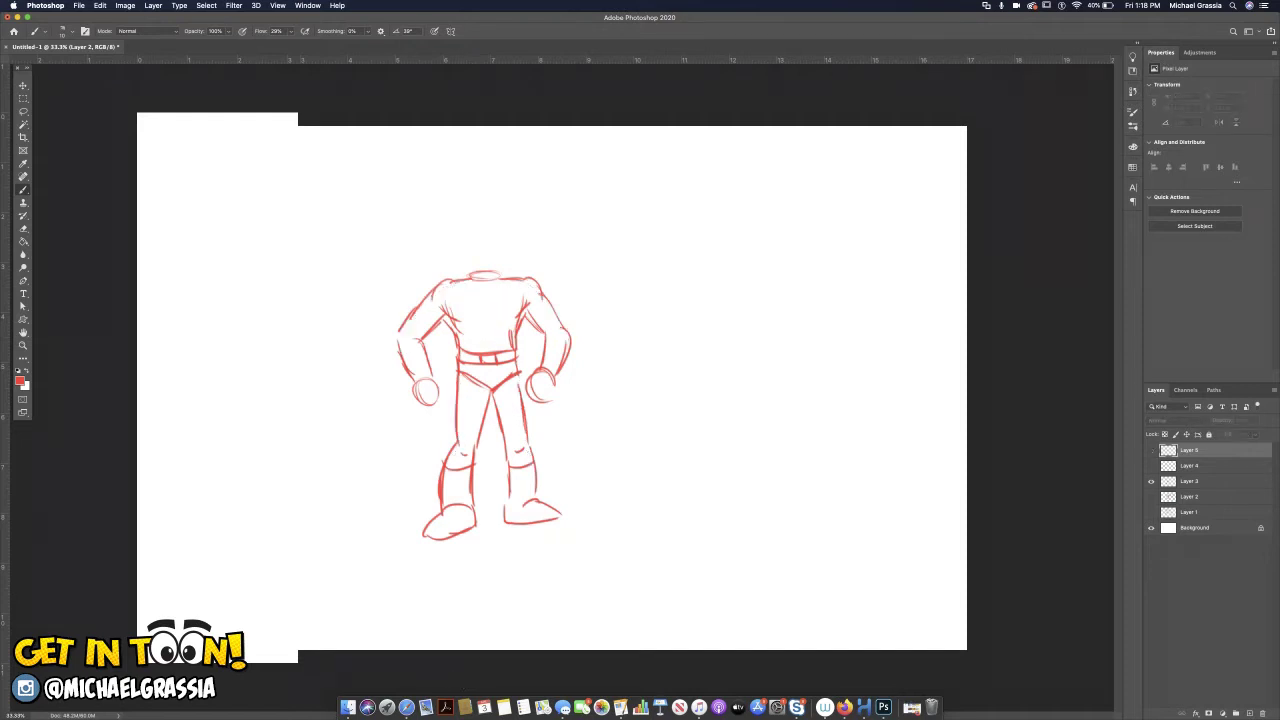
{"action": "left_click", "coordinate": [1249, 713]}
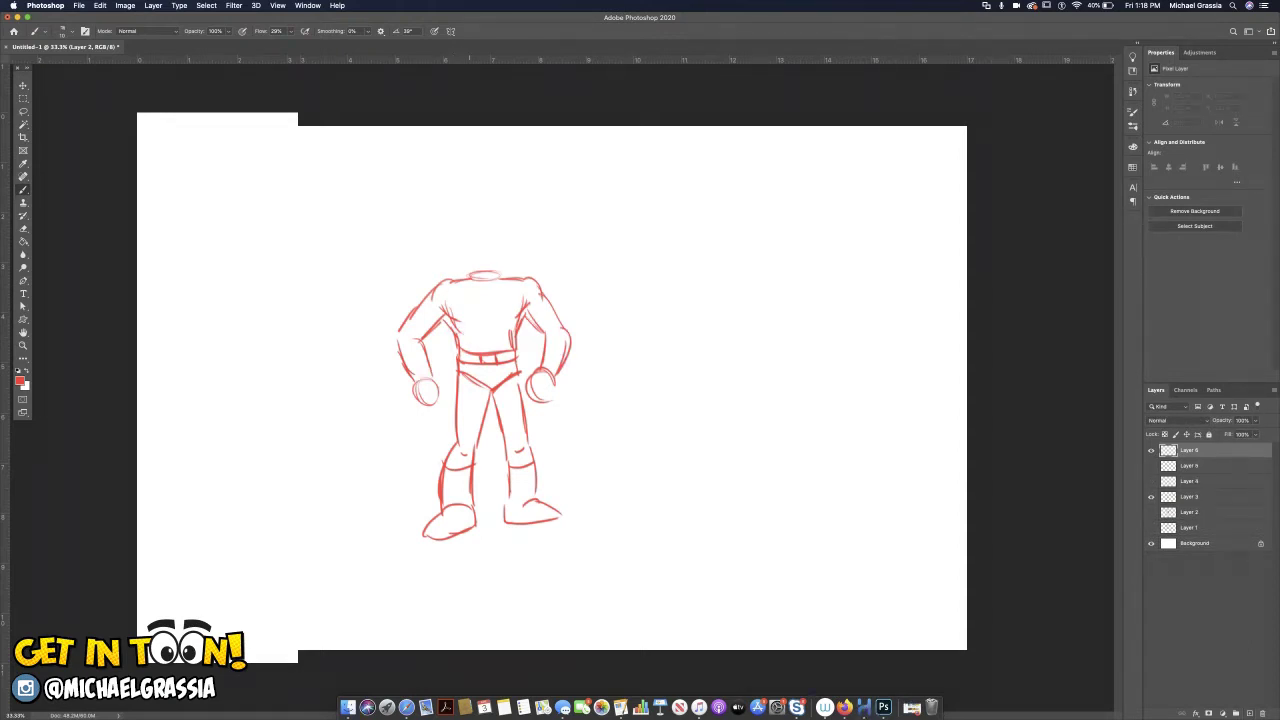
{"action": "mouse_move", "coordinate": [459, 347]}
{"action": "left_mouse_down"}
{"action": "mouse_move", "coordinate": [521, 346]}
{"action": "mouse_move", "coordinate": [459, 362]}
{"action": "left_mouse_up"}
{"action": "mouse_move", "coordinate": [459, 362]}
{"action": "left_mouse_down"}
{"action": "mouse_move", "coordinate": [522, 360]}
{"action": "mouse_move", "coordinate": [519, 346]}
{"action": "left_mouse_up"}
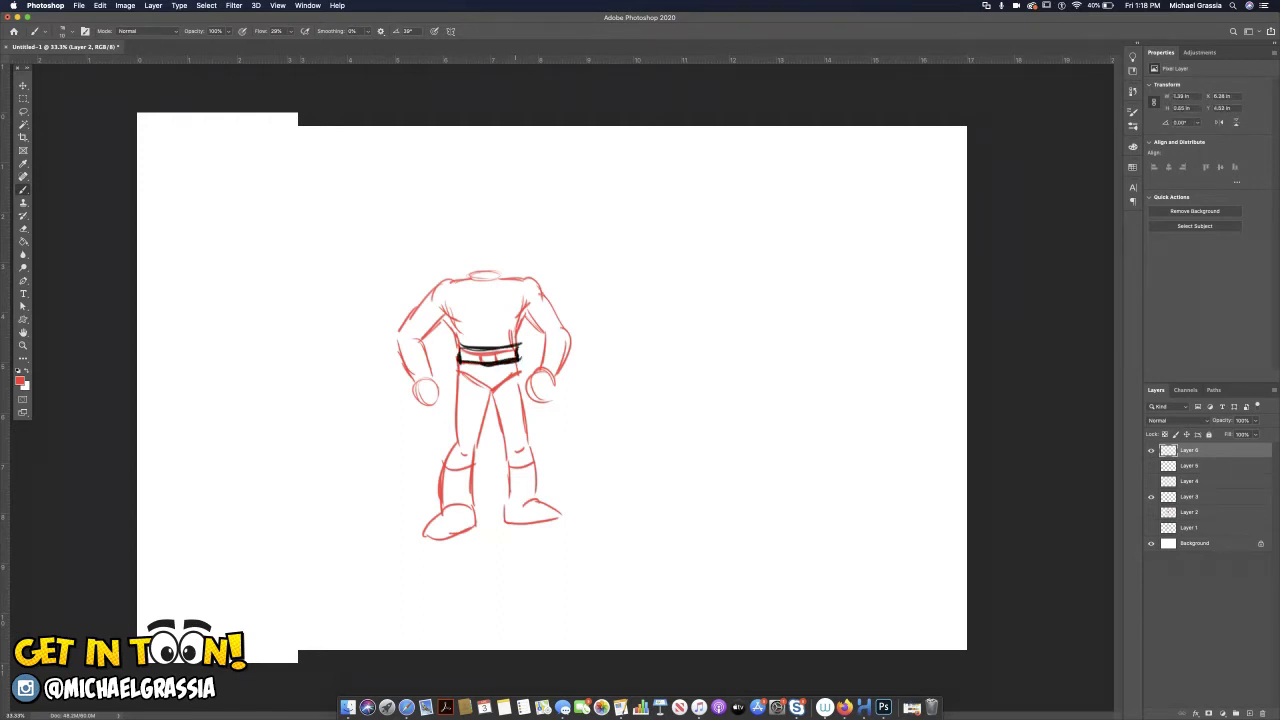
Draw a black chest emblem of a circle with a lightning bolt beneath it.
{"action": "mouse_move", "coordinate": [487, 282]}
{"action": "left_mouse_down"}
{"action": "mouse_move", "coordinate": [475, 291]}
{"action": "mouse_move", "coordinate": [497, 301]}
{"action": "mouse_move", "coordinate": [486, 282]}
{"action": "mouse_move", "coordinate": [482, 330]}
{"action": "mouse_move", "coordinate": [481, 318]}
{"action": "left_mouse_up"}
{"action": "left_click_drag", "start_coordinate": [481, 318], "coordinate": [496, 314]}
{"action": "left_click_drag", "start_coordinate": [496, 314], "coordinate": [483, 331]}
Draw crosshatched black wristbands on both of the figure's forearms.
{"action": "mouse_move", "coordinate": [412, 384]}
{"action": "left_mouse_down"}
{"action": "mouse_move", "coordinate": [432, 372]}
{"action": "mouse_move", "coordinate": [427, 346]}
{"action": "mouse_move", "coordinate": [414, 368]}
{"action": "left_mouse_up"}
{"action": "mouse_move", "coordinate": [404, 372]}
{"action": "left_mouse_down"}
{"action": "mouse_move", "coordinate": [424, 352]}
{"action": "mouse_move", "coordinate": [422, 374]}
{"action": "left_mouse_up"}
{"action": "mouse_move", "coordinate": [545, 347]}
{"action": "left_mouse_down"}
{"action": "mouse_move", "coordinate": [567, 337]}
{"action": "mouse_move", "coordinate": [571, 357]}
{"action": "left_mouse_up"}
{"action": "left_click_drag", "start_coordinate": [537, 375], "coordinate": [560, 352]}
Draw black bands and crossed laces on both boots, with small wings at the boot tops.
{"action": "left_click_drag", "start_coordinate": [439, 479], "coordinate": [537, 469]}
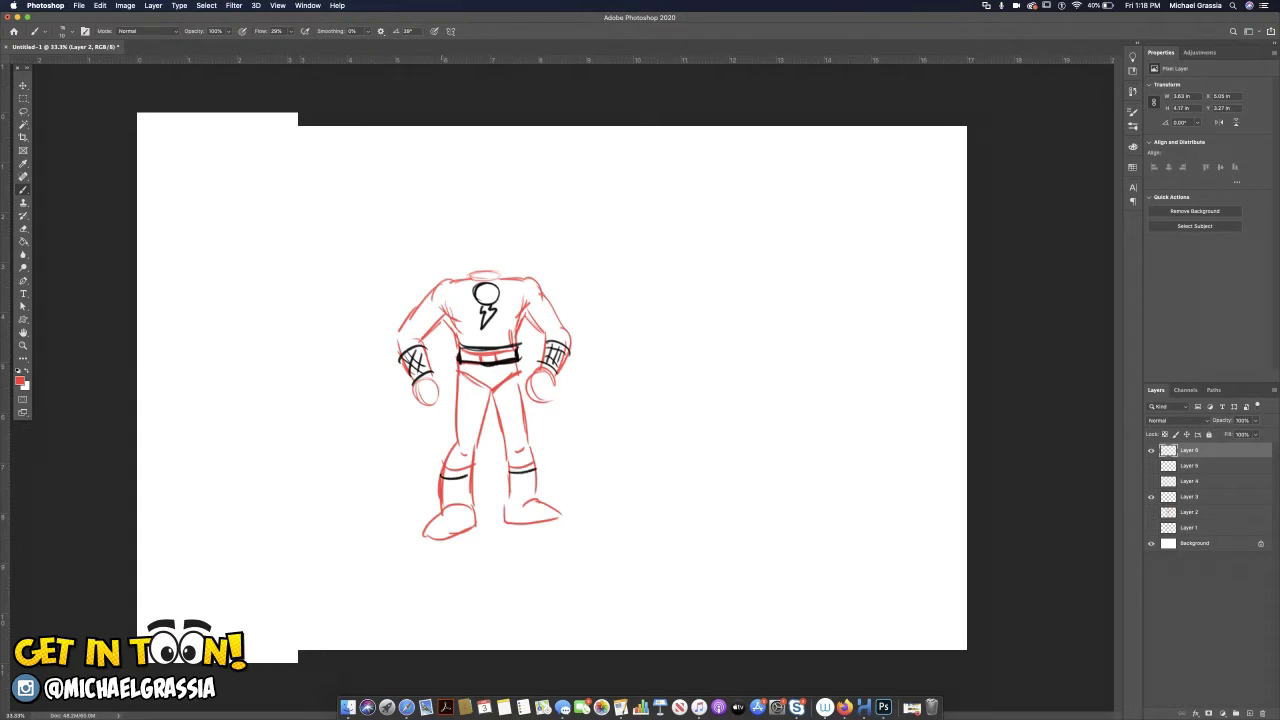
{"action": "left_click_drag", "start_coordinate": [441, 509], "coordinate": [533, 495]}
{"action": "mouse_move", "coordinate": [444, 480]}
{"action": "left_mouse_down"}
{"action": "mouse_move", "coordinate": [470, 502]}
{"action": "mouse_move", "coordinate": [444, 500]}
{"action": "mouse_move", "coordinate": [468, 480]}
{"action": "mouse_move", "coordinate": [426, 456]}
{"action": "mouse_move", "coordinate": [433, 473]}
{"action": "mouse_move", "coordinate": [491, 451]}
{"action": "mouse_move", "coordinate": [474, 474]}
{"action": "mouse_move", "coordinate": [509, 477]}
{"action": "mouse_move", "coordinate": [540, 449]}
{"action": "mouse_move", "coordinate": [548, 474]}
{"action": "left_mouse_up"}
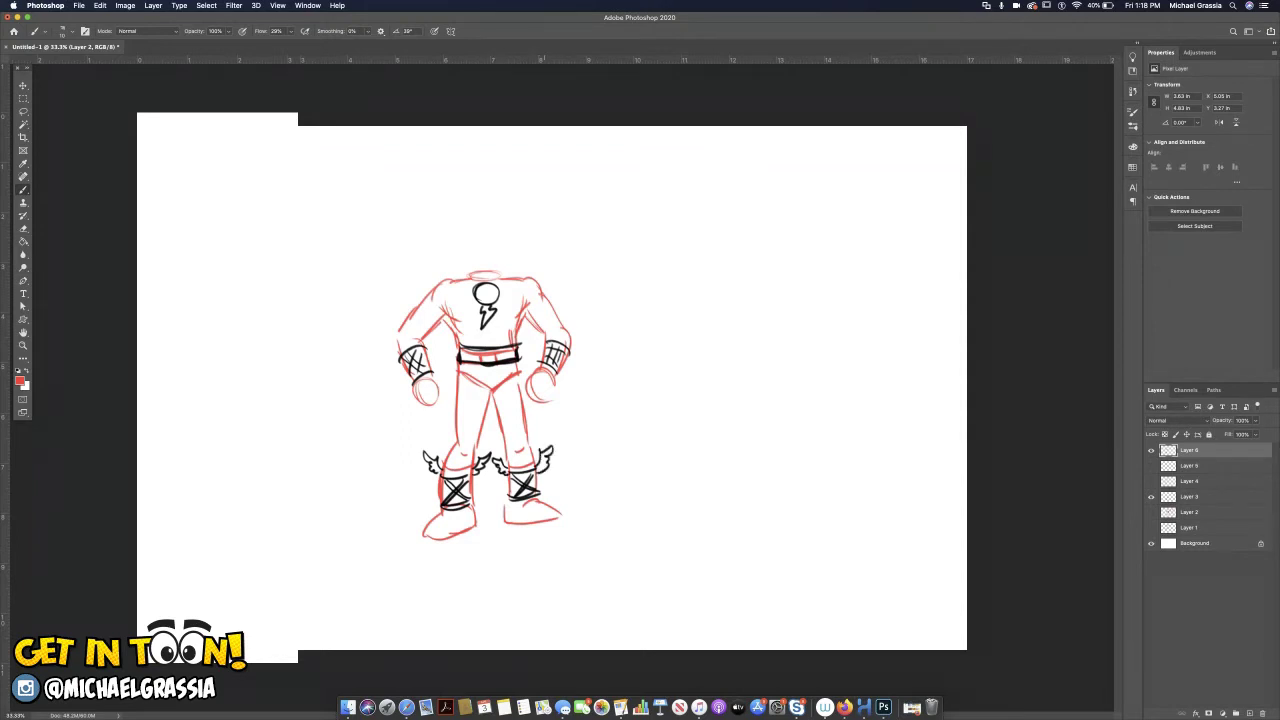
Add a stroke from the shoulder toward the chest emblem, and hide the lightning-bolt costume layer.
{"action": "mouse_move", "coordinate": [451, 282]}
{"action": "left_mouse_down"}
{"action": "mouse_move", "coordinate": [500, 296]}
{"action": "mouse_move", "coordinate": [530, 278]}
{"action": "mouse_move", "coordinate": [446, 285]}
{"action": "mouse_move", "coordinate": [473, 299]}
{"action": "mouse_move", "coordinate": [514, 292]}
{"action": "mouse_move", "coordinate": [499, 302]}
{"action": "left_mouse_up"}
{"action": "key", "text": "Delete"}
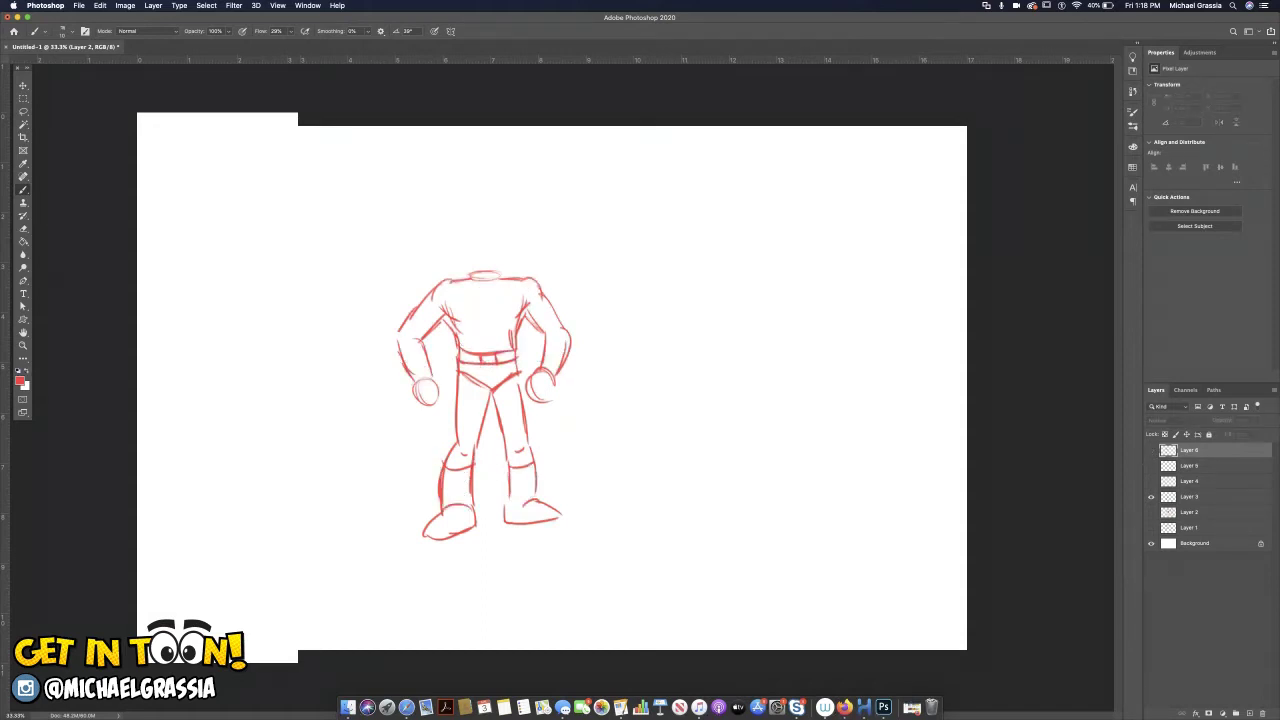
On a new layer beside the red figure, sketch a larger superhero in black, starting with a tall blocky head and broad tapered chest.
{"action": "key", "text": "alt+shift+super+n"}
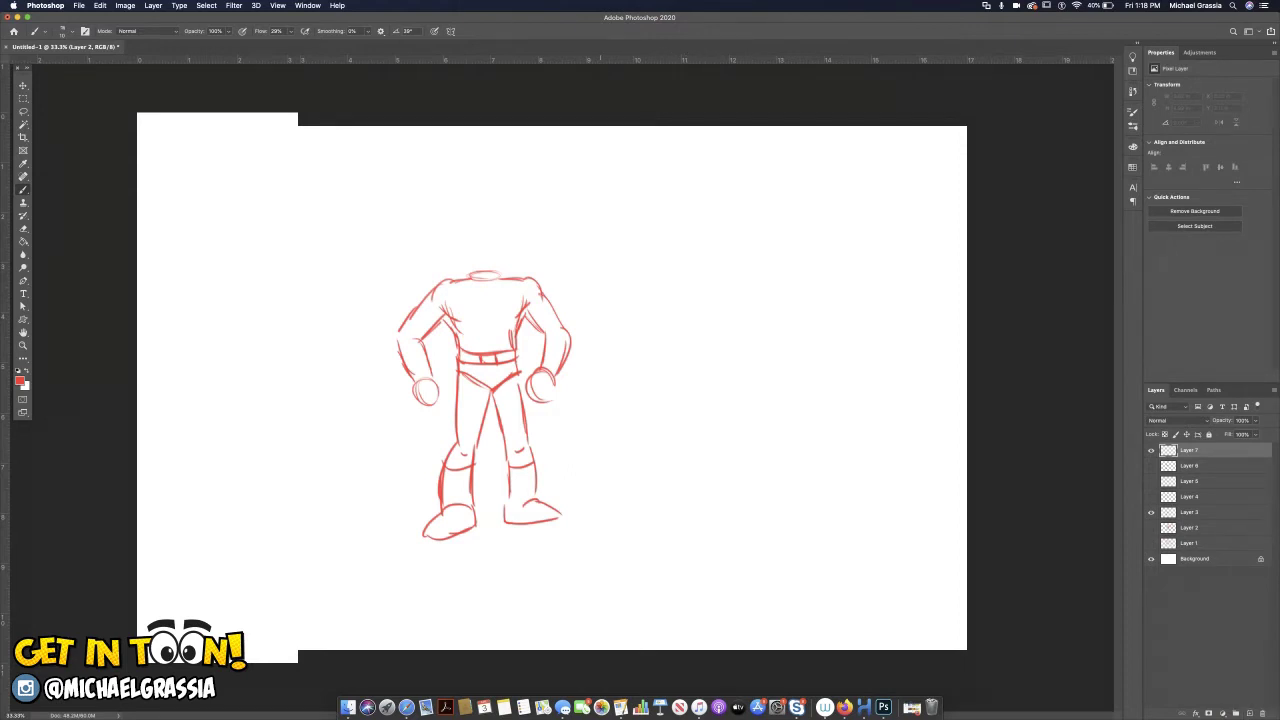
{"action": "left_click_drag", "start_coordinate": [701, 254], "coordinate": [747, 251]}
{"action": "left_click_drag", "start_coordinate": [707, 204], "coordinate": [707, 236]}
{"action": "left_click_drag", "start_coordinate": [708, 187], "coordinate": [746, 185]}
{"action": "mouse_move", "coordinate": [743, 192]}
{"action": "left_mouse_down"}
{"action": "mouse_move", "coordinate": [742, 238]}
{"action": "mouse_move", "coordinate": [743, 205]}
{"action": "mouse_move", "coordinate": [710, 186]}
{"action": "mouse_move", "coordinate": [701, 252]}
{"action": "left_mouse_up"}
{"action": "mouse_move", "coordinate": [745, 216]}
{"action": "left_mouse_down"}
{"action": "mouse_move", "coordinate": [747, 247]}
{"action": "mouse_move", "coordinate": [701, 254]}
{"action": "mouse_move", "coordinate": [748, 248]}
{"action": "left_mouse_up"}
{"action": "mouse_move", "coordinate": [664, 260]}
{"action": "left_mouse_down"}
{"action": "mouse_move", "coordinate": [802, 257]}
{"action": "mouse_move", "coordinate": [666, 288]}
{"action": "mouse_move", "coordinate": [692, 334]}
{"action": "left_mouse_up"}
{"action": "left_click_drag", "start_coordinate": [664, 292], "coordinate": [699, 341]}
{"action": "left_click_drag", "start_coordinate": [795, 264], "coordinate": [765, 335]}
{"action": "mouse_move", "coordinate": [660, 282]}
{"action": "left_mouse_down"}
{"action": "mouse_move", "coordinate": [695, 336]}
{"action": "mouse_move", "coordinate": [752, 334]}
{"action": "left_mouse_up"}
{"action": "left_click_drag", "start_coordinate": [682, 320], "coordinate": [750, 329]}
Sketch the figure's narrow waist, waistline and V-shaped briefs below the chest.
{"action": "left_click_drag", "start_coordinate": [683, 322], "coordinate": [688, 360]}
{"action": "left_click_drag", "start_coordinate": [686, 350], "coordinate": [752, 363]}
{"action": "left_click_drag", "start_coordinate": [686, 365], "coordinate": [740, 366]}
{"action": "left_click_drag", "start_coordinate": [770, 312], "coordinate": [766, 362]}
{"action": "left_click_drag", "start_coordinate": [768, 356], "coordinate": [685, 376]}
{"action": "mouse_move", "coordinate": [680, 368]}
{"action": "left_mouse_down"}
{"action": "mouse_move", "coordinate": [724, 402]}
{"action": "mouse_move", "coordinate": [770, 368]}
{"action": "left_mouse_up"}
{"action": "left_click_drag", "start_coordinate": [772, 354], "coordinate": [773, 388]}
{"action": "left_click_drag", "start_coordinate": [770, 374], "coordinate": [730, 412]}
Draw both thighs tapering from the hips down to the knees.
{"action": "mouse_move", "coordinate": [684, 360]}
{"action": "left_mouse_down"}
{"action": "mouse_move", "coordinate": [682, 390]}
{"action": "mouse_move", "coordinate": [724, 412]}
{"action": "mouse_move", "coordinate": [668, 510]}
{"action": "left_mouse_up"}
{"action": "left_click_drag", "start_coordinate": [684, 386], "coordinate": [664, 512]}
{"action": "left_click_drag", "start_coordinate": [716, 420], "coordinate": [678, 512]}
{"action": "left_click_drag", "start_coordinate": [714, 436], "coordinate": [694, 492]}
{"action": "left_click_drag", "start_coordinate": [728, 414], "coordinate": [760, 504]}
{"action": "mouse_move", "coordinate": [722, 434]}
{"action": "left_mouse_down"}
{"action": "mouse_move", "coordinate": [746, 488]}
{"action": "mouse_move", "coordinate": [773, 382]}
{"action": "left_mouse_up"}
{"action": "left_click_drag", "start_coordinate": [768, 490], "coordinate": [771, 404]}
Draw both lower legs with bulging calves narrowing toward the ankles.
{"action": "mouse_move", "coordinate": [668, 496]}
{"action": "left_mouse_down"}
{"action": "mouse_move", "coordinate": [676, 520]}
{"action": "mouse_move", "coordinate": [640, 564]}
{"action": "left_mouse_up"}
{"action": "left_click_drag", "start_coordinate": [650, 518], "coordinate": [635, 618]}
{"action": "left_click_drag", "start_coordinate": [694, 506], "coordinate": [672, 576]}
{"action": "left_click_drag", "start_coordinate": [688, 532], "coordinate": [662, 584]}
{"action": "left_click_drag", "start_coordinate": [668, 564], "coordinate": [655, 610]}
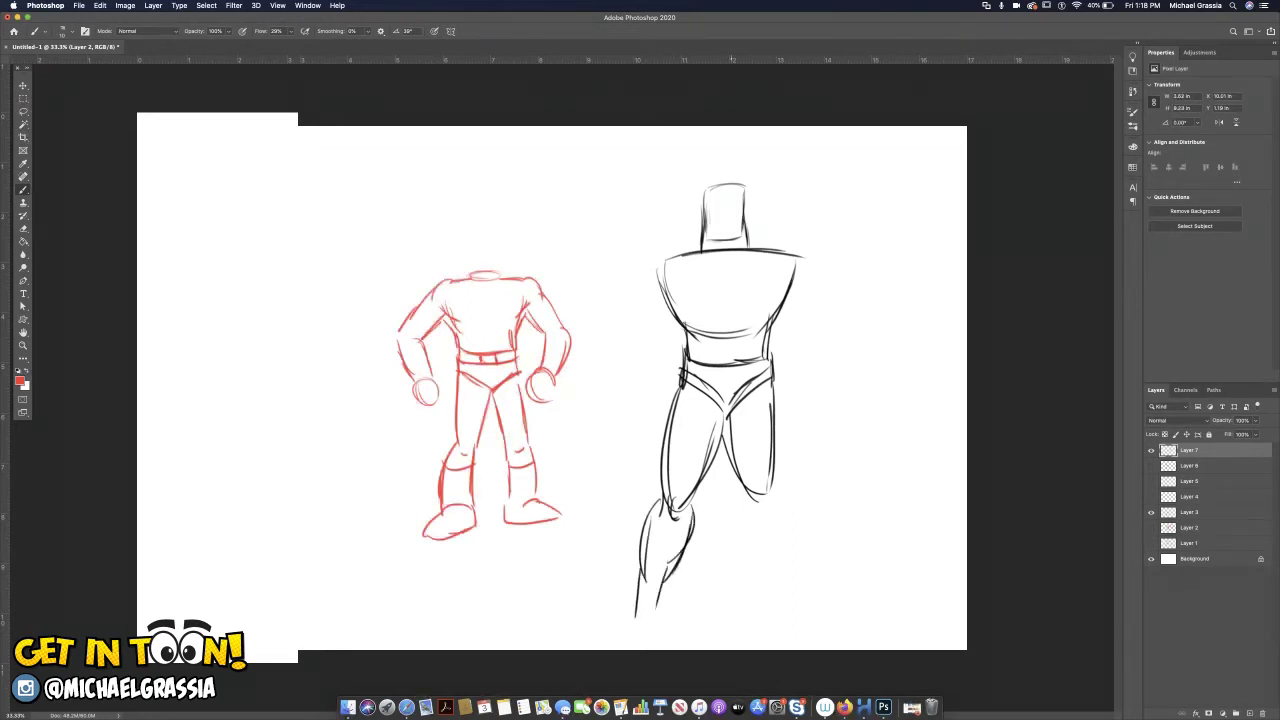
{"action": "mouse_move", "coordinate": [759, 492]}
{"action": "left_mouse_down"}
{"action": "mouse_move", "coordinate": [742, 548]}
{"action": "mouse_move", "coordinate": [774, 604]}
{"action": "left_mouse_up"}
{"action": "left_click_drag", "start_coordinate": [750, 568], "coordinate": [748, 600]}
Draw the sloping shoulder lines and the muscular left-hand arm with its forearm and round fist.
{"action": "left_click_drag", "start_coordinate": [694, 245], "coordinate": [664, 258]}
{"action": "left_click_drag", "start_coordinate": [750, 238], "coordinate": [784, 254]}
{"action": "mouse_move", "coordinate": [680, 249]}
{"action": "left_mouse_down"}
{"action": "mouse_move", "coordinate": [658, 253]}
{"action": "mouse_move", "coordinate": [606, 338]}
{"action": "left_mouse_up"}
{"action": "left_click_drag", "start_coordinate": [636, 278], "coordinate": [604, 348]}
{"action": "left_click_drag", "start_coordinate": [625, 329], "coordinate": [645, 364]}
{"action": "mouse_move", "coordinate": [609, 334]}
{"action": "left_mouse_down"}
{"action": "mouse_move", "coordinate": [644, 352]}
{"action": "mouse_move", "coordinate": [622, 410]}
{"action": "left_mouse_up"}
{"action": "left_click_drag", "start_coordinate": [606, 361], "coordinate": [618, 411]}
{"action": "left_click_drag", "start_coordinate": [642, 340], "coordinate": [650, 444]}
{"action": "left_click_drag", "start_coordinate": [614, 404], "coordinate": [642, 446]}
Draw the muscular right-hand arm with its rounded shoulder, forearm and round fist.
{"action": "mouse_move", "coordinate": [774, 243]}
{"action": "left_mouse_down"}
{"action": "mouse_move", "coordinate": [810, 272]}
{"action": "mouse_move", "coordinate": [792, 287]}
{"action": "mouse_move", "coordinate": [834, 332]}
{"action": "left_mouse_up"}
{"action": "mouse_move", "coordinate": [822, 276]}
{"action": "left_mouse_down"}
{"action": "mouse_move", "coordinate": [840, 327]}
{"action": "mouse_move", "coordinate": [806, 328]}
{"action": "mouse_move", "coordinate": [842, 326]}
{"action": "mouse_move", "coordinate": [834, 422]}
{"action": "left_mouse_up"}
{"action": "mouse_move", "coordinate": [842, 338]}
{"action": "left_mouse_down"}
{"action": "mouse_move", "coordinate": [838, 400]}
{"action": "mouse_move", "coordinate": [808, 398]}
{"action": "left_mouse_up"}
{"action": "mouse_move", "coordinate": [800, 392]}
{"action": "left_mouse_down"}
{"action": "mouse_move", "coordinate": [838, 402]}
{"action": "mouse_move", "coordinate": [838, 422]}
{"action": "mouse_move", "coordinate": [792, 436]}
{"action": "left_mouse_up"}
{"action": "mouse_move", "coordinate": [790, 396]}
{"action": "left_mouse_down"}
{"action": "mouse_move", "coordinate": [806, 432]}
{"action": "mouse_move", "coordinate": [832, 406]}
{"action": "left_mouse_up"}
{"action": "left_click_drag", "start_coordinate": [798, 434], "coordinate": [816, 438]}
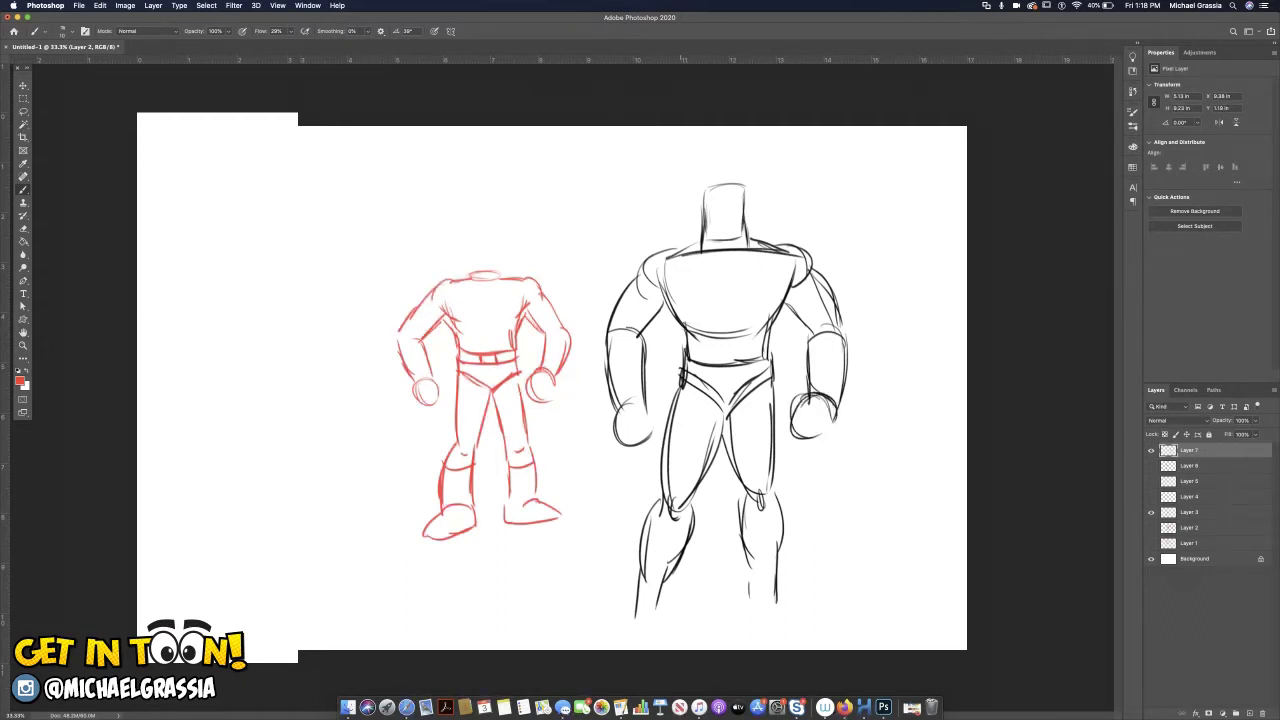
Darken the contours of the waist, thighs, knees and calves with heavier strokes.
{"action": "left_click_drag", "start_coordinate": [686, 328], "coordinate": [635, 604]}
{"action": "mouse_move", "coordinate": [690, 510]}
{"action": "left_mouse_down"}
{"action": "mouse_move", "coordinate": [656, 614]}
{"action": "mouse_move", "coordinate": [722, 437]}
{"action": "left_mouse_up"}
{"action": "mouse_move", "coordinate": [698, 486]}
{"action": "left_mouse_down"}
{"action": "mouse_move", "coordinate": [723, 430]}
{"action": "mouse_move", "coordinate": [762, 516]}
{"action": "left_mouse_up"}
{"action": "left_click_drag", "start_coordinate": [770, 482], "coordinate": [768, 508]}
{"action": "left_click_drag", "start_coordinate": [774, 372], "coordinate": [774, 474]}
{"action": "left_click_drag", "start_coordinate": [774, 452], "coordinate": [776, 584]}
{"action": "left_click_drag", "start_coordinate": [743, 496], "coordinate": [750, 586]}
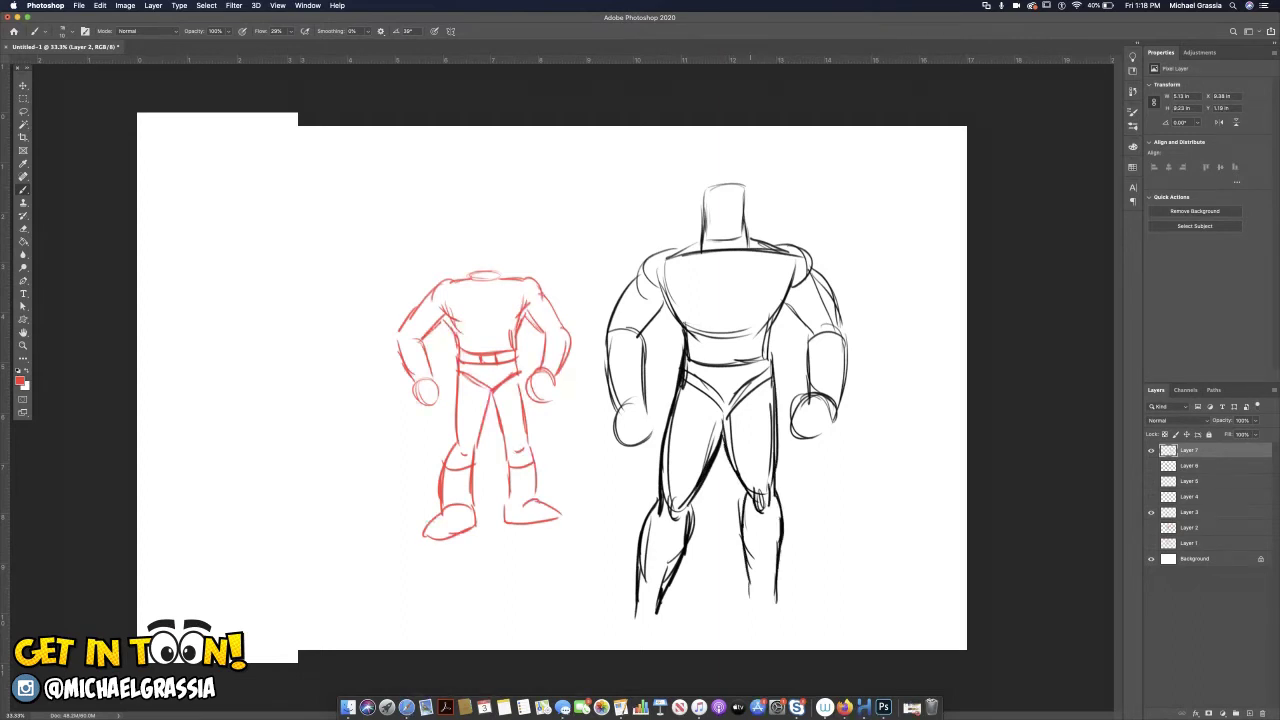
Darken the shoulders and both arms, and add chest and abdominal muscle lines to the torso.
{"action": "left_click_drag", "start_coordinate": [656, 276], "coordinate": [683, 307]}
{"action": "mouse_move", "coordinate": [798, 262]}
{"action": "left_mouse_down"}
{"action": "mouse_move", "coordinate": [782, 296]}
{"action": "mouse_move", "coordinate": [734, 311]}
{"action": "mouse_move", "coordinate": [757, 314]}
{"action": "mouse_move", "coordinate": [734, 356]}
{"action": "left_mouse_up"}
{"action": "mouse_move", "coordinate": [700, 237]}
{"action": "left_mouse_down"}
{"action": "mouse_move", "coordinate": [632, 285]}
{"action": "mouse_move", "coordinate": [608, 335]}
{"action": "left_mouse_up"}
{"action": "mouse_move", "coordinate": [668, 291]}
{"action": "left_mouse_down"}
{"action": "mouse_move", "coordinate": [630, 335]}
{"action": "mouse_move", "coordinate": [648, 326]}
{"action": "mouse_move", "coordinate": [645, 377]}
{"action": "left_mouse_up"}
{"action": "left_click_drag", "start_coordinate": [607, 328], "coordinate": [605, 402]}
{"action": "mouse_move", "coordinate": [773, 242]}
{"action": "left_mouse_down"}
{"action": "mouse_move", "coordinate": [828, 280]}
{"action": "mouse_move", "coordinate": [844, 326]}
{"action": "mouse_move", "coordinate": [836, 402]}
{"action": "left_mouse_up"}
{"action": "left_click_drag", "start_coordinate": [846, 352], "coordinate": [842, 398]}
{"action": "mouse_move", "coordinate": [786, 302]}
{"action": "left_mouse_down"}
{"action": "mouse_move", "coordinate": [814, 334]}
{"action": "mouse_move", "coordinate": [810, 392]}
{"action": "left_mouse_up"}
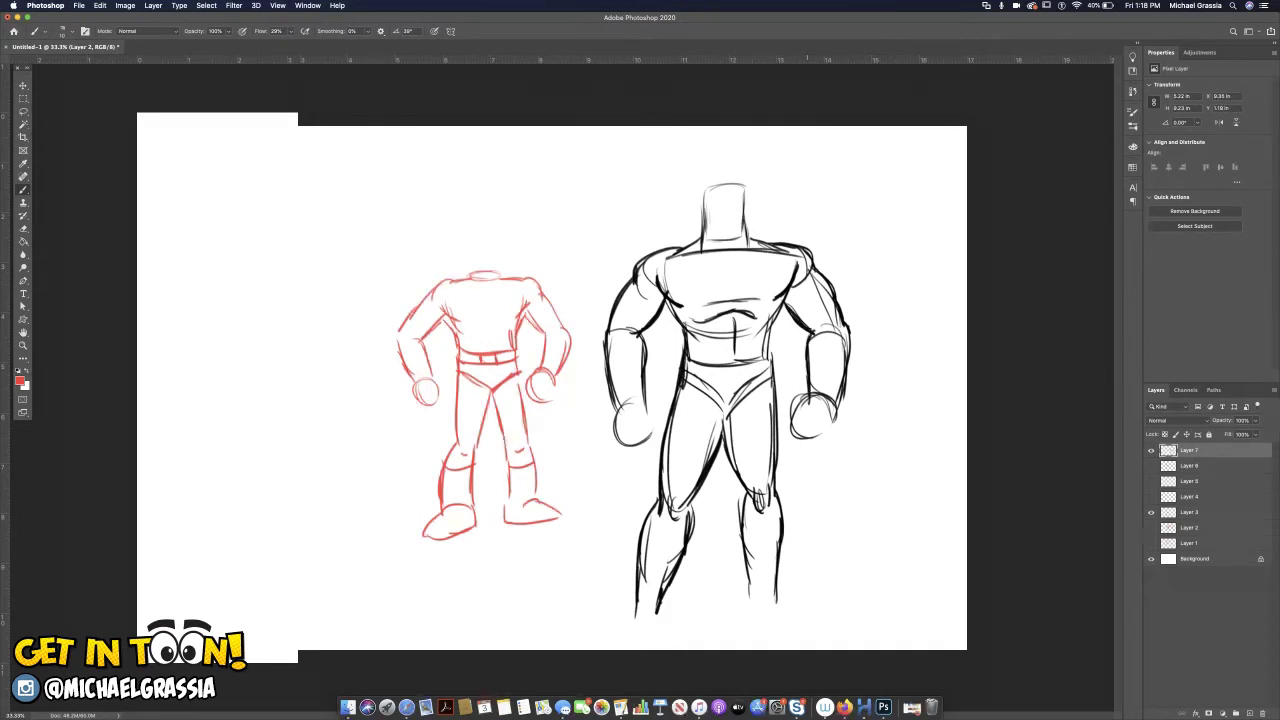
Erase the straight line across the upper chest, redraw it as separate pectoral strokes, and darken the head outline.
{"action": "key", "text": "e"}
{"action": "left_click_drag", "start_coordinate": [676, 254], "coordinate": [784, 248]}
{"action": "key", "text": "b"}
{"action": "mouse_move", "coordinate": [664, 256]}
{"action": "left_mouse_down"}
{"action": "mouse_move", "coordinate": [788, 250]}
{"action": "mouse_move", "coordinate": [776, 250]}
{"action": "left_mouse_up"}
{"action": "left_click_drag", "start_coordinate": [722, 296], "coordinate": [734, 306]}
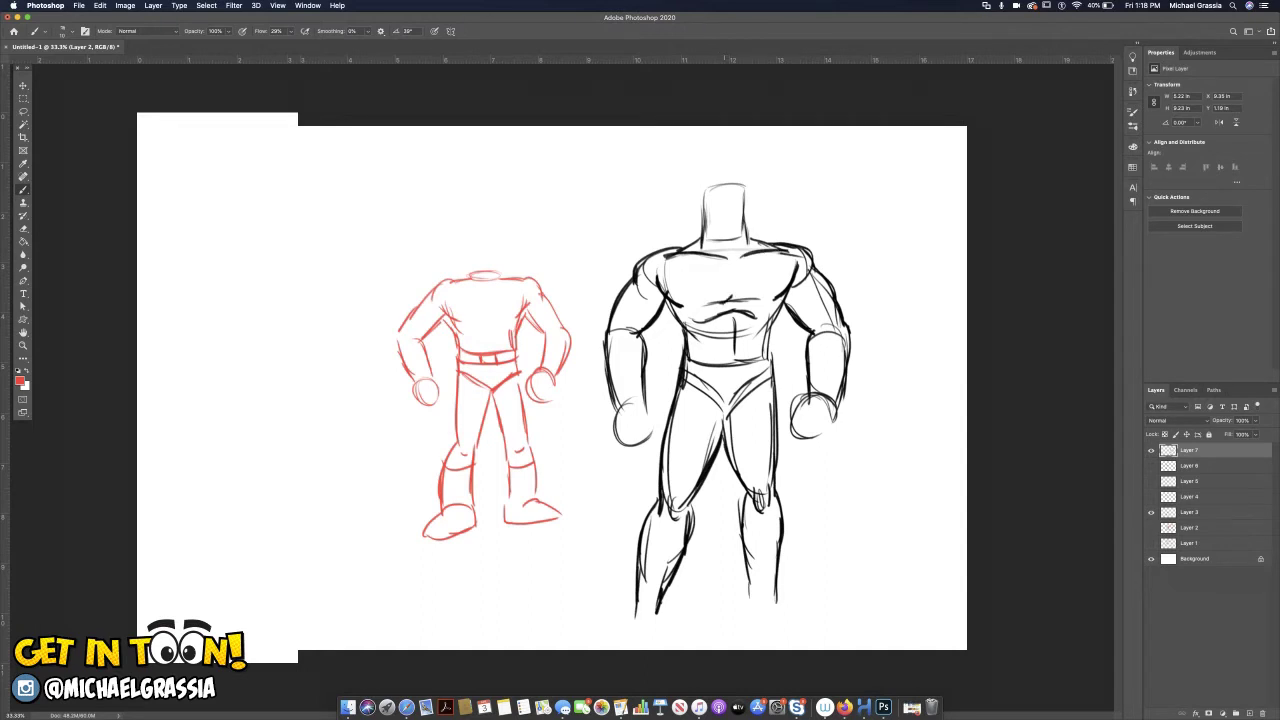
{"action": "mouse_move", "coordinate": [700, 186]}
{"action": "left_mouse_down"}
{"action": "mouse_move", "coordinate": [702, 232]}
{"action": "mouse_move", "coordinate": [745, 241]}
{"action": "mouse_move", "coordinate": [749, 186]}
{"action": "mouse_move", "coordinate": [708, 176]}
{"action": "mouse_move", "coordinate": [738, 176]}
{"action": "left_mouse_up"}
{"action": "mouse_move", "coordinate": [716, 178]}
{"action": "left_mouse_down"}
{"action": "mouse_move", "coordinate": [748, 194]}
{"action": "mouse_move", "coordinate": [736, 176]}
{"action": "left_mouse_up"}
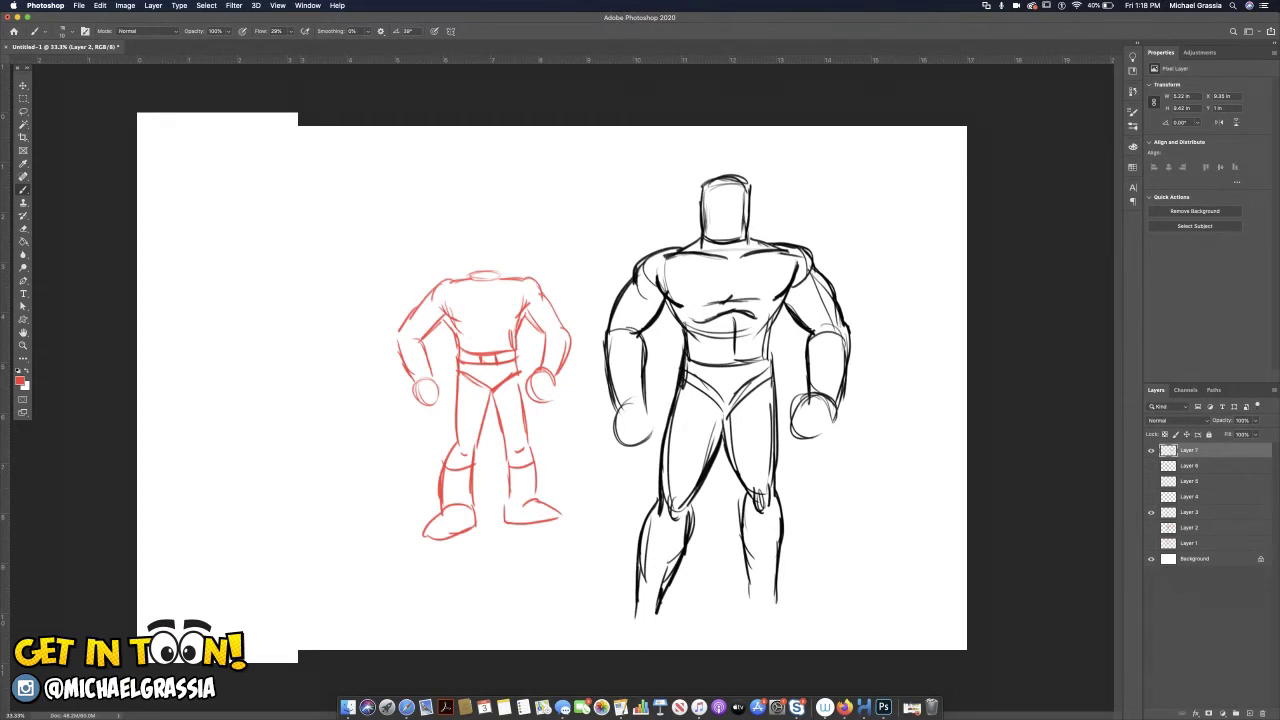
Toggle the muscular figure's visibility off and on, add a new layer above it and set the brush colour to blue 006cff.
{"action": "left_click", "coordinate": [1152, 450]}
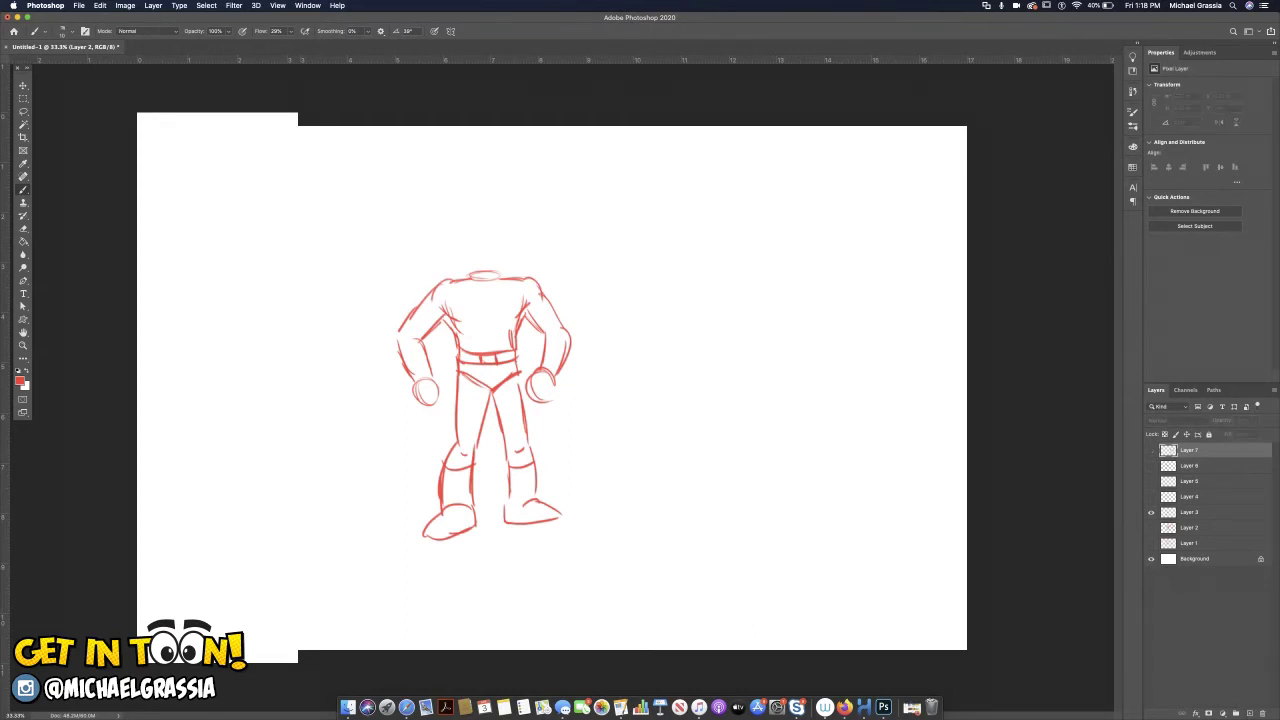
{"action": "left_click", "coordinate": [1152, 450]}
{"action": "key", "text": "super+shift+alt+n"}
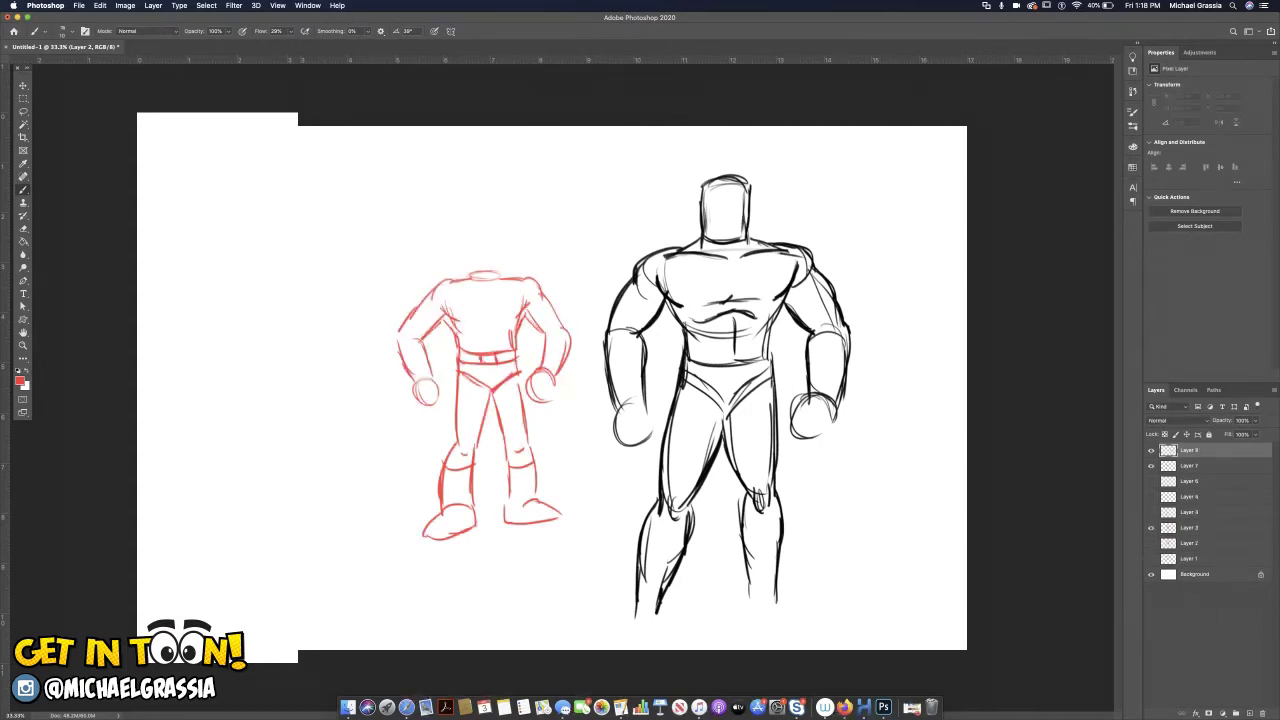
{"action": "left_click", "coordinate": [20, 381]}
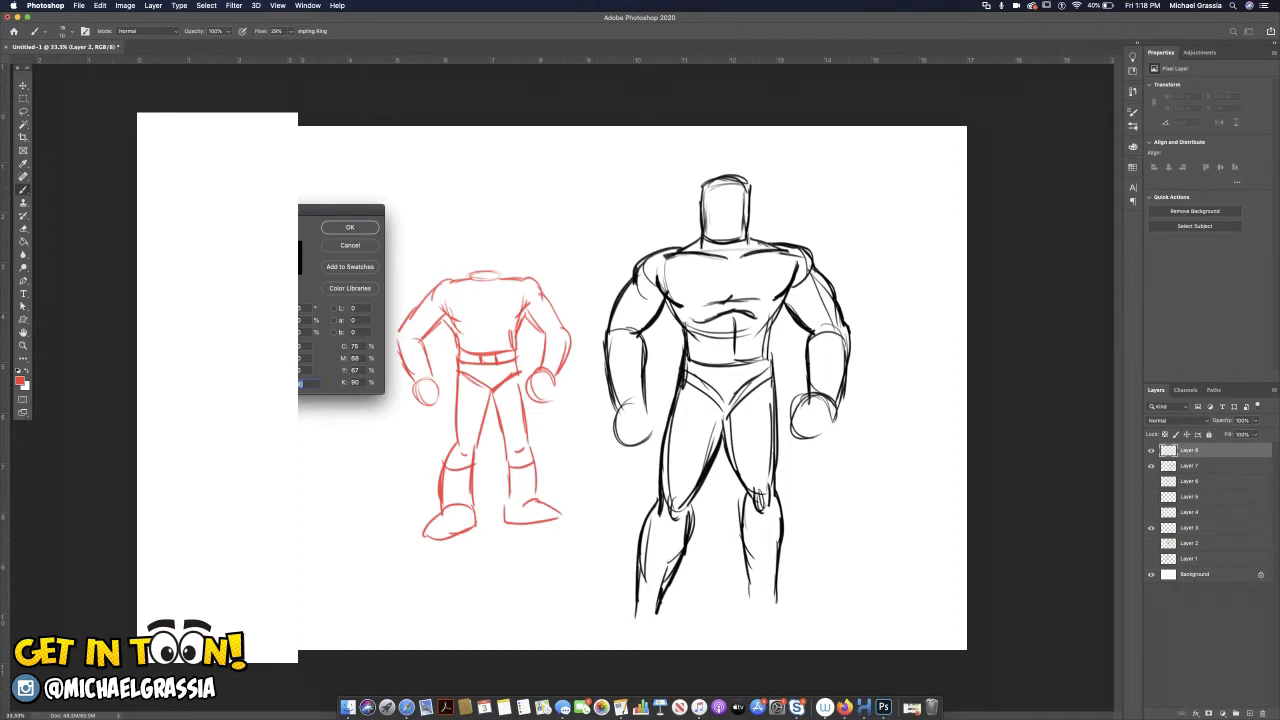
{"action": "type", "text": "006cff"}
{"action": "key", "text": "Return"}
Draw a blue cowl with eye openings over the head and a curved collar across the shoulders.
{"action": "mouse_move", "coordinate": [731, 176]}
{"action": "left_mouse_down"}
{"action": "mouse_move", "coordinate": [701, 246]}
{"action": "mouse_move", "coordinate": [739, 177]}
{"action": "mouse_move", "coordinate": [748, 248]}
{"action": "left_mouse_up"}
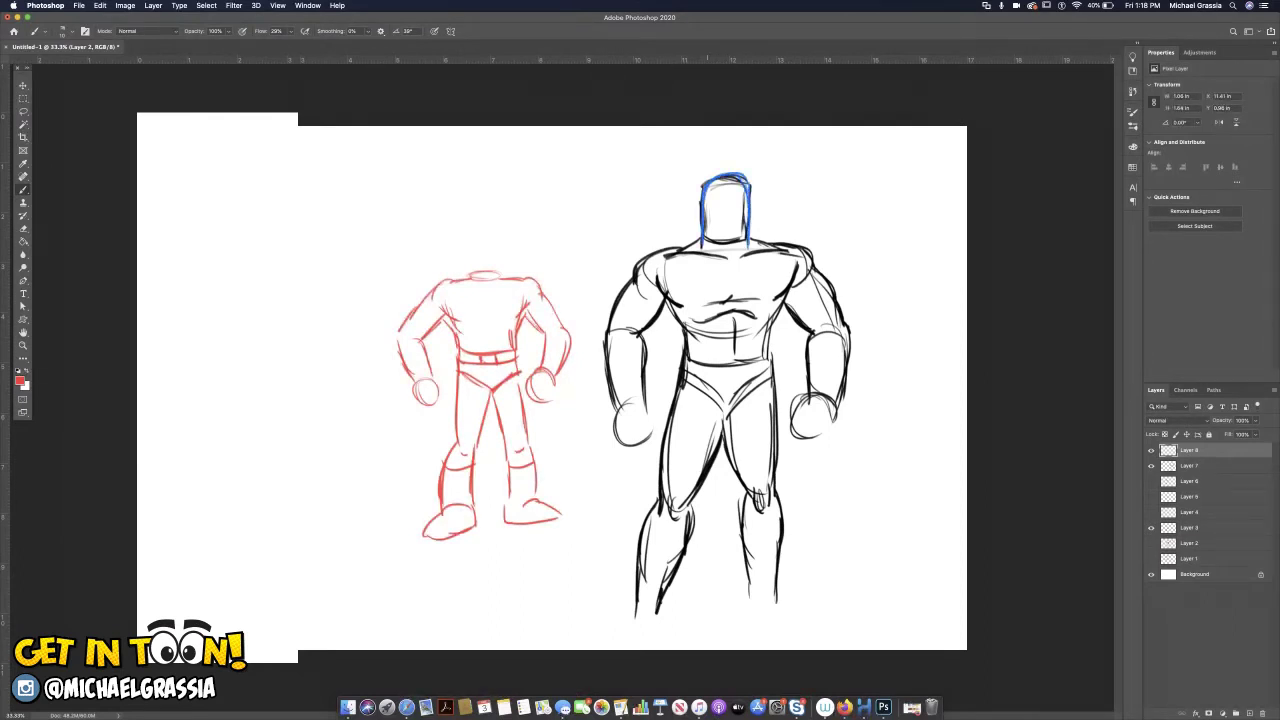
{"action": "mouse_move", "coordinate": [705, 212]}
{"action": "left_mouse_down"}
{"action": "mouse_move", "coordinate": [725, 223]}
{"action": "mouse_move", "coordinate": [744, 209]}
{"action": "mouse_move", "coordinate": [724, 211]}
{"action": "left_mouse_up"}
{"action": "left_click_drag", "start_coordinate": [708, 204], "coordinate": [743, 208]}
{"action": "left_click_drag", "start_coordinate": [729, 208], "coordinate": [742, 207]}
{"action": "left_click_drag", "start_coordinate": [673, 250], "coordinate": [781, 248]}
{"action": "left_click_drag", "start_coordinate": [676, 251], "coordinate": [654, 248]}
{"action": "left_click_drag", "start_coordinate": [744, 255], "coordinate": [786, 250]}
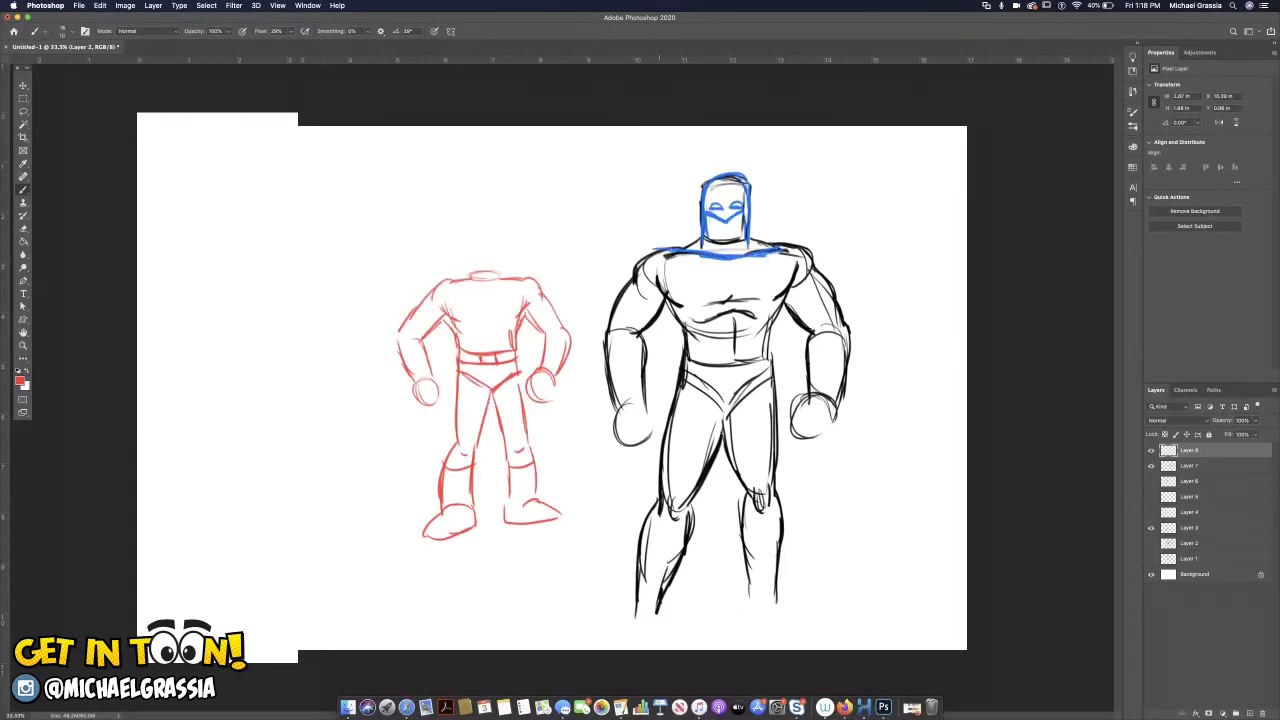
Draw blue gauntlet bands on both forearms and a belt around the waist.
{"action": "left_click_drag", "start_coordinate": [608, 372], "coordinate": [646, 357]}
{"action": "left_click_drag", "start_coordinate": [613, 408], "coordinate": [640, 402]}
{"action": "left_click_drag", "start_coordinate": [806, 350], "coordinate": [848, 354]}
{"action": "left_click_drag", "start_coordinate": [810, 392], "coordinate": [838, 398]}
{"action": "left_click_drag", "start_coordinate": [684, 349], "coordinate": [772, 345]}
{"action": "mouse_move", "coordinate": [734, 352]}
{"action": "left_mouse_down"}
{"action": "mouse_move", "coordinate": [692, 353]}
{"action": "mouse_move", "coordinate": [764, 364]}
{"action": "mouse_move", "coordinate": [752, 370]}
{"action": "left_mouse_up"}
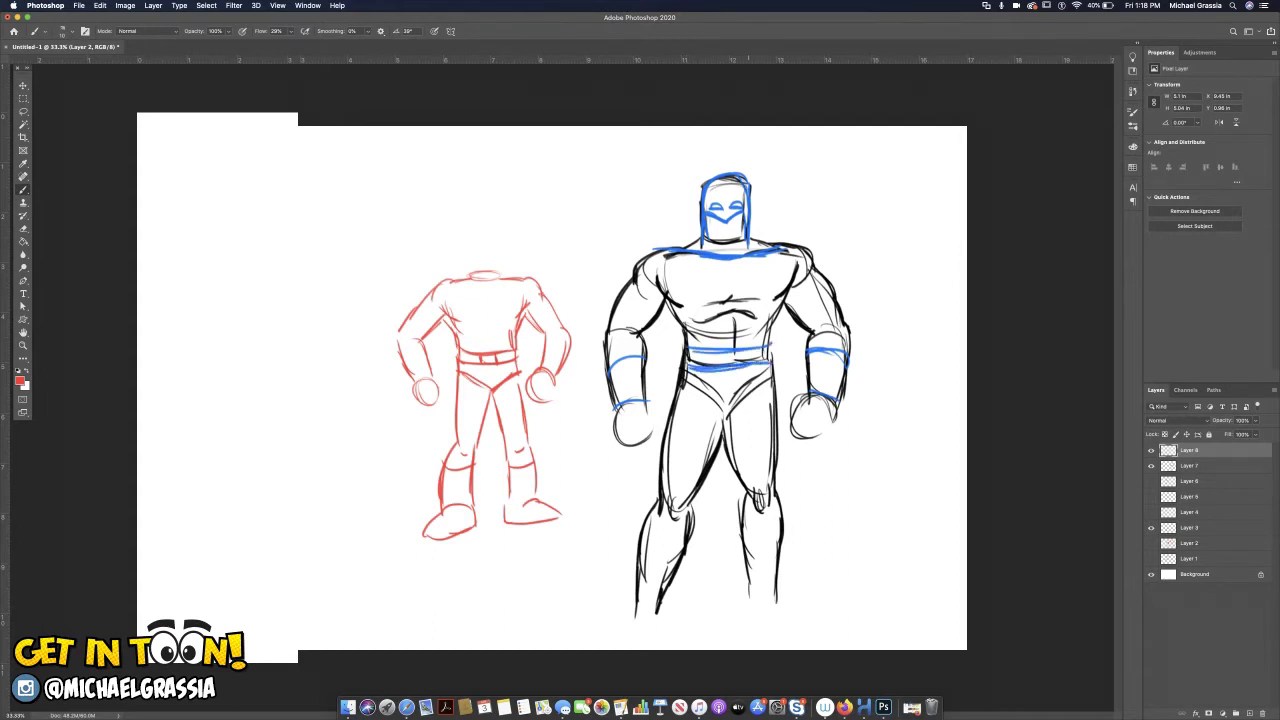
Draw a blue triangular chest emblem and a long wavy-edged cape behind the legs, and hide this costume layer.
{"action": "left_click_drag", "start_coordinate": [713, 262], "coordinate": [734, 296]}
{"action": "mouse_move", "coordinate": [600, 352]}
{"action": "left_mouse_down"}
{"action": "mouse_move", "coordinate": [548, 608]}
{"action": "mouse_move", "coordinate": [632, 568]}
{"action": "left_mouse_up"}
{"action": "mouse_move", "coordinate": [604, 362]}
{"action": "left_mouse_down"}
{"action": "mouse_move", "coordinate": [574, 538]}
{"action": "mouse_move", "coordinate": [818, 553]}
{"action": "left_mouse_up"}
{"action": "mouse_move", "coordinate": [848, 388]}
{"action": "left_mouse_down"}
{"action": "mouse_move", "coordinate": [852, 530]}
{"action": "mouse_move", "coordinate": [822, 556]}
{"action": "left_mouse_up"}
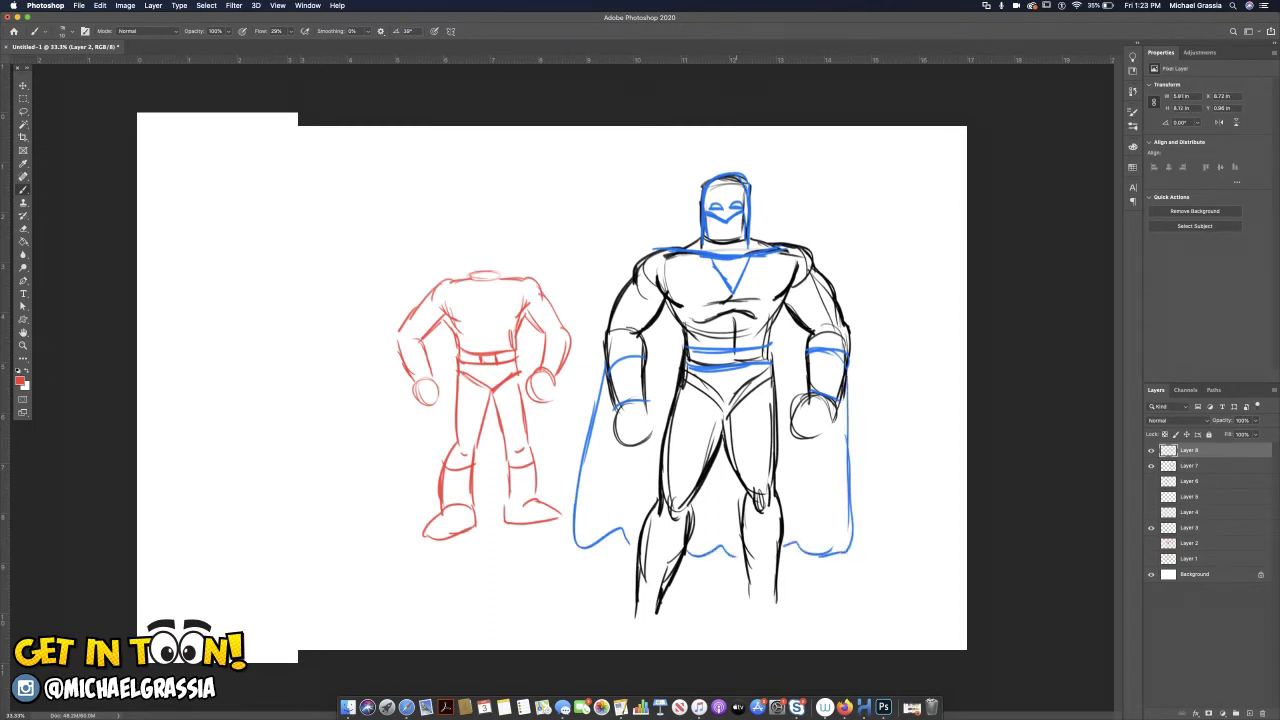
{"action": "mouse_move", "coordinate": [726, 262]}
{"action": "left_mouse_down"}
{"action": "mouse_move", "coordinate": [732, 278]}
{"action": "mouse_move", "coordinate": [744, 262]}
{"action": "left_mouse_up"}
{"action": "left_click", "coordinate": [1152, 450]}
On a new layer, draw a second blue costume's mask edge, belt with pointed loincloth and wristbands.
{"action": "left_click", "coordinate": [1249, 713]}
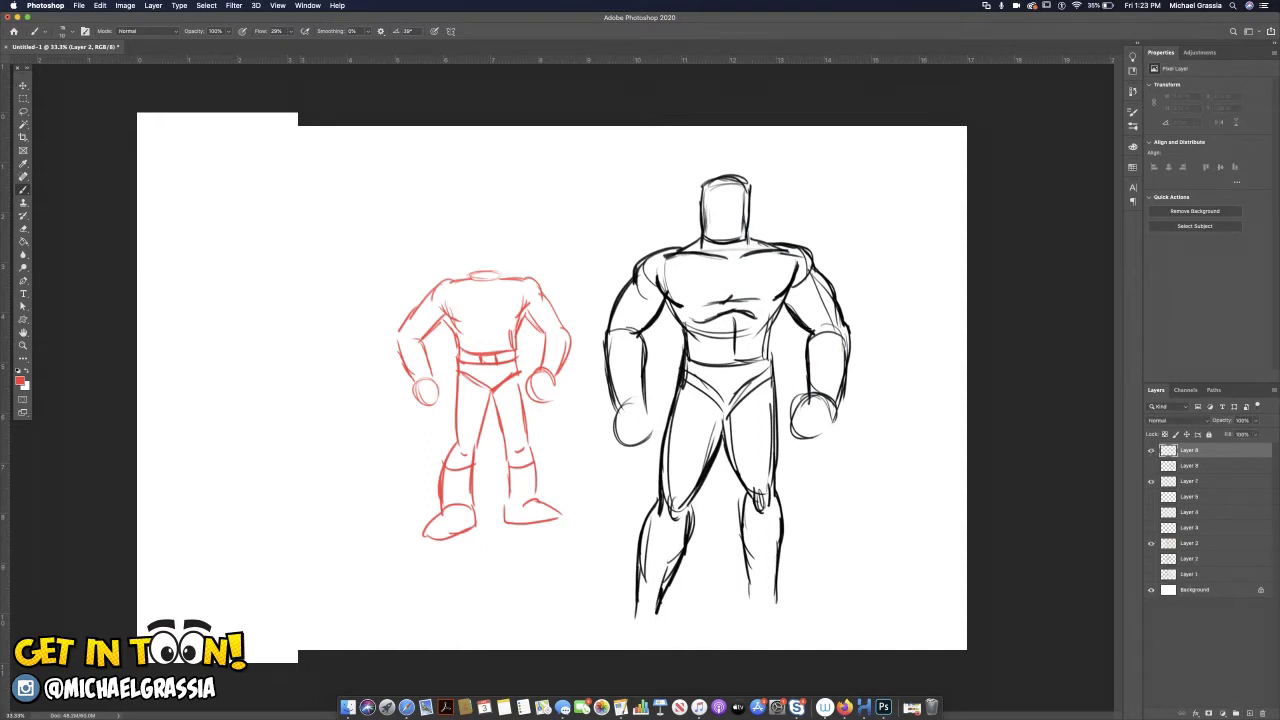
{"action": "left_click_drag", "start_coordinate": [706, 220], "coordinate": [742, 214]}
{"action": "mouse_move", "coordinate": [692, 350]}
{"action": "left_mouse_down"}
{"action": "mouse_move", "coordinate": [762, 349]}
{"action": "mouse_move", "coordinate": [732, 350]}
{"action": "left_mouse_up"}
{"action": "mouse_move", "coordinate": [688, 362]}
{"action": "left_mouse_down"}
{"action": "mouse_move", "coordinate": [760, 358]}
{"action": "mouse_move", "coordinate": [670, 406]}
{"action": "mouse_move", "coordinate": [730, 456]}
{"action": "mouse_move", "coordinate": [772, 430]}
{"action": "mouse_move", "coordinate": [771, 350]}
{"action": "left_mouse_up"}
{"action": "mouse_move", "coordinate": [615, 407]}
{"action": "left_mouse_down"}
{"action": "mouse_move", "coordinate": [643, 401]}
{"action": "mouse_move", "coordinate": [602, 386]}
{"action": "left_mouse_up"}
{"action": "mouse_move", "coordinate": [809, 402]}
{"action": "left_mouse_down"}
{"action": "mouse_move", "coordinate": [841, 395]}
{"action": "mouse_move", "coordinate": [805, 377]}
{"action": "left_mouse_up"}
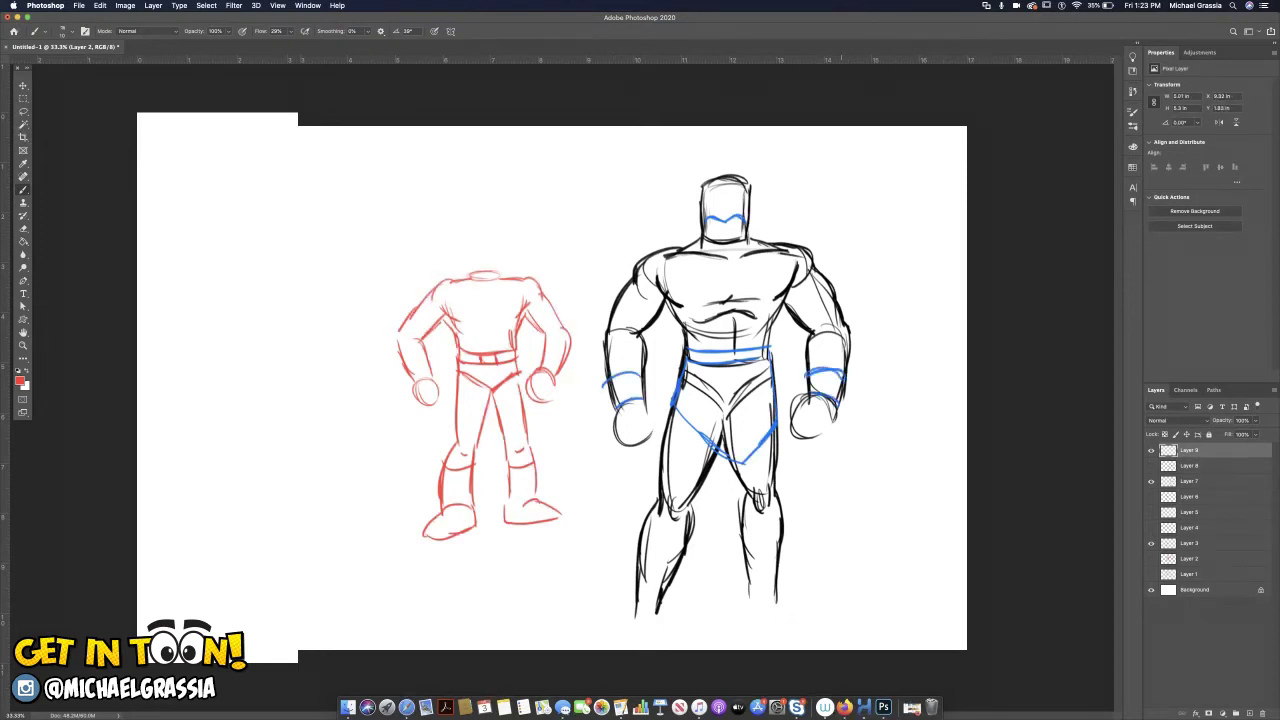
Add a blue collar with a diamond-shaped chest emblem, and complete the mask with curved, banded horns.
{"action": "mouse_move", "coordinate": [688, 248]}
{"action": "left_mouse_down"}
{"action": "mouse_move", "coordinate": [736, 263]}
{"action": "mouse_move", "coordinate": [758, 242]}
{"action": "mouse_move", "coordinate": [746, 266]}
{"action": "mouse_move", "coordinate": [707, 277]}
{"action": "mouse_move", "coordinate": [728, 289]}
{"action": "mouse_move", "coordinate": [737, 277]}
{"action": "mouse_move", "coordinate": [730, 290]}
{"action": "left_mouse_up"}
{"action": "mouse_move", "coordinate": [707, 208]}
{"action": "left_mouse_down"}
{"action": "mouse_move", "coordinate": [744, 204]}
{"action": "mouse_move", "coordinate": [720, 186]}
{"action": "mouse_move", "coordinate": [670, 186]}
{"action": "mouse_move", "coordinate": [662, 212]}
{"action": "mouse_move", "coordinate": [783, 198]}
{"action": "mouse_move", "coordinate": [684, 213]}
{"action": "left_mouse_up"}
{"action": "left_click_drag", "start_coordinate": [678, 194], "coordinate": [668, 211]}
{"action": "mouse_move", "coordinate": [764, 193]}
{"action": "left_mouse_down"}
{"action": "mouse_move", "coordinate": [754, 207]}
{"action": "mouse_move", "coordinate": [776, 196]}
{"action": "left_mouse_up"}
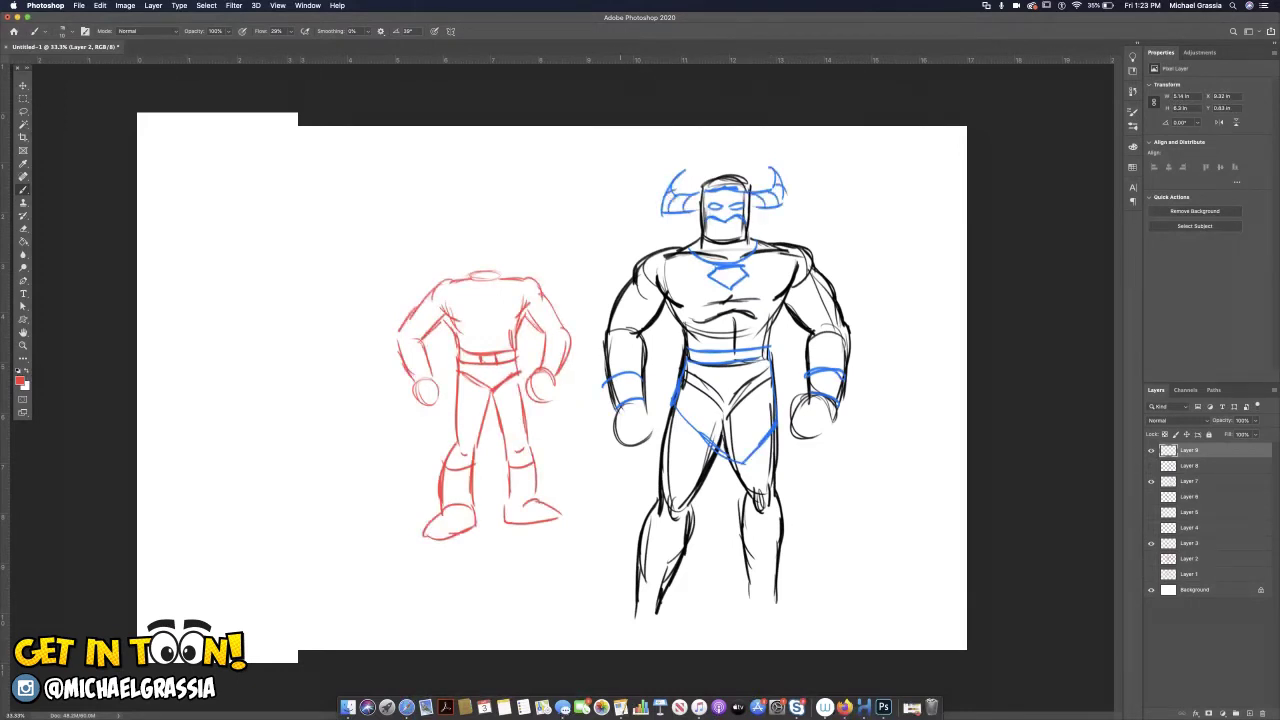
Draw a knee-length blue cape behind the figure, and hide the horned costume layer.
{"action": "mouse_move", "coordinate": [605, 347]}
{"action": "left_mouse_down"}
{"action": "mouse_move", "coordinate": [590, 448]}
{"action": "mouse_move", "coordinate": [625, 479]}
{"action": "left_mouse_up"}
{"action": "left_click_drag", "start_coordinate": [700, 500], "coordinate": [722, 502]}
{"action": "left_click_drag", "start_coordinate": [819, 458], "coordinate": [790, 494]}
{"action": "left_click", "coordinate": [1151, 450]}
On a new layer, draw a third blue costume with a winged eye mask, pointed collar and belt.
{"action": "left_click", "coordinate": [1246, 712]}
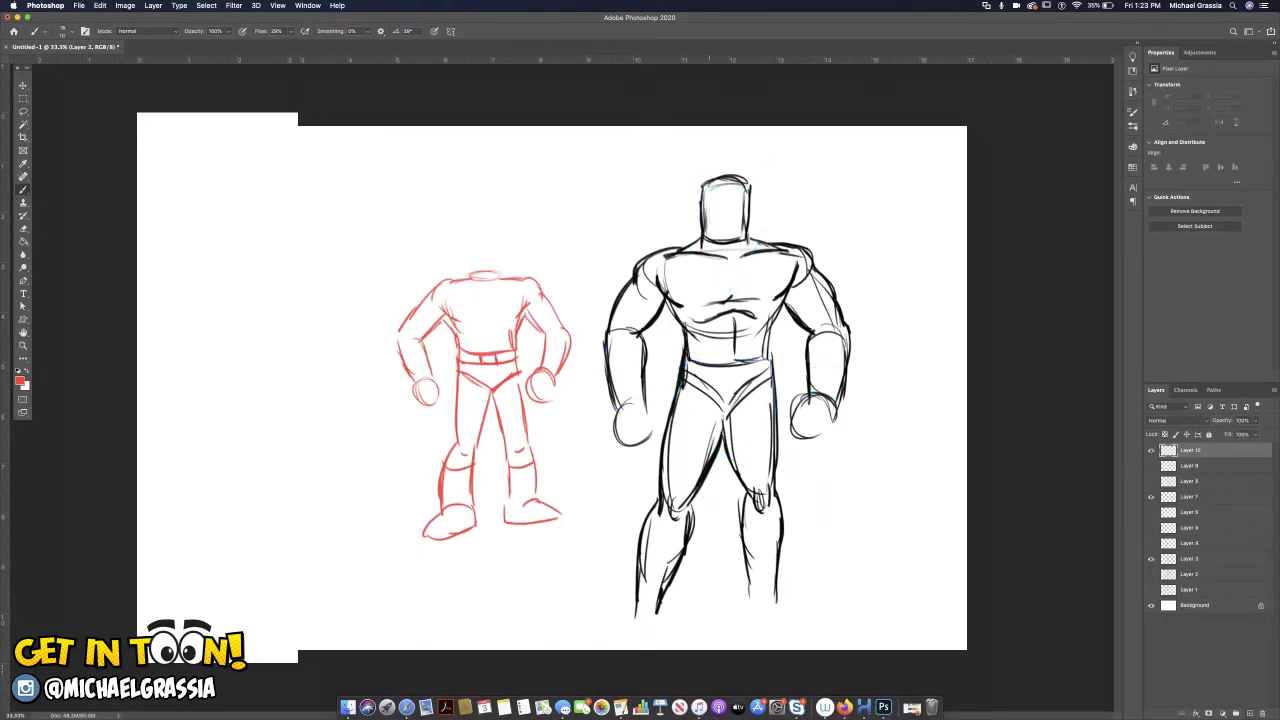
{"action": "mouse_move", "coordinate": [703, 196]}
{"action": "left_mouse_down"}
{"action": "mouse_move", "coordinate": [722, 205]}
{"action": "mouse_move", "coordinate": [748, 188]}
{"action": "mouse_move", "coordinate": [704, 192]}
{"action": "mouse_move", "coordinate": [723, 210]}
{"action": "left_mouse_up"}
{"action": "mouse_move", "coordinate": [716, 200]}
{"action": "left_mouse_down"}
{"action": "mouse_move", "coordinate": [693, 178]}
{"action": "mouse_move", "coordinate": [691, 214]}
{"action": "mouse_move", "coordinate": [760, 174]}
{"action": "mouse_move", "coordinate": [754, 212]}
{"action": "mouse_move", "coordinate": [720, 216]}
{"action": "left_mouse_up"}
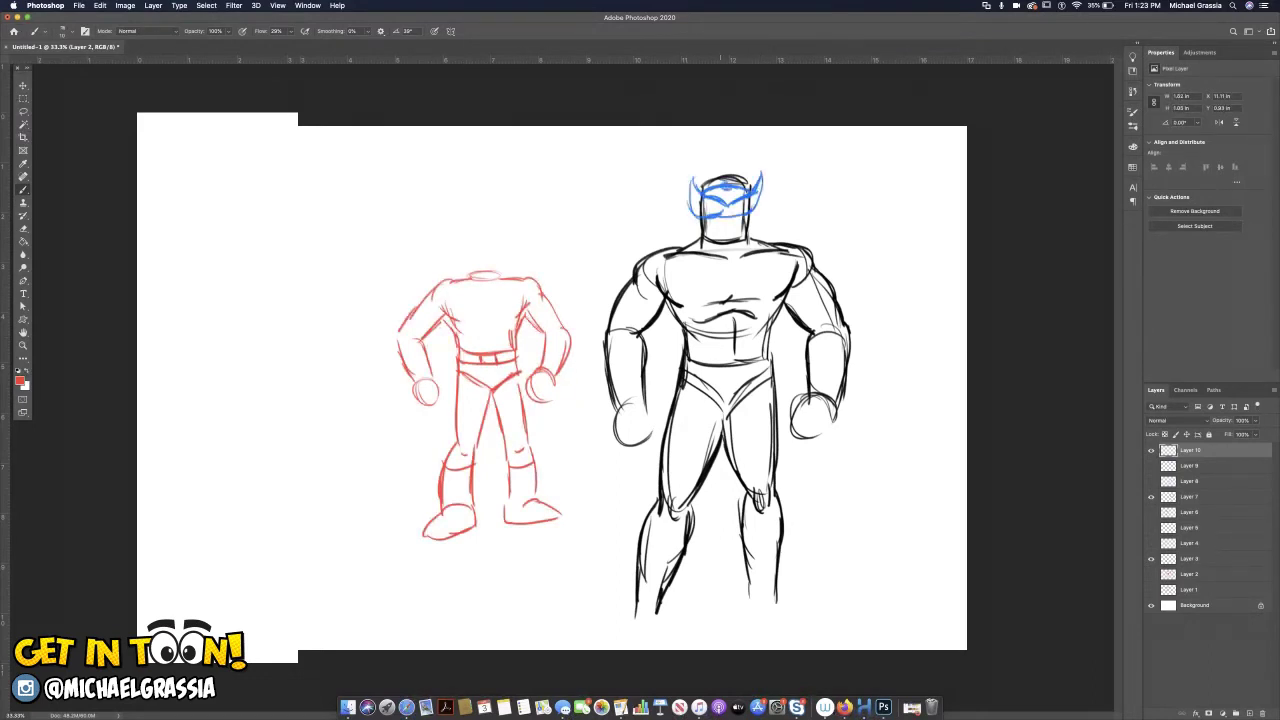
{"action": "mouse_move", "coordinate": [704, 203]}
{"action": "left_mouse_down"}
{"action": "mouse_move", "coordinate": [730, 212]}
{"action": "mouse_move", "coordinate": [723, 264]}
{"action": "mouse_move", "coordinate": [756, 245]}
{"action": "mouse_move", "coordinate": [729, 281]}
{"action": "mouse_move", "coordinate": [770, 242]}
{"action": "left_mouse_up"}
{"action": "mouse_move", "coordinate": [692, 354]}
{"action": "left_mouse_down"}
{"action": "mouse_move", "coordinate": [776, 340]}
{"action": "mouse_move", "coordinate": [772, 360]}
{"action": "left_mouse_up"}
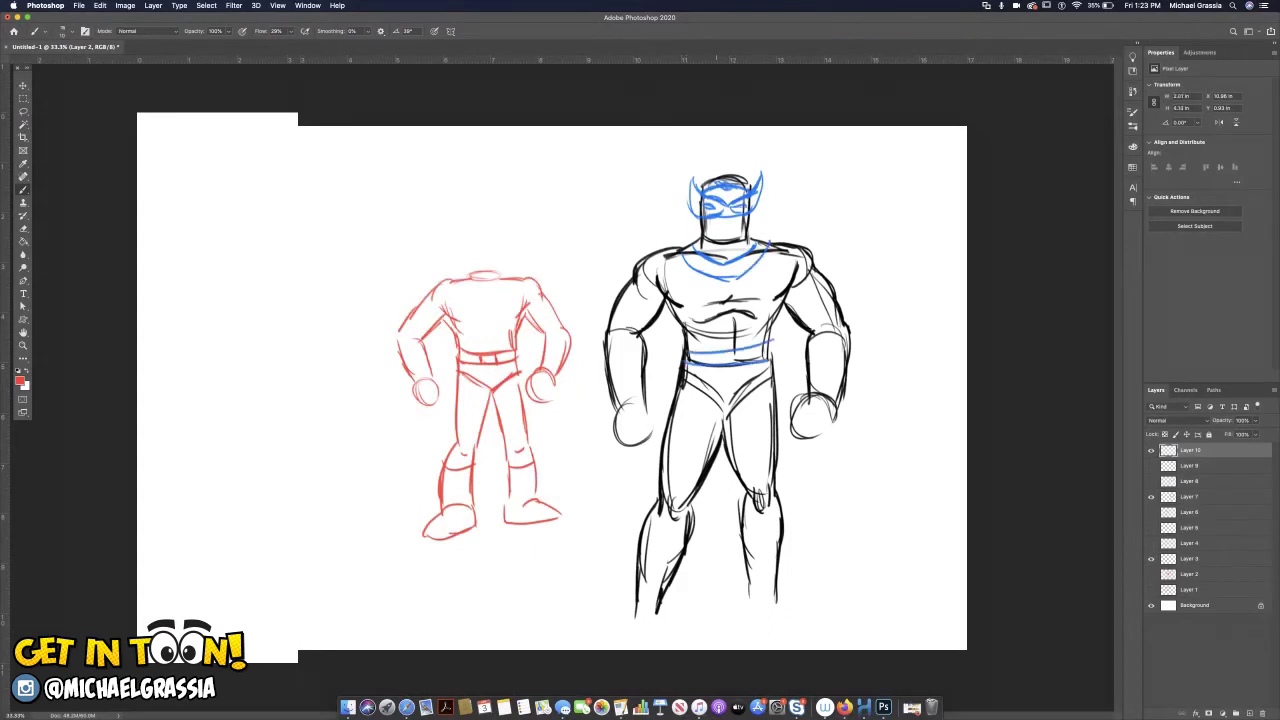
Draw blue wristbands and ankle bands, and large wing-like shapes spreading outward from both shoulders.
{"action": "mouse_move", "coordinate": [613, 406]}
{"action": "left_mouse_down"}
{"action": "mouse_move", "coordinate": [646, 398]}
{"action": "mouse_move", "coordinate": [638, 378]}
{"action": "left_mouse_up"}
{"action": "left_click_drag", "start_coordinate": [808, 394], "coordinate": [840, 402]}
{"action": "left_click_drag", "start_coordinate": [810, 378], "coordinate": [846, 378]}
{"action": "mouse_move", "coordinate": [658, 604]}
{"action": "left_mouse_down"}
{"action": "mouse_move", "coordinate": [629, 612]}
{"action": "mouse_move", "coordinate": [656, 620]}
{"action": "left_mouse_up"}
{"action": "mouse_move", "coordinate": [748, 594]}
{"action": "left_mouse_down"}
{"action": "mouse_move", "coordinate": [776, 596]}
{"action": "mouse_move", "coordinate": [778, 610]}
{"action": "left_mouse_up"}
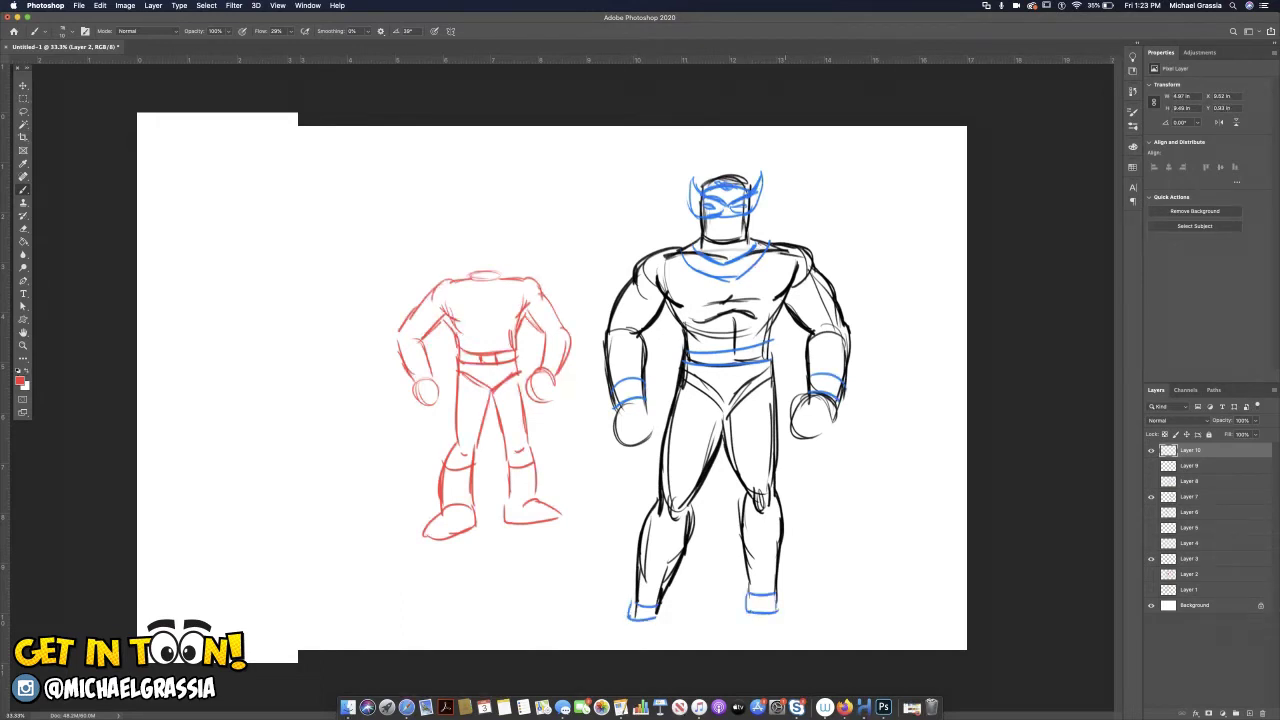
{"action": "left_click_drag", "start_coordinate": [678, 246], "coordinate": [512, 193]}
{"action": "left_click_drag", "start_coordinate": [752, 240], "coordinate": [894, 170]}
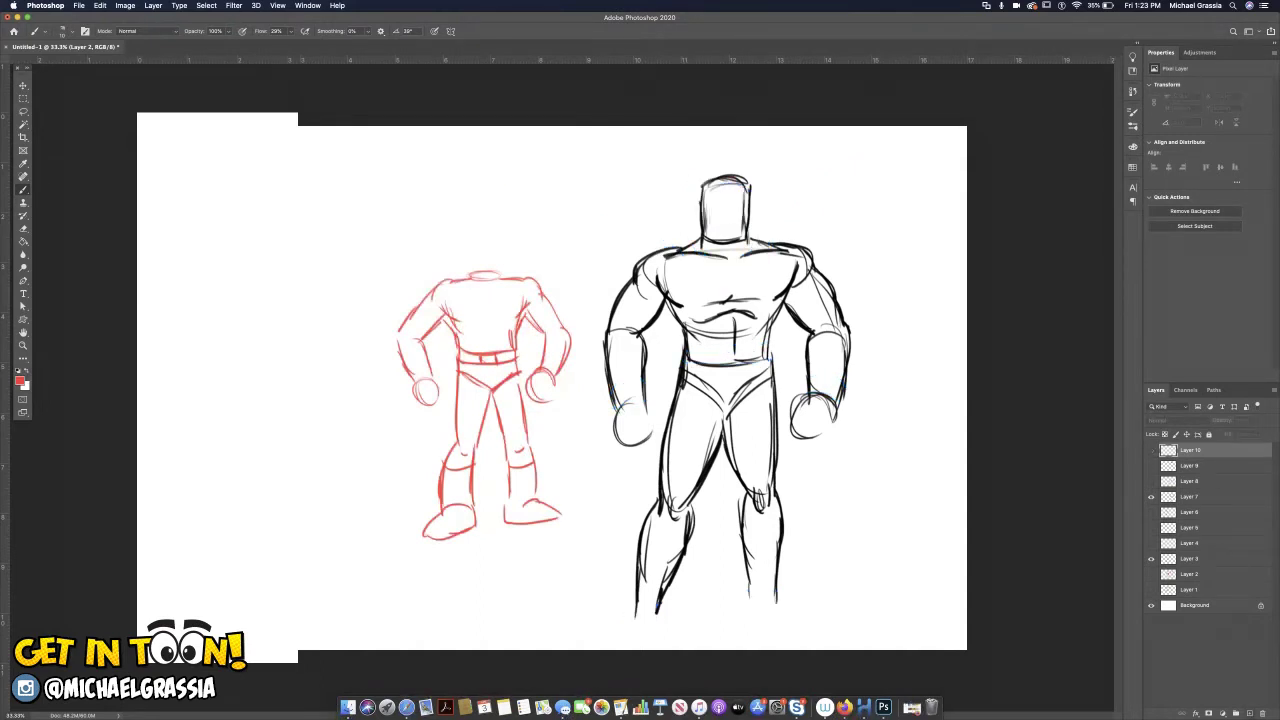
On a new layer, draw a blue double-lined V collar and rounded hair framing the figure's head.
{"action": "left_click", "coordinate": [1247, 713]}
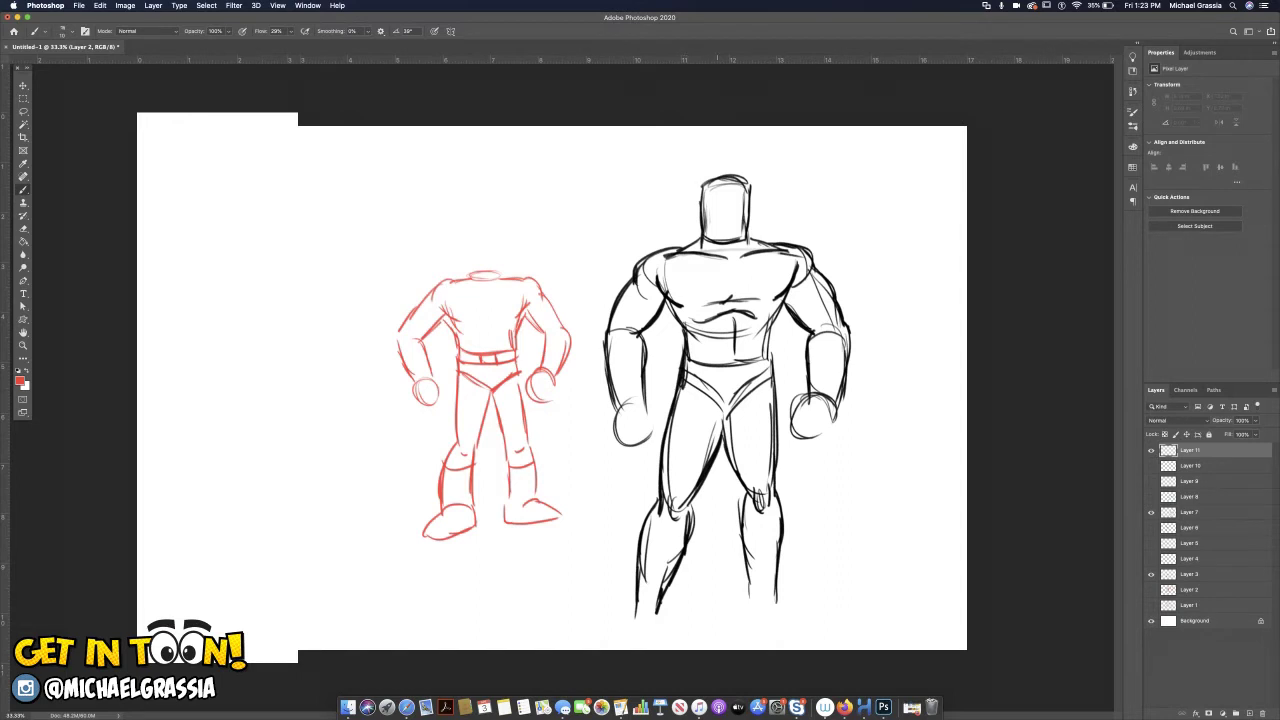
{"action": "mouse_move", "coordinate": [696, 249]}
{"action": "left_mouse_down"}
{"action": "mouse_move", "coordinate": [731, 278]}
{"action": "mouse_move", "coordinate": [753, 241]}
{"action": "left_mouse_up"}
{"action": "mouse_move", "coordinate": [678, 252]}
{"action": "left_mouse_down"}
{"action": "mouse_move", "coordinate": [734, 296]}
{"action": "mouse_move", "coordinate": [720, 291]}
{"action": "left_mouse_up"}
{"action": "left_click_drag", "start_coordinate": [730, 292], "coordinate": [771, 241]}
{"action": "mouse_move", "coordinate": [726, 182]}
{"action": "left_mouse_down"}
{"action": "mouse_move", "coordinate": [709, 213]}
{"action": "mouse_move", "coordinate": [710, 199]}
{"action": "mouse_move", "coordinate": [746, 197]}
{"action": "mouse_move", "coordinate": [730, 173]}
{"action": "mouse_move", "coordinate": [704, 233]}
{"action": "left_mouse_up"}
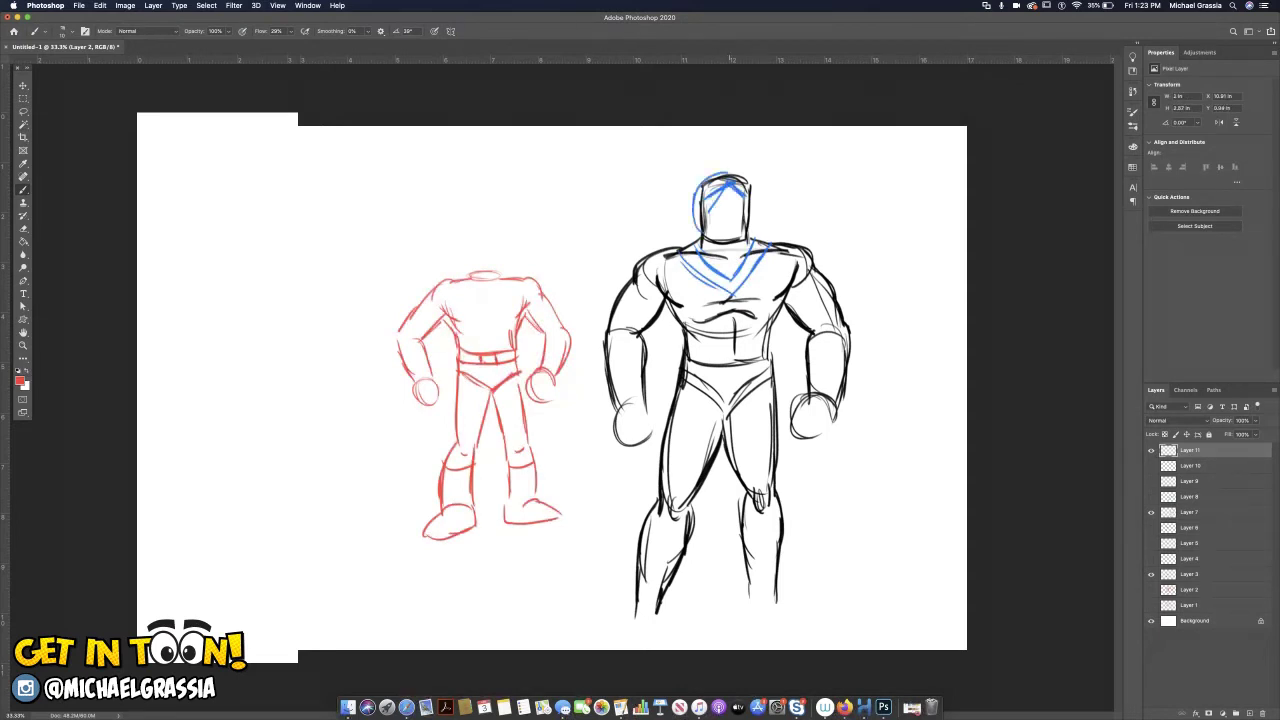
{"action": "left_click_drag", "start_coordinate": [732, 169], "coordinate": [748, 228]}
Draw a blue belt and wristbands on both forearms, and hide this costume layer.
{"action": "left_click_drag", "start_coordinate": [688, 355], "coordinate": [766, 360]}
{"action": "mouse_move", "coordinate": [624, 382]}
{"action": "left_mouse_down"}
{"action": "mouse_move", "coordinate": [644, 376]}
{"action": "mouse_move", "coordinate": [628, 380]}
{"action": "left_mouse_up"}
{"action": "left_click_drag", "start_coordinate": [616, 402], "coordinate": [642, 394]}
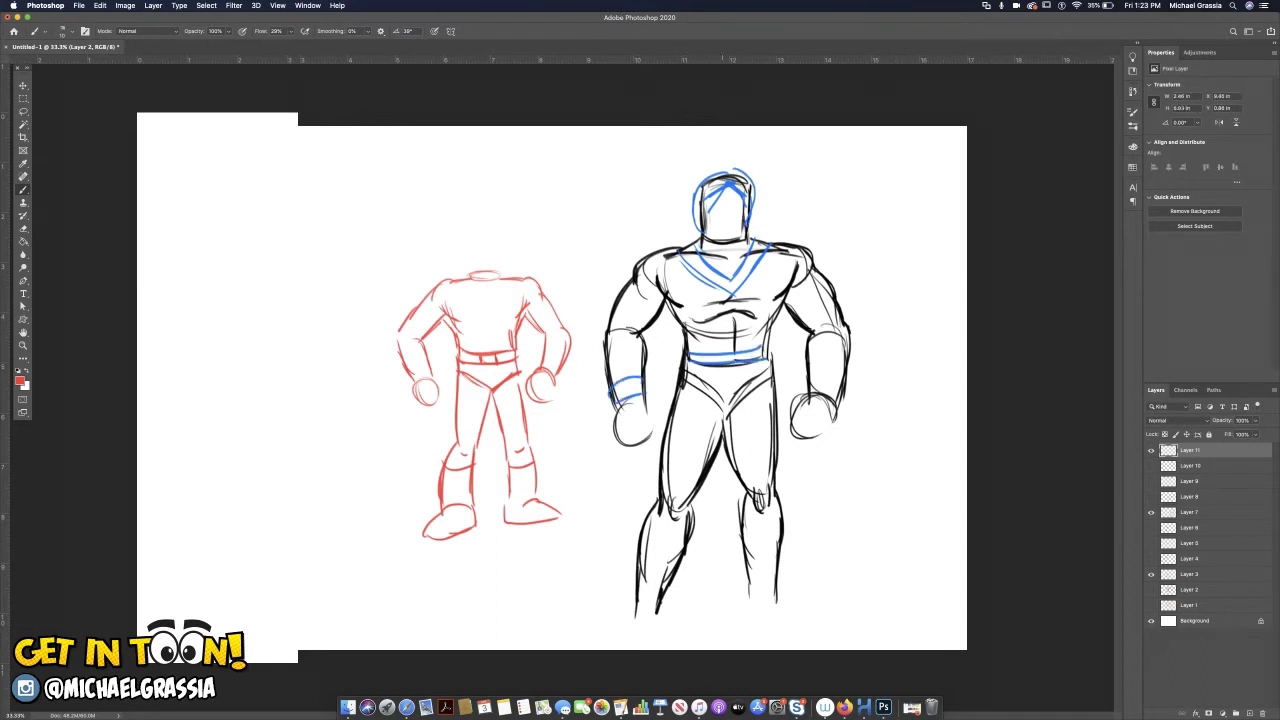
{"action": "left_click_drag", "start_coordinate": [800, 394], "coordinate": [848, 376]}
{"action": "left_click", "coordinate": [1151, 450]}
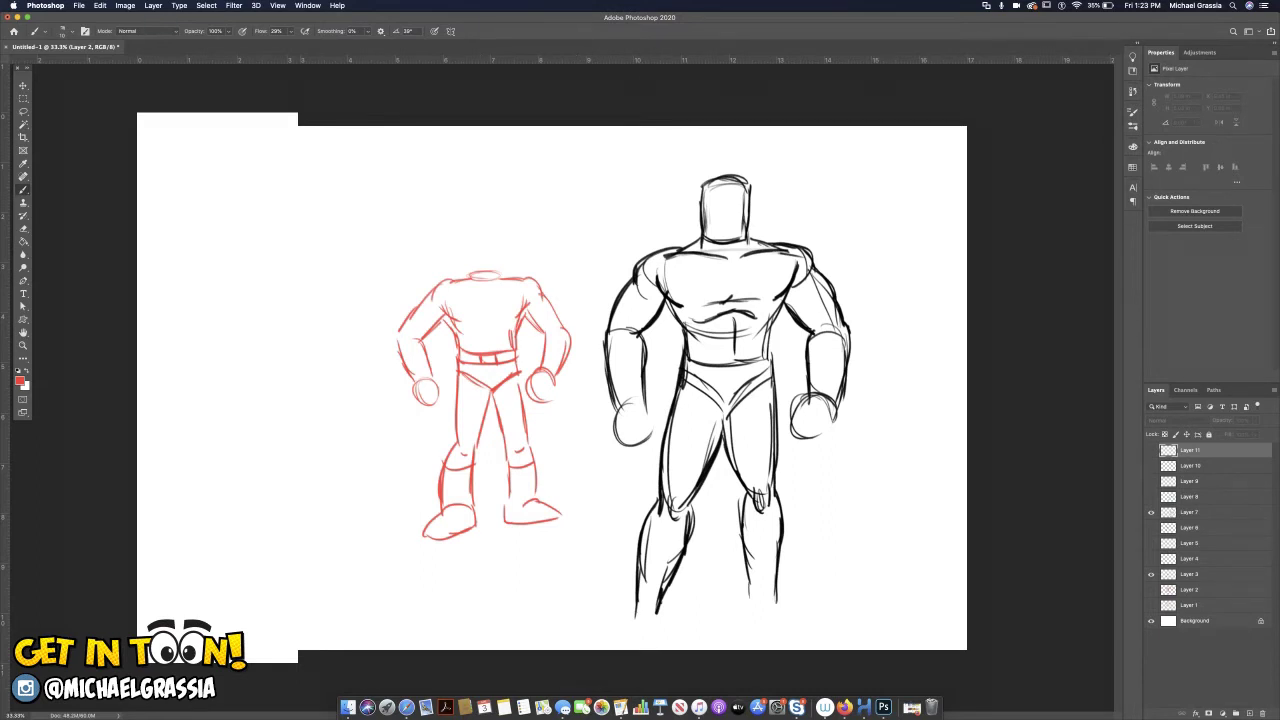
Add a new layer, leave only it and the background visible, and handwrite "MOUSE" in blue near the canvas top.
{"action": "key", "text": "alt+shift+super+n"}
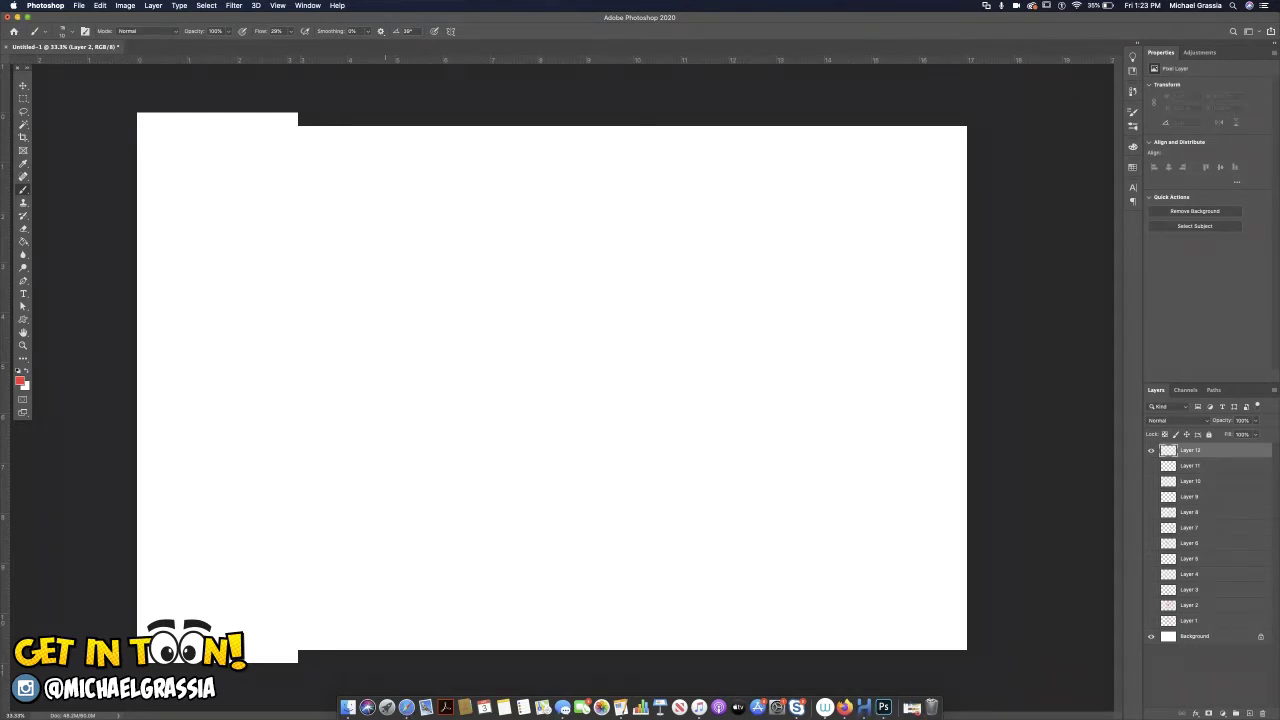
{"action": "mouse_move", "coordinate": [393, 176]}
{"action": "left_mouse_down"}
{"action": "mouse_move", "coordinate": [394, 156]}
{"action": "mouse_move", "coordinate": [413, 174]}
{"action": "mouse_move", "coordinate": [419, 158]}
{"action": "mouse_move", "coordinate": [442, 156]}
{"action": "left_mouse_up"}
{"action": "left_click_drag", "start_coordinate": [453, 152], "coordinate": [445, 170]}
{"action": "left_click_drag", "start_coordinate": [459, 153], "coordinate": [471, 162]}
{"action": "left_click_drag", "start_coordinate": [460, 153], "coordinate": [481, 150]}
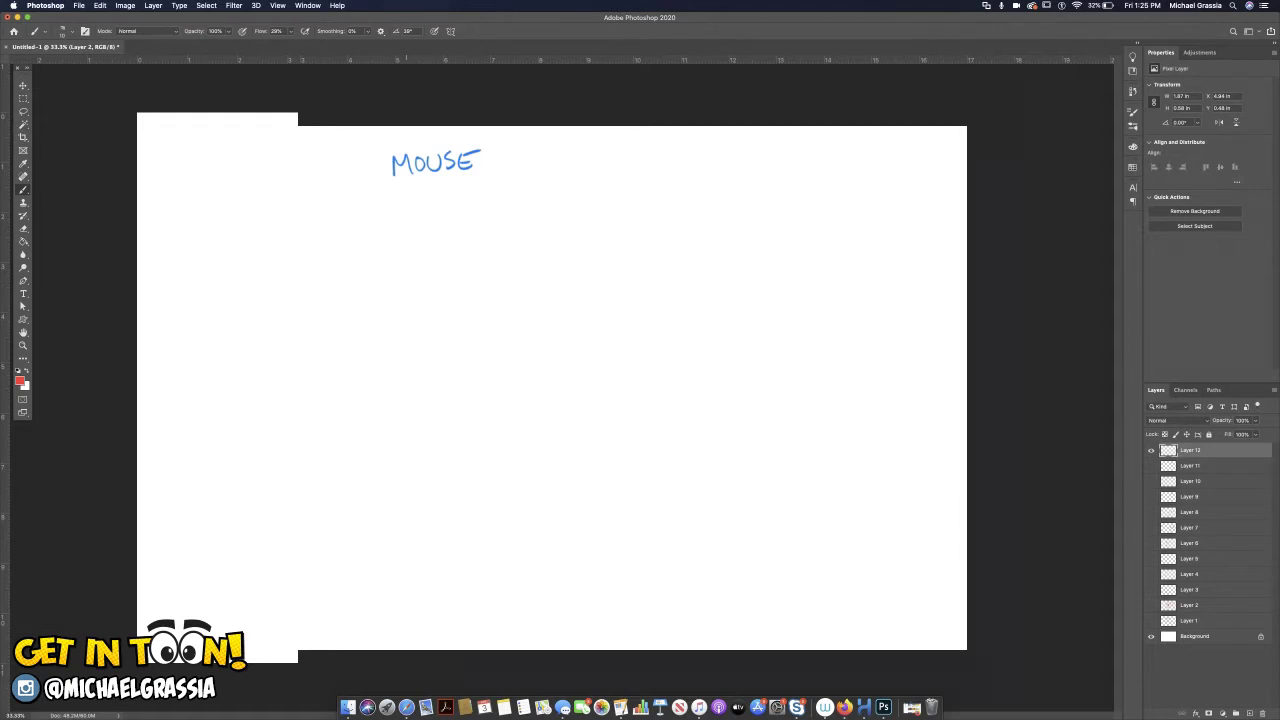
Handwrite "GARBAGE MAN" and "LAID BACK" on two lines beneath "MOUSE".
{"action": "left_click_drag", "start_coordinate": [409, 186], "coordinate": [428, 198]}
{"action": "mouse_move", "coordinate": [431, 203]}
{"action": "left_mouse_down"}
{"action": "mouse_move", "coordinate": [438, 188]}
{"action": "mouse_move", "coordinate": [444, 203]}
{"action": "mouse_move", "coordinate": [474, 192]}
{"action": "mouse_move", "coordinate": [496, 203]}
{"action": "mouse_move", "coordinate": [503, 183]}
{"action": "left_mouse_up"}
{"action": "mouse_move", "coordinate": [489, 193]}
{"action": "left_mouse_down"}
{"action": "mouse_move", "coordinate": [551, 198]}
{"action": "mouse_move", "coordinate": [572, 183]}
{"action": "left_mouse_up"}
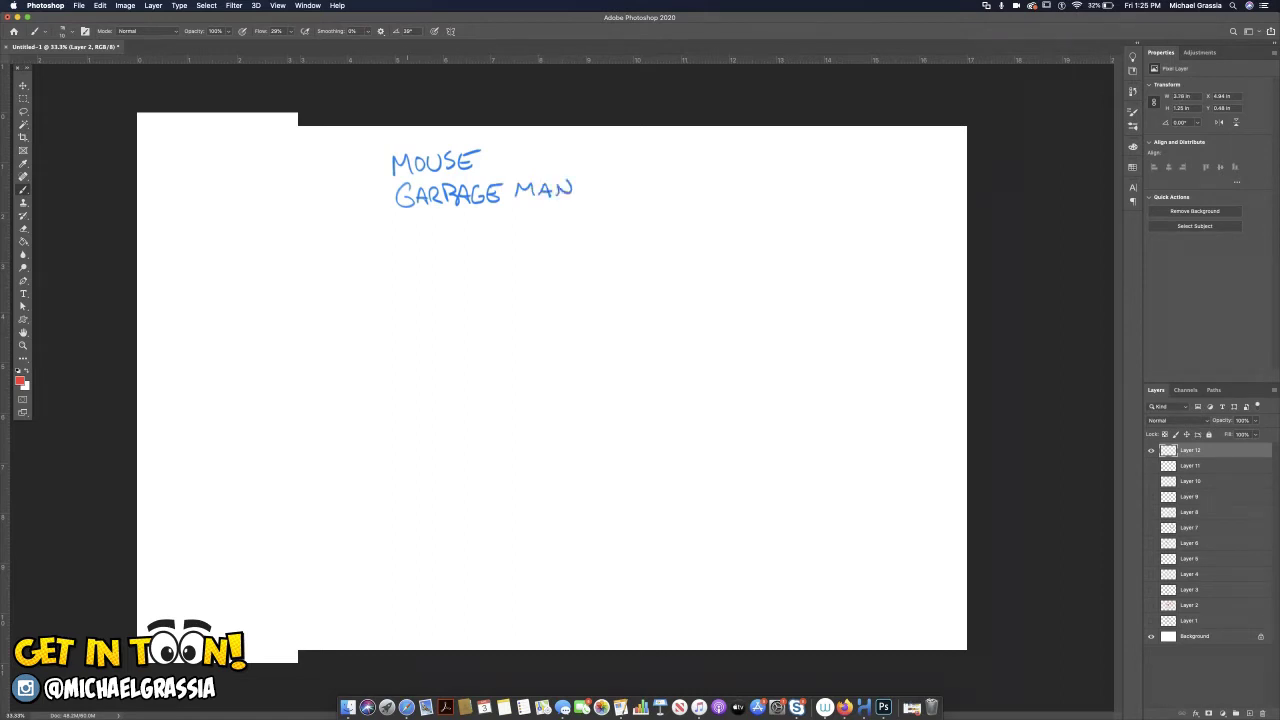
{"action": "left_click_drag", "start_coordinate": [401, 219], "coordinate": [441, 234]}
{"action": "mouse_move", "coordinate": [442, 217]}
{"action": "left_mouse_down"}
{"action": "mouse_move", "coordinate": [442, 234]}
{"action": "mouse_move", "coordinate": [468, 234]}
{"action": "left_mouse_up"}
{"action": "left_click_drag", "start_coordinate": [469, 214], "coordinate": [471, 235]}
{"action": "mouse_move", "coordinate": [490, 216]}
{"action": "left_mouse_down"}
{"action": "mouse_move", "coordinate": [486, 232]}
{"action": "mouse_move", "coordinate": [517, 229]}
{"action": "left_mouse_up"}
{"action": "mouse_move", "coordinate": [526, 213]}
{"action": "left_mouse_down"}
{"action": "mouse_move", "coordinate": [526, 230]}
{"action": "mouse_move", "coordinate": [545, 226]}
{"action": "left_mouse_up"}
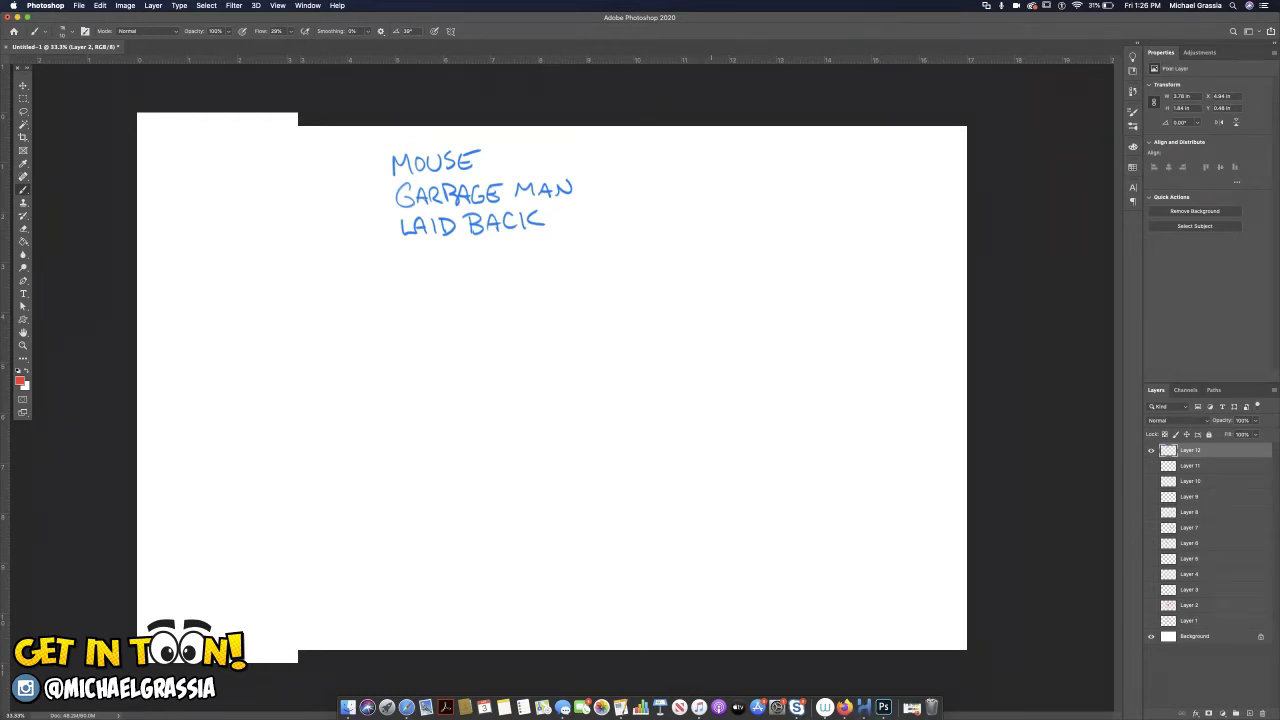
Sketch the mouse character's round head, curved line of action and a bent arm gesture in blue.
{"action": "mouse_move", "coordinate": [745, 285]}
{"action": "left_mouse_down"}
{"action": "mouse_move", "coordinate": [760, 300]}
{"action": "mouse_move", "coordinate": [700, 330]}
{"action": "mouse_move", "coordinate": [760, 285]}
{"action": "mouse_move", "coordinate": [735, 345]}
{"action": "mouse_move", "coordinate": [764, 295]}
{"action": "left_mouse_up"}
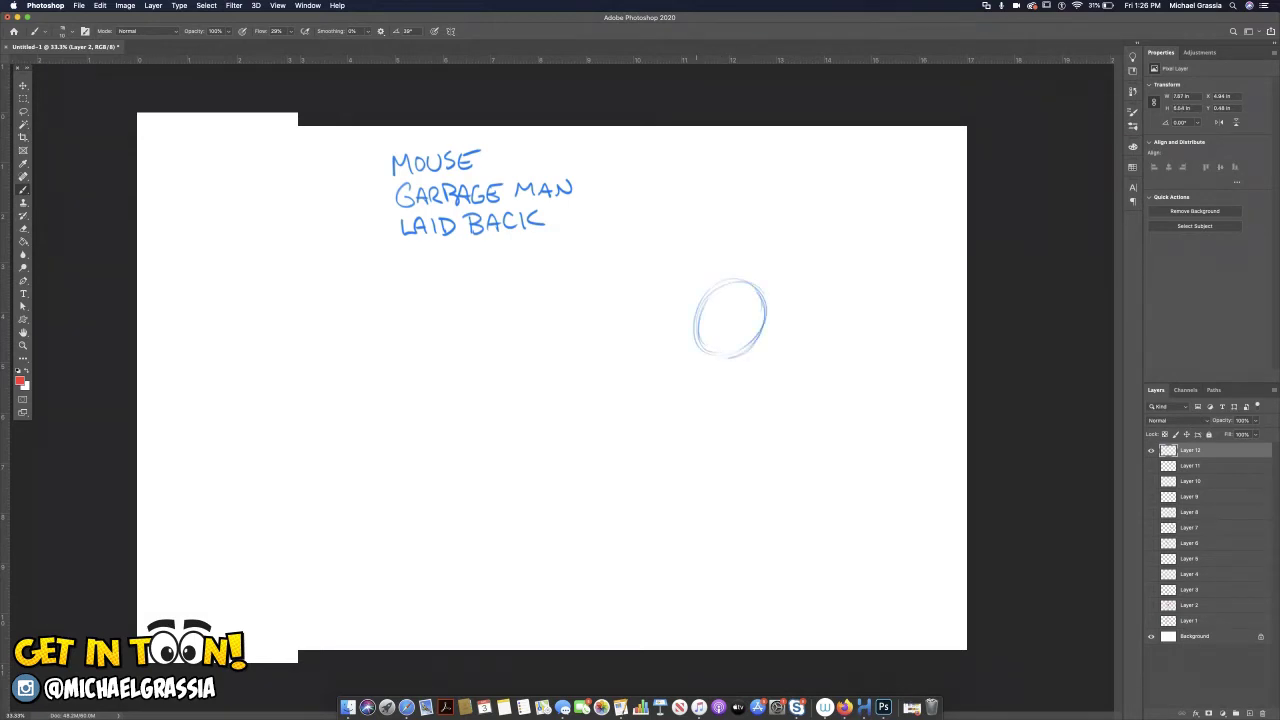
{"action": "mouse_move", "coordinate": [712, 345]}
{"action": "left_mouse_down"}
{"action": "mouse_move", "coordinate": [704, 462]}
{"action": "mouse_move", "coordinate": [718, 498]}
{"action": "left_mouse_up"}
{"action": "left_click_drag", "start_coordinate": [712, 378], "coordinate": [710, 478]}
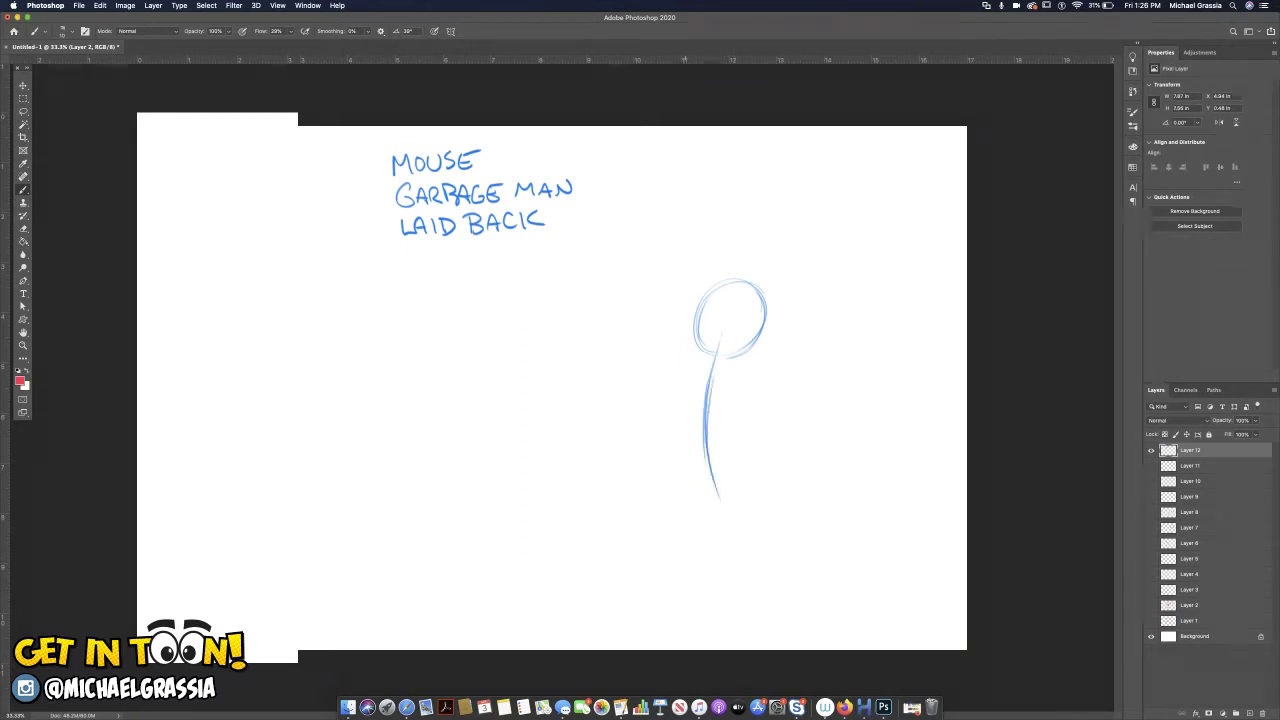
{"action": "left_click_drag", "start_coordinate": [716, 356], "coordinate": [635, 409]}
{"action": "left_click_drag", "start_coordinate": [642, 407], "coordinate": [672, 411]}
{"action": "left_click_drag", "start_coordinate": [620, 410], "coordinate": [679, 409]}
{"action": "left_click_drag", "start_coordinate": [713, 474], "coordinate": [725, 498]}
Darken the outline of the mouse's head with heavier curved strokes.
{"action": "mouse_move", "coordinate": [703, 289]}
{"action": "left_mouse_down"}
{"action": "mouse_move", "coordinate": [720, 282]}
{"action": "mouse_move", "coordinate": [757, 300]}
{"action": "left_mouse_up"}
{"action": "mouse_move", "coordinate": [700, 289]}
{"action": "left_mouse_down"}
{"action": "mouse_move", "coordinate": [766, 306]}
{"action": "mouse_move", "coordinate": [691, 326]}
{"action": "mouse_move", "coordinate": [736, 356]}
{"action": "mouse_move", "coordinate": [746, 348]}
{"action": "left_mouse_up"}
{"action": "left_click_drag", "start_coordinate": [768, 300], "coordinate": [760, 346]}
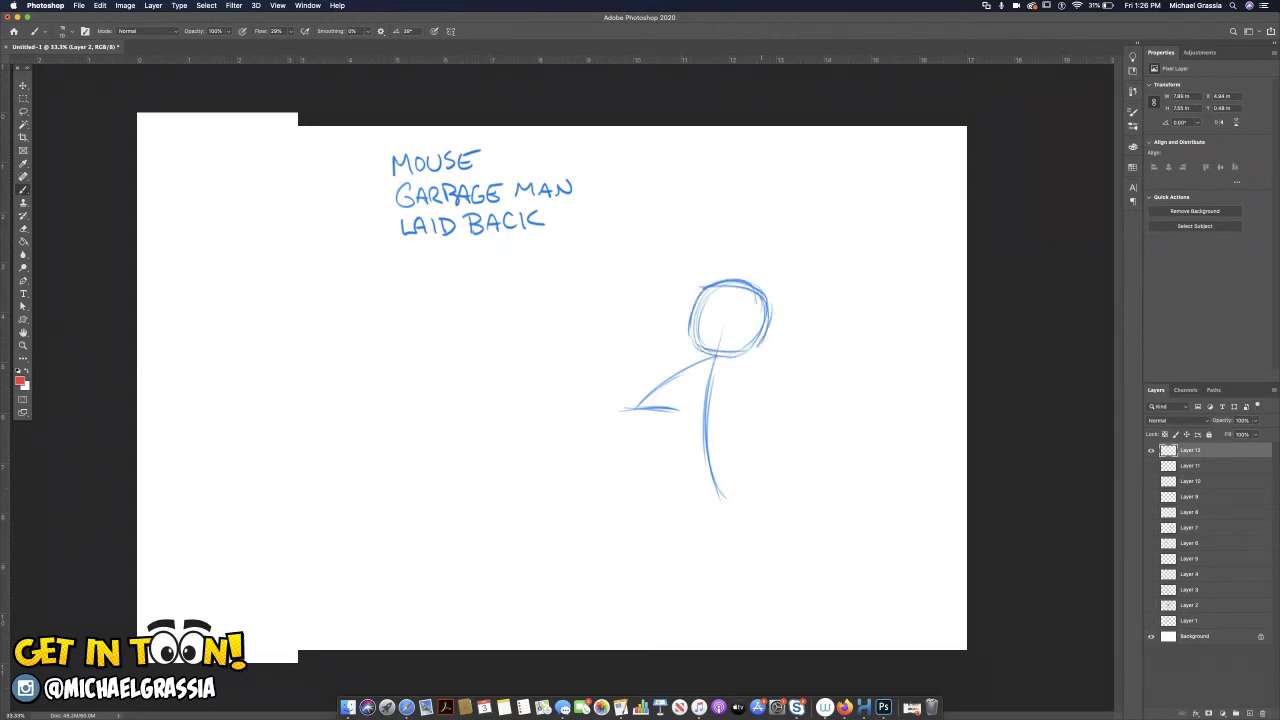
{"action": "mouse_move", "coordinate": [698, 298]}
{"action": "left_mouse_down"}
{"action": "mouse_move", "coordinate": [690, 350]}
{"action": "mouse_move", "coordinate": [718, 352]}
{"action": "mouse_move", "coordinate": [760, 284]}
{"action": "left_mouse_up"}
Draw a rounded barrel-shaped torso around the line of action below the head.
{"action": "mouse_move", "coordinate": [680, 352]}
{"action": "left_mouse_down"}
{"action": "mouse_move", "coordinate": [747, 360]}
{"action": "mouse_move", "coordinate": [764, 378]}
{"action": "mouse_move", "coordinate": [751, 434]}
{"action": "left_mouse_up"}
{"action": "mouse_move", "coordinate": [679, 365]}
{"action": "left_mouse_down"}
{"action": "mouse_move", "coordinate": [665, 448]}
{"action": "mouse_move", "coordinate": [734, 460]}
{"action": "mouse_move", "coordinate": [768, 394]}
{"action": "mouse_move", "coordinate": [766, 432]}
{"action": "left_mouse_up"}
{"action": "left_click_drag", "start_coordinate": [765, 420], "coordinate": [758, 444]}
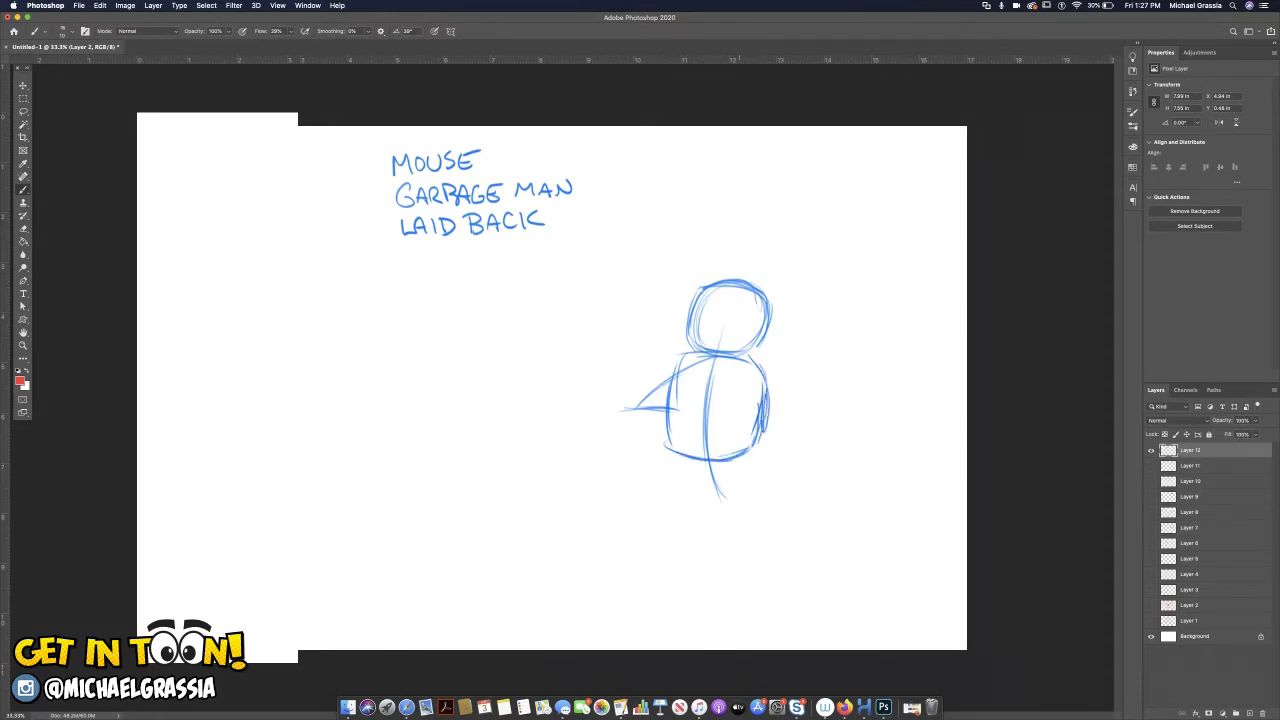
Sketch the mouse's arms, one bent with the hand at the hip and the other reaching outward with an oval hand.
{"action": "left_click_drag", "start_coordinate": [706, 352], "coordinate": [666, 392]}
{"action": "mouse_move", "coordinate": [696, 354]}
{"action": "left_mouse_down"}
{"action": "mouse_move", "coordinate": [668, 444]}
{"action": "mouse_move", "coordinate": [686, 458]}
{"action": "left_mouse_up"}
{"action": "mouse_move", "coordinate": [760, 376]}
{"action": "left_mouse_down"}
{"action": "mouse_move", "coordinate": [734, 456]}
{"action": "mouse_move", "coordinate": [760, 372]}
{"action": "mouse_move", "coordinate": [746, 358]}
{"action": "mouse_move", "coordinate": [700, 356]}
{"action": "mouse_move", "coordinate": [716, 357]}
{"action": "mouse_move", "coordinate": [624, 394]}
{"action": "left_mouse_up"}
{"action": "left_click_drag", "start_coordinate": [696, 352], "coordinate": [636, 376]}
{"action": "mouse_move", "coordinate": [640, 376]}
{"action": "left_mouse_down"}
{"action": "mouse_move", "coordinate": [608, 400]}
{"action": "mouse_move", "coordinate": [628, 384]}
{"action": "left_mouse_up"}
{"action": "mouse_move", "coordinate": [628, 382]}
{"action": "left_mouse_down"}
{"action": "mouse_move", "coordinate": [618, 396]}
{"action": "mouse_move", "coordinate": [682, 375]}
{"action": "mouse_move", "coordinate": [606, 404]}
{"action": "mouse_move", "coordinate": [680, 402]}
{"action": "mouse_move", "coordinate": [614, 396]}
{"action": "mouse_move", "coordinate": [600, 418]}
{"action": "mouse_move", "coordinate": [660, 422]}
{"action": "mouse_move", "coordinate": [662, 440]}
{"action": "mouse_move", "coordinate": [688, 404]}
{"action": "left_mouse_up"}
{"action": "mouse_move", "coordinate": [752, 358]}
{"action": "left_mouse_down"}
{"action": "mouse_move", "coordinate": [792, 390]}
{"action": "mouse_move", "coordinate": [822, 370]}
{"action": "left_mouse_up"}
{"action": "mouse_move", "coordinate": [766, 400]}
{"action": "left_mouse_down"}
{"action": "mouse_move", "coordinate": [792, 411]}
{"action": "mouse_move", "coordinate": [828, 396]}
{"action": "mouse_move", "coordinate": [842, 367]}
{"action": "mouse_move", "coordinate": [828, 392]}
{"action": "left_mouse_up"}
{"action": "left_click_drag", "start_coordinate": [826, 388], "coordinate": [840, 386]}
Sketch the mouse's two legs crossed beneath the torso, with a large foot on the standing leg.
{"action": "left_click_drag", "start_coordinate": [680, 456], "coordinate": [708, 503]}
{"action": "left_click_drag", "start_coordinate": [682, 470], "coordinate": [710, 506]}
{"action": "left_click_drag", "start_coordinate": [715, 512], "coordinate": [752, 501]}
{"action": "mouse_move", "coordinate": [737, 507]}
{"action": "left_mouse_down"}
{"action": "mouse_move", "coordinate": [763, 494]}
{"action": "mouse_move", "coordinate": [727, 490]}
{"action": "mouse_move", "coordinate": [747, 480]}
{"action": "mouse_move", "coordinate": [777, 509]}
{"action": "mouse_move", "coordinate": [750, 522]}
{"action": "left_mouse_up"}
{"action": "mouse_move", "coordinate": [752, 454]}
{"action": "left_mouse_down"}
{"action": "mouse_move", "coordinate": [742, 538]}
{"action": "mouse_move", "coordinate": [758, 526]}
{"action": "mouse_move", "coordinate": [726, 508]}
{"action": "left_mouse_up"}
{"action": "mouse_move", "coordinate": [730, 502]}
{"action": "left_mouse_down"}
{"action": "mouse_move", "coordinate": [716, 524]}
{"action": "mouse_move", "coordinate": [782, 526]}
{"action": "mouse_move", "coordinate": [712, 546]}
{"action": "mouse_move", "coordinate": [768, 544]}
{"action": "left_mouse_up"}
Sketch a cylindrical garbage can with a lid under the leaning elbow and add two large oval ears to the head.
{"action": "mouse_move", "coordinate": [612, 410]}
{"action": "left_mouse_down"}
{"action": "mouse_move", "coordinate": [612, 428]}
{"action": "mouse_move", "coordinate": [634, 430]}
{"action": "left_mouse_up"}
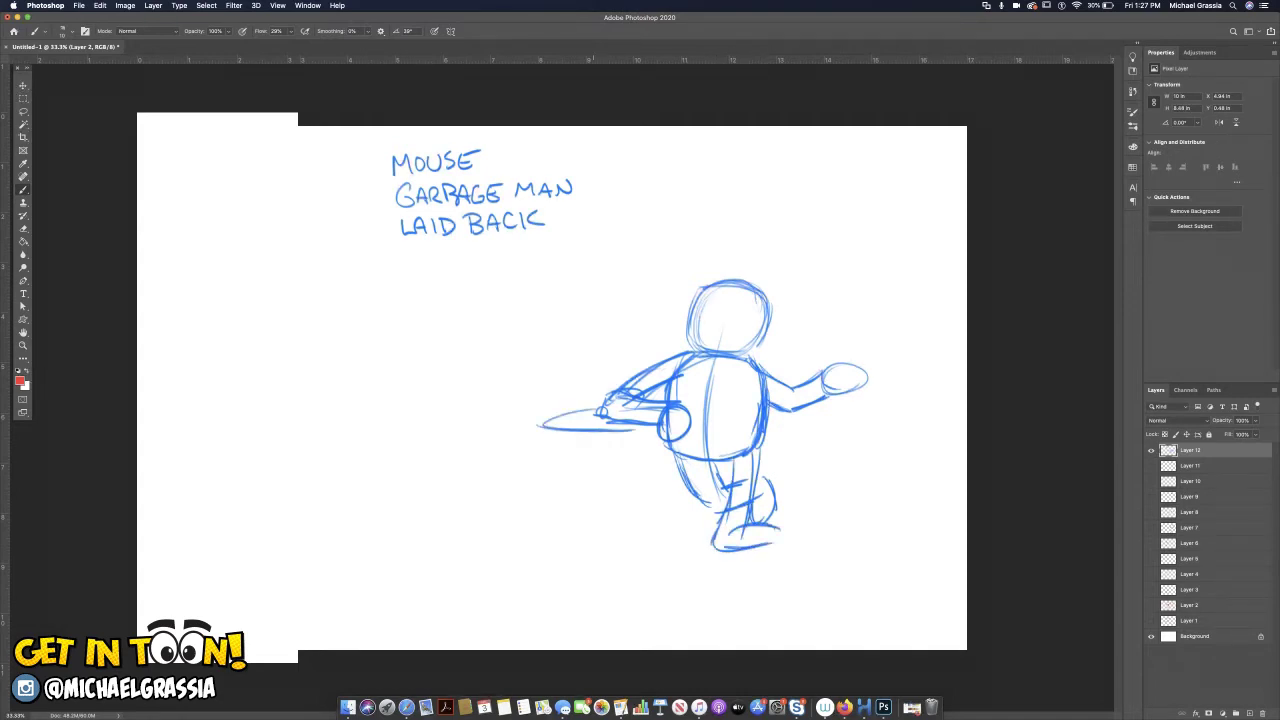
{"action": "mouse_move", "coordinate": [538, 428]}
{"action": "left_mouse_down"}
{"action": "mouse_move", "coordinate": [548, 446]}
{"action": "mouse_move", "coordinate": [634, 450]}
{"action": "left_mouse_up"}
{"action": "left_click_drag", "start_coordinate": [548, 452], "coordinate": [548, 548]}
{"action": "mouse_move", "coordinate": [546, 460]}
{"action": "left_mouse_down"}
{"action": "mouse_move", "coordinate": [556, 555]}
{"action": "mouse_move", "coordinate": [626, 556]}
{"action": "left_mouse_up"}
{"action": "left_click_drag", "start_coordinate": [644, 452], "coordinate": [644, 544]}
{"action": "mouse_move", "coordinate": [712, 284]}
{"action": "left_mouse_down"}
{"action": "mouse_move", "coordinate": [687, 245]}
{"action": "mouse_move", "coordinate": [670, 250]}
{"action": "mouse_move", "coordinate": [657, 302]}
{"action": "mouse_move", "coordinate": [686, 312]}
{"action": "left_mouse_up"}
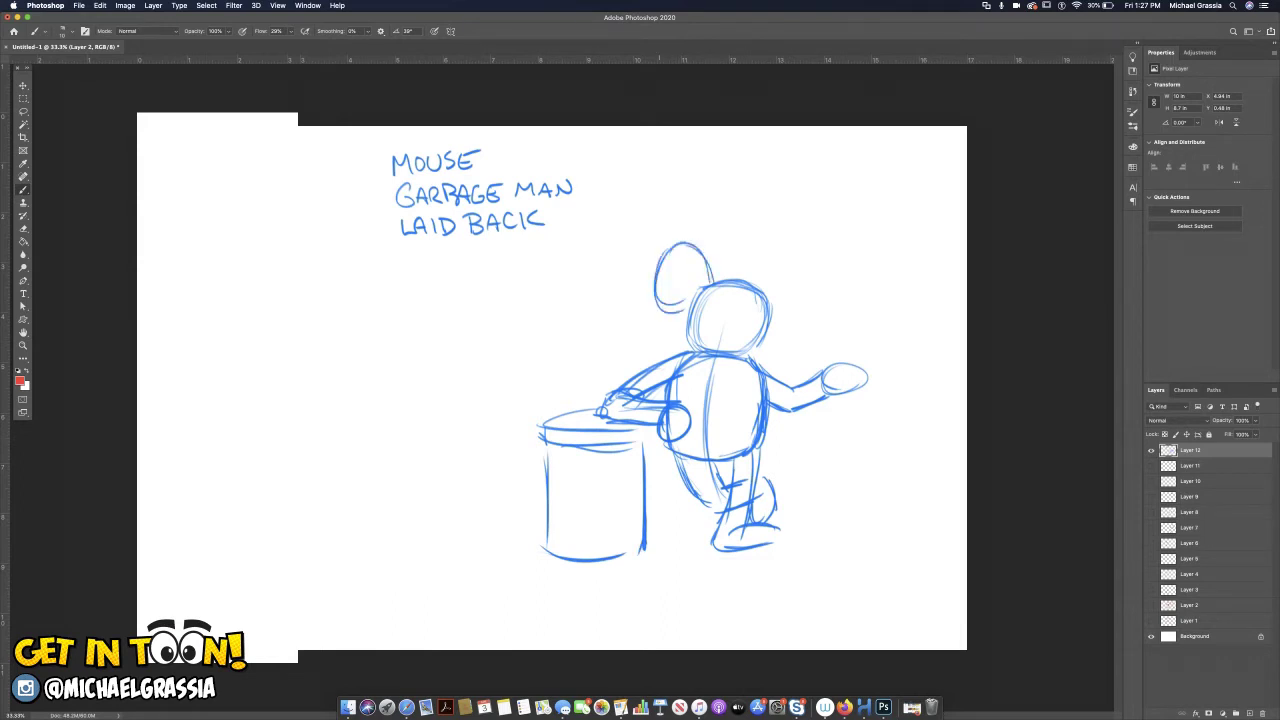
{"action": "mouse_move", "coordinate": [760, 288]}
{"action": "left_mouse_down"}
{"action": "mouse_move", "coordinate": [796, 246]}
{"action": "mouse_move", "coordinate": [822, 272]}
{"action": "mouse_move", "coordinate": [800, 306]}
{"action": "mouse_move", "coordinate": [816, 248]}
{"action": "mouse_move", "coordinate": [770, 258]}
{"action": "left_mouse_up"}
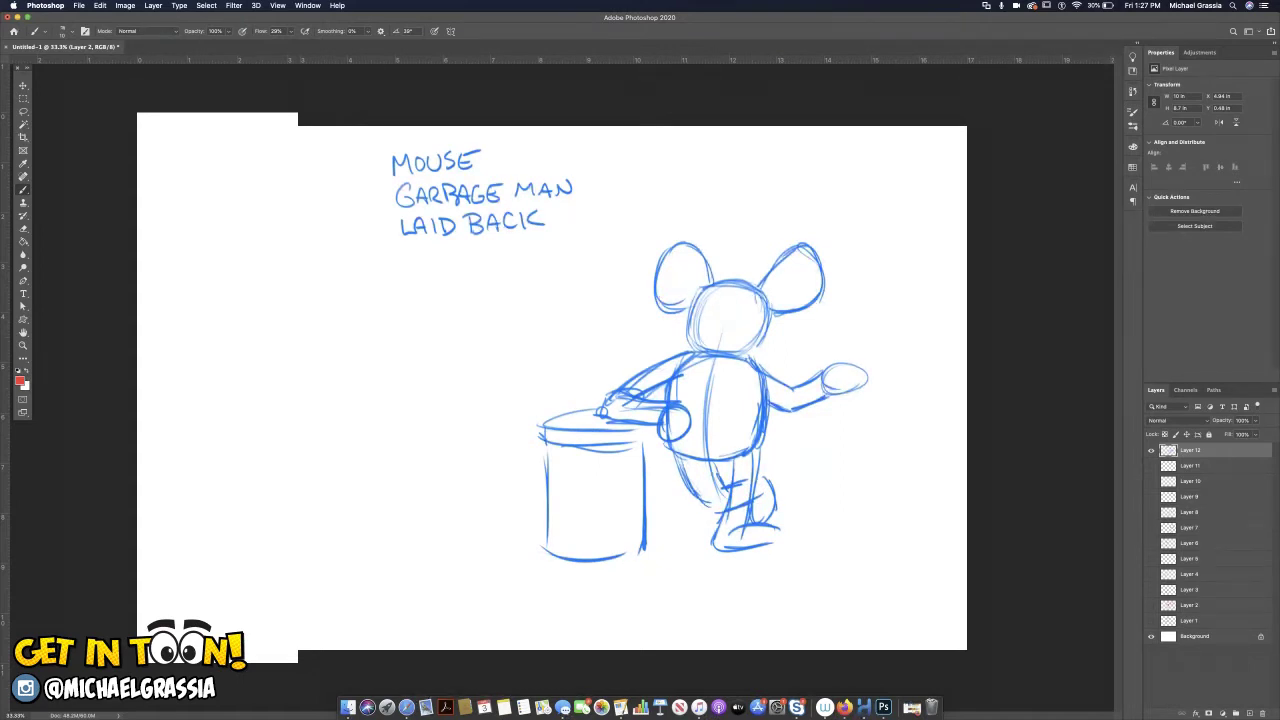
Fade the blue sketch layer to about 40% opacity and add a new layer above it.
{"action": "left_click", "coordinate": [1255, 420]}
{"action": "left_click_drag", "start_coordinate": [1255, 433], "coordinate": [1229, 433]}
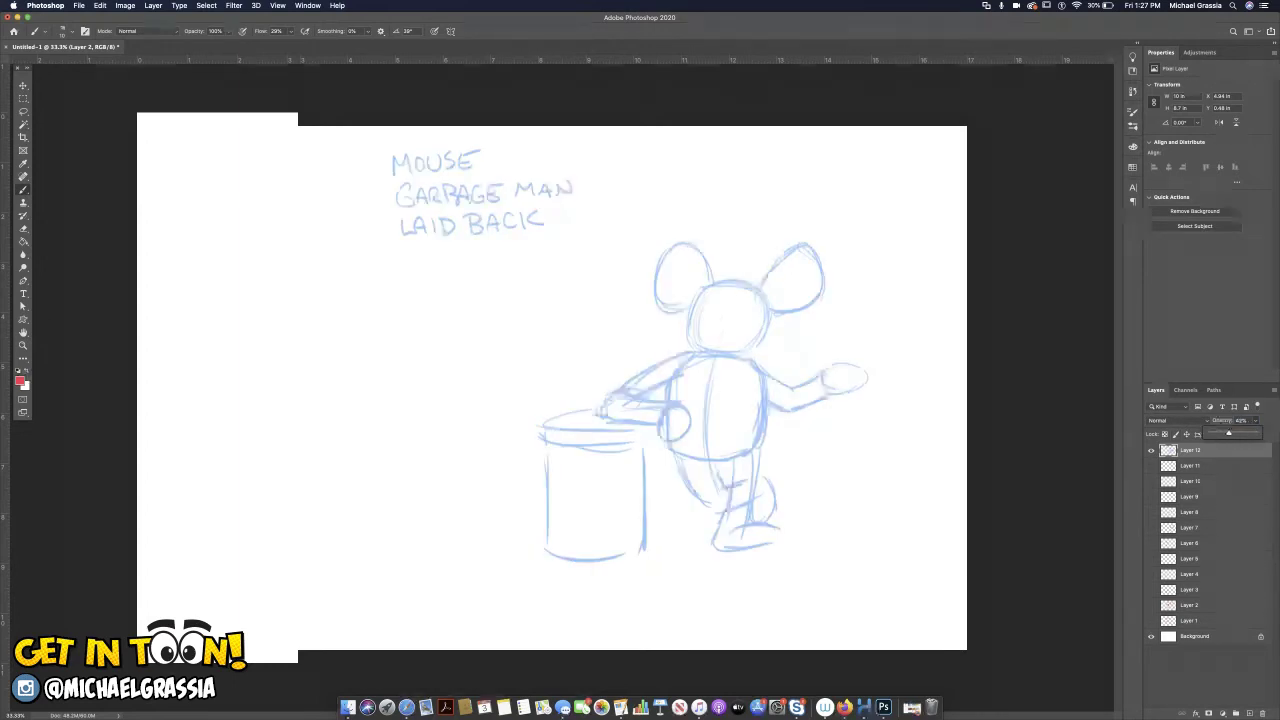
{"action": "key", "text": "super+shift+alt+n"}
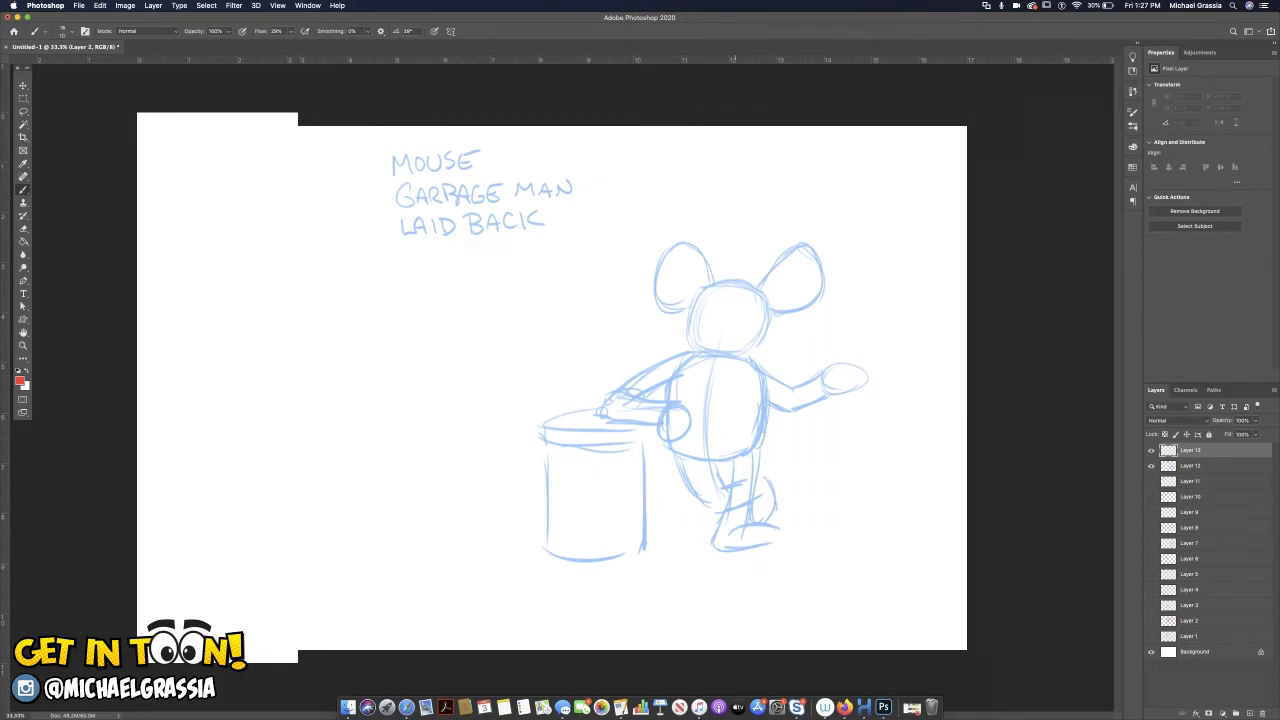
Draw the mouse's face in black with half-closed eyes, raised brows, a pointed snout with dark nose and a smirking mouth.
{"action": "mouse_move", "coordinate": [753, 298]}
{"action": "left_mouse_down"}
{"action": "mouse_move", "coordinate": [745, 342]}
{"action": "mouse_move", "coordinate": [762, 318]}
{"action": "mouse_move", "coordinate": [747, 315]}
{"action": "left_mouse_up"}
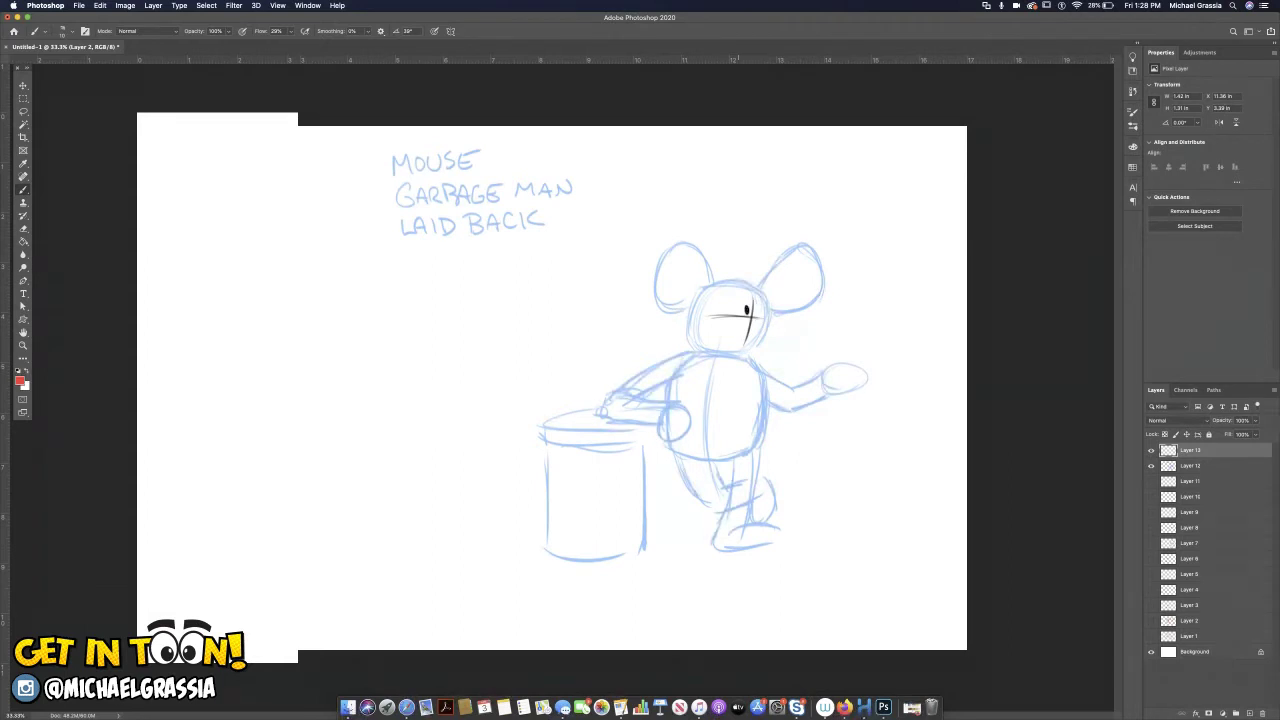
{"action": "key", "text": "super+z"}
{"action": "mouse_move", "coordinate": [732, 307]}
{"action": "left_mouse_down"}
{"action": "mouse_move", "coordinate": [762, 309]}
{"action": "mouse_move", "coordinate": [746, 311]}
{"action": "left_mouse_up"}
{"action": "left_click_drag", "start_coordinate": [752, 300], "coordinate": [763, 302]}
{"action": "mouse_move", "coordinate": [740, 318]}
{"action": "left_mouse_down"}
{"action": "mouse_move", "coordinate": [776, 320]}
{"action": "mouse_move", "coordinate": [774, 336]}
{"action": "mouse_move", "coordinate": [740, 348]}
{"action": "mouse_move", "coordinate": [778, 320]}
{"action": "mouse_move", "coordinate": [748, 346]}
{"action": "mouse_move", "coordinate": [714, 334]}
{"action": "mouse_move", "coordinate": [722, 362]}
{"action": "mouse_move", "coordinate": [748, 349]}
{"action": "left_mouse_up"}
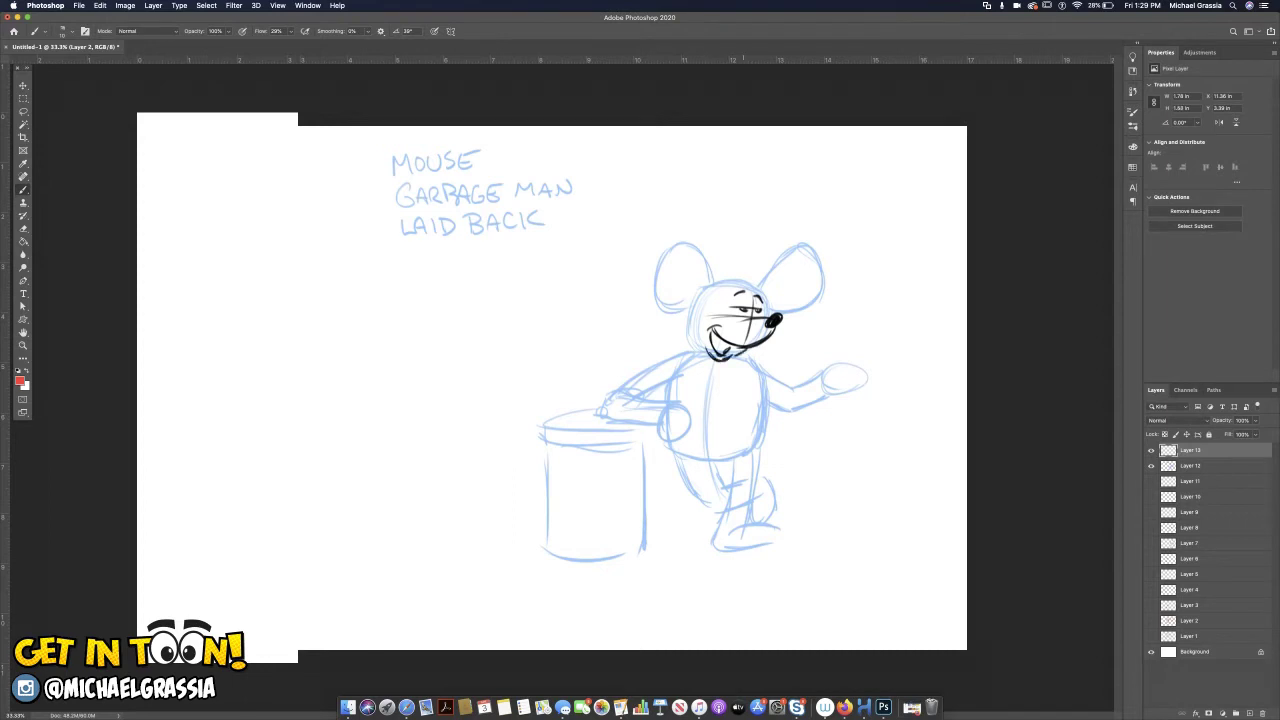
Ink the furry cheek, the top of the head and both ears, placing the far ear closer in on the head.
{"action": "mouse_move", "coordinate": [692, 303]}
{"action": "left_mouse_down"}
{"action": "mouse_move", "coordinate": [684, 346]}
{"action": "mouse_move", "coordinate": [698, 354]}
{"action": "left_mouse_up"}
{"action": "mouse_move", "coordinate": [742, 273]}
{"action": "left_mouse_down"}
{"action": "mouse_move", "coordinate": [760, 290]}
{"action": "mouse_move", "coordinate": [750, 273]}
{"action": "left_mouse_up"}
{"action": "mouse_move", "coordinate": [672, 246]}
{"action": "left_mouse_down"}
{"action": "mouse_move", "coordinate": [710, 288]}
{"action": "mouse_move", "coordinate": [656, 304]}
{"action": "mouse_move", "coordinate": [686, 314]}
{"action": "left_mouse_up"}
{"action": "mouse_move", "coordinate": [692, 258]}
{"action": "left_mouse_down"}
{"action": "mouse_move", "coordinate": [678, 292]}
{"action": "mouse_move", "coordinate": [662, 292]}
{"action": "left_mouse_up"}
{"action": "mouse_move", "coordinate": [759, 294]}
{"action": "left_mouse_down"}
{"action": "mouse_move", "coordinate": [766, 314]}
{"action": "mouse_move", "coordinate": [746, 238]}
{"action": "mouse_move", "coordinate": [764, 288]}
{"action": "left_mouse_up"}
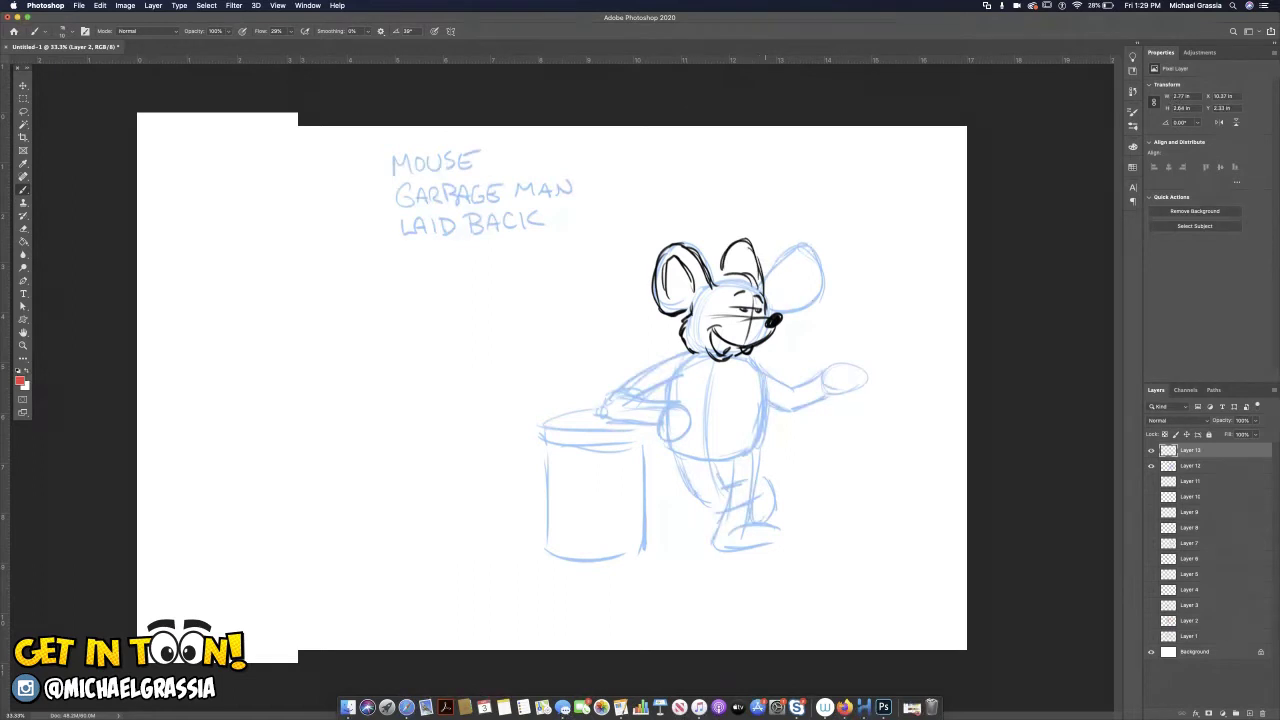
Ink the torso's edge, the leaning arm with its hanging hand, and the outstretched arm with an open hand.
{"action": "left_click_drag", "start_coordinate": [744, 362], "coordinate": [758, 444]}
{"action": "mouse_move", "coordinate": [760, 400]}
{"action": "left_mouse_down"}
{"action": "mouse_move", "coordinate": [762, 440]}
{"action": "mouse_move", "coordinate": [758, 422]}
{"action": "left_mouse_up"}
{"action": "left_click_drag", "start_coordinate": [665, 385], "coordinate": [663, 398]}
{"action": "mouse_move", "coordinate": [692, 350]}
{"action": "left_mouse_down"}
{"action": "mouse_move", "coordinate": [608, 408]}
{"action": "mouse_move", "coordinate": [644, 422]}
{"action": "mouse_move", "coordinate": [648, 397]}
{"action": "mouse_move", "coordinate": [676, 406]}
{"action": "mouse_move", "coordinate": [667, 384]}
{"action": "mouse_move", "coordinate": [656, 436]}
{"action": "mouse_move", "coordinate": [666, 450]}
{"action": "mouse_move", "coordinate": [688, 446]}
{"action": "left_mouse_up"}
{"action": "left_click_drag", "start_coordinate": [686, 422], "coordinate": [689, 425]}
{"action": "mouse_move", "coordinate": [748, 356]}
{"action": "left_mouse_down"}
{"action": "mouse_move", "coordinate": [792, 384]}
{"action": "mouse_move", "coordinate": [824, 369]}
{"action": "mouse_move", "coordinate": [764, 407]}
{"action": "mouse_move", "coordinate": [824, 391]}
{"action": "mouse_move", "coordinate": [850, 352]}
{"action": "mouse_move", "coordinate": [852, 368]}
{"action": "left_mouse_up"}
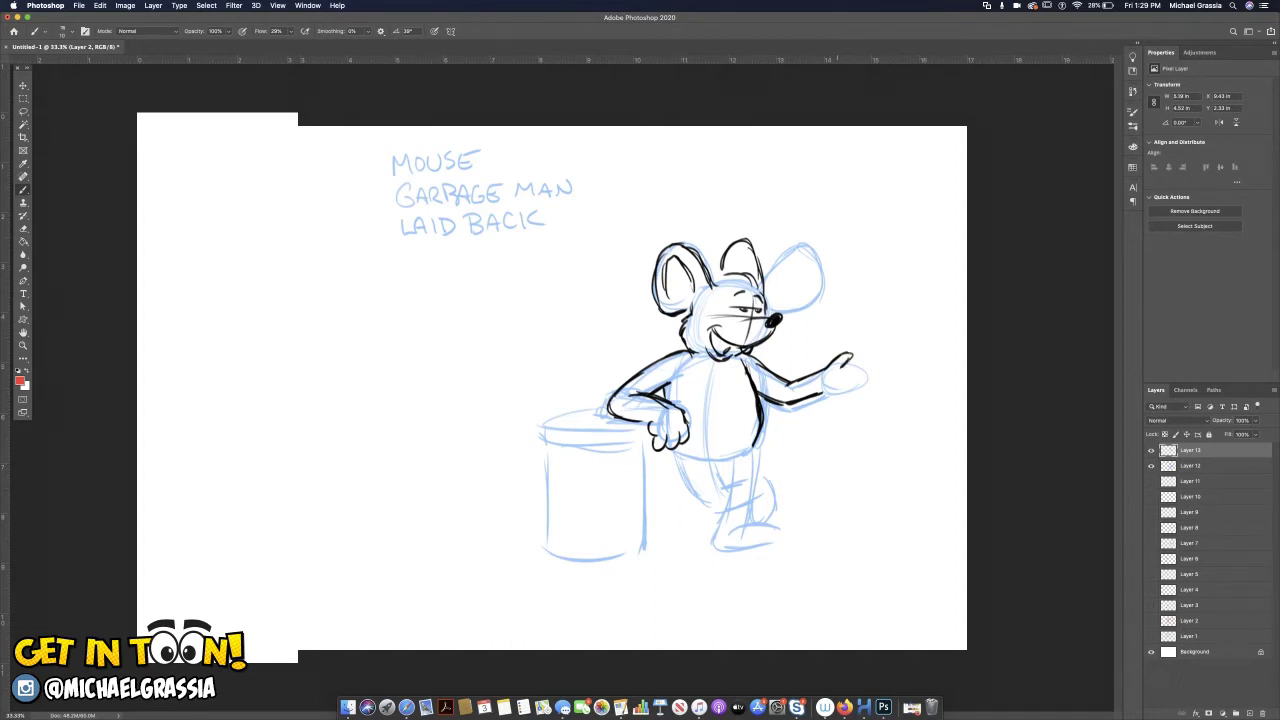
{"action": "left_click_drag", "start_coordinate": [852, 358], "coordinate": [875, 359]}
{"action": "mouse_move", "coordinate": [874, 362]}
{"action": "left_mouse_down"}
{"action": "mouse_move", "coordinate": [853, 390]}
{"action": "mouse_move", "coordinate": [820, 396]}
{"action": "left_mouse_up"}
Ink the mouse's crossed legs and foot, and add a curved tail behind them.
{"action": "mouse_move", "coordinate": [752, 452]}
{"action": "left_mouse_down"}
{"action": "mouse_move", "coordinate": [748, 524]}
{"action": "mouse_move", "coordinate": [749, 512]}
{"action": "left_mouse_up"}
{"action": "mouse_move", "coordinate": [723, 468]}
{"action": "left_mouse_down"}
{"action": "mouse_move", "coordinate": [720, 528]}
{"action": "mouse_move", "coordinate": [774, 520]}
{"action": "mouse_move", "coordinate": [714, 544]}
{"action": "mouse_move", "coordinate": [775, 545]}
{"action": "mouse_move", "coordinate": [776, 524]}
{"action": "left_mouse_up"}
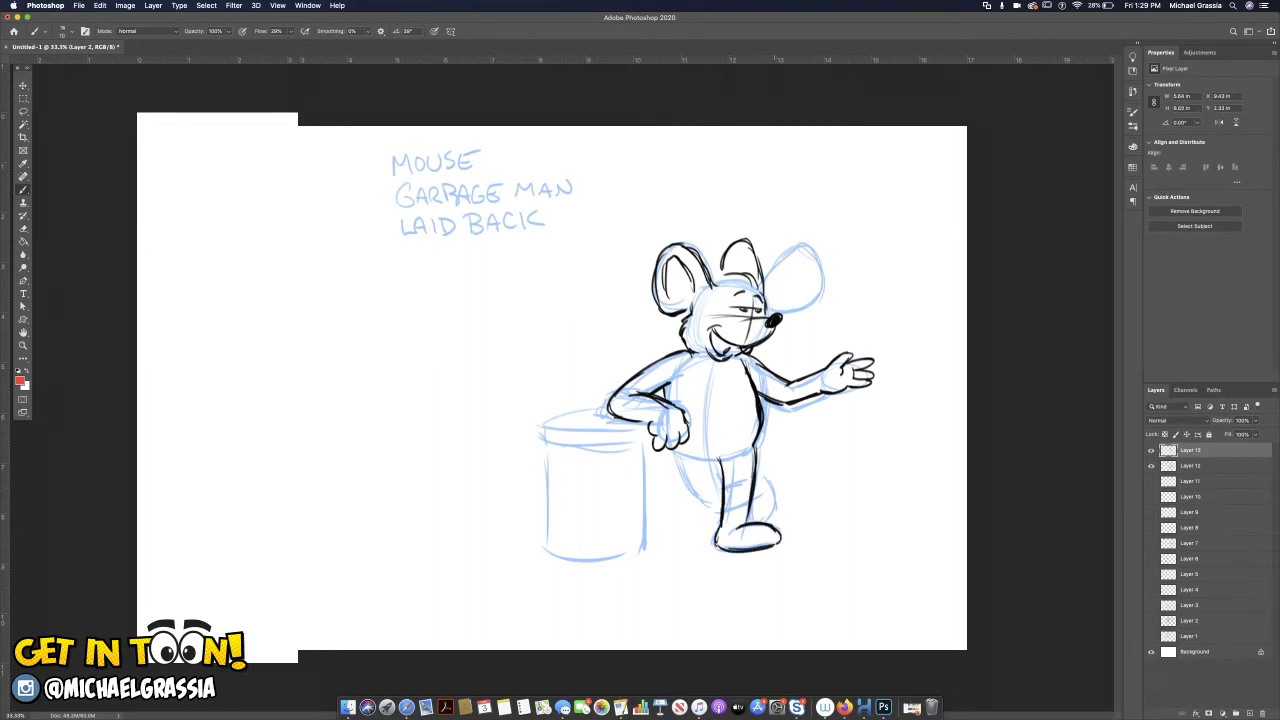
{"action": "mouse_move", "coordinate": [674, 448]}
{"action": "left_mouse_down"}
{"action": "mouse_move", "coordinate": [686, 500]}
{"action": "mouse_move", "coordinate": [722, 514]}
{"action": "left_mouse_up"}
{"action": "mouse_move", "coordinate": [710, 460]}
{"action": "left_mouse_down"}
{"action": "mouse_move", "coordinate": [706, 490]}
{"action": "mouse_move", "coordinate": [724, 482]}
{"action": "mouse_move", "coordinate": [768, 520]}
{"action": "left_mouse_up"}
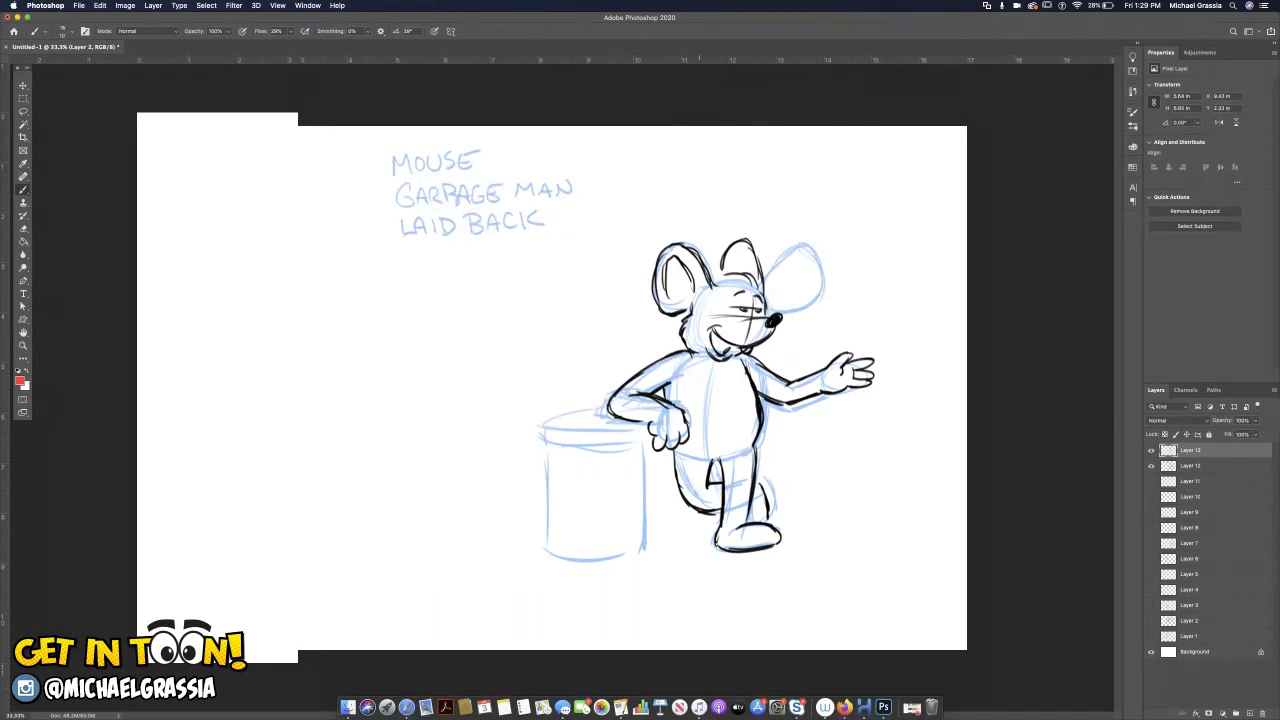
{"action": "mouse_move", "coordinate": [672, 464]}
{"action": "left_mouse_down"}
{"action": "mouse_move", "coordinate": [656, 524]}
{"action": "mouse_move", "coordinate": [698, 530]}
{"action": "left_mouse_up"}
Ink the garbage can with its lid, handle and rim details, and hide the blue sketch layer.
{"action": "mouse_move", "coordinate": [580, 416]}
{"action": "left_mouse_down"}
{"action": "mouse_move", "coordinate": [605, 409]}
{"action": "mouse_move", "coordinate": [544, 423]}
{"action": "mouse_move", "coordinate": [638, 423]}
{"action": "left_mouse_up"}
{"action": "mouse_move", "coordinate": [541, 423]}
{"action": "left_mouse_down"}
{"action": "mouse_move", "coordinate": [545, 443]}
{"action": "mouse_move", "coordinate": [644, 437]}
{"action": "mouse_move", "coordinate": [550, 456]}
{"action": "mouse_move", "coordinate": [546, 554]}
{"action": "mouse_move", "coordinate": [606, 558]}
{"action": "left_mouse_up"}
{"action": "left_click_drag", "start_coordinate": [643, 456], "coordinate": [643, 528]}
{"action": "left_click_drag", "start_coordinate": [643, 480], "coordinate": [643, 542]}
{"action": "left_click_drag", "start_coordinate": [645, 534], "coordinate": [620, 556]}
{"action": "left_click_drag", "start_coordinate": [572, 463], "coordinate": [550, 468]}
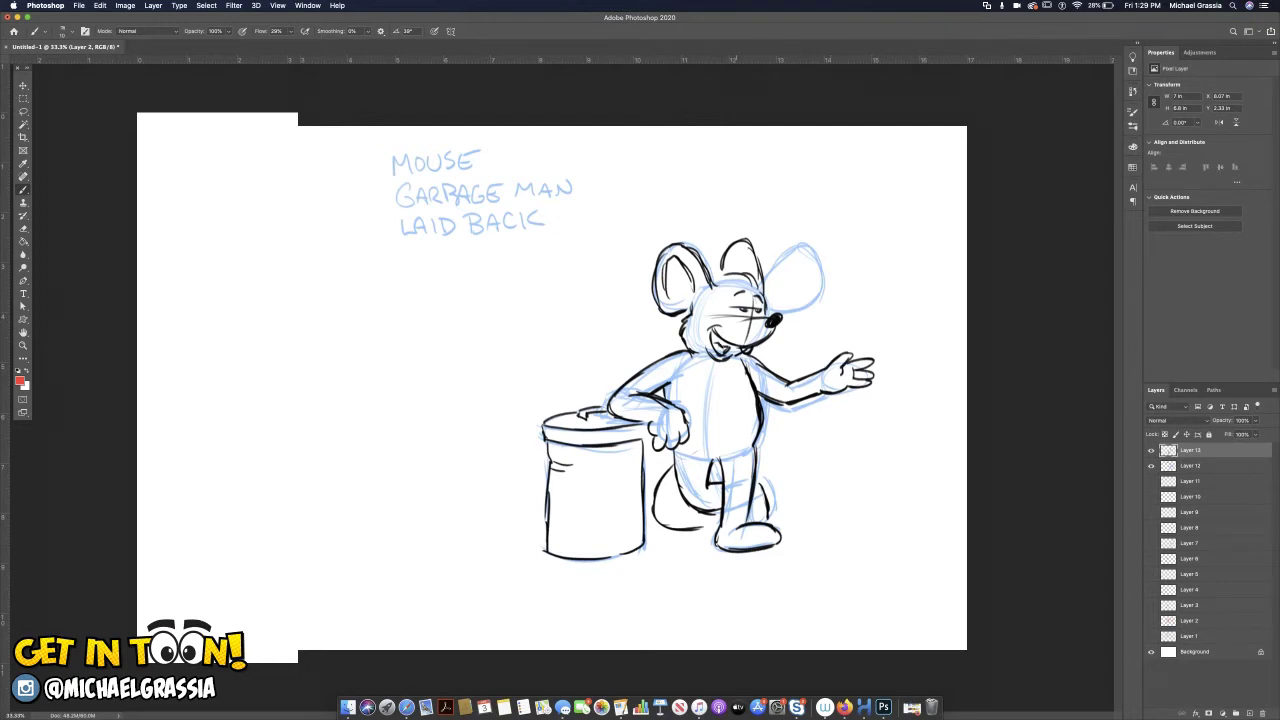
{"action": "left_click", "coordinate": [1151, 465]}
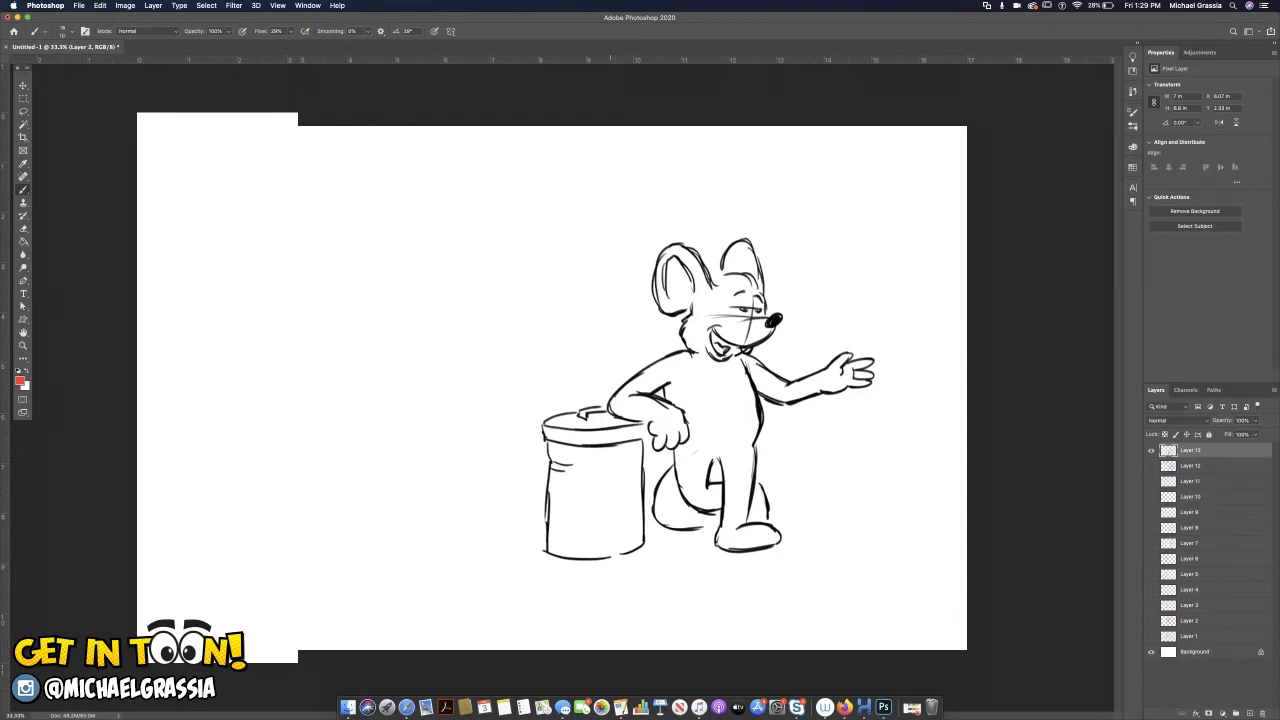
Draw rolled-up sleeve cuffs on both arms and a trouser cuff above the standing foot.
{"action": "mouse_move", "coordinate": [611, 406]}
{"action": "left_mouse_down"}
{"action": "mouse_move", "coordinate": [642, 394]}
{"action": "mouse_move", "coordinate": [612, 391]}
{"action": "mouse_move", "coordinate": [605, 410]}
{"action": "left_mouse_up"}
{"action": "left_click_drag", "start_coordinate": [789, 379], "coordinate": [778, 401]}
{"action": "left_click_drag", "start_coordinate": [779, 397], "coordinate": [785, 408]}
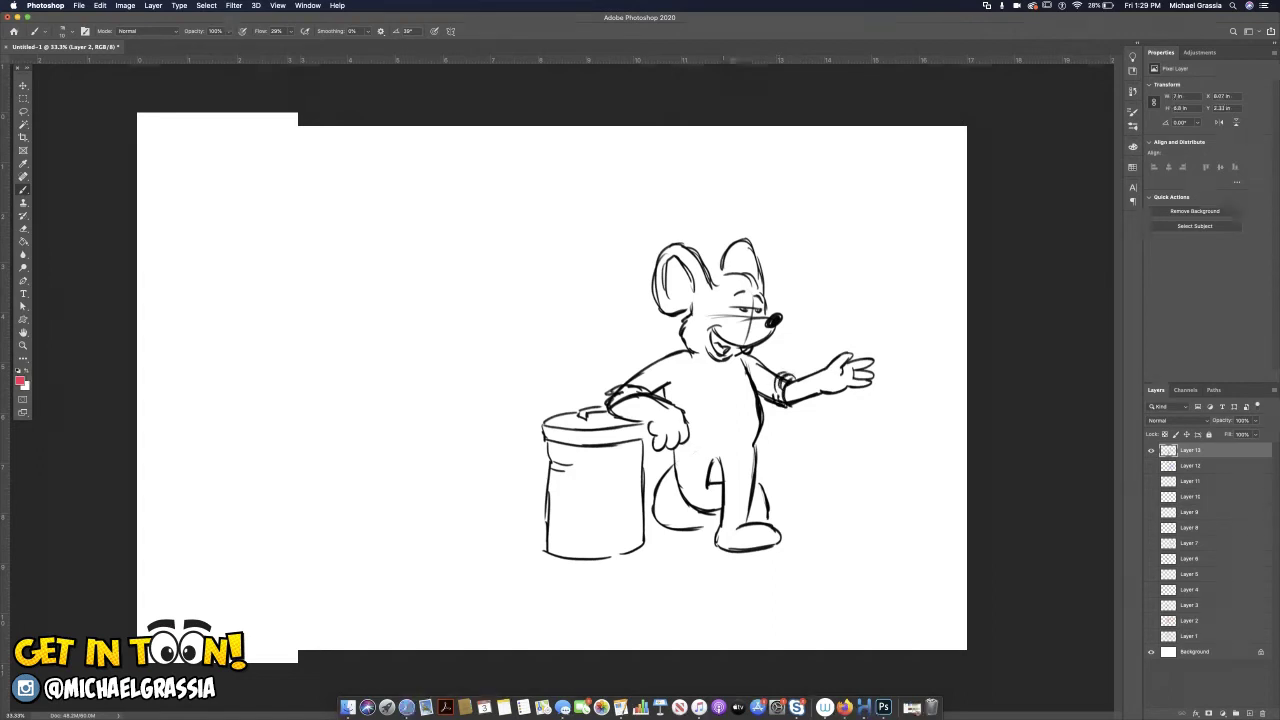
{"action": "left_click_drag", "start_coordinate": [718, 510], "coordinate": [720, 526]}
{"action": "mouse_move", "coordinate": [714, 524]}
{"action": "left_mouse_down"}
{"action": "mouse_move", "coordinate": [755, 527]}
{"action": "mouse_move", "coordinate": [754, 506]}
{"action": "left_mouse_up"}
{"action": "mouse_move", "coordinate": [753, 507]}
{"action": "left_mouse_down"}
{"action": "mouse_move", "coordinate": [752, 523]}
{"action": "mouse_move", "coordinate": [724, 506]}
{"action": "left_mouse_up"}
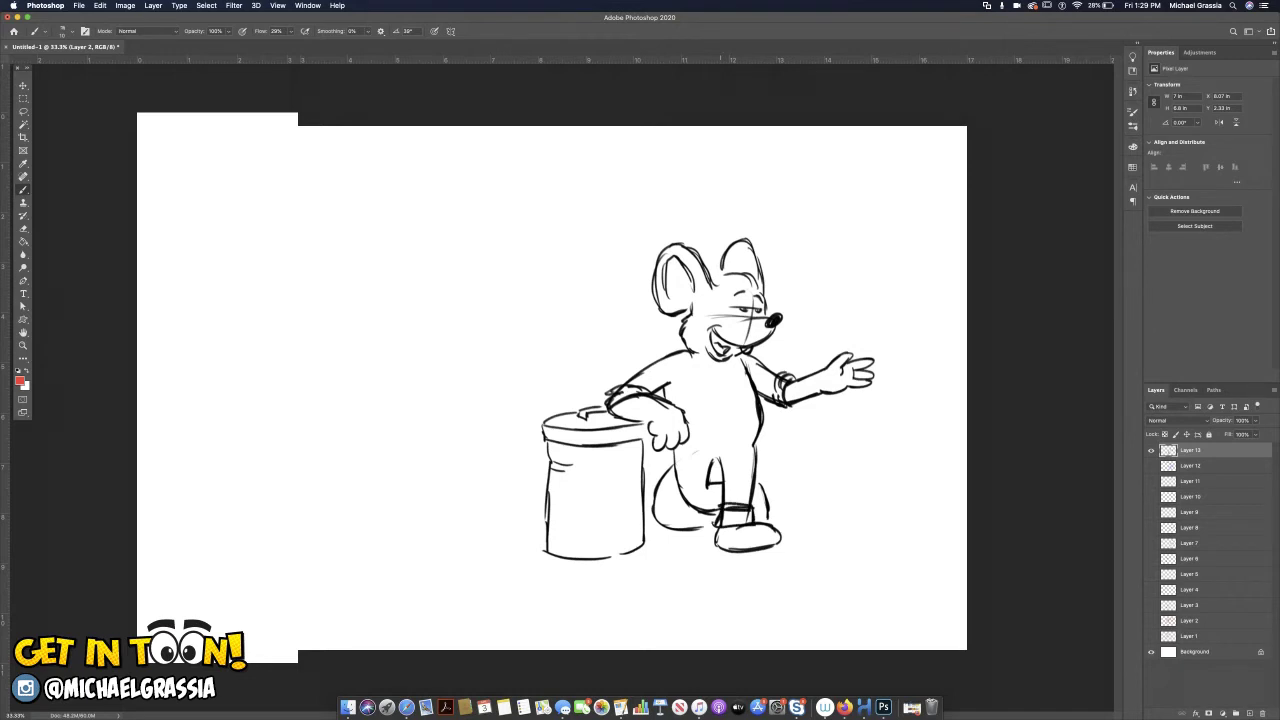
Draw the coverall's pointed collar, front zipper line and a name patch on the chest.
{"action": "mouse_move", "coordinate": [698, 353]}
{"action": "left_mouse_down"}
{"action": "mouse_move", "coordinate": [725, 378]}
{"action": "mouse_move", "coordinate": [736, 357]}
{"action": "mouse_move", "coordinate": [698, 366]}
{"action": "mouse_move", "coordinate": [677, 350]}
{"action": "mouse_move", "coordinate": [751, 356]}
{"action": "left_mouse_up"}
{"action": "left_click_drag", "start_coordinate": [720, 398], "coordinate": [725, 460]}
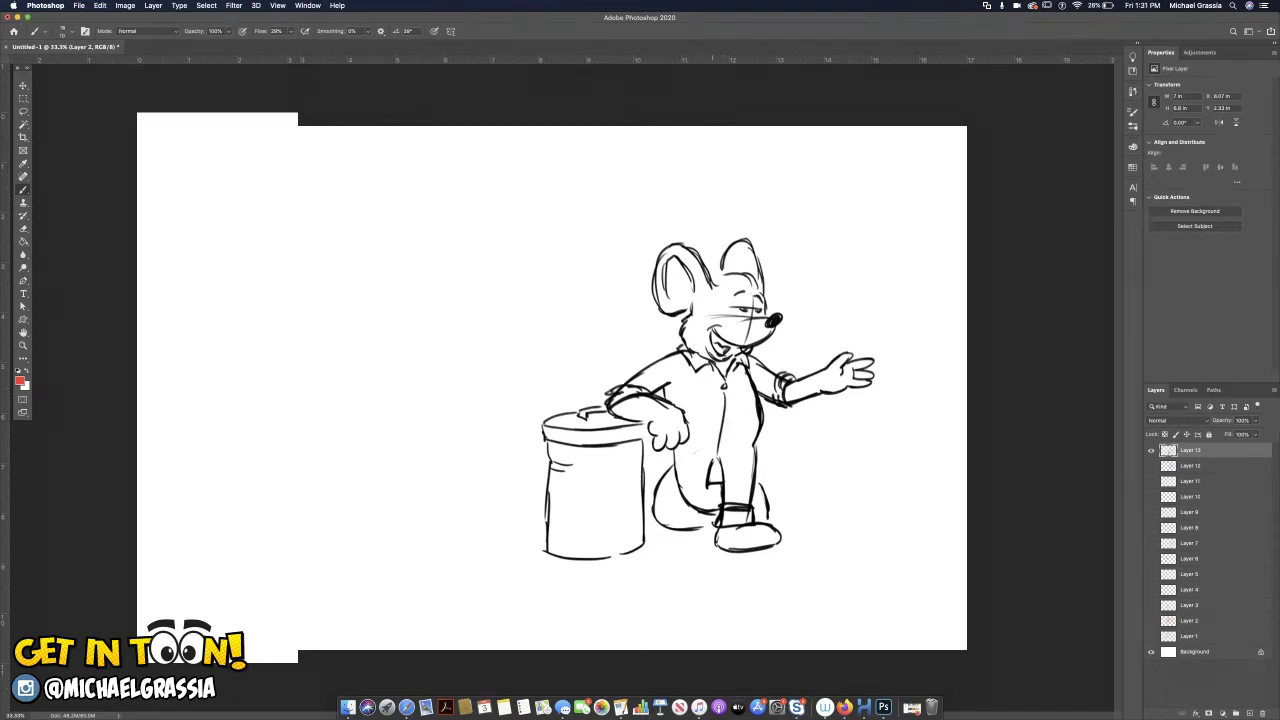
{"action": "left_click_drag", "start_coordinate": [669, 379], "coordinate": [676, 395]}
{"action": "left_click_drag", "start_coordinate": [762, 432], "coordinate": [754, 456]}
{"action": "left_click_drag", "start_coordinate": [736, 374], "coordinate": [749, 381]}
Add vertical pinstripes down the coverall's torso and legs and along its sleeves.
{"action": "mouse_move", "coordinate": [651, 382]}
{"action": "left_mouse_down"}
{"action": "mouse_move", "coordinate": [677, 366]}
{"action": "mouse_move", "coordinate": [698, 448]}
{"action": "left_mouse_up"}
{"action": "mouse_move", "coordinate": [704, 384]}
{"action": "left_mouse_down"}
{"action": "mouse_move", "coordinate": [710, 454]}
{"action": "mouse_move", "coordinate": [694, 494]}
{"action": "left_mouse_up"}
{"action": "left_click_drag", "start_coordinate": [696, 492], "coordinate": [712, 506]}
{"action": "left_click_drag", "start_coordinate": [738, 396], "coordinate": [734, 500]}
{"action": "left_click_drag", "start_coordinate": [742, 456], "coordinate": [742, 490]}
{"action": "left_click_drag", "start_coordinate": [757, 369], "coordinate": [769, 379]}
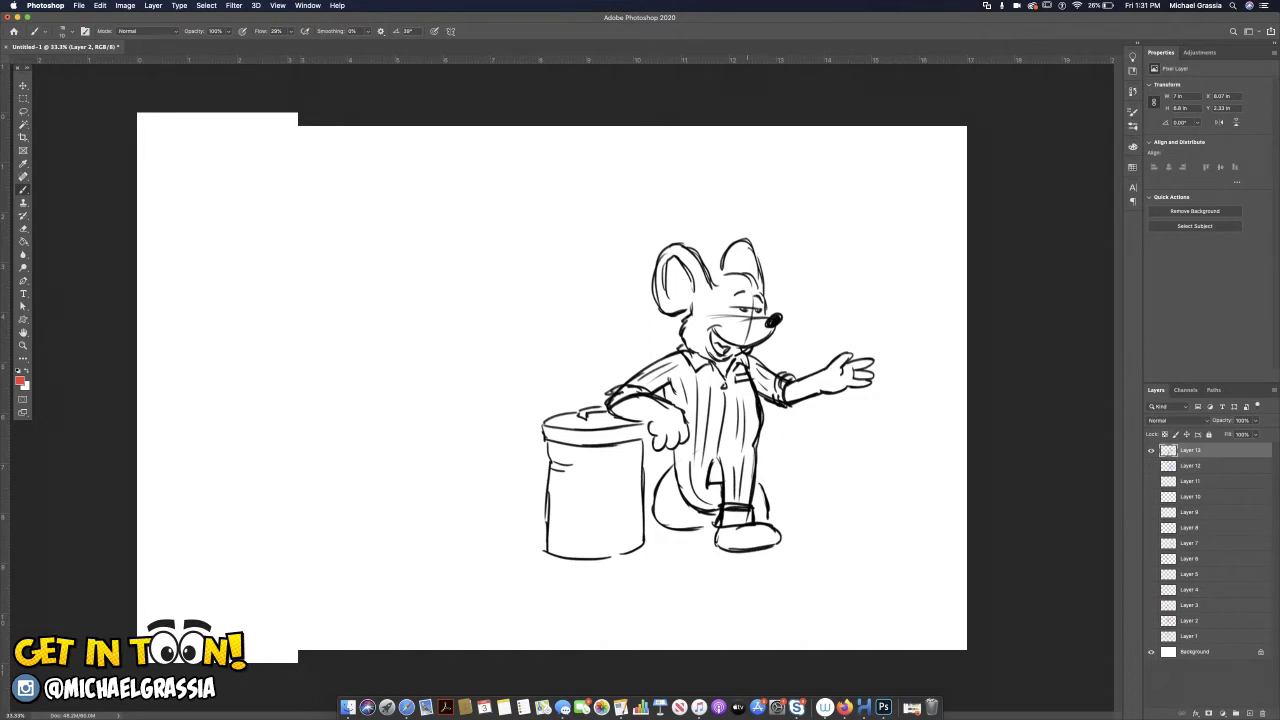
Draw a brimmed work cap on the mouse and add vertical ridges to the garbage can.
{"action": "mouse_move", "coordinate": [716, 278]}
{"action": "left_mouse_down"}
{"action": "mouse_move", "coordinate": [780, 274]}
{"action": "mouse_move", "coordinate": [732, 256]}
{"action": "mouse_move", "coordinate": [708, 267]}
{"action": "mouse_move", "coordinate": [762, 253]}
{"action": "mouse_move", "coordinate": [764, 280]}
{"action": "mouse_move", "coordinate": [708, 277]}
{"action": "left_mouse_up"}
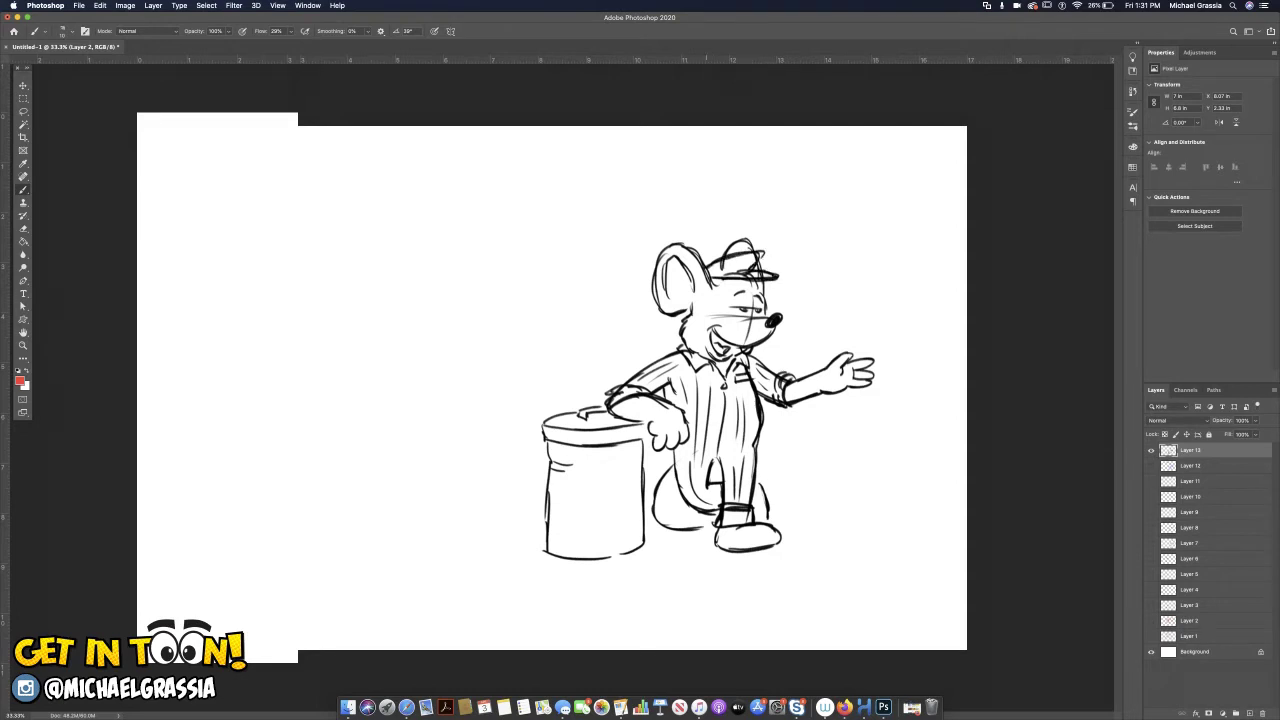
{"action": "left_click_drag", "start_coordinate": [718, 341], "coordinate": [731, 346]}
{"action": "mouse_move", "coordinate": [578, 466]}
{"action": "left_mouse_down"}
{"action": "mouse_move", "coordinate": [576, 532]}
{"action": "mouse_move", "coordinate": [586, 528]}
{"action": "left_mouse_up"}
{"action": "left_click_drag", "start_coordinate": [608, 452], "coordinate": [600, 542]}
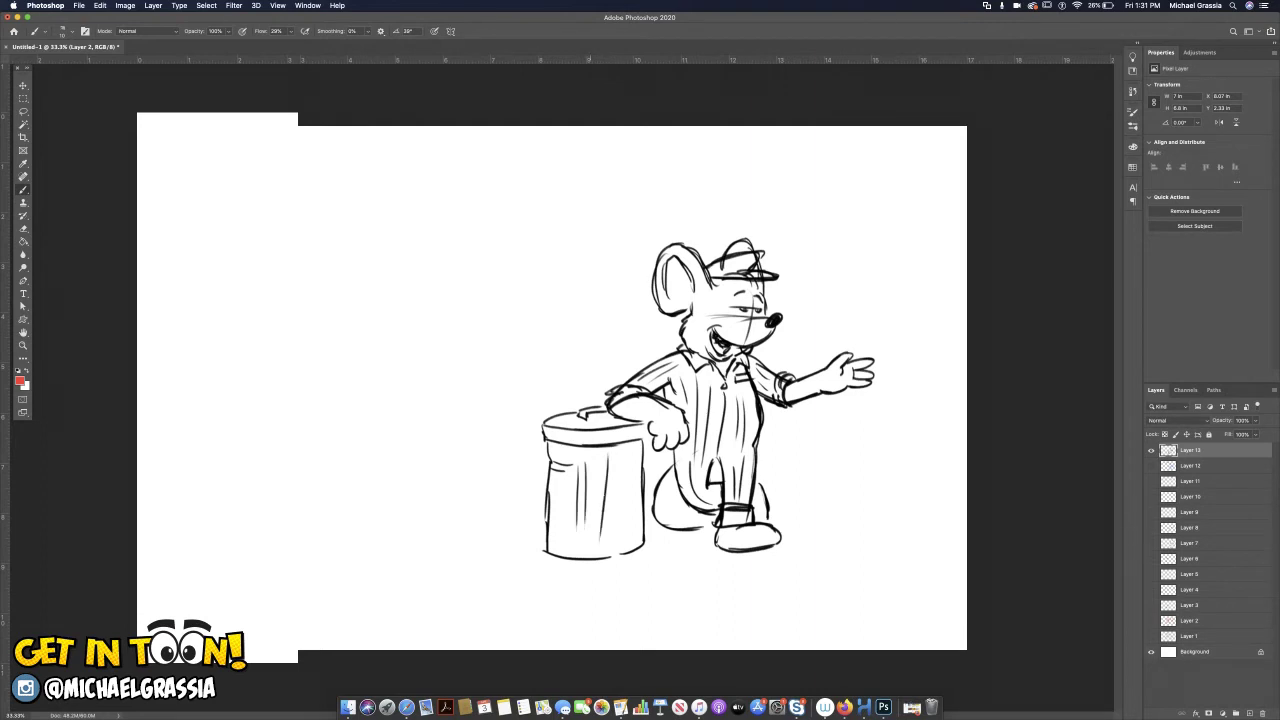
Strengthen the coverall's front line, crotch fold and back leg edge with darker strokes.
{"action": "left_click_drag", "start_coordinate": [708, 459], "coordinate": [728, 454]}
{"action": "left_click_drag", "start_coordinate": [725, 391], "coordinate": [715, 455]}
{"action": "left_click_drag", "start_coordinate": [669, 450], "coordinate": [698, 509]}
Draw a rounded square shape above the mouse's outstretched hand.
{"action": "mouse_move", "coordinate": [838, 260]}
{"action": "left_mouse_down"}
{"action": "mouse_move", "coordinate": [893, 255]}
{"action": "mouse_move", "coordinate": [831, 305]}
{"action": "mouse_move", "coordinate": [837, 326]}
{"action": "mouse_move", "coordinate": [884, 324]}
{"action": "left_mouse_up"}
{"action": "left_click_drag", "start_coordinate": [904, 262], "coordinate": [900, 318]}
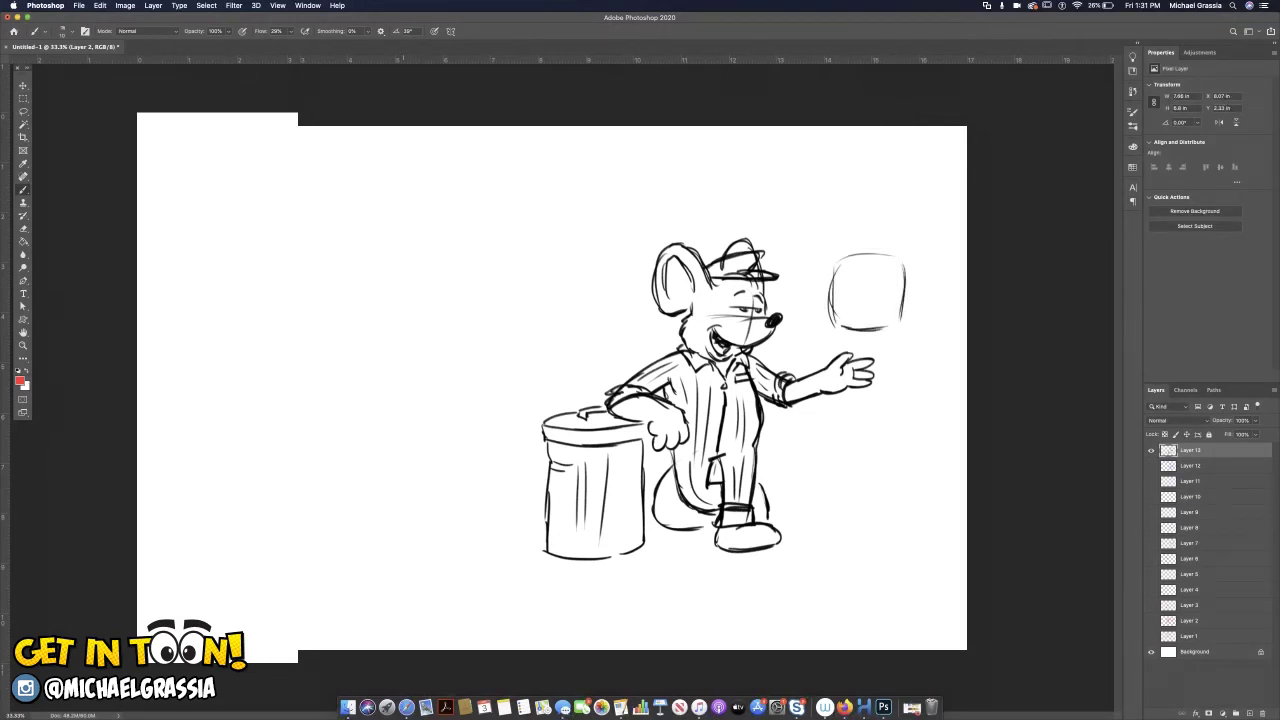
Sketch a second mouse head as a wide tilted oval with two rounded ears in the empty area beside the garbage can.
{"action": "left_click_drag", "start_coordinate": [388, 348], "coordinate": [414, 378]}
{"action": "left_click_drag", "start_coordinate": [446, 318], "coordinate": [402, 322]}
{"action": "mouse_move", "coordinate": [436, 326]}
{"action": "left_mouse_down"}
{"action": "mouse_move", "coordinate": [382, 370]}
{"action": "mouse_move", "coordinate": [420, 376]}
{"action": "left_mouse_up"}
{"action": "left_click_drag", "start_coordinate": [390, 340], "coordinate": [394, 372]}
{"action": "mouse_move", "coordinate": [450, 301]}
{"action": "left_mouse_down"}
{"action": "mouse_move", "coordinate": [443, 325]}
{"action": "mouse_move", "coordinate": [486, 300]}
{"action": "mouse_move", "coordinate": [455, 348]}
{"action": "mouse_move", "coordinate": [489, 306]}
{"action": "left_mouse_up"}
{"action": "mouse_move", "coordinate": [395, 322]}
{"action": "left_mouse_down"}
{"action": "mouse_move", "coordinate": [367, 312]}
{"action": "mouse_move", "coordinate": [372, 352]}
{"action": "mouse_move", "coordinate": [399, 351]}
{"action": "mouse_move", "coordinate": [444, 384]}
{"action": "mouse_move", "coordinate": [457, 355]}
{"action": "left_mouse_up"}
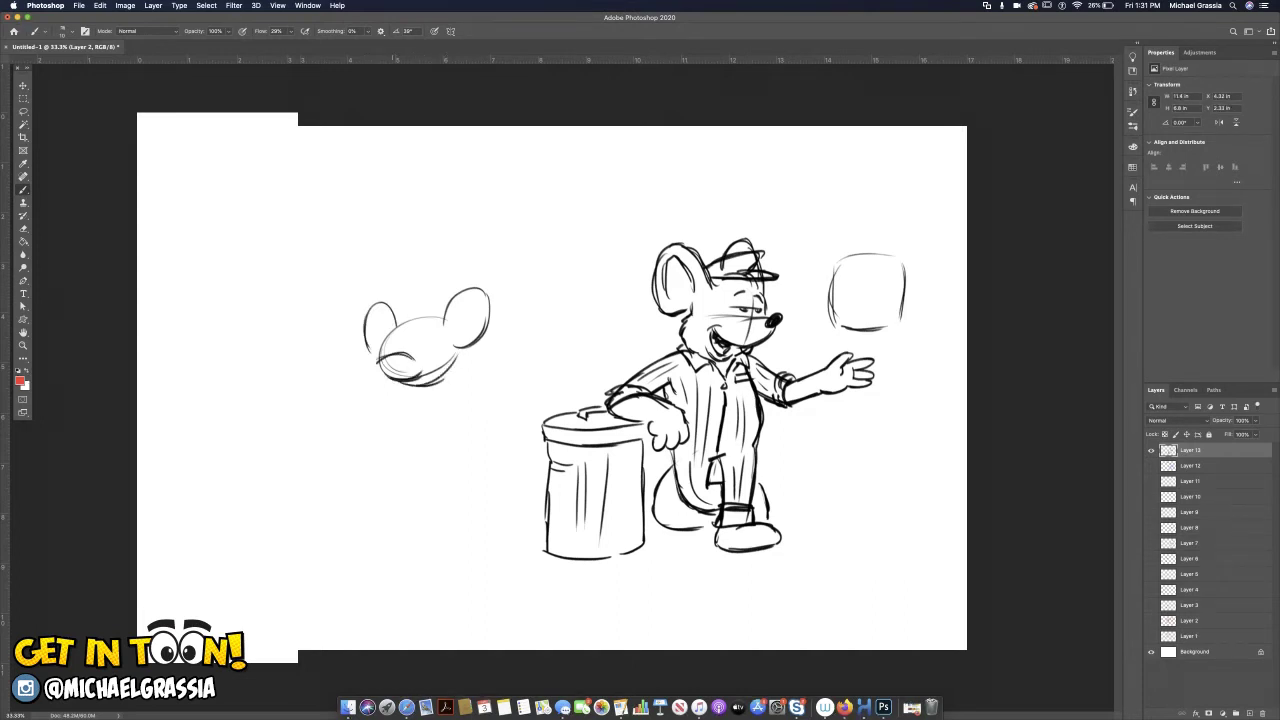
{"action": "key", "text": "super+z"}
{"action": "key", "text": "super+z"}
{"action": "key", "text": "super+z"}
{"action": "key", "text": "super+z"}
{"action": "key", "text": "super+z"}
{"action": "key", "text": "super+z"}
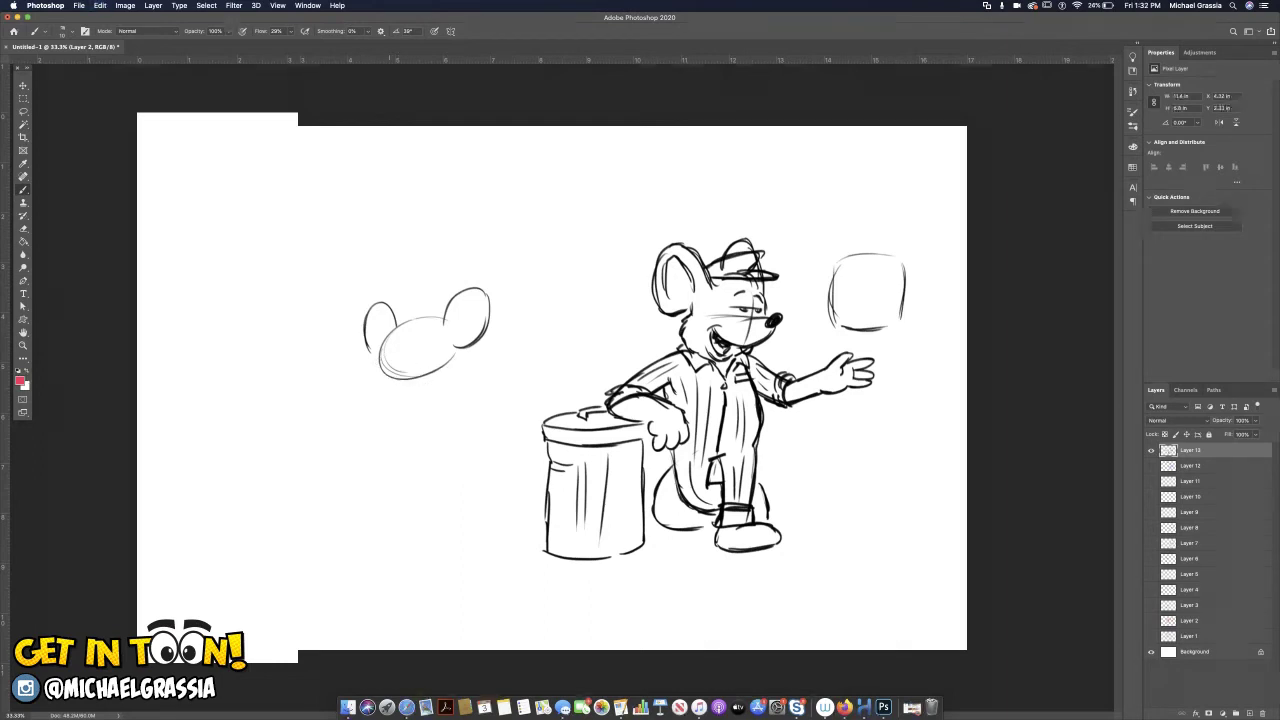
Darken the second head's oval outline and erase the construction lines inside it.
{"action": "mouse_move", "coordinate": [387, 331]}
{"action": "left_mouse_down"}
{"action": "mouse_move", "coordinate": [373, 367]}
{"action": "mouse_move", "coordinate": [398, 388]}
{"action": "mouse_move", "coordinate": [447, 378]}
{"action": "mouse_move", "coordinate": [463, 350]}
{"action": "left_mouse_up"}
{"action": "left_click_drag", "start_coordinate": [438, 379], "coordinate": [461, 353]}
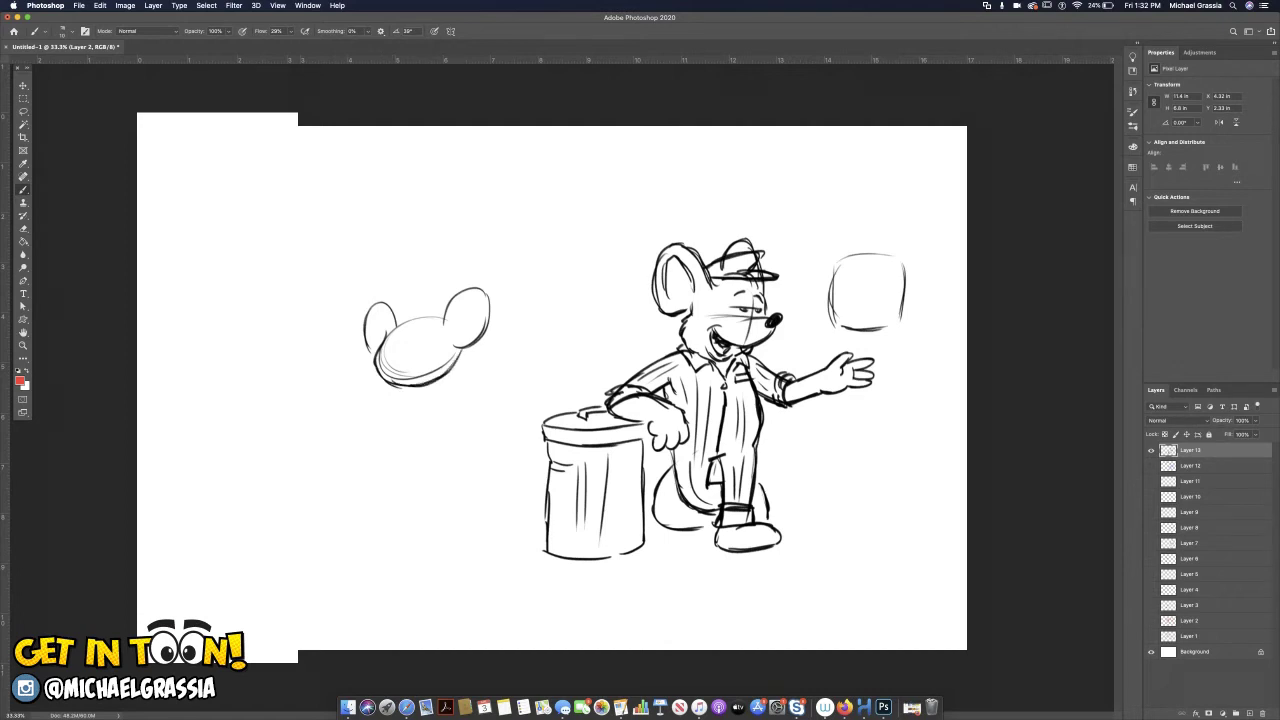
{"action": "key", "text": "e"}
{"action": "mouse_move", "coordinate": [378, 352]}
{"action": "left_mouse_down"}
{"action": "mouse_move", "coordinate": [392, 376]}
{"action": "mouse_move", "coordinate": [422, 380]}
{"action": "mouse_move", "coordinate": [450, 360]}
{"action": "left_mouse_up"}
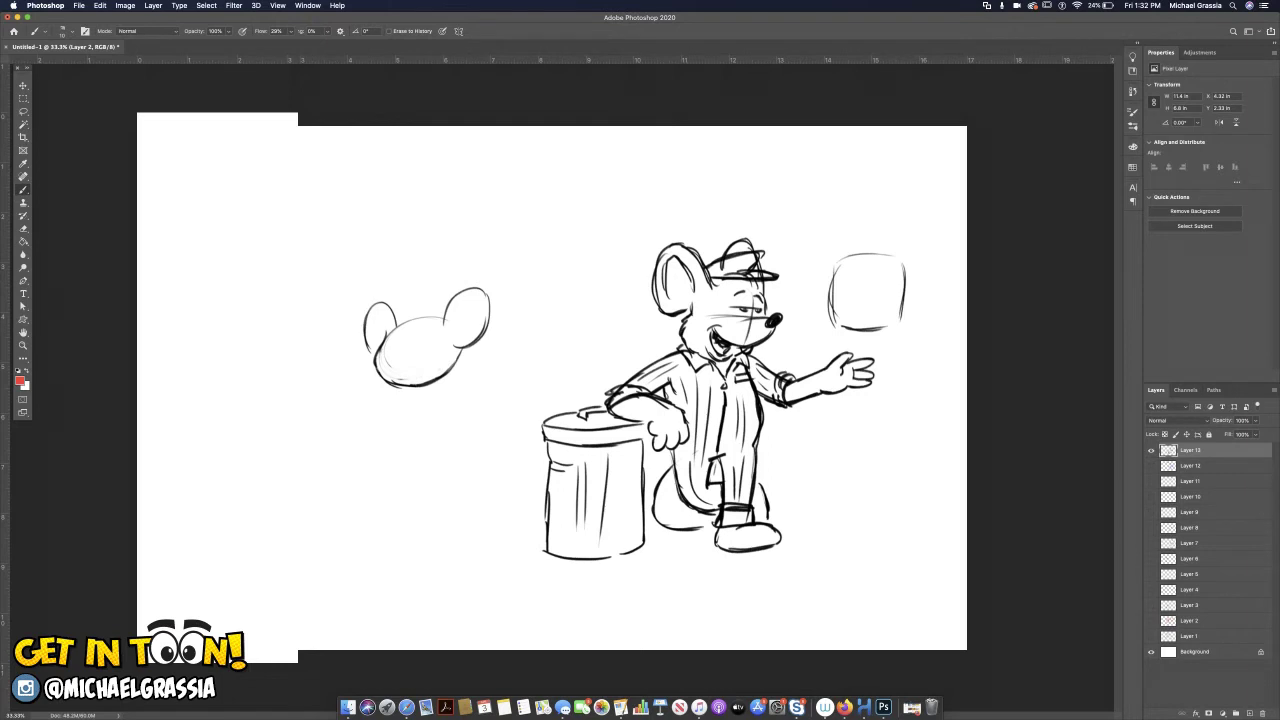
Add inner ear lines, a small cap, round eyes, a nose and a wide mouth to the second mouse head.
{"action": "key", "text": "b"}
{"action": "left_click_drag", "start_coordinate": [480, 325], "coordinate": [460, 300]}
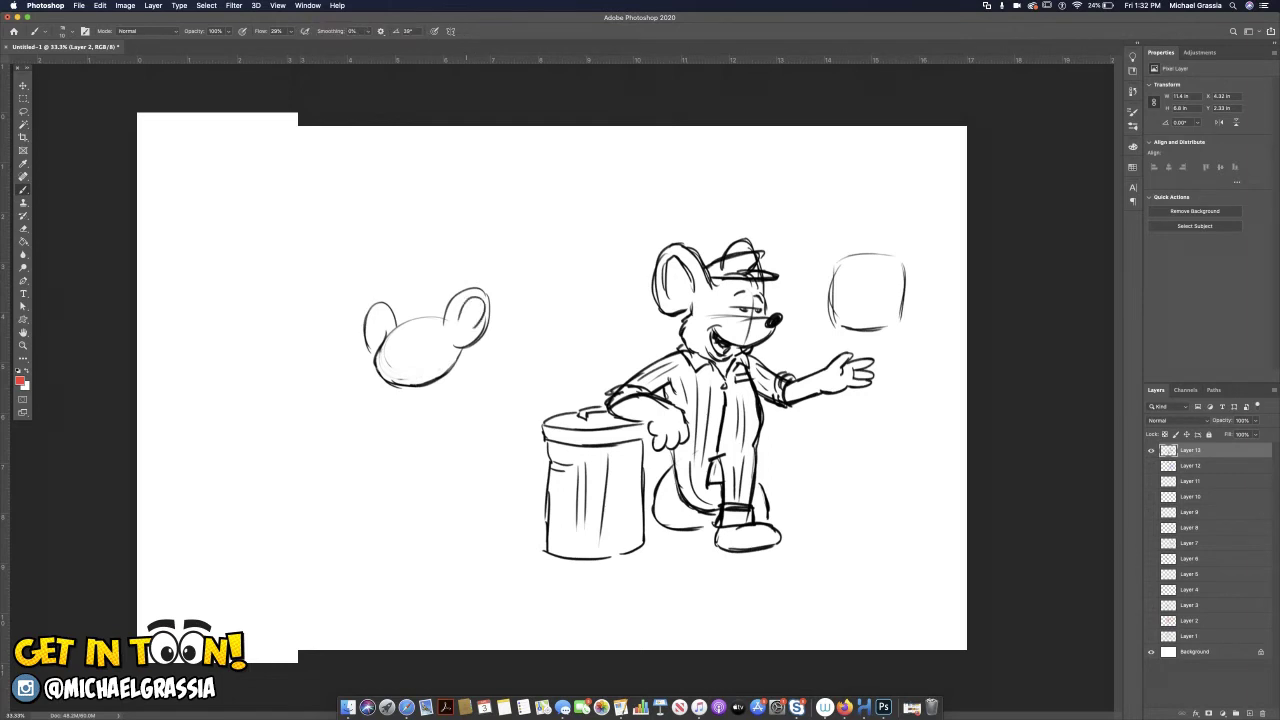
{"action": "mouse_move", "coordinate": [370, 320]}
{"action": "left_mouse_down"}
{"action": "mouse_move", "coordinate": [383, 310]}
{"action": "mouse_move", "coordinate": [406, 358]}
{"action": "mouse_move", "coordinate": [435, 356]}
{"action": "mouse_move", "coordinate": [439, 368]}
{"action": "mouse_move", "coordinate": [386, 363]}
{"action": "mouse_move", "coordinate": [419, 379]}
{"action": "mouse_move", "coordinate": [423, 340]}
{"action": "mouse_move", "coordinate": [404, 343]}
{"action": "mouse_move", "coordinate": [404, 317]}
{"action": "mouse_move", "coordinate": [447, 301]}
{"action": "mouse_move", "coordinate": [435, 294]}
{"action": "left_mouse_up"}
{"action": "mouse_move", "coordinate": [466, 346]}
{"action": "left_mouse_down"}
{"action": "mouse_move", "coordinate": [459, 375]}
{"action": "mouse_move", "coordinate": [397, 386]}
{"action": "left_mouse_up"}
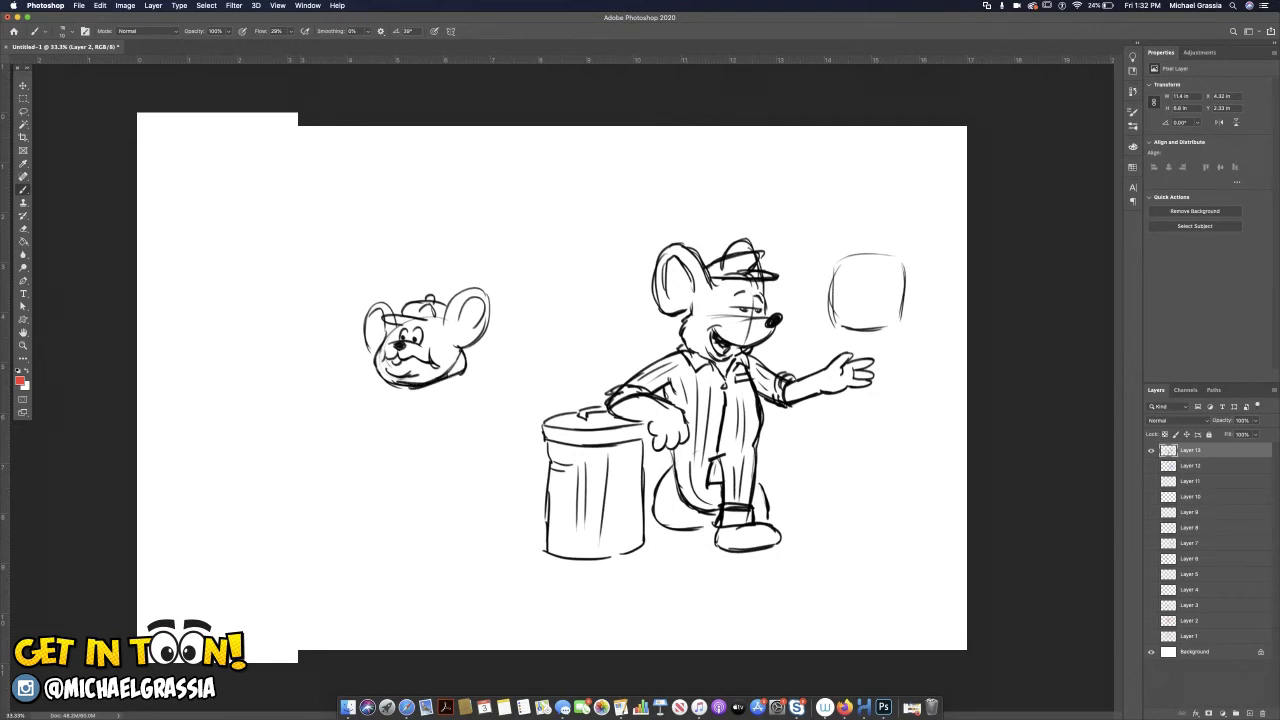
Erase the second mouse's bulging cheek and redraw a smooth jawline around the face.
{"action": "key", "text": "e"}
{"action": "left_click_drag", "start_coordinate": [462, 352], "coordinate": [424, 386]}
{"action": "key", "text": "b"}
{"action": "mouse_move", "coordinate": [450, 341]}
{"action": "left_mouse_down"}
{"action": "mouse_move", "coordinate": [465, 367]}
{"action": "mouse_move", "coordinate": [406, 392]}
{"action": "left_mouse_up"}
{"action": "left_click_drag", "start_coordinate": [452, 375], "coordinate": [424, 387]}
Draw a pear-shaped body with short legs below the second mouse's head, and erase the misdrawn leg nearest the garbage can.
{"action": "mouse_move", "coordinate": [392, 387]}
{"action": "left_mouse_down"}
{"action": "mouse_move", "coordinate": [364, 456]}
{"action": "mouse_move", "coordinate": [370, 486]}
{"action": "mouse_move", "coordinate": [425, 500]}
{"action": "left_mouse_up"}
{"action": "left_click_drag", "start_coordinate": [462, 374], "coordinate": [474, 455]}
{"action": "left_click_drag", "start_coordinate": [468, 405], "coordinate": [474, 474]}
{"action": "mouse_move", "coordinate": [362, 470]}
{"action": "left_mouse_down"}
{"action": "mouse_move", "coordinate": [450, 492]}
{"action": "mouse_move", "coordinate": [470, 460]}
{"action": "mouse_move", "coordinate": [419, 524]}
{"action": "left_mouse_up"}
{"action": "left_click_drag", "start_coordinate": [460, 484], "coordinate": [460, 516]}
{"action": "mouse_move", "coordinate": [459, 478]}
{"action": "left_mouse_down"}
{"action": "mouse_move", "coordinate": [460, 504]}
{"action": "mouse_move", "coordinate": [400, 540]}
{"action": "mouse_move", "coordinate": [458, 534]}
{"action": "mouse_move", "coordinate": [448, 540]}
{"action": "left_mouse_up"}
{"action": "left_click_drag", "start_coordinate": [460, 516], "coordinate": [460, 536]}
{"action": "mouse_move", "coordinate": [366, 482]}
{"action": "left_mouse_down"}
{"action": "mouse_move", "coordinate": [376, 512]}
{"action": "mouse_move", "coordinate": [400, 516]}
{"action": "mouse_move", "coordinate": [352, 526]}
{"action": "mouse_move", "coordinate": [400, 526]}
{"action": "left_mouse_up"}
{"action": "mouse_move", "coordinate": [460, 482]}
{"action": "left_mouse_down"}
{"action": "mouse_move", "coordinate": [448, 520]}
{"action": "mouse_move", "coordinate": [462, 488]}
{"action": "left_mouse_up"}
{"action": "key", "text": "e"}
{"action": "mouse_move", "coordinate": [462, 476]}
{"action": "left_mouse_down"}
{"action": "mouse_move", "coordinate": [450, 536]}
{"action": "mouse_move", "coordinate": [400, 540]}
{"action": "left_mouse_up"}
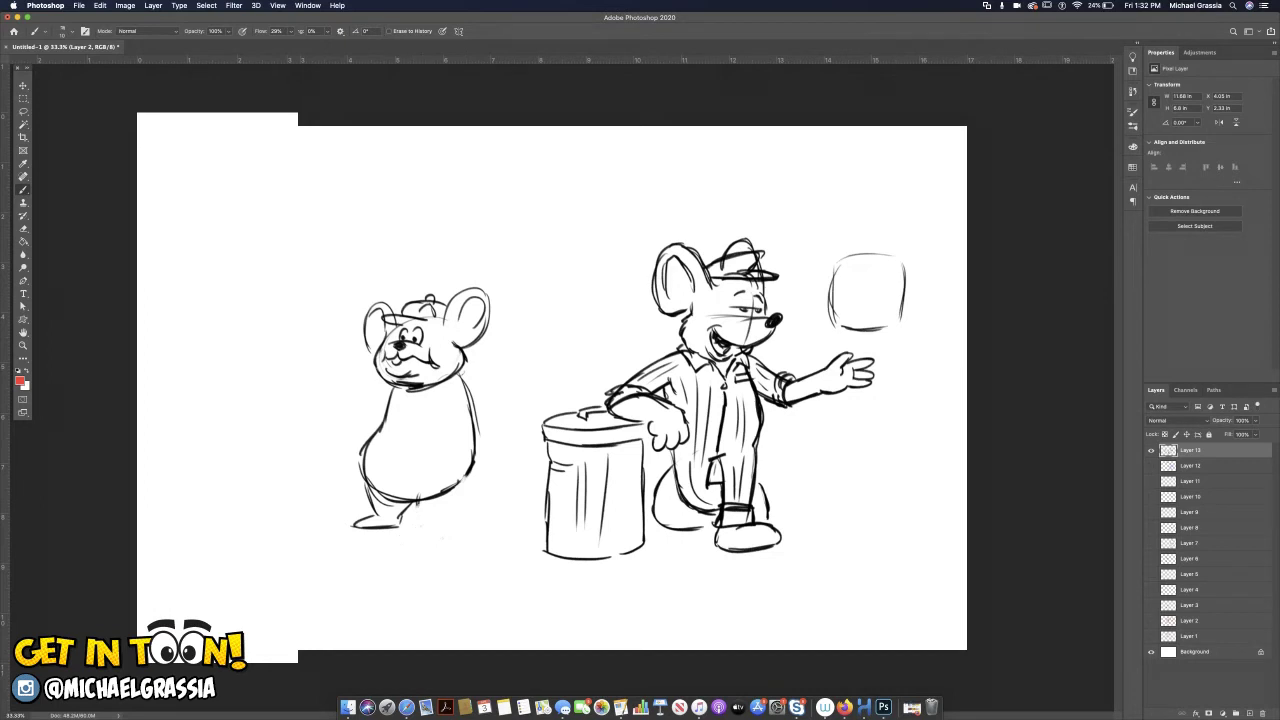
{"action": "key", "text": "s"}
{"action": "left_click", "coordinate": [428, 537]}
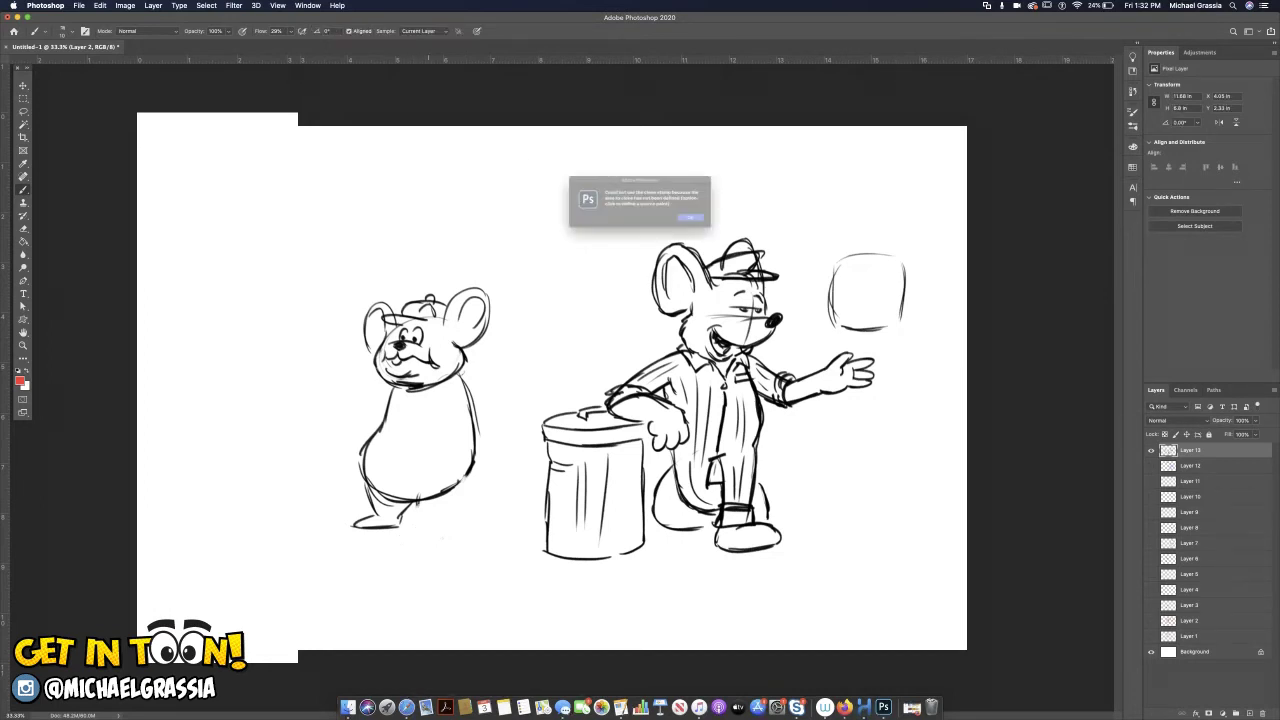
{"action": "key", "text": "Return"}
{"action": "left_click", "coordinate": [432, 537]}
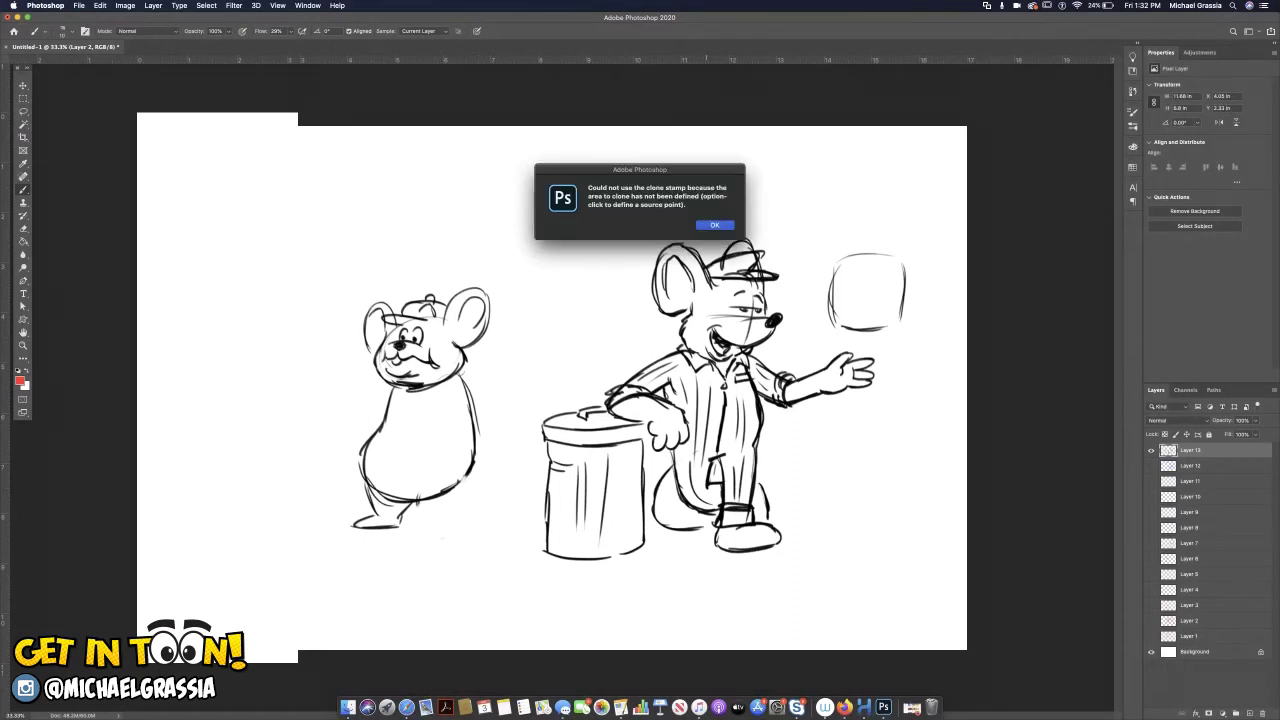
{"action": "key", "text": "Return"}
{"action": "key", "text": "b"}
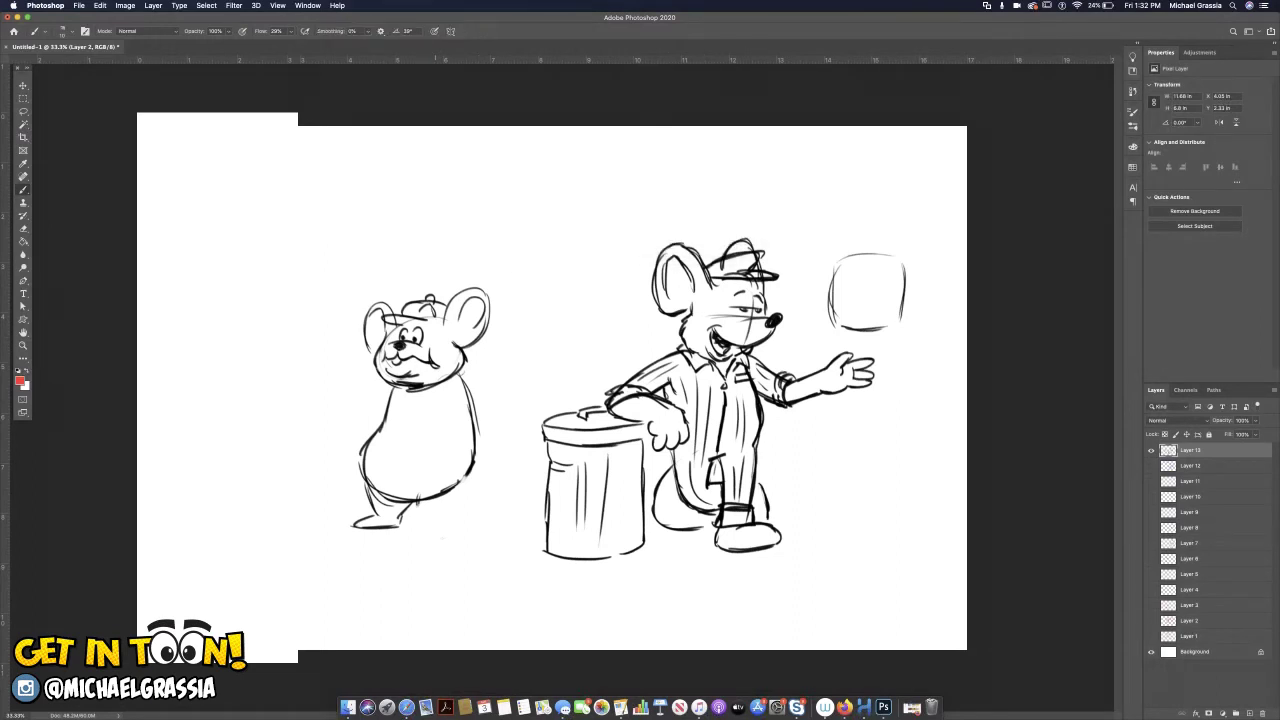
Redraw the second mouse's missing leg and foot, and add an arm resting on the belly and one hanging outward.
{"action": "mouse_move", "coordinate": [428, 496]}
{"action": "left_mouse_down"}
{"action": "mouse_move", "coordinate": [438, 511]}
{"action": "mouse_move", "coordinate": [461, 508]}
{"action": "mouse_move", "coordinate": [436, 520]}
{"action": "mouse_move", "coordinate": [480, 522]}
{"action": "mouse_move", "coordinate": [436, 527]}
{"action": "left_mouse_up"}
{"action": "left_click_drag", "start_coordinate": [446, 400], "coordinate": [436, 438]}
{"action": "left_click_drag", "start_coordinate": [446, 398], "coordinate": [436, 434]}
{"action": "mouse_move", "coordinate": [459, 372]}
{"action": "left_mouse_down"}
{"action": "mouse_move", "coordinate": [473, 436]}
{"action": "mouse_move", "coordinate": [438, 472]}
{"action": "mouse_move", "coordinate": [420, 452]}
{"action": "mouse_move", "coordinate": [415, 471]}
{"action": "left_mouse_up"}
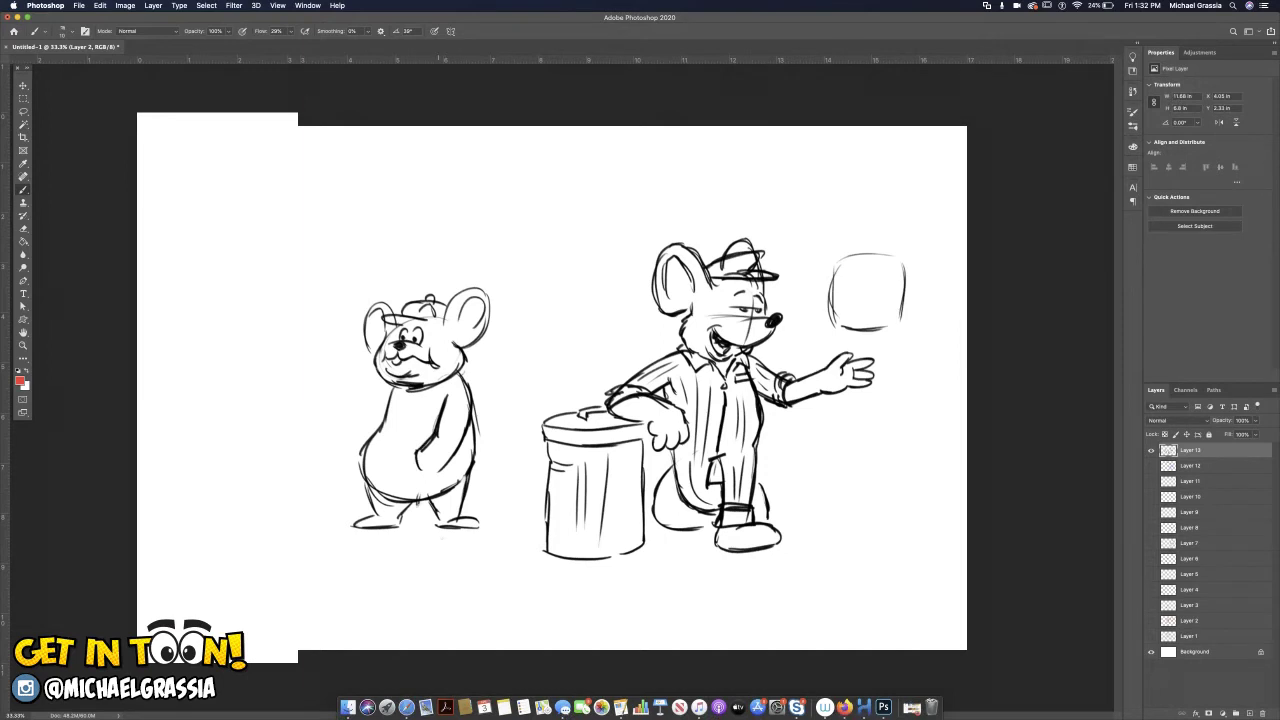
{"action": "left_click_drag", "start_coordinate": [422, 457], "coordinate": [435, 473]}
{"action": "left_click_drag", "start_coordinate": [389, 388], "coordinate": [367, 408]}
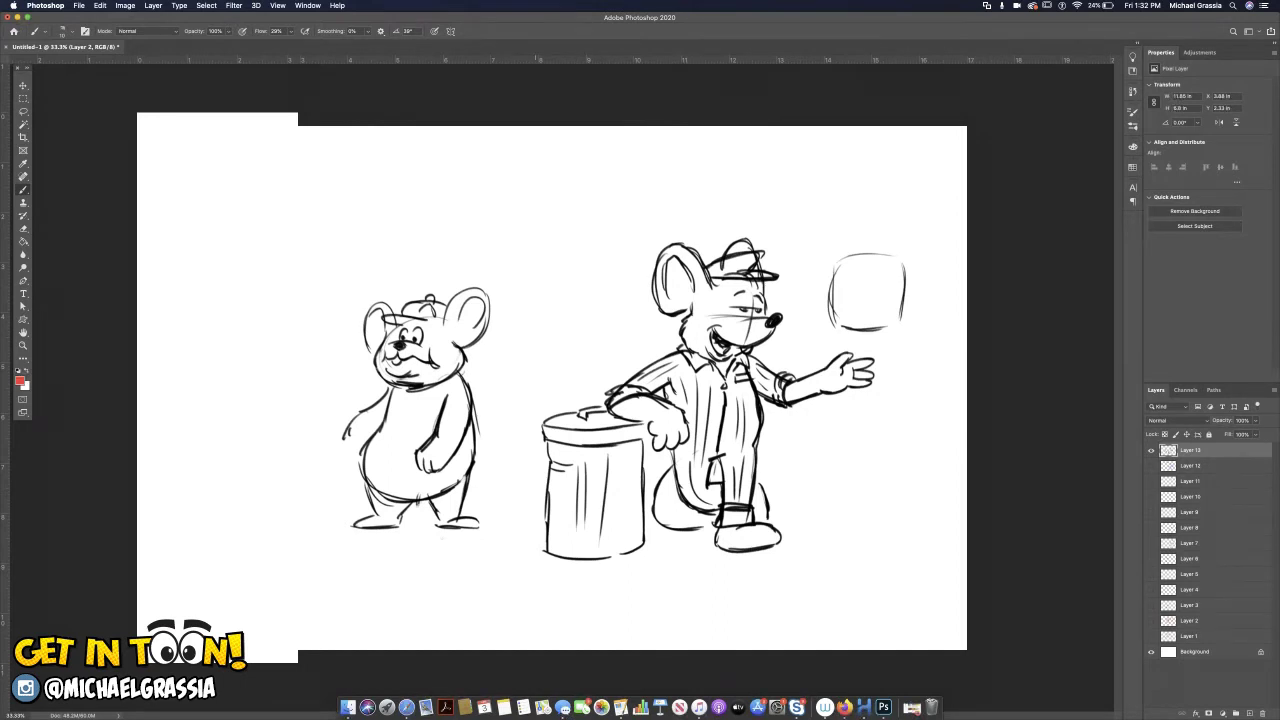
Draw a third mouse head with a tall narrow skull, drooping muzzle, sideways ears, close-set eyes and a tiny cap.
{"action": "mouse_move", "coordinate": [548, 262]}
{"action": "left_mouse_down"}
{"action": "mouse_move", "coordinate": [549, 200]}
{"action": "mouse_move", "coordinate": [592, 188]}
{"action": "mouse_move", "coordinate": [572, 298]}
{"action": "mouse_move", "coordinate": [604, 258]}
{"action": "mouse_move", "coordinate": [596, 302]}
{"action": "left_mouse_up"}
{"action": "mouse_move", "coordinate": [604, 250]}
{"action": "left_mouse_down"}
{"action": "mouse_move", "coordinate": [576, 300]}
{"action": "mouse_move", "coordinate": [600, 250]}
{"action": "mouse_move", "coordinate": [562, 270]}
{"action": "mouse_move", "coordinate": [602, 274]}
{"action": "mouse_move", "coordinate": [608, 260]}
{"action": "mouse_move", "coordinate": [594, 266]}
{"action": "mouse_move", "coordinate": [610, 264]}
{"action": "mouse_move", "coordinate": [600, 290]}
{"action": "left_mouse_up"}
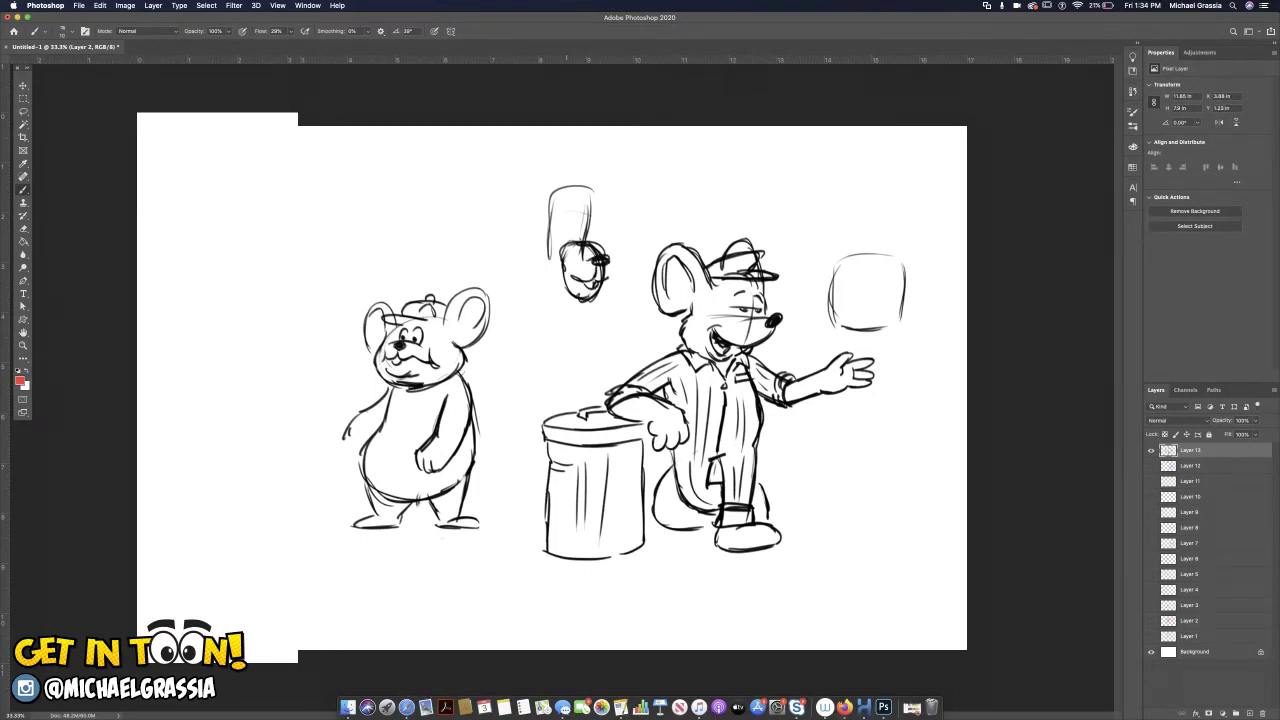
{"action": "mouse_move", "coordinate": [568, 244]}
{"action": "left_mouse_down"}
{"action": "mouse_move", "coordinate": [587, 227]}
{"action": "mouse_move", "coordinate": [492, 220]}
{"action": "mouse_move", "coordinate": [518, 228]}
{"action": "mouse_move", "coordinate": [550, 204]}
{"action": "mouse_move", "coordinate": [516, 196]}
{"action": "left_mouse_up"}
{"action": "mouse_move", "coordinate": [594, 186]}
{"action": "left_mouse_down"}
{"action": "mouse_move", "coordinate": [633, 197]}
{"action": "mouse_move", "coordinate": [597, 207]}
{"action": "mouse_move", "coordinate": [632, 192]}
{"action": "mouse_move", "coordinate": [563, 166]}
{"action": "left_mouse_up"}
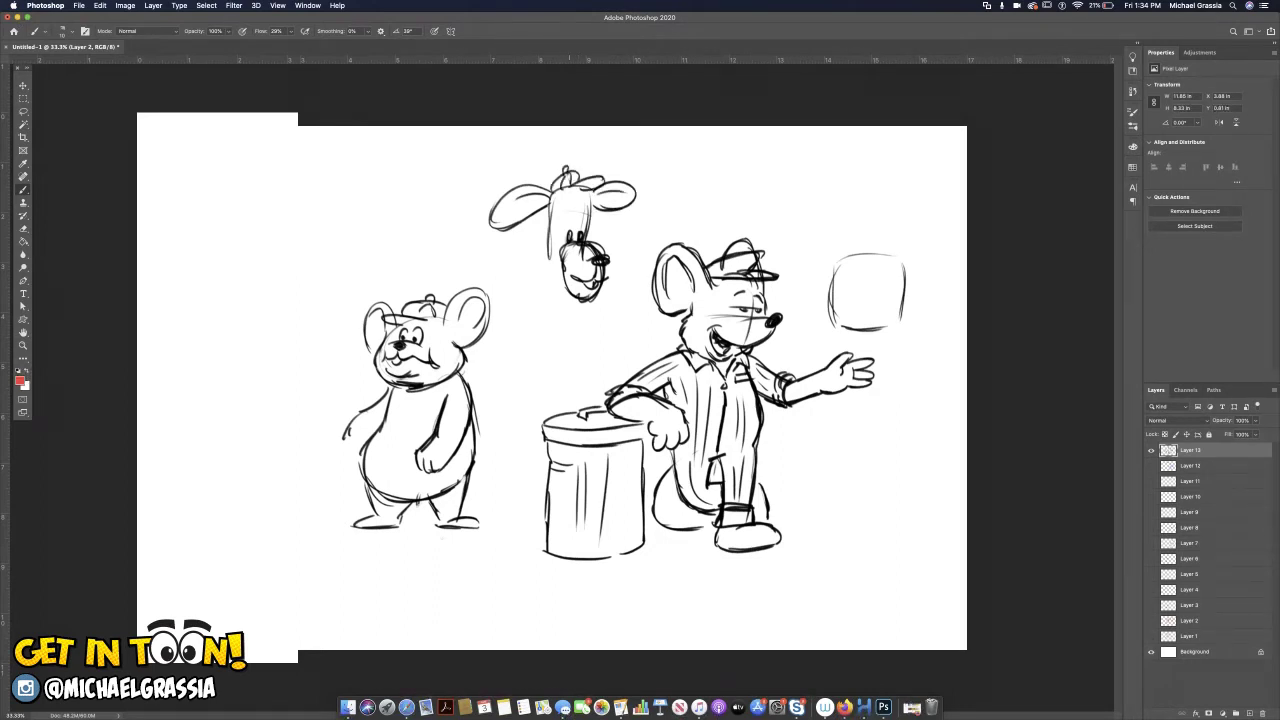
Draw the third mouse's neck, long narrow torso, thin straight legs and lanky arms behind the garbage can.
{"action": "mouse_move", "coordinate": [548, 241]}
{"action": "left_mouse_down"}
{"action": "mouse_move", "coordinate": [560, 263]}
{"action": "mouse_move", "coordinate": [551, 388]}
{"action": "left_mouse_up"}
{"action": "left_click_drag", "start_coordinate": [553, 322], "coordinate": [550, 395]}
{"action": "left_click_drag", "start_coordinate": [534, 288], "coordinate": [512, 405]}
{"action": "mouse_move", "coordinate": [517, 350]}
{"action": "left_mouse_down"}
{"action": "mouse_move", "coordinate": [510, 418]}
{"action": "mouse_move", "coordinate": [549, 418]}
{"action": "mouse_move", "coordinate": [500, 514]}
{"action": "left_mouse_up"}
{"action": "mouse_move", "coordinate": [517, 420]}
{"action": "left_mouse_down"}
{"action": "mouse_move", "coordinate": [510, 518]}
{"action": "mouse_move", "coordinate": [534, 512]}
{"action": "left_mouse_up"}
{"action": "left_click_drag", "start_coordinate": [534, 284], "coordinate": [488, 376]}
{"action": "left_click_drag", "start_coordinate": [530, 308], "coordinate": [516, 328]}
{"action": "left_click_drag", "start_coordinate": [518, 324], "coordinate": [498, 368]}
{"action": "mouse_move", "coordinate": [560, 296]}
{"action": "left_mouse_down"}
{"action": "mouse_move", "coordinate": [582, 336]}
{"action": "mouse_move", "coordinate": [576, 358]}
{"action": "mouse_move", "coordinate": [620, 334]}
{"action": "left_mouse_up"}
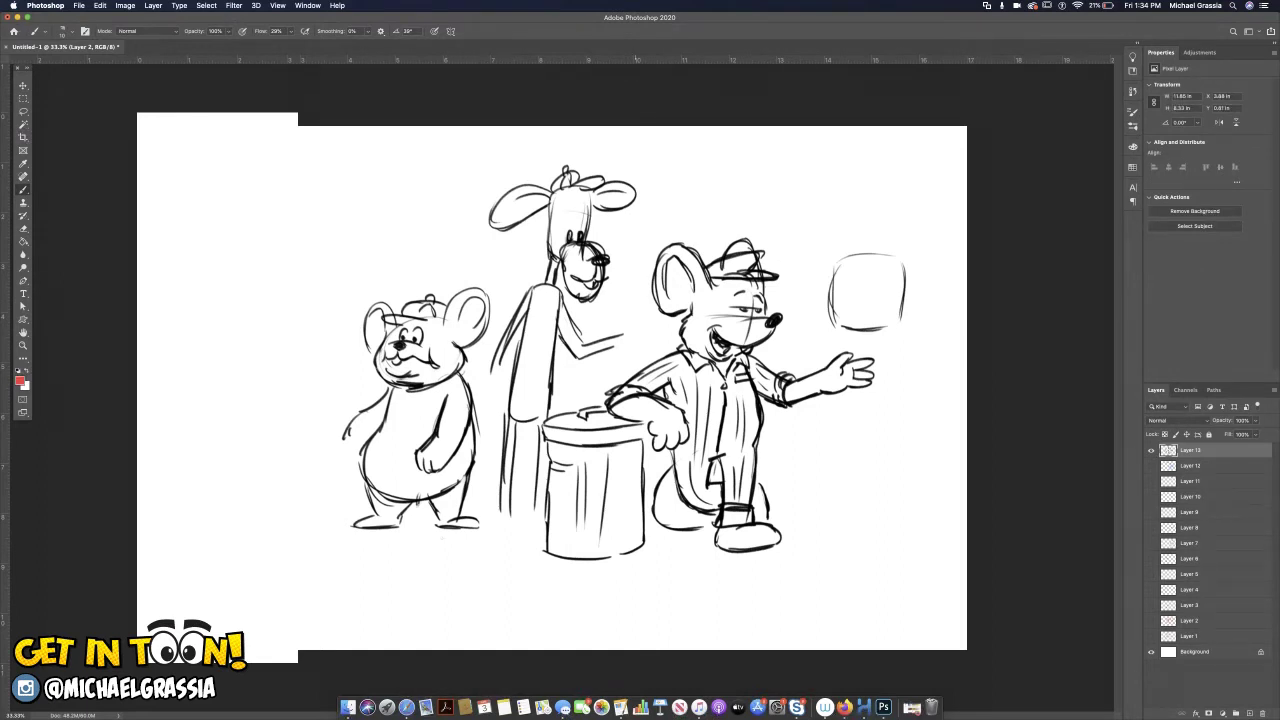
{"action": "mouse_move", "coordinate": [562, 232]}
{"action": "left_mouse_down"}
{"action": "mouse_move", "coordinate": [590, 232]}
{"action": "mouse_move", "coordinate": [574, 213]}
{"action": "left_mouse_up"}
{"action": "mouse_move", "coordinate": [573, 280]}
{"action": "left_mouse_down"}
{"action": "mouse_move", "coordinate": [579, 293]}
{"action": "mouse_move", "coordinate": [588, 282]}
{"action": "left_mouse_up"}
{"action": "mouse_move", "coordinate": [401, 366]}
{"action": "left_mouse_down"}
{"action": "mouse_move", "coordinate": [418, 365]}
{"action": "mouse_move", "coordinate": [424, 336]}
{"action": "left_mouse_up"}
Hide the layer with the mouse drawings, add a new empty layer, and set the brush colour to light blue.
{"action": "left_click", "coordinate": [1152, 450]}
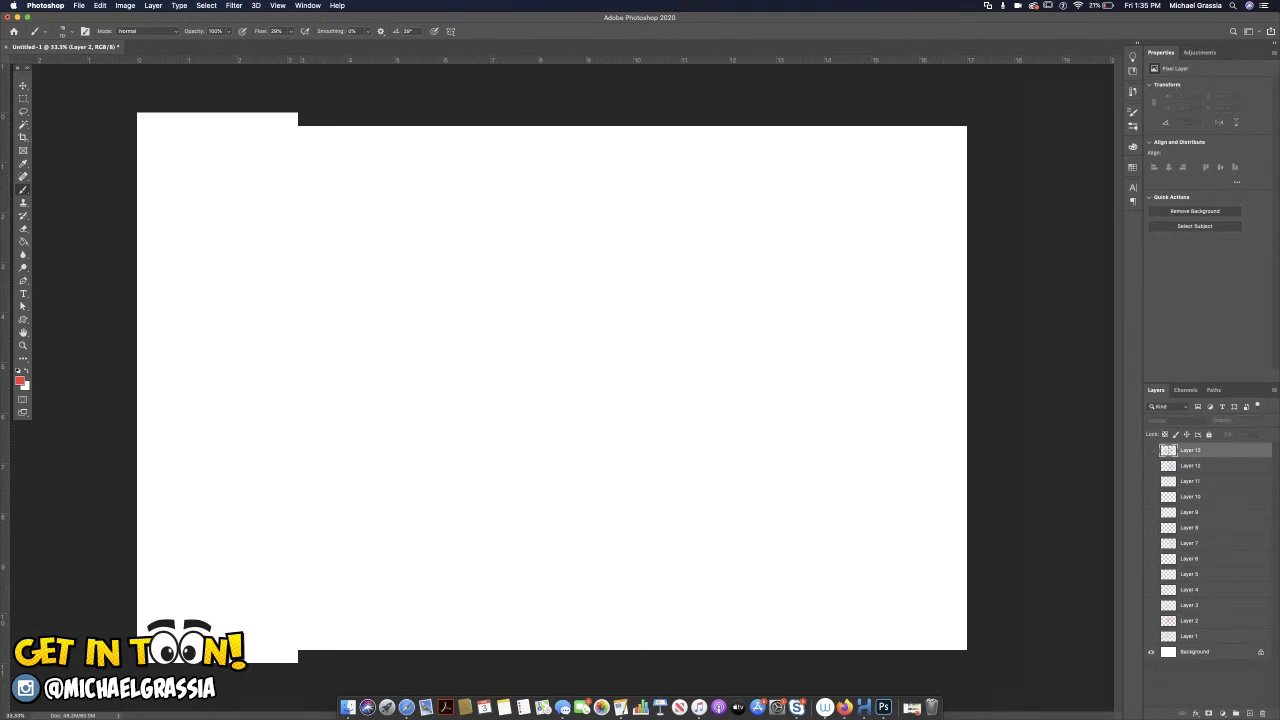
{"action": "key", "text": "alt+shift+super+n"}
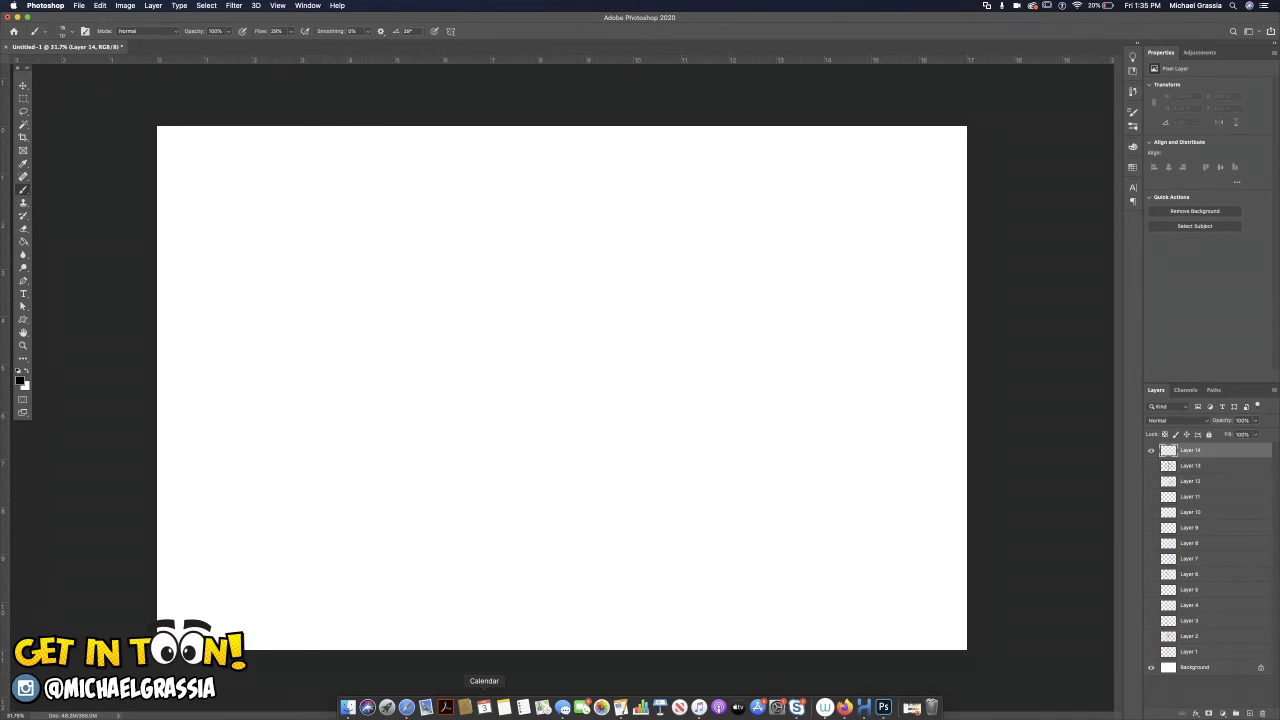
{"action": "left_click", "coordinate": [484, 707]}
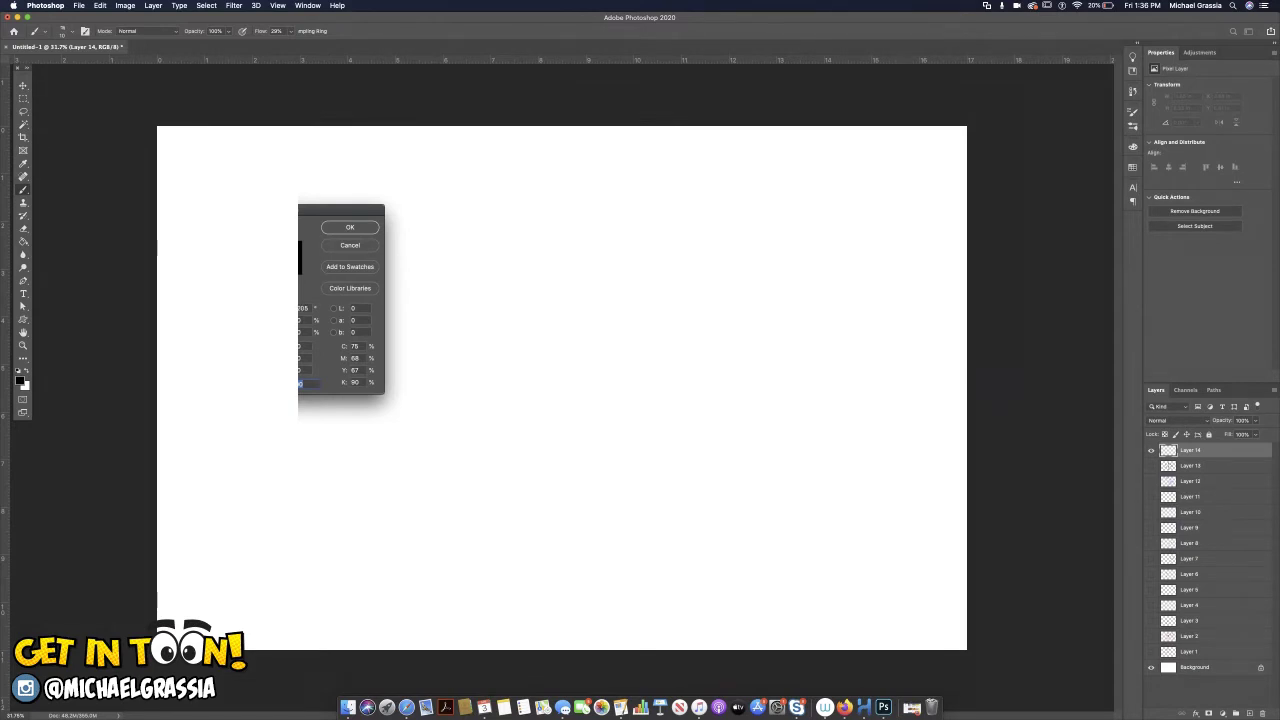
{"action": "key", "text": "Return"}
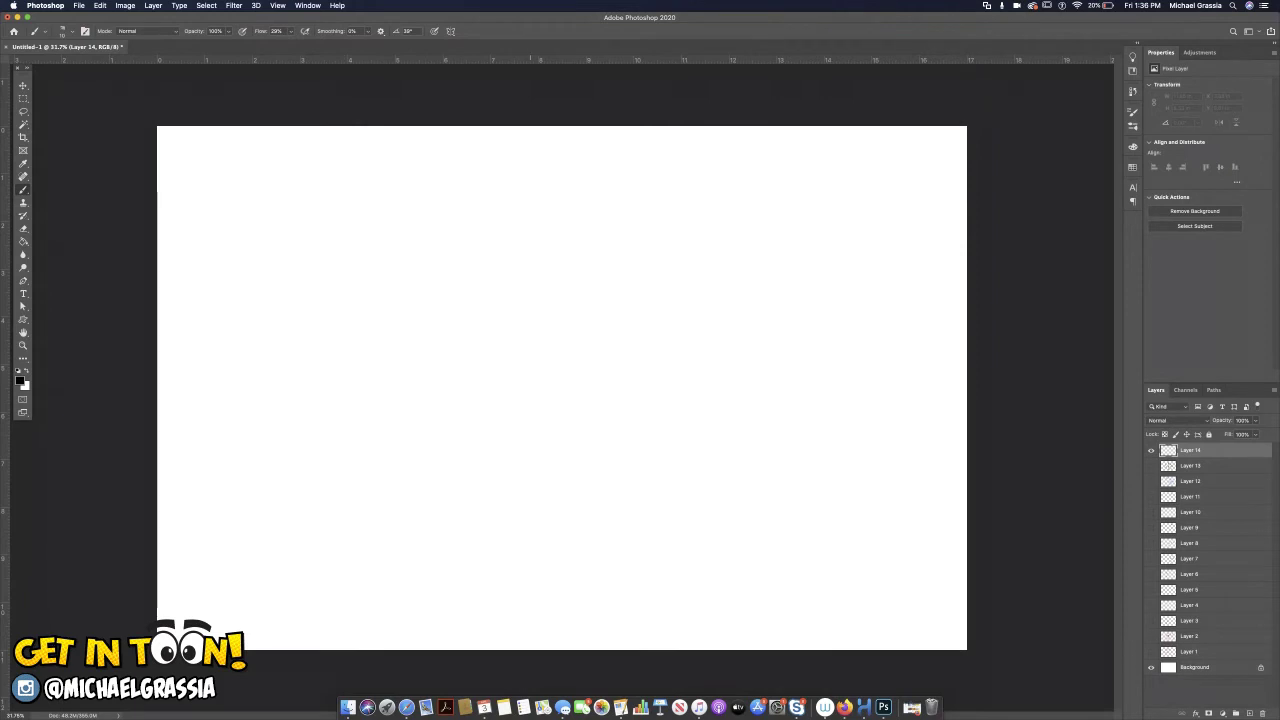
Rough in a tilted oval head near the canvas centre, crossed by a wide slanted ellipse for the cheeks.
{"action": "left_click_drag", "start_coordinate": [531, 263], "coordinate": [566, 249]}
{"action": "mouse_move", "coordinate": [515, 286]}
{"action": "left_mouse_down"}
{"action": "mouse_move", "coordinate": [576, 262]}
{"action": "mouse_move", "coordinate": [541, 326]}
{"action": "mouse_move", "coordinate": [536, 260]}
{"action": "left_mouse_up"}
{"action": "left_click_drag", "start_coordinate": [540, 324], "coordinate": [574, 306]}
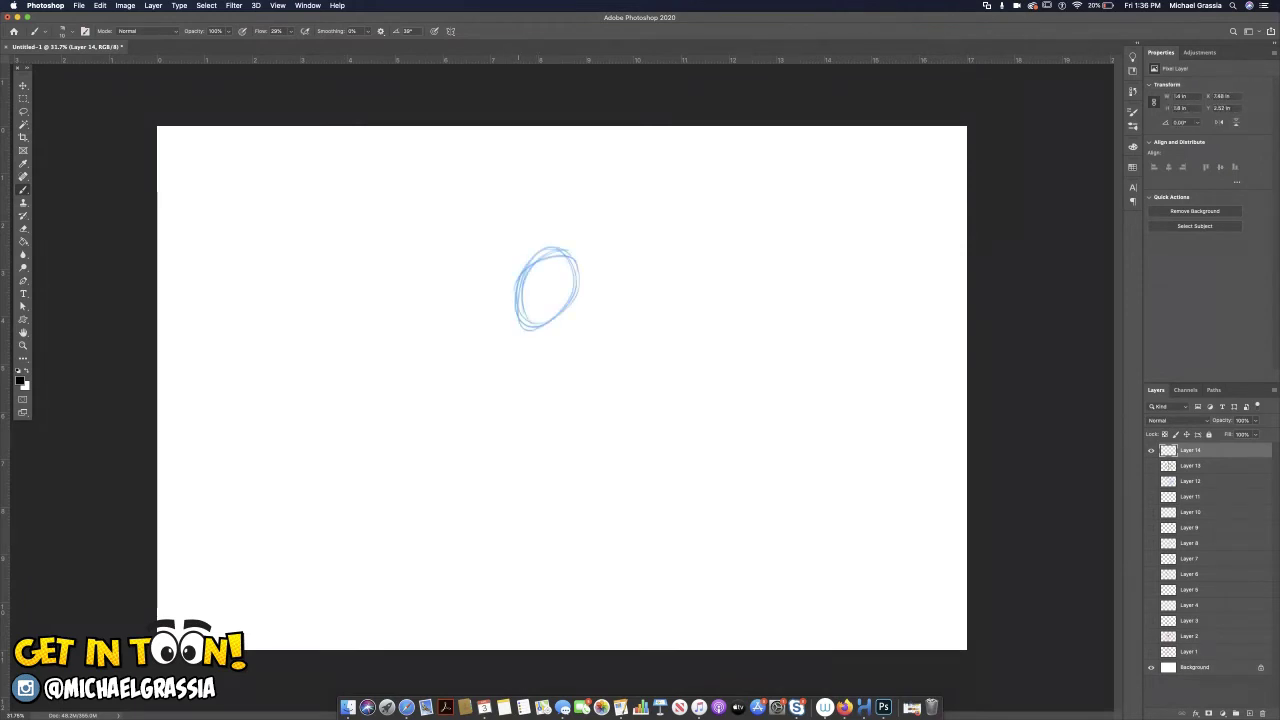
{"action": "mouse_move", "coordinate": [497, 306]}
{"action": "left_mouse_down"}
{"action": "mouse_move", "coordinate": [560, 330]}
{"action": "mouse_move", "coordinate": [570, 316]}
{"action": "left_mouse_up"}
Sketch the head's centre line and a long curved line of action sweeping down from it to the feet.
{"action": "mouse_move", "coordinate": [506, 280]}
{"action": "left_mouse_down"}
{"action": "mouse_move", "coordinate": [562, 302]}
{"action": "mouse_move", "coordinate": [569, 325]}
{"action": "mouse_move", "coordinate": [548, 286]}
{"action": "mouse_move", "coordinate": [486, 302]}
{"action": "mouse_move", "coordinate": [536, 331]}
{"action": "mouse_move", "coordinate": [520, 280]}
{"action": "mouse_move", "coordinate": [558, 278]}
{"action": "mouse_move", "coordinate": [518, 370]}
{"action": "left_mouse_up"}
{"action": "left_click_drag", "start_coordinate": [560, 256], "coordinate": [516, 374]}
{"action": "left_click_drag", "start_coordinate": [522, 328], "coordinate": [498, 450]}
{"action": "left_click_drag", "start_coordinate": [518, 368], "coordinate": [460, 488]}
{"action": "left_click_drag", "start_coordinate": [522, 340], "coordinate": [490, 452]}
{"action": "mouse_move", "coordinate": [540, 290]}
{"action": "left_mouse_down"}
{"action": "mouse_move", "coordinate": [520, 376]}
{"action": "mouse_move", "coordinate": [456, 490]}
{"action": "left_mouse_up"}
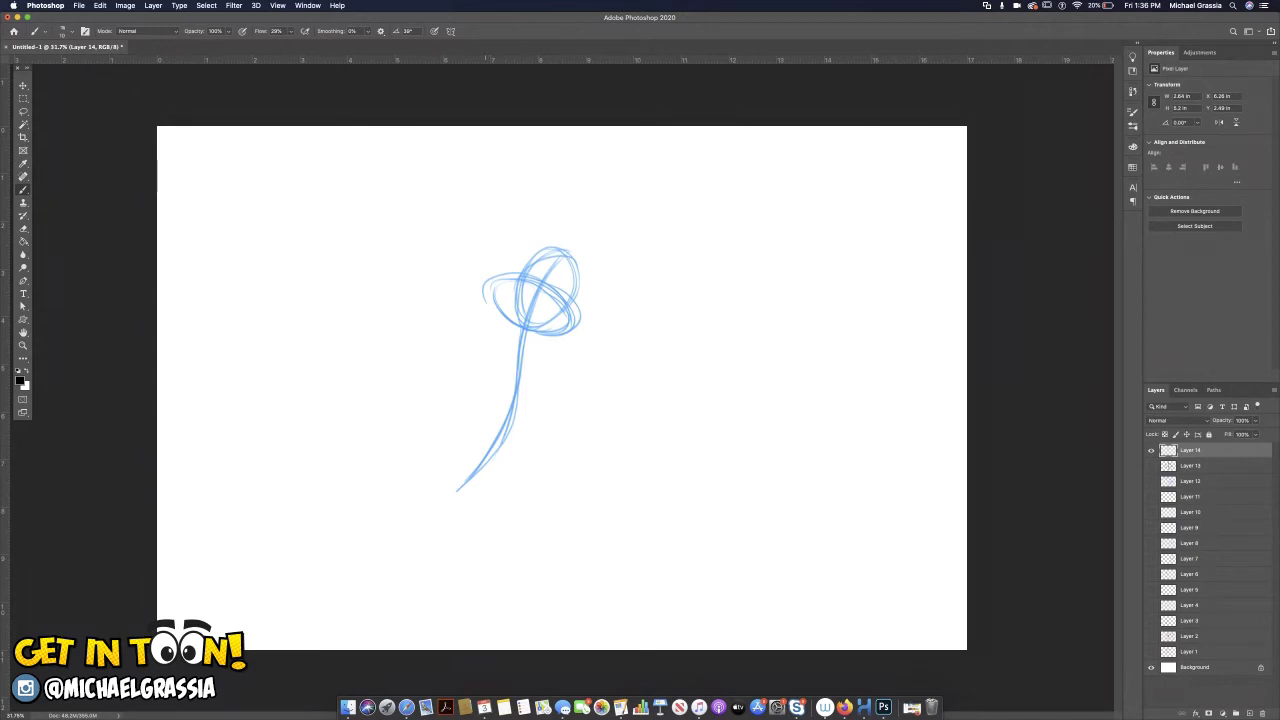
Rough in the chest, narrow waist and wide hips around the action line, with two spread legs and flat feet.
{"action": "mouse_move", "coordinate": [540, 338]}
{"action": "left_mouse_down"}
{"action": "mouse_move", "coordinate": [487, 348]}
{"action": "mouse_move", "coordinate": [500, 392]}
{"action": "mouse_move", "coordinate": [534, 382]}
{"action": "mouse_move", "coordinate": [482, 410]}
{"action": "mouse_move", "coordinate": [537, 427]}
{"action": "mouse_move", "coordinate": [512, 435]}
{"action": "left_mouse_up"}
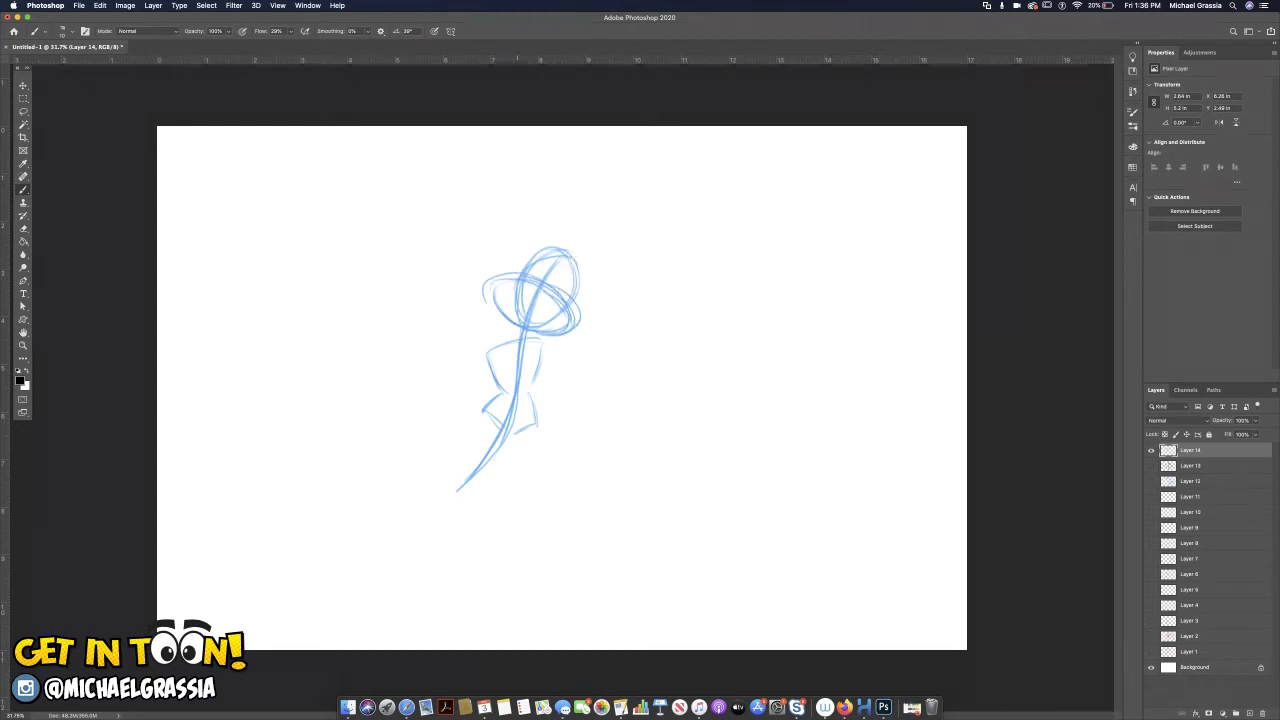
{"action": "mouse_move", "coordinate": [544, 357]}
{"action": "left_mouse_down"}
{"action": "mouse_move", "coordinate": [532, 389]}
{"action": "mouse_move", "coordinate": [475, 419]}
{"action": "mouse_move", "coordinate": [464, 470]}
{"action": "left_mouse_up"}
{"action": "left_click_drag", "start_coordinate": [492, 444], "coordinate": [464, 476]}
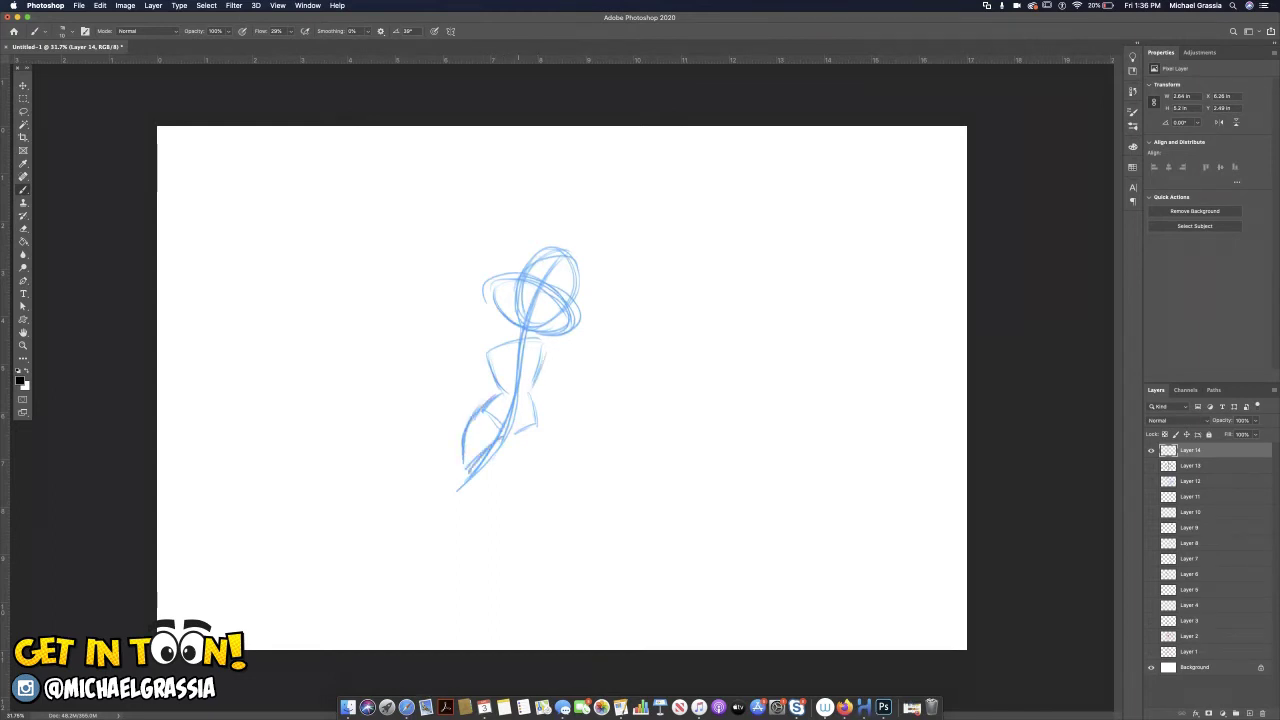
{"action": "left_click_drag", "start_coordinate": [512, 432], "coordinate": [530, 452]}
{"action": "left_click_drag", "start_coordinate": [534, 390], "coordinate": [551, 473]}
{"action": "left_click_drag", "start_coordinate": [491, 439], "coordinate": [463, 479]}
{"action": "mouse_move", "coordinate": [470, 417]}
{"action": "left_mouse_down"}
{"action": "mouse_move", "coordinate": [455, 476]}
{"action": "mouse_move", "coordinate": [413, 489]}
{"action": "mouse_move", "coordinate": [464, 482]}
{"action": "left_mouse_up"}
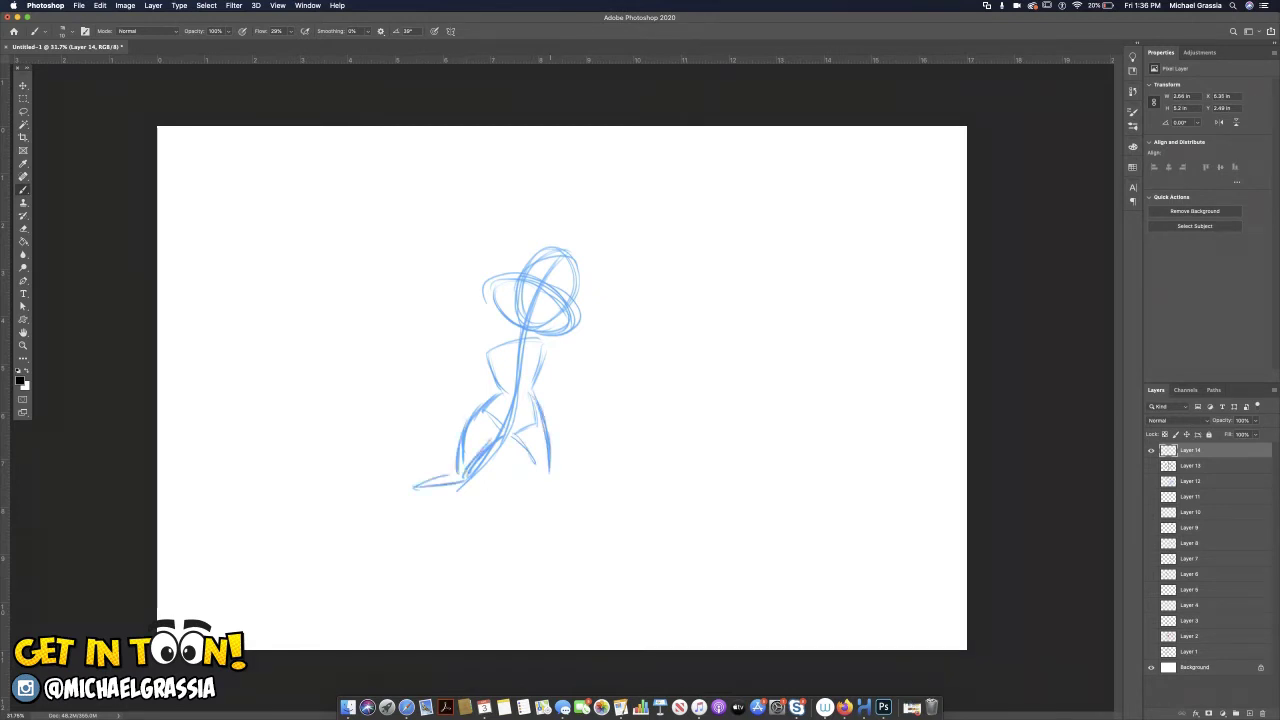
{"action": "left_click_drag", "start_coordinate": [550, 469], "coordinate": [596, 480]}
{"action": "mouse_move", "coordinate": [542, 482]}
{"action": "left_mouse_down"}
{"action": "mouse_move", "coordinate": [594, 483]}
{"action": "mouse_move", "coordinate": [541, 477]}
{"action": "left_mouse_up"}
Rough in the shoulders and arms, one bent with its hand on the hip and one outstretched with a round hand.
{"action": "left_click_drag", "start_coordinate": [539, 397], "coordinate": [545, 415]}
{"action": "mouse_move", "coordinate": [516, 338]}
{"action": "left_mouse_down"}
{"action": "mouse_move", "coordinate": [480, 365]}
{"action": "mouse_move", "coordinate": [432, 355]}
{"action": "mouse_move", "coordinate": [481, 371]}
{"action": "left_mouse_up"}
{"action": "mouse_move", "coordinate": [546, 341]}
{"action": "left_mouse_down"}
{"action": "mouse_move", "coordinate": [572, 348]}
{"action": "mouse_move", "coordinate": [572, 388]}
{"action": "mouse_move", "coordinate": [556, 388]}
{"action": "mouse_move", "coordinate": [566, 358]}
{"action": "left_mouse_up"}
{"action": "mouse_move", "coordinate": [572, 362]}
{"action": "left_mouse_down"}
{"action": "mouse_move", "coordinate": [552, 398]}
{"action": "mouse_move", "coordinate": [544, 370]}
{"action": "mouse_move", "coordinate": [548, 392]}
{"action": "left_mouse_up"}
{"action": "left_click_drag", "start_coordinate": [550, 392], "coordinate": [542, 406]}
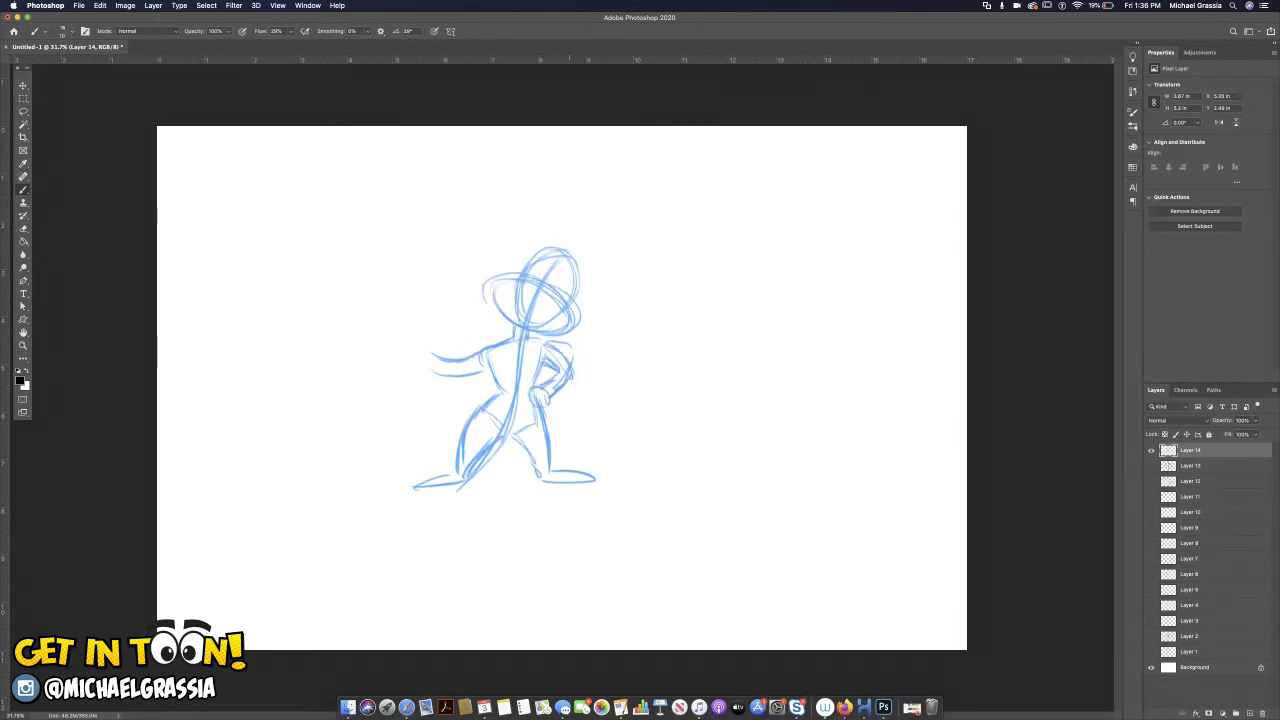
{"action": "mouse_move", "coordinate": [432, 342]}
{"action": "left_mouse_down"}
{"action": "mouse_move", "coordinate": [418, 366]}
{"action": "mouse_move", "coordinate": [436, 346]}
{"action": "left_mouse_up"}
Lower the opacity of the blue rough sketch layer and add two new layers above it.
{"action": "left_click", "coordinate": [1255, 420]}
{"action": "left_click_drag", "start_coordinate": [1255, 433], "coordinate": [1235, 433]}
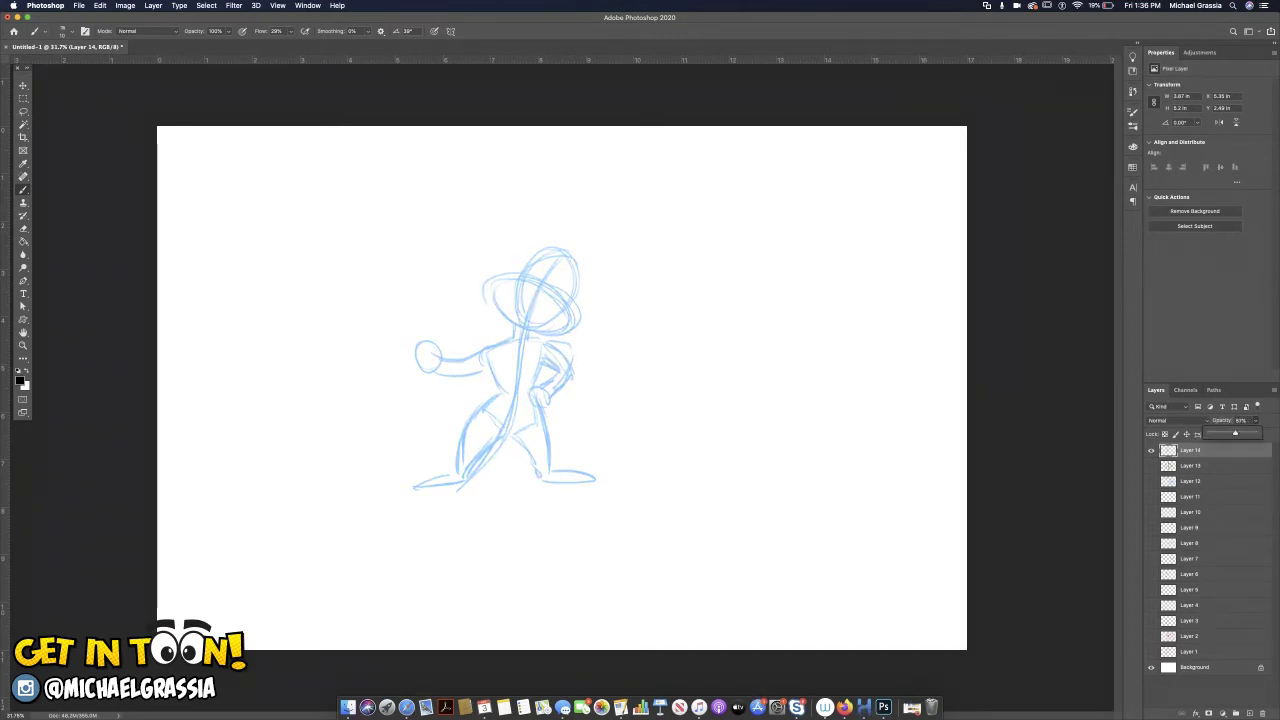
{"action": "left_click", "coordinate": [1249, 713]}
{"action": "left_click", "coordinate": [1249, 713]}
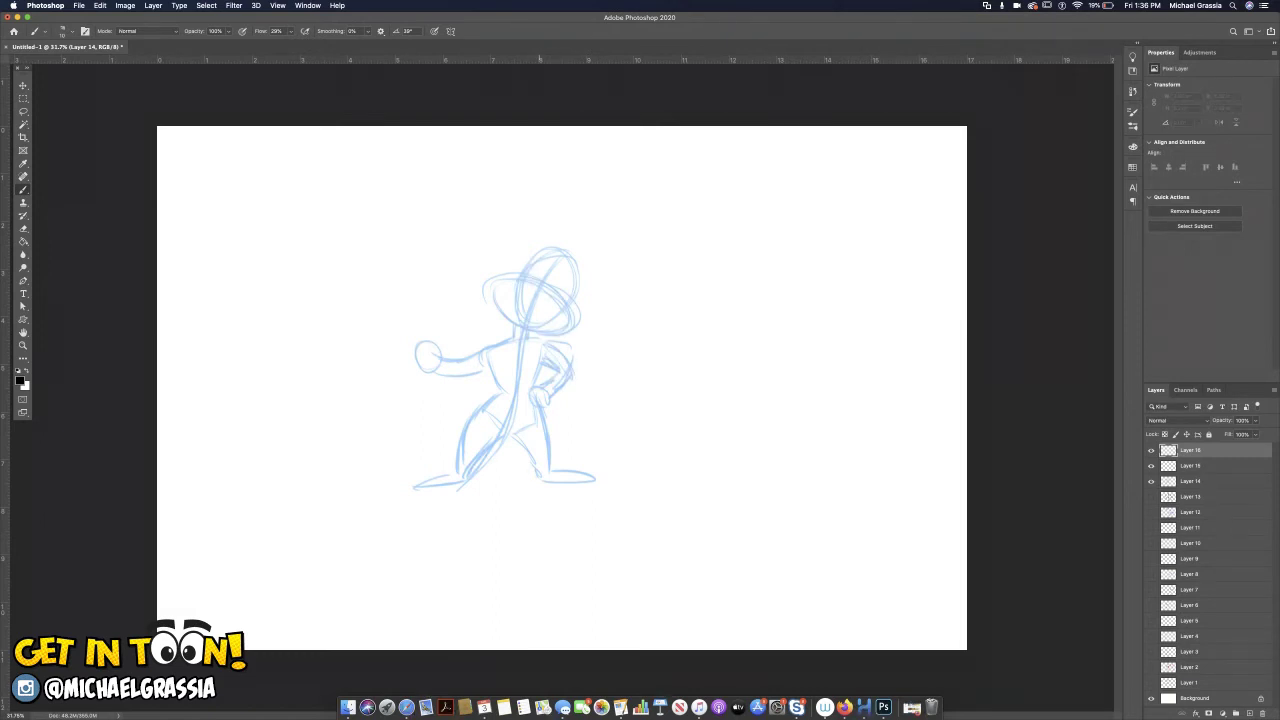
Ink a black nose beneath a curved bridge line, with a wide smiling upper lip and cheek creases at both ends.
{"action": "mouse_move", "coordinate": [530, 282]}
{"action": "left_mouse_down"}
{"action": "mouse_move", "coordinate": [558, 295]}
{"action": "mouse_move", "coordinate": [547, 291]}
{"action": "left_mouse_up"}
{"action": "key", "text": "super+equal"}
{"action": "key", "text": "super+equal"}
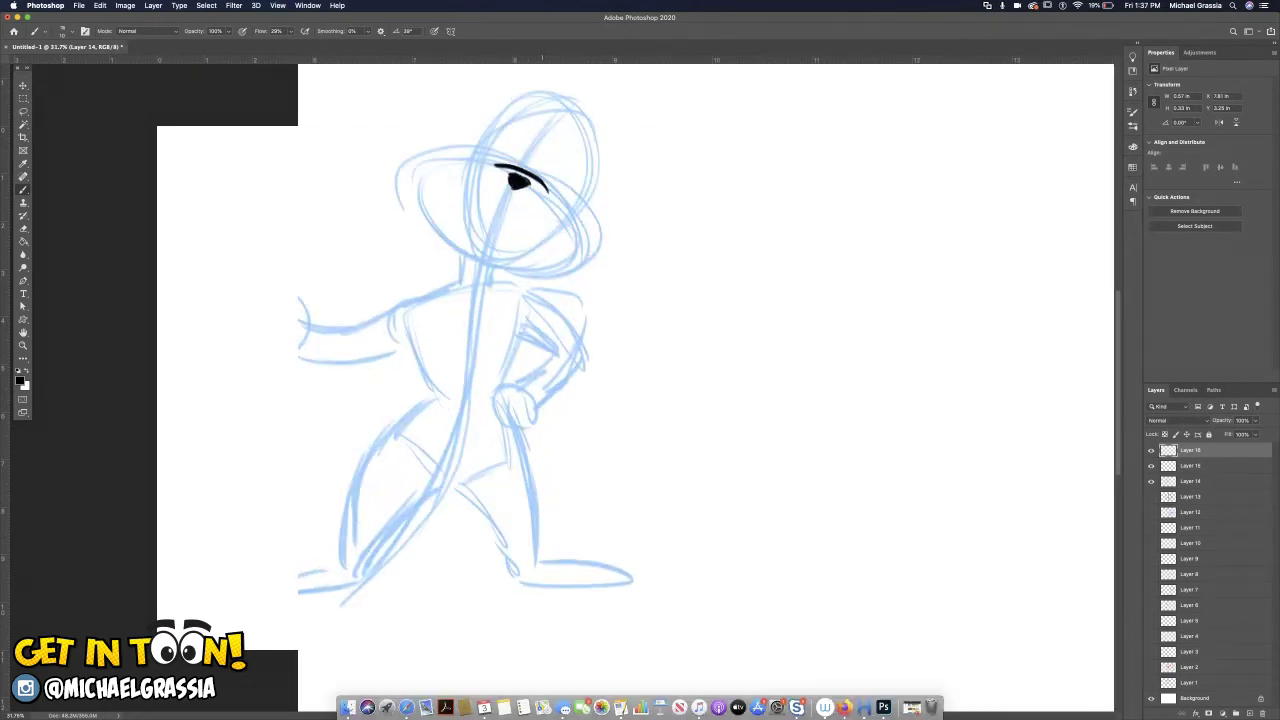
{"action": "scroll", "coordinate": [543, 388], "scroll_direction": "up", "scroll_amount": 3}
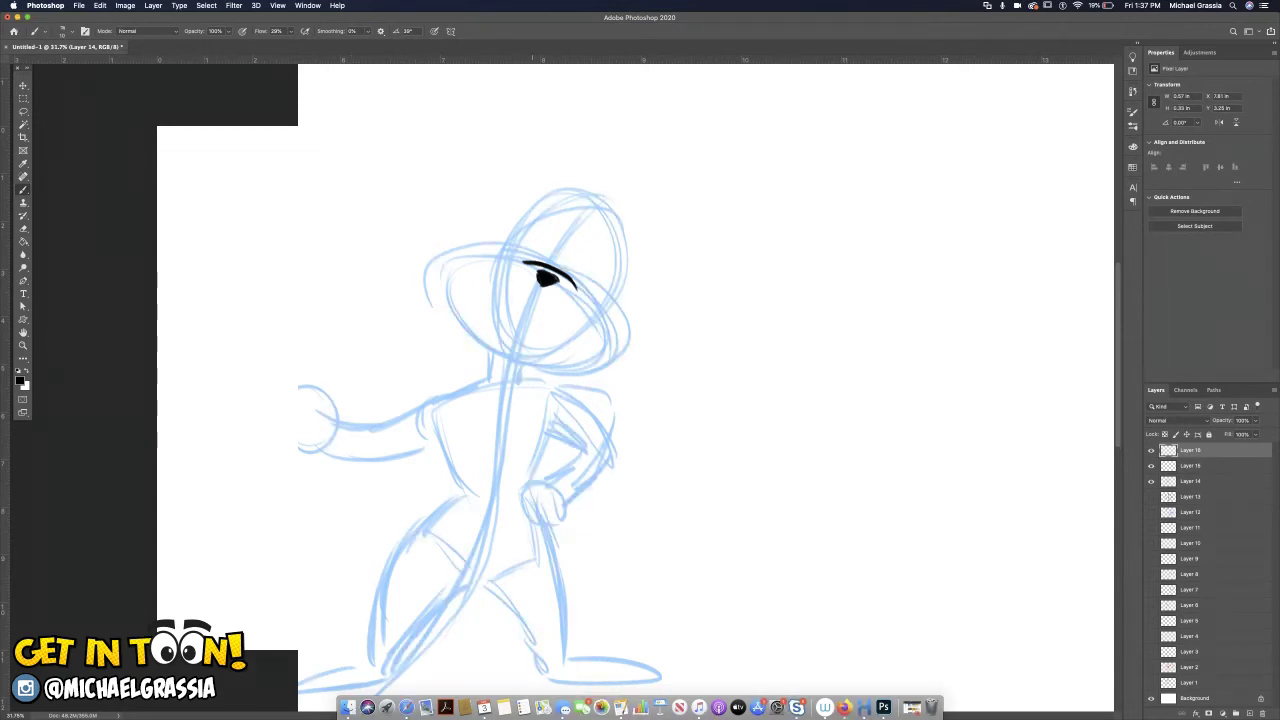
{"action": "mouse_move", "coordinate": [512, 282]}
{"action": "left_mouse_down"}
{"action": "mouse_move", "coordinate": [524, 300]}
{"action": "mouse_move", "coordinate": [538, 290]}
{"action": "mouse_move", "coordinate": [542, 306]}
{"action": "mouse_move", "coordinate": [558, 304]}
{"action": "left_mouse_up"}
{"action": "mouse_move", "coordinate": [481, 258]}
{"action": "left_mouse_down"}
{"action": "mouse_move", "coordinate": [512, 286]}
{"action": "mouse_move", "coordinate": [612, 316]}
{"action": "left_mouse_up"}
{"action": "left_click_drag", "start_coordinate": [490, 252], "coordinate": [473, 257]}
{"action": "left_click_drag", "start_coordinate": [606, 308], "coordinate": [617, 319]}
{"action": "mouse_move", "coordinate": [516, 300]}
{"action": "left_mouse_down"}
{"action": "mouse_move", "coordinate": [516, 320]}
{"action": "mouse_move", "coordinate": [547, 309]}
{"action": "left_mouse_up"}
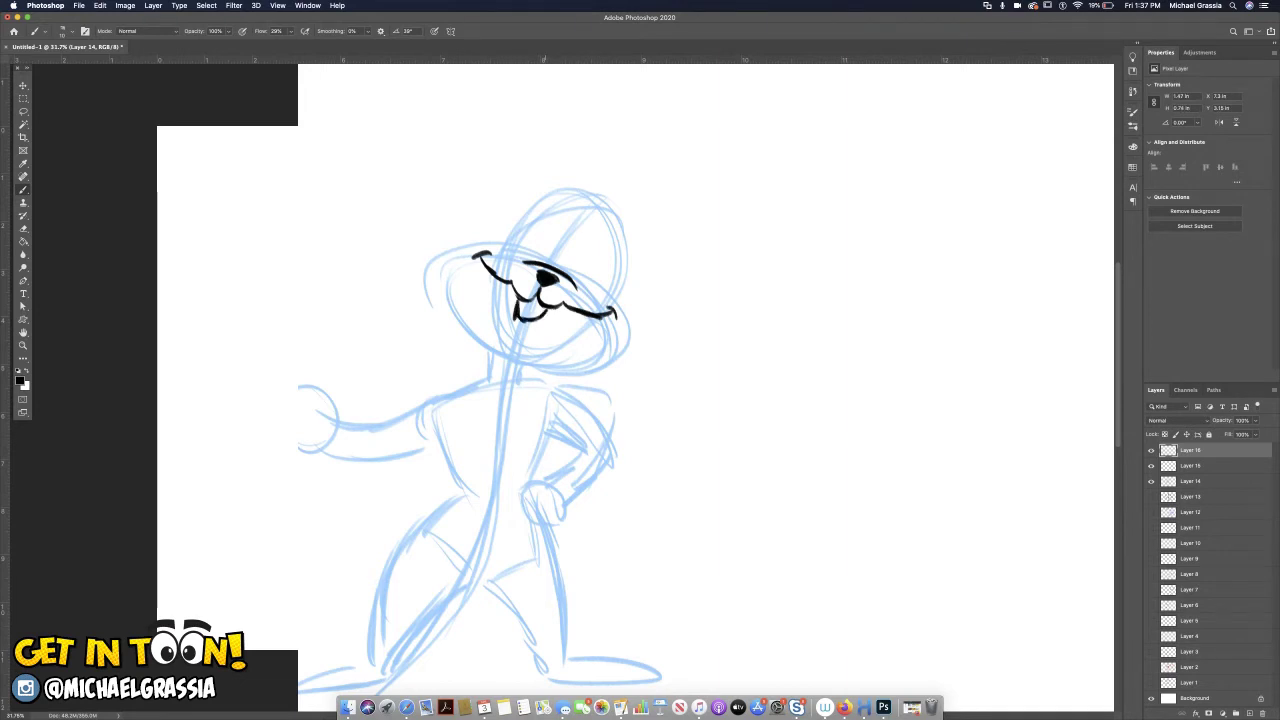
{"action": "key", "text": "super+z"}
{"action": "key", "text": "super+z"}
{"action": "key", "text": "super+z"}
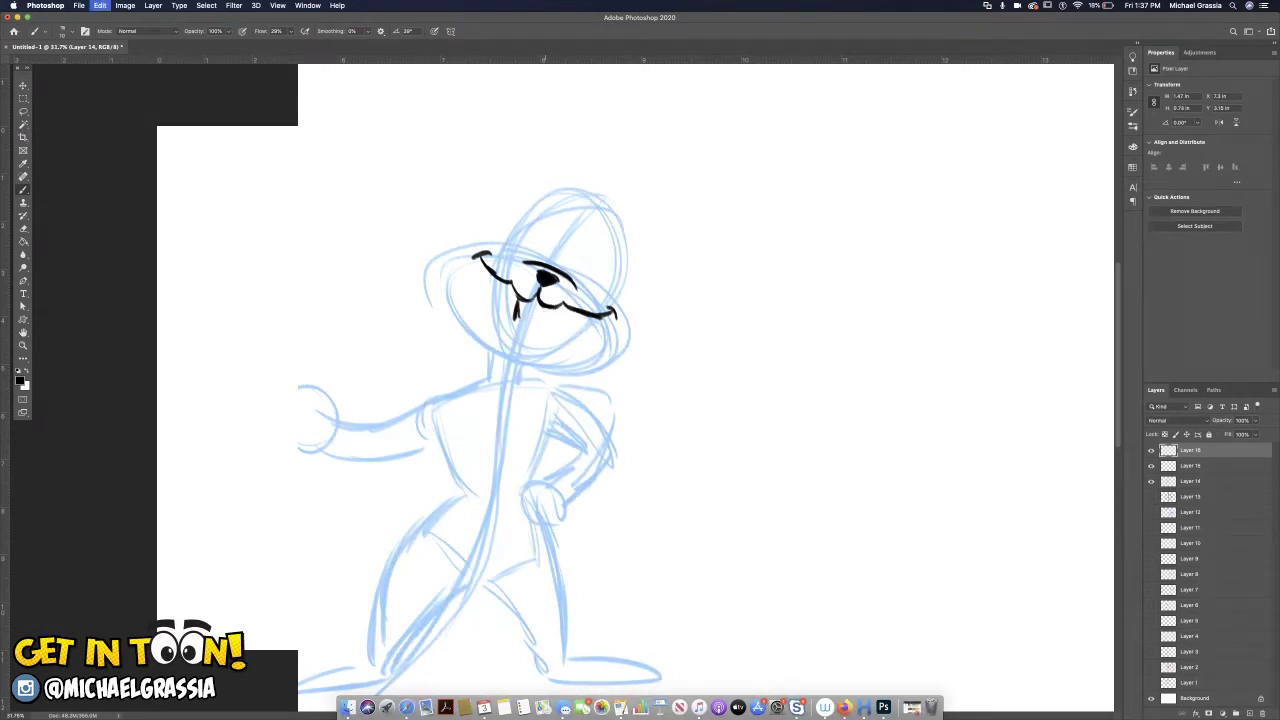
{"action": "key", "text": "super+z"}
Draw front teeth and a wide open grin with a tongue, and fill the mouth interior with black.
{"action": "mouse_move", "coordinate": [522, 302]}
{"action": "left_mouse_down"}
{"action": "mouse_move", "coordinate": [533, 321]}
{"action": "mouse_move", "coordinate": [546, 312]}
{"action": "left_mouse_up"}
{"action": "mouse_move", "coordinate": [478, 256]}
{"action": "left_mouse_down"}
{"action": "mouse_move", "coordinate": [518, 340]}
{"action": "mouse_move", "coordinate": [606, 318]}
{"action": "left_mouse_up"}
{"action": "left_click_drag", "start_coordinate": [506, 325], "coordinate": [548, 337]}
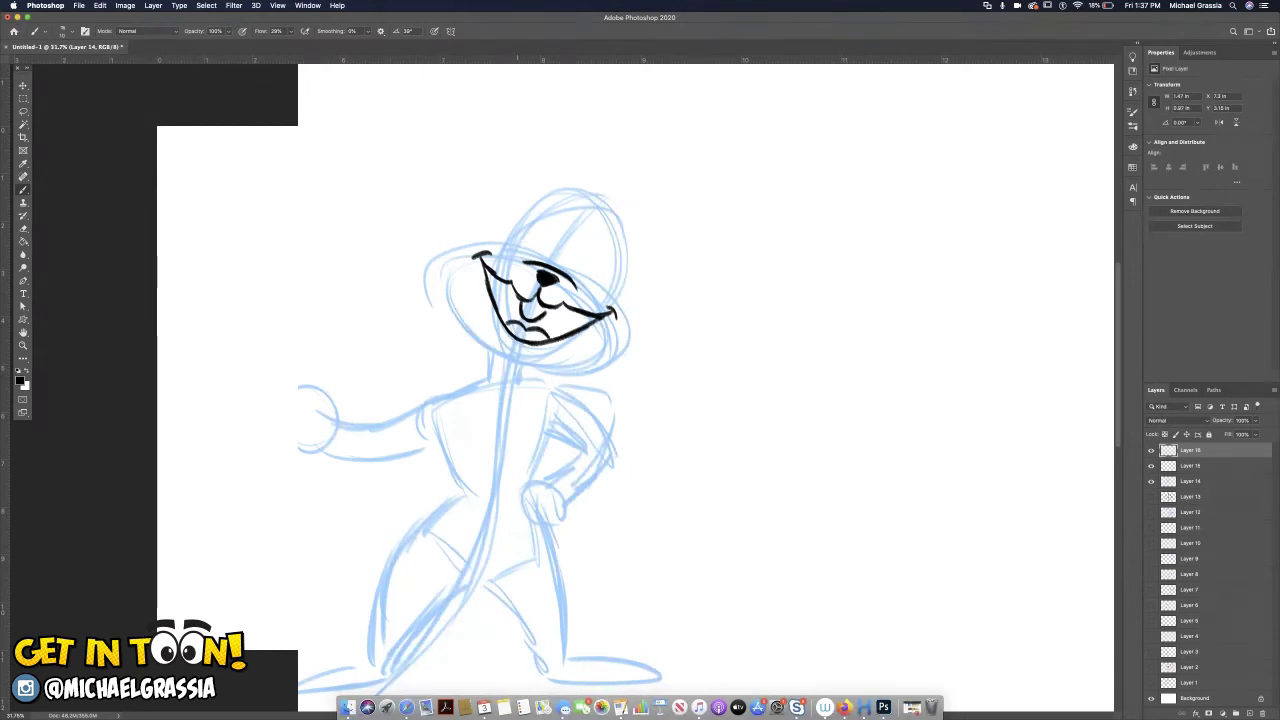
{"action": "mouse_move", "coordinate": [484, 276]}
{"action": "left_mouse_down"}
{"action": "mouse_move", "coordinate": [506, 315]}
{"action": "mouse_move", "coordinate": [510, 300]}
{"action": "mouse_move", "coordinate": [533, 320]}
{"action": "mouse_move", "coordinate": [592, 318]}
{"action": "left_mouse_up"}
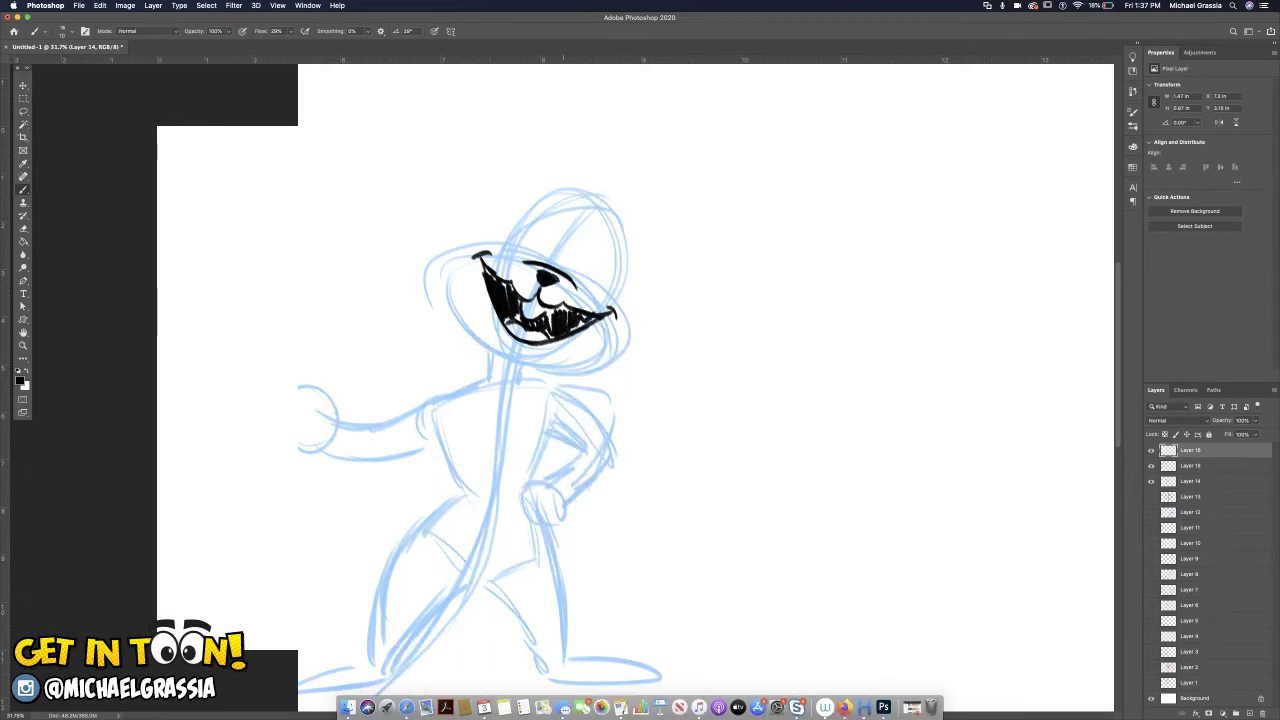
Draw two tall oval eyes with pupils above the nose, and add eyelashes and eyebrows.
{"action": "mouse_move", "coordinate": [558, 256]}
{"action": "left_mouse_down"}
{"action": "mouse_move", "coordinate": [556, 228]}
{"action": "mouse_move", "coordinate": [534, 238]}
{"action": "mouse_move", "coordinate": [536, 256]}
{"action": "mouse_move", "coordinate": [592, 246]}
{"action": "mouse_move", "coordinate": [566, 236]}
{"action": "mouse_move", "coordinate": [580, 276]}
{"action": "mouse_move", "coordinate": [541, 252]}
{"action": "mouse_move", "coordinate": [570, 270]}
{"action": "mouse_move", "coordinate": [554, 240]}
{"action": "mouse_move", "coordinate": [585, 255]}
{"action": "left_mouse_up"}
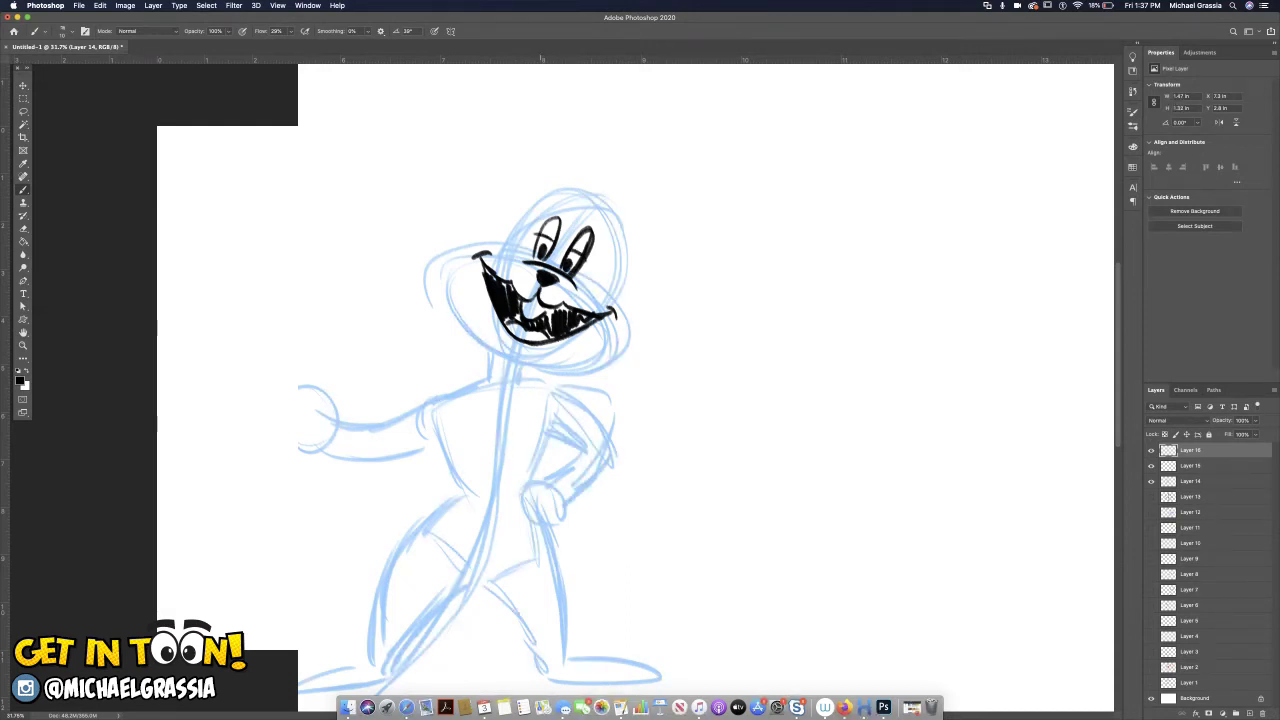
{"action": "mouse_move", "coordinate": [539, 235]}
{"action": "left_mouse_down"}
{"action": "mouse_move", "coordinate": [531, 221]}
{"action": "mouse_move", "coordinate": [525, 231]}
{"action": "left_mouse_up"}
{"action": "left_click_drag", "start_coordinate": [587, 259], "coordinate": [598, 253]}
{"action": "mouse_move", "coordinate": [549, 211]}
{"action": "left_mouse_down"}
{"action": "mouse_move", "coordinate": [568, 205]}
{"action": "mouse_move", "coordinate": [600, 231]}
{"action": "left_mouse_up"}
Ink two tiny ears and a hair tuft on top of the head, and outline both sides of the skull.
{"action": "mouse_move", "coordinate": [557, 190]}
{"action": "left_mouse_down"}
{"action": "mouse_move", "coordinate": [551, 175]}
{"action": "mouse_move", "coordinate": [548, 195]}
{"action": "left_mouse_up"}
{"action": "left_click_drag", "start_coordinate": [627, 215], "coordinate": [611, 214]}
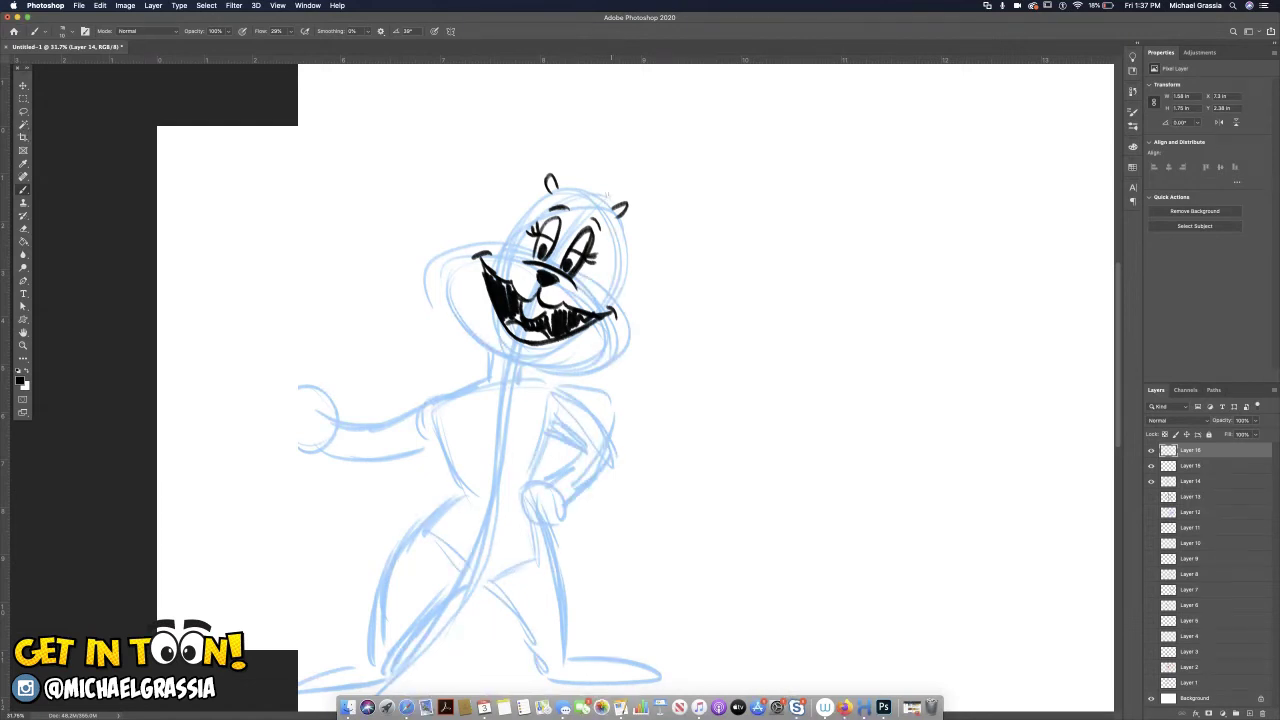
{"action": "mouse_move", "coordinate": [606, 179]}
{"action": "left_mouse_down"}
{"action": "mouse_move", "coordinate": [611, 204]}
{"action": "mouse_move", "coordinate": [568, 180]}
{"action": "mouse_move", "coordinate": [592, 194]}
{"action": "left_mouse_up"}
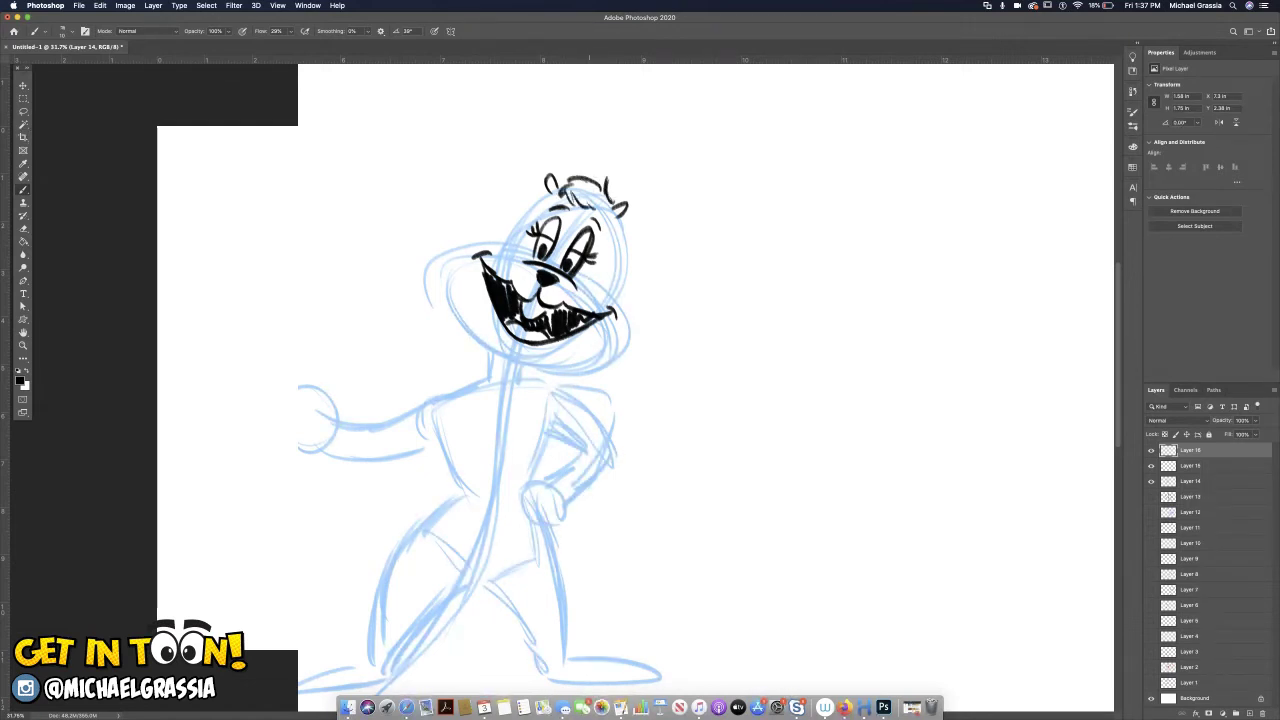
{"action": "mouse_move", "coordinate": [544, 194]}
{"action": "left_mouse_down"}
{"action": "mouse_move", "coordinate": [504, 242]}
{"action": "mouse_move", "coordinate": [542, 196]}
{"action": "left_mouse_up"}
{"action": "mouse_move", "coordinate": [612, 220]}
{"action": "left_mouse_down"}
{"action": "mouse_move", "coordinate": [618, 288]}
{"action": "mouse_move", "coordinate": [621, 266]}
{"action": "left_mouse_up"}
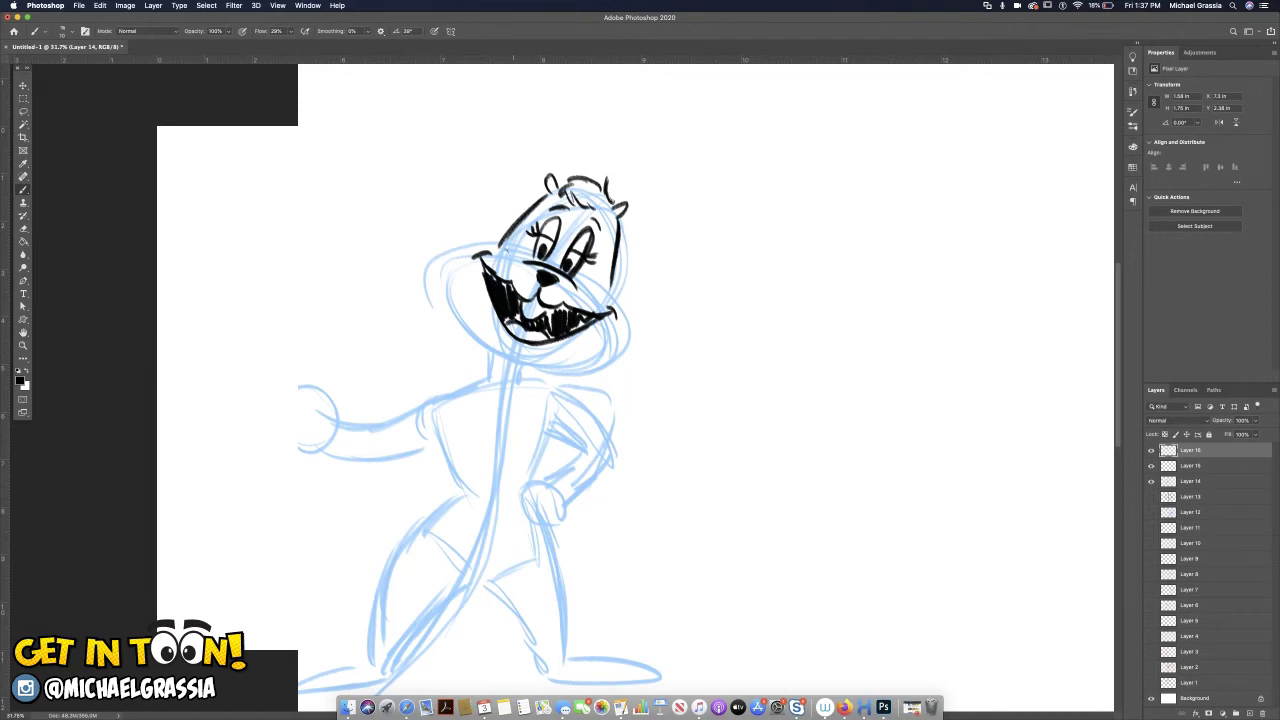
Ink furry cheek outlines on both sides of the grin.
{"action": "mouse_move", "coordinate": [508, 234]}
{"action": "left_mouse_down"}
{"action": "mouse_move", "coordinate": [436, 258]}
{"action": "mouse_move", "coordinate": [424, 282]}
{"action": "mouse_move", "coordinate": [438, 314]}
{"action": "left_mouse_up"}
{"action": "left_click_drag", "start_coordinate": [432, 278], "coordinate": [452, 330]}
{"action": "left_click_drag", "start_coordinate": [452, 322], "coordinate": [466, 338]}
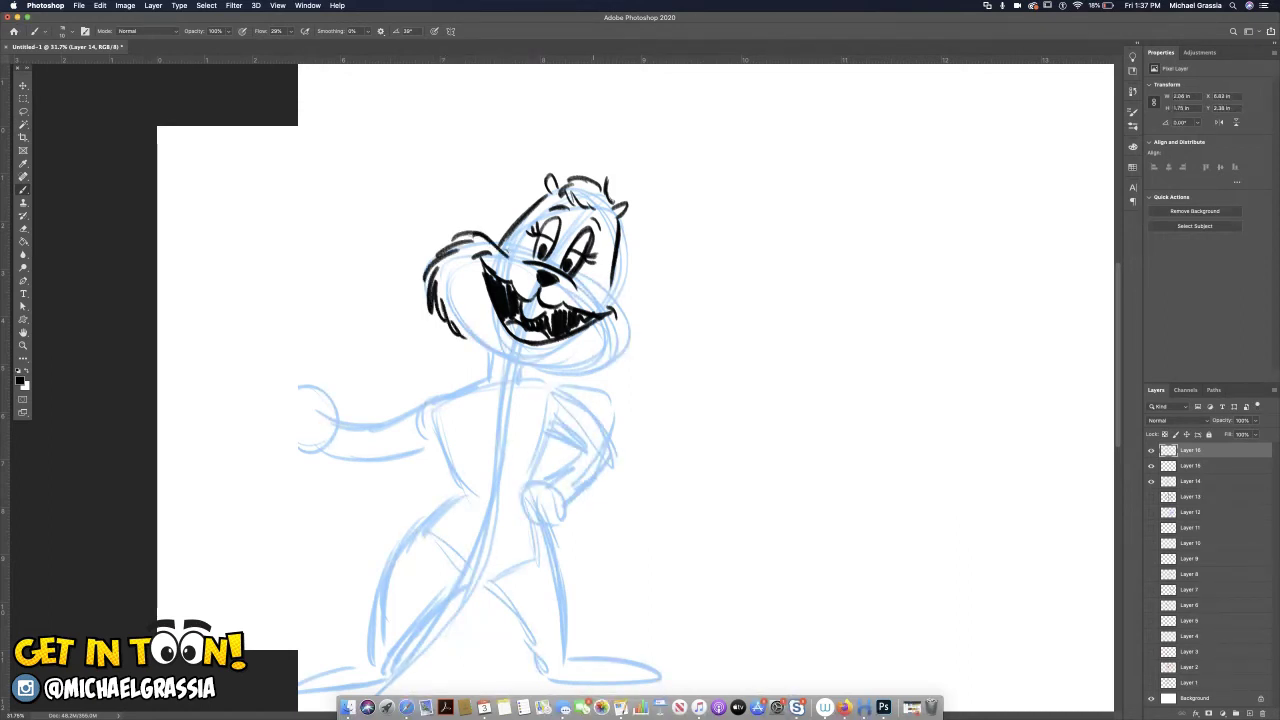
{"action": "mouse_move", "coordinate": [586, 286]}
{"action": "left_mouse_down"}
{"action": "mouse_move", "coordinate": [620, 294]}
{"action": "mouse_move", "coordinate": [643, 344]}
{"action": "mouse_move", "coordinate": [606, 370]}
{"action": "mouse_move", "coordinate": [578, 366]}
{"action": "left_mouse_up"}
Erase the outer fur strokes of the cheek nearest the outstretched arm, and redraw it with a smooth curve around the jaw.
{"action": "key", "text": "e"}
{"action": "mouse_move", "coordinate": [455, 245]}
{"action": "left_mouse_down"}
{"action": "mouse_move", "coordinate": [430, 290]}
{"action": "mouse_move", "coordinate": [462, 336]}
{"action": "mouse_move", "coordinate": [460, 244]}
{"action": "left_mouse_up"}
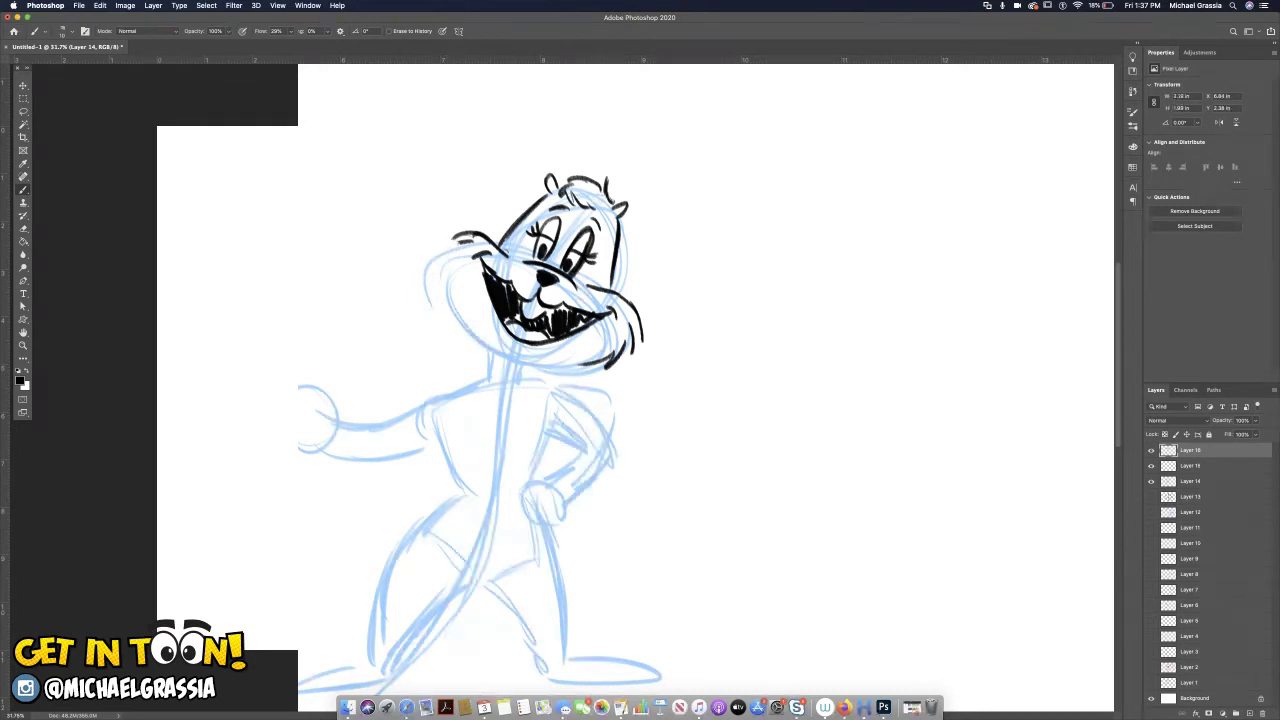
{"action": "key", "text": "b"}
{"action": "mouse_move", "coordinate": [468, 239]}
{"action": "left_mouse_down"}
{"action": "mouse_move", "coordinate": [443, 247]}
{"action": "mouse_move", "coordinate": [437, 298]}
{"action": "mouse_move", "coordinate": [478, 344]}
{"action": "left_mouse_up"}
{"action": "mouse_move", "coordinate": [446, 304]}
{"action": "left_mouse_down"}
{"action": "mouse_move", "coordinate": [483, 349]}
{"action": "mouse_move", "coordinate": [532, 361]}
{"action": "mouse_move", "coordinate": [506, 356]}
{"action": "mouse_move", "coordinate": [591, 364]}
{"action": "left_mouse_up"}
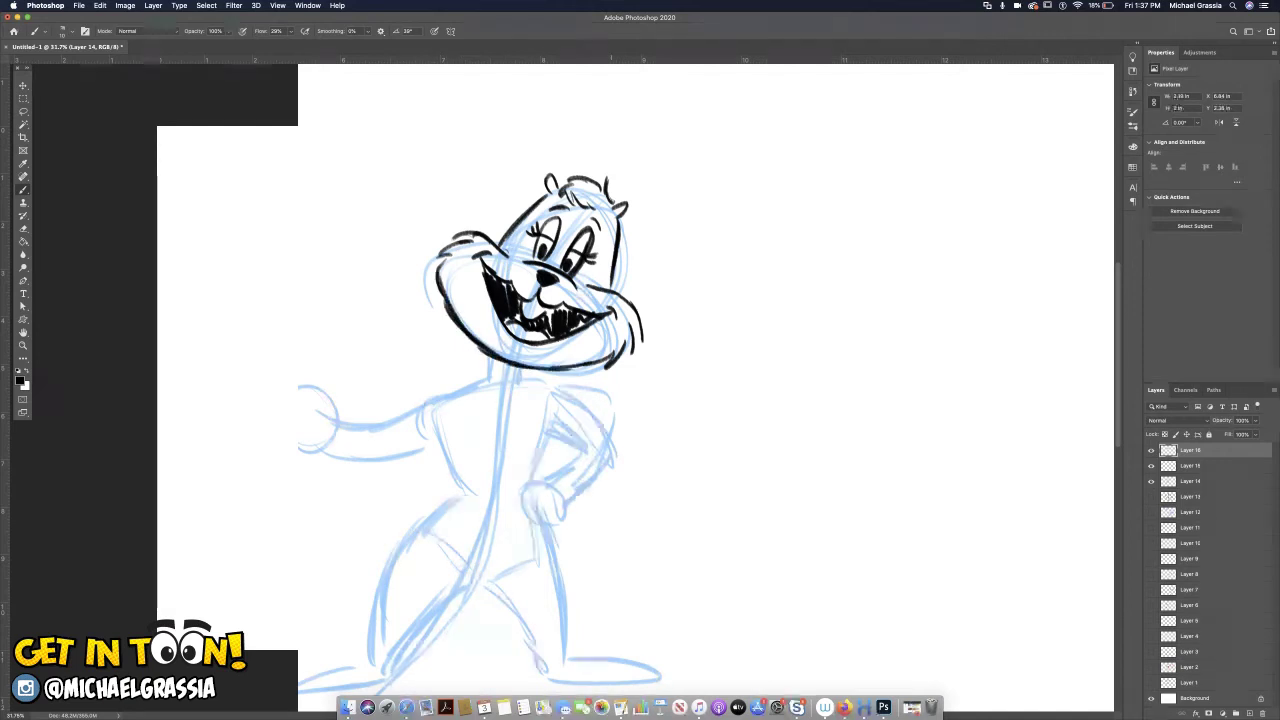
Ink the neck, outstretched arm, torso and hips, and the bent arm with its fingers resting on the hip.
{"action": "mouse_move", "coordinate": [536, 368]}
{"action": "left_mouse_down"}
{"action": "mouse_move", "coordinate": [326, 424]}
{"action": "mouse_move", "coordinate": [384, 458]}
{"action": "mouse_move", "coordinate": [432, 446]}
{"action": "left_mouse_up"}
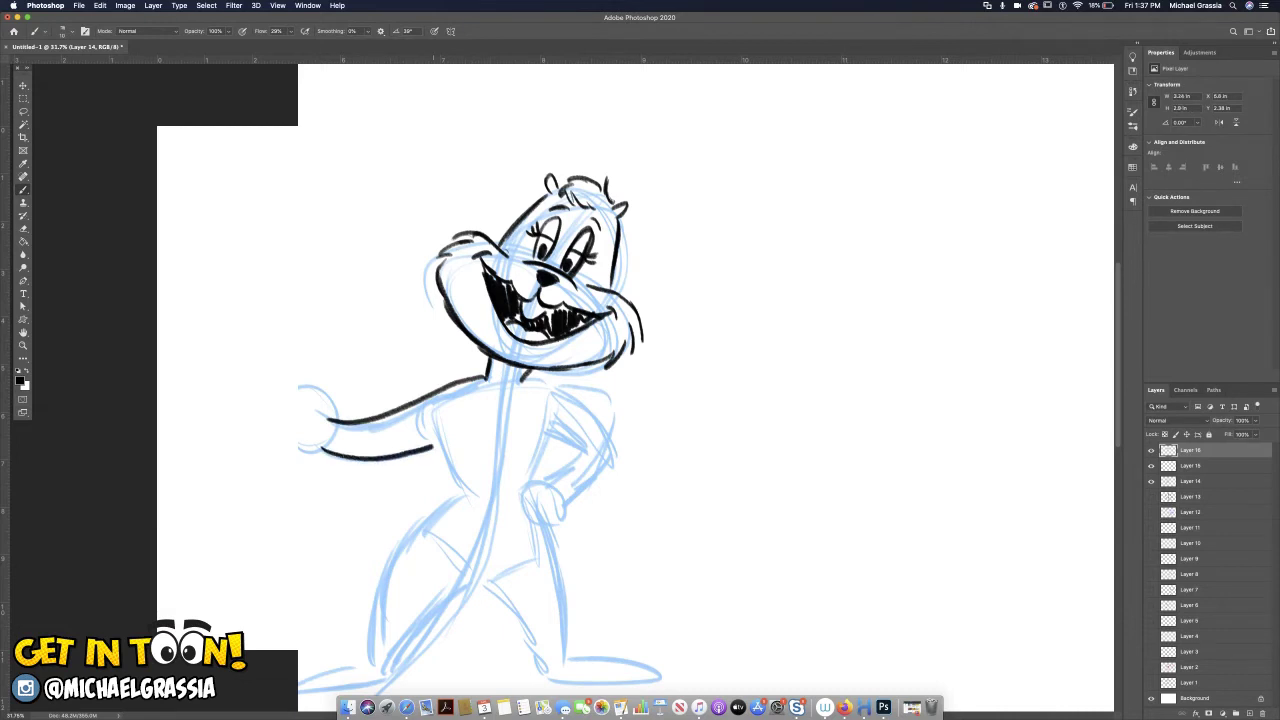
{"action": "mouse_move", "coordinate": [448, 405]}
{"action": "left_mouse_down"}
{"action": "mouse_move", "coordinate": [437, 450]}
{"action": "mouse_move", "coordinate": [455, 495]}
{"action": "mouse_move", "coordinate": [392, 560]}
{"action": "mouse_move", "coordinate": [379, 652]}
{"action": "mouse_move", "coordinate": [484, 585]}
{"action": "left_mouse_up"}
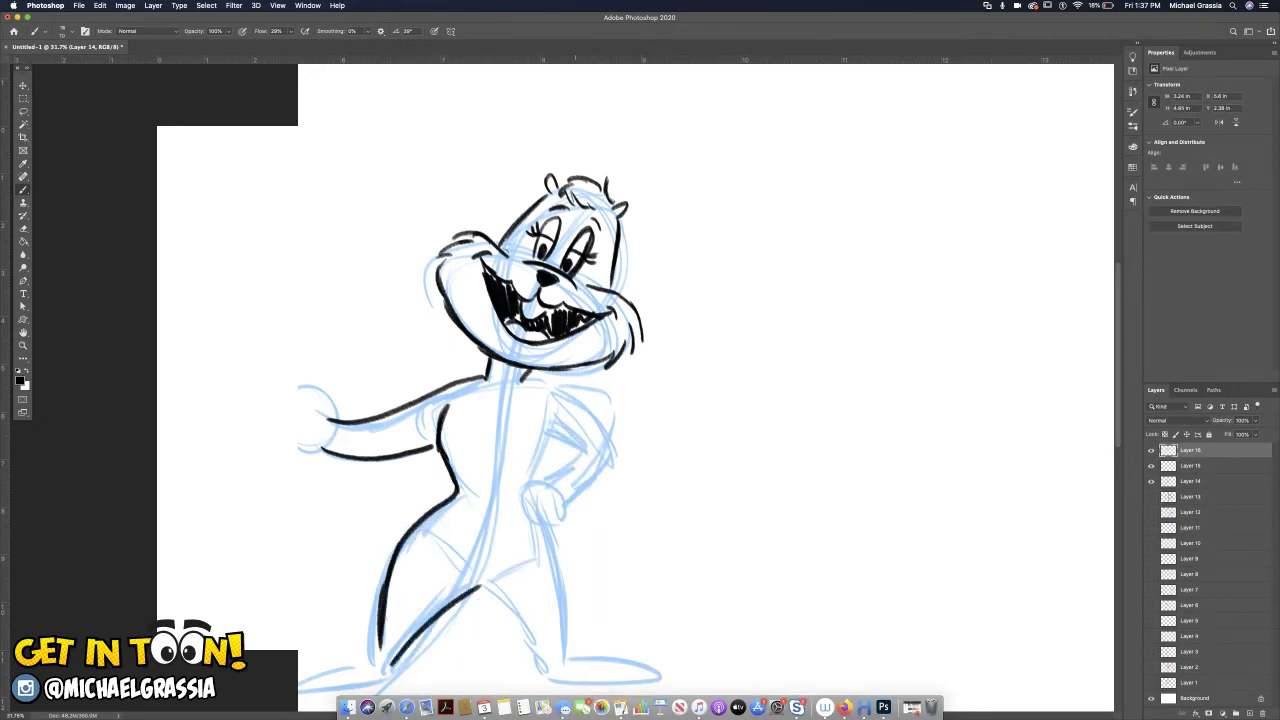
{"action": "mouse_move", "coordinate": [525, 377]}
{"action": "left_mouse_down"}
{"action": "mouse_move", "coordinate": [578, 397]}
{"action": "mouse_move", "coordinate": [618, 438]}
{"action": "mouse_move", "coordinate": [568, 497]}
{"action": "left_mouse_up"}
{"action": "mouse_move", "coordinate": [616, 452]}
{"action": "left_mouse_down"}
{"action": "mouse_move", "coordinate": [576, 496]}
{"action": "mouse_move", "coordinate": [624, 458]}
{"action": "left_mouse_up"}
{"action": "mouse_move", "coordinate": [550, 432]}
{"action": "left_mouse_down"}
{"action": "mouse_move", "coordinate": [590, 450]}
{"action": "mouse_move", "coordinate": [512, 506]}
{"action": "mouse_move", "coordinate": [527, 501]}
{"action": "mouse_move", "coordinate": [554, 524]}
{"action": "mouse_move", "coordinate": [555, 512]}
{"action": "left_mouse_up"}
{"action": "mouse_move", "coordinate": [552, 430]}
{"action": "left_mouse_down"}
{"action": "mouse_move", "coordinate": [530, 474]}
{"action": "mouse_move", "coordinate": [566, 574]}
{"action": "left_mouse_up"}
{"action": "left_click_drag", "start_coordinate": [553, 512], "coordinate": [562, 590]}
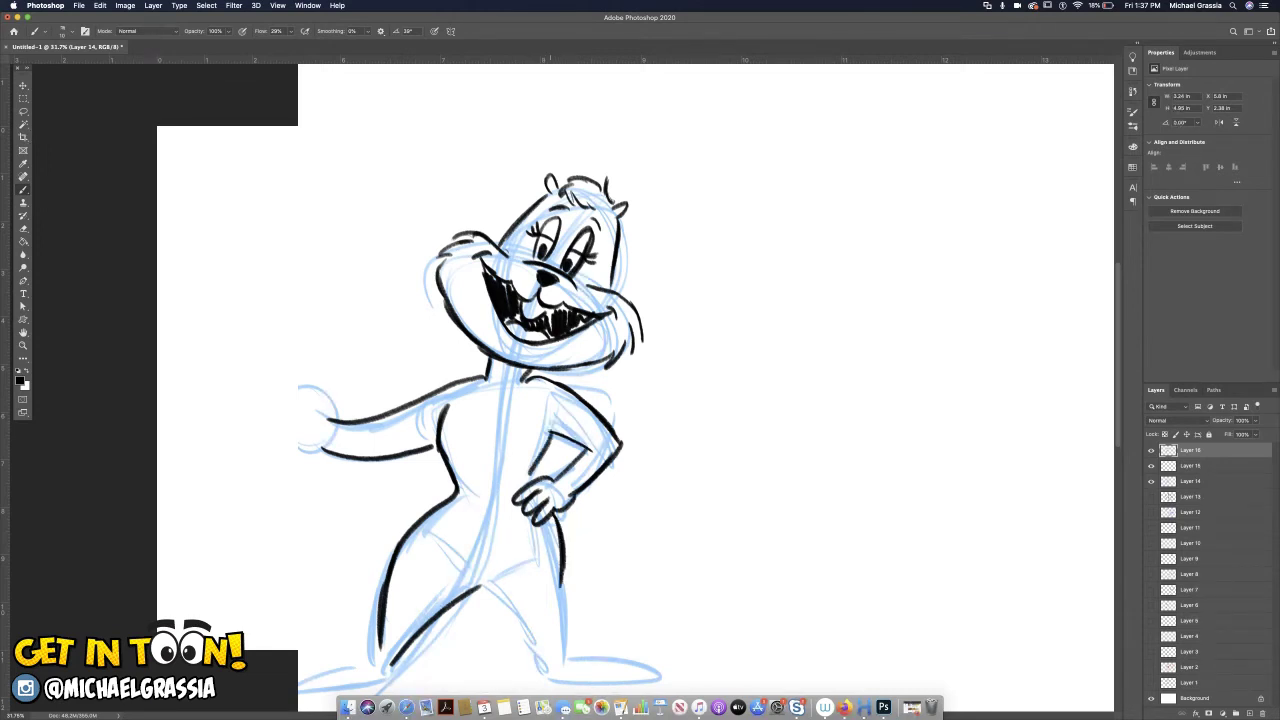
Ink the remaining lines of both spread legs down to the ankles and outline the feet.
{"action": "left_click_drag", "start_coordinate": [559, 536], "coordinate": [565, 660]}
{"action": "mouse_move", "coordinate": [480, 588]}
{"action": "left_mouse_down"}
{"action": "mouse_move", "coordinate": [516, 622]}
{"action": "mouse_move", "coordinate": [545, 682]}
{"action": "left_mouse_up"}
{"action": "mouse_move", "coordinate": [376, 656]}
{"action": "left_mouse_down"}
{"action": "mouse_move", "coordinate": [333, 674]}
{"action": "mouse_move", "coordinate": [396, 664]}
{"action": "mouse_move", "coordinate": [370, 679]}
{"action": "left_mouse_up"}
{"action": "left_click_drag", "start_coordinate": [564, 662], "coordinate": [611, 669]}
{"action": "left_click_drag", "start_coordinate": [528, 679], "coordinate": [610, 677]}
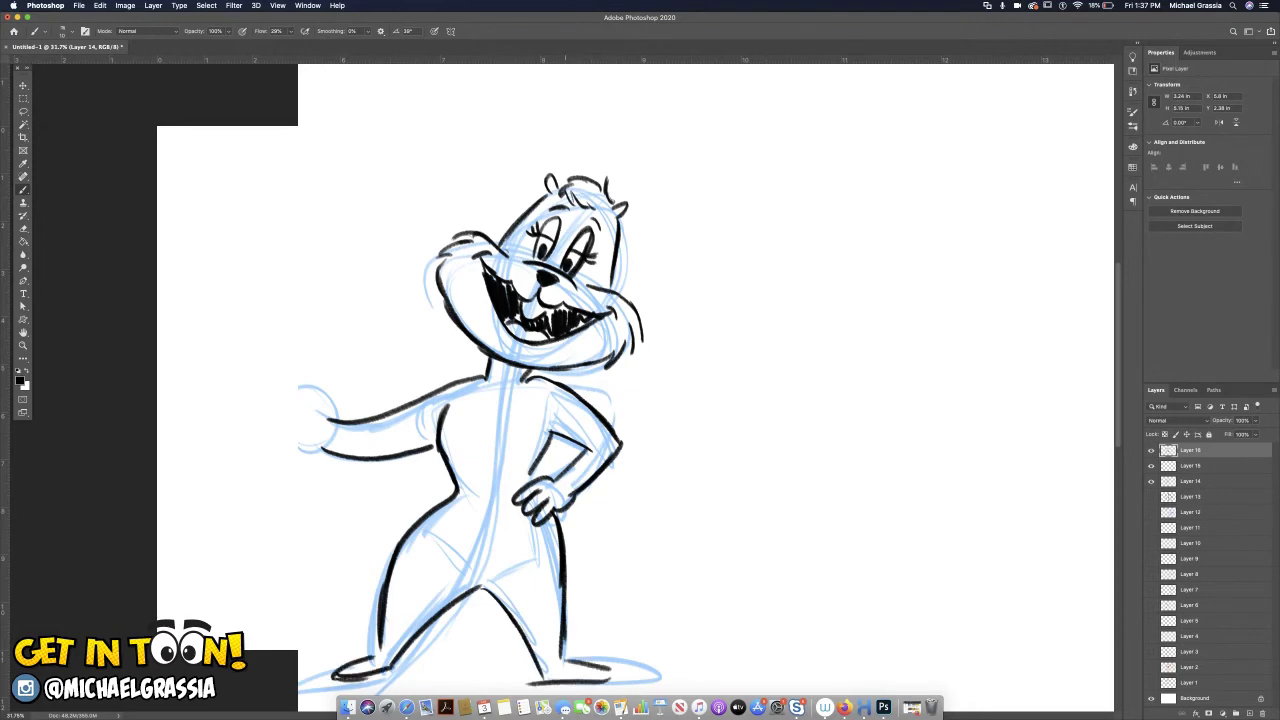
Ink the thumb and fingers of the outstretched hand, and outline a long belly patch from chest to crotch.
{"action": "left_click_drag", "start_coordinate": [331, 419], "coordinate": [306, 386]}
{"action": "mouse_move", "coordinate": [306, 386]}
{"action": "left_mouse_down"}
{"action": "mouse_move", "coordinate": [308, 416]}
{"action": "mouse_move", "coordinate": [299, 408]}
{"action": "mouse_move", "coordinate": [338, 446]}
{"action": "left_mouse_up"}
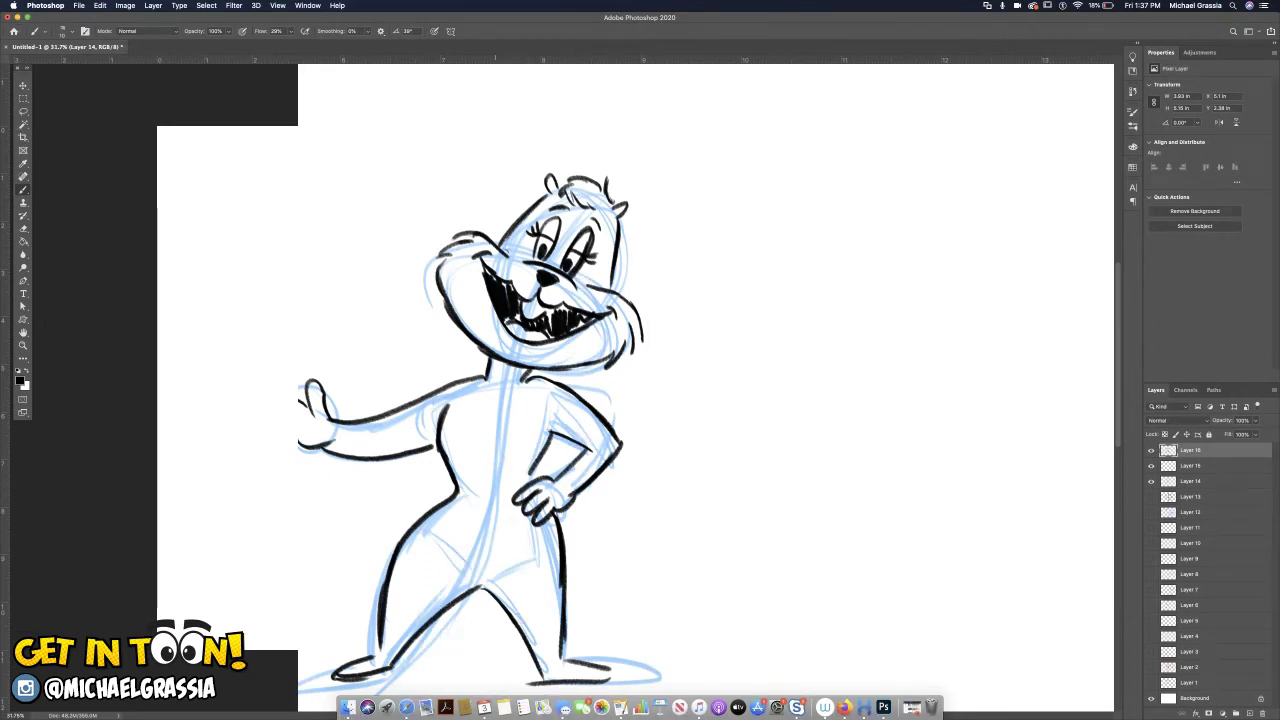
{"action": "mouse_move", "coordinate": [479, 378]}
{"action": "left_mouse_down"}
{"action": "mouse_move", "coordinate": [456, 418]}
{"action": "mouse_move", "coordinate": [459, 512]}
{"action": "mouse_move", "coordinate": [438, 565]}
{"action": "mouse_move", "coordinate": [458, 596]}
{"action": "left_mouse_up"}
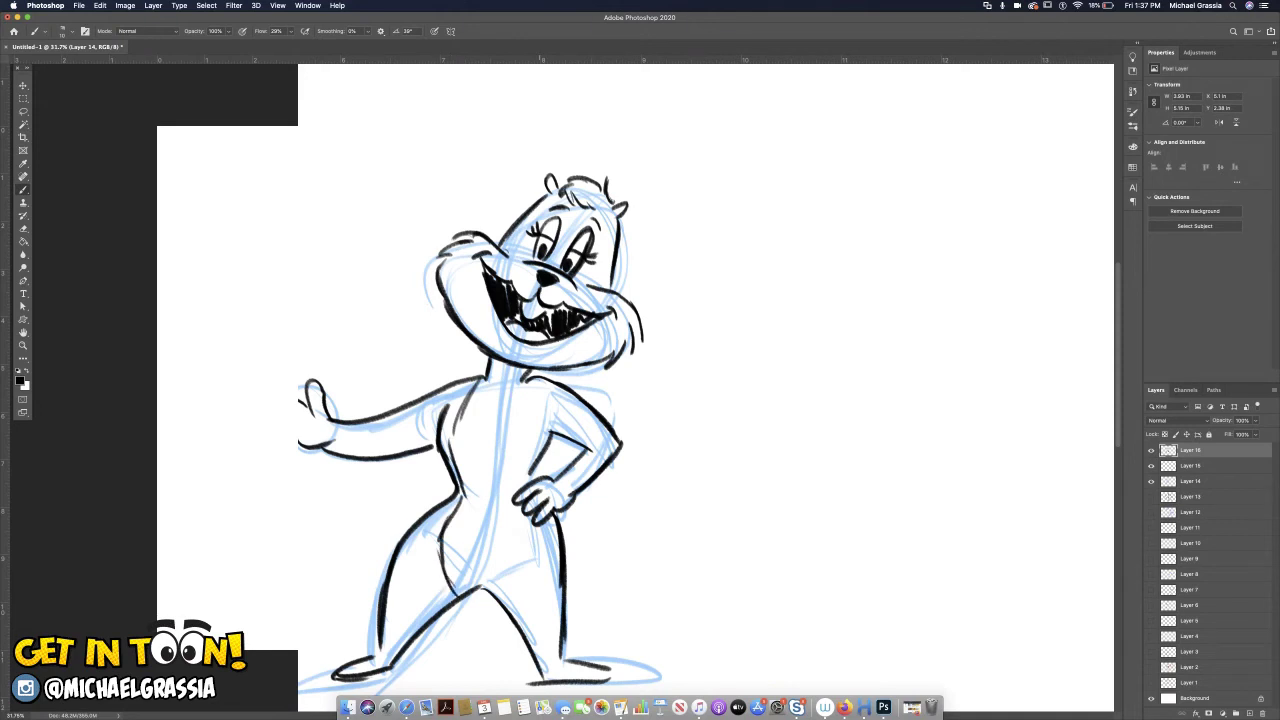
{"action": "left_click_drag", "start_coordinate": [524, 388], "coordinate": [542, 448]}
{"action": "mouse_move", "coordinate": [524, 392]}
{"action": "left_mouse_down"}
{"action": "mouse_move", "coordinate": [538, 450]}
{"action": "mouse_move", "coordinate": [516, 490]}
{"action": "mouse_move", "coordinate": [498, 596]}
{"action": "left_mouse_up"}
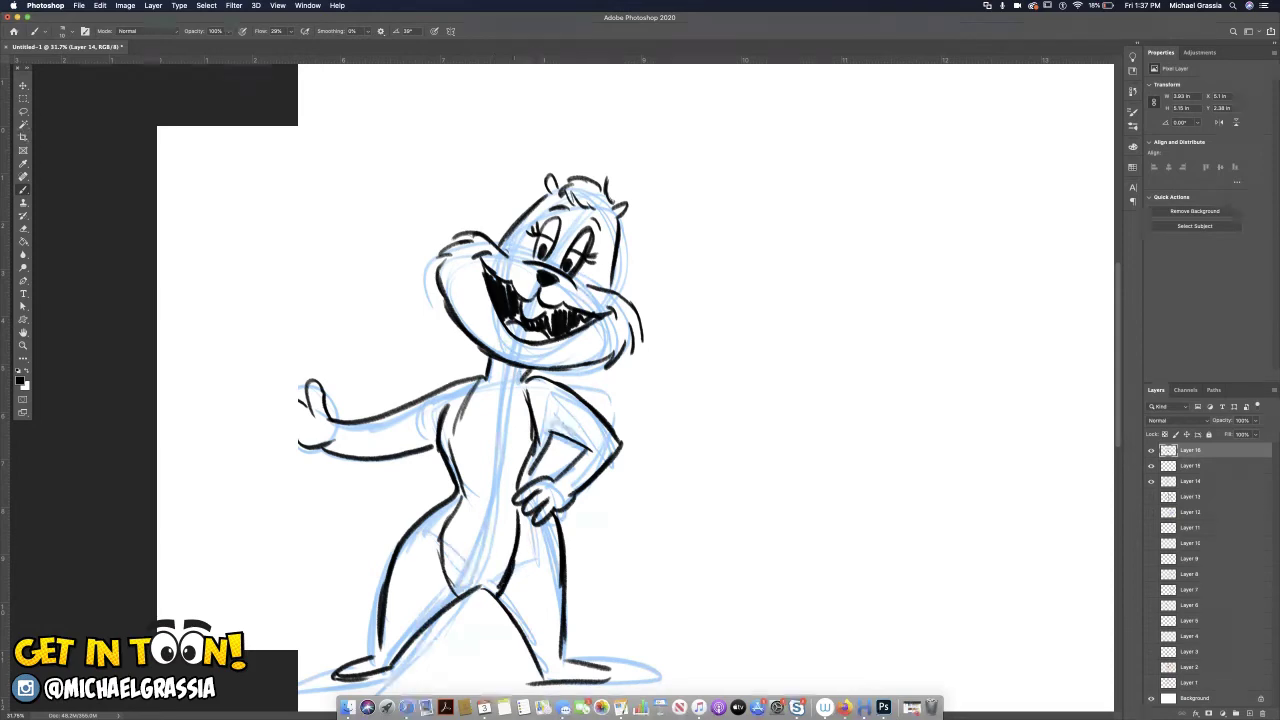
Draw a large bushy squirrel tail extending from behind the hip and curling inward at its rounded end.
{"action": "key", "text": "super+minus"}
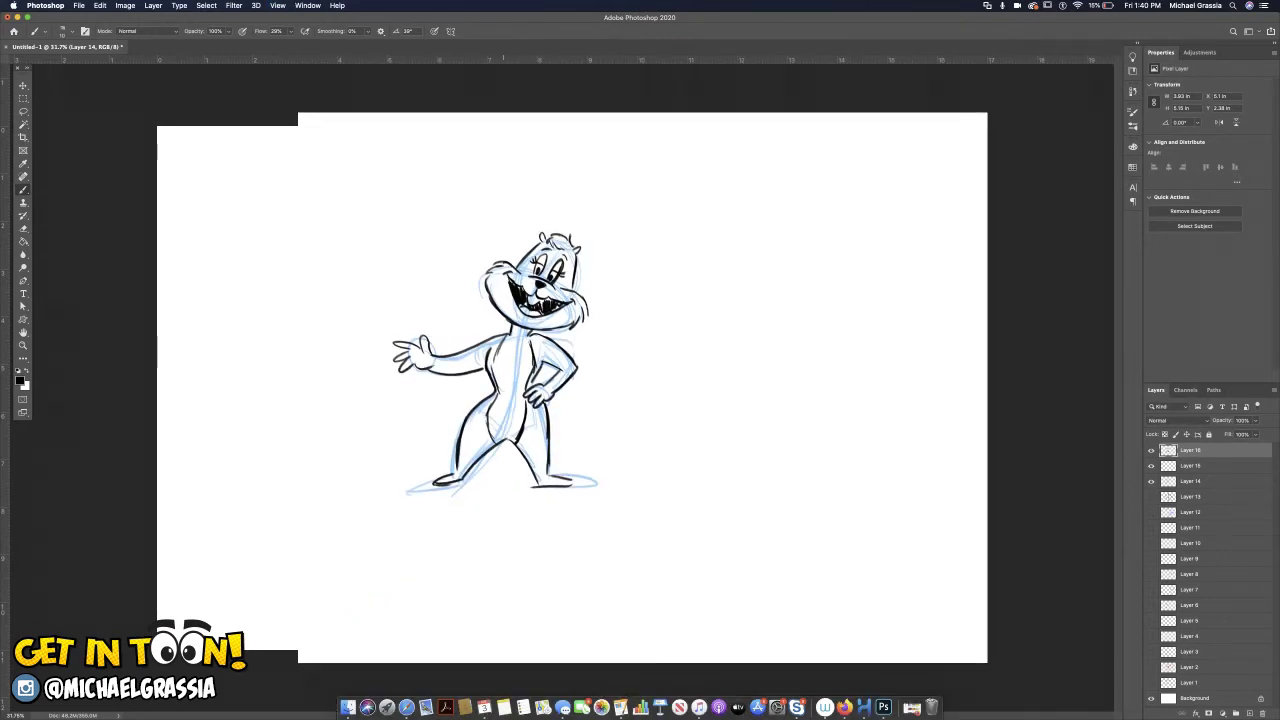
{"action": "mouse_move", "coordinate": [564, 234]}
{"action": "left_mouse_down"}
{"action": "mouse_move", "coordinate": [630, 186]}
{"action": "mouse_move", "coordinate": [755, 182]}
{"action": "left_mouse_up"}
{"action": "key", "text": "super+z"}
{"action": "mouse_move", "coordinate": [537, 380]}
{"action": "left_mouse_down"}
{"action": "mouse_move", "coordinate": [606, 318]}
{"action": "mouse_move", "coordinate": [712, 310]}
{"action": "mouse_move", "coordinate": [752, 358]}
{"action": "mouse_move", "coordinate": [656, 380]}
{"action": "mouse_move", "coordinate": [705, 410]}
{"action": "mouse_move", "coordinate": [755, 368]}
{"action": "mouse_move", "coordinate": [752, 345]}
{"action": "left_mouse_up"}
{"action": "left_click_drag", "start_coordinate": [658, 370], "coordinate": [710, 346]}
{"action": "left_click_drag", "start_coordinate": [556, 400], "coordinate": [658, 386]}
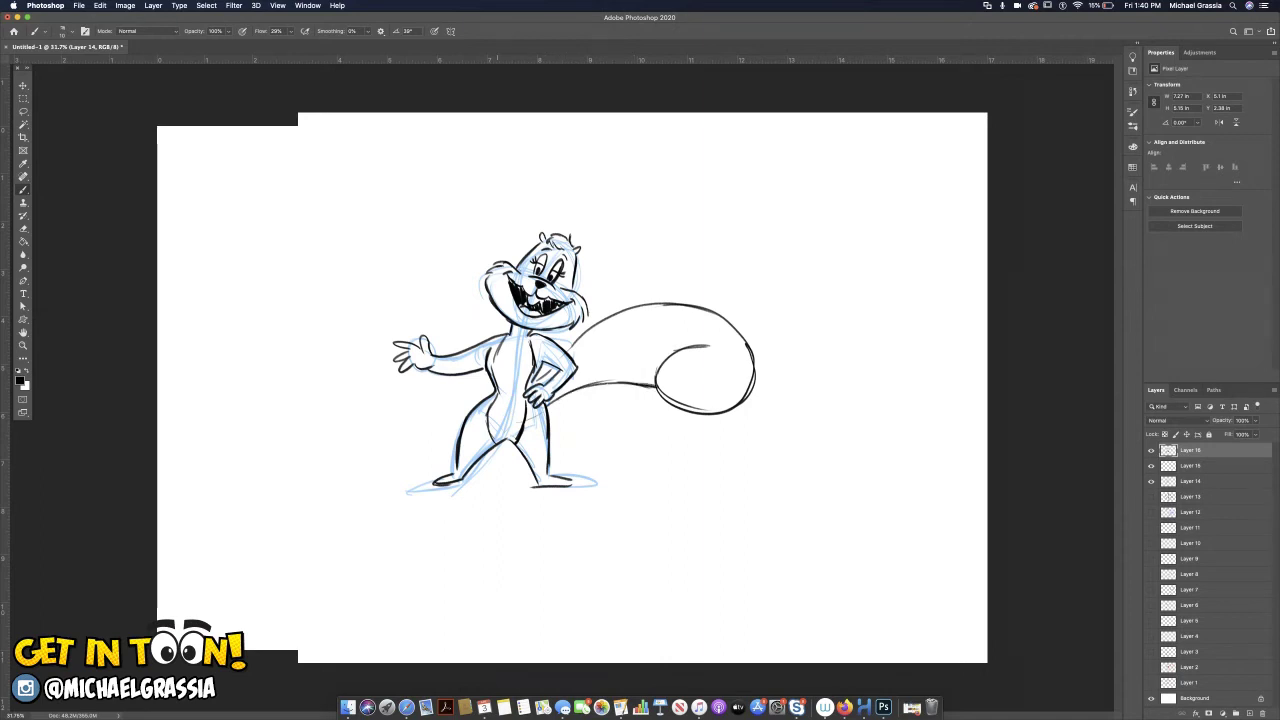
Add thin tapering fur lines from the tail's base toward its curl.
{"action": "left_click_drag", "start_coordinate": [568, 387], "coordinate": [616, 380]}
{"action": "mouse_move", "coordinate": [556, 392]}
{"action": "left_mouse_down"}
{"action": "mouse_move", "coordinate": [656, 379]}
{"action": "mouse_move", "coordinate": [584, 385]}
{"action": "left_mouse_up"}
{"action": "key", "text": "super+z"}
{"action": "left_click_drag", "start_coordinate": [556, 395], "coordinate": [652, 364]}
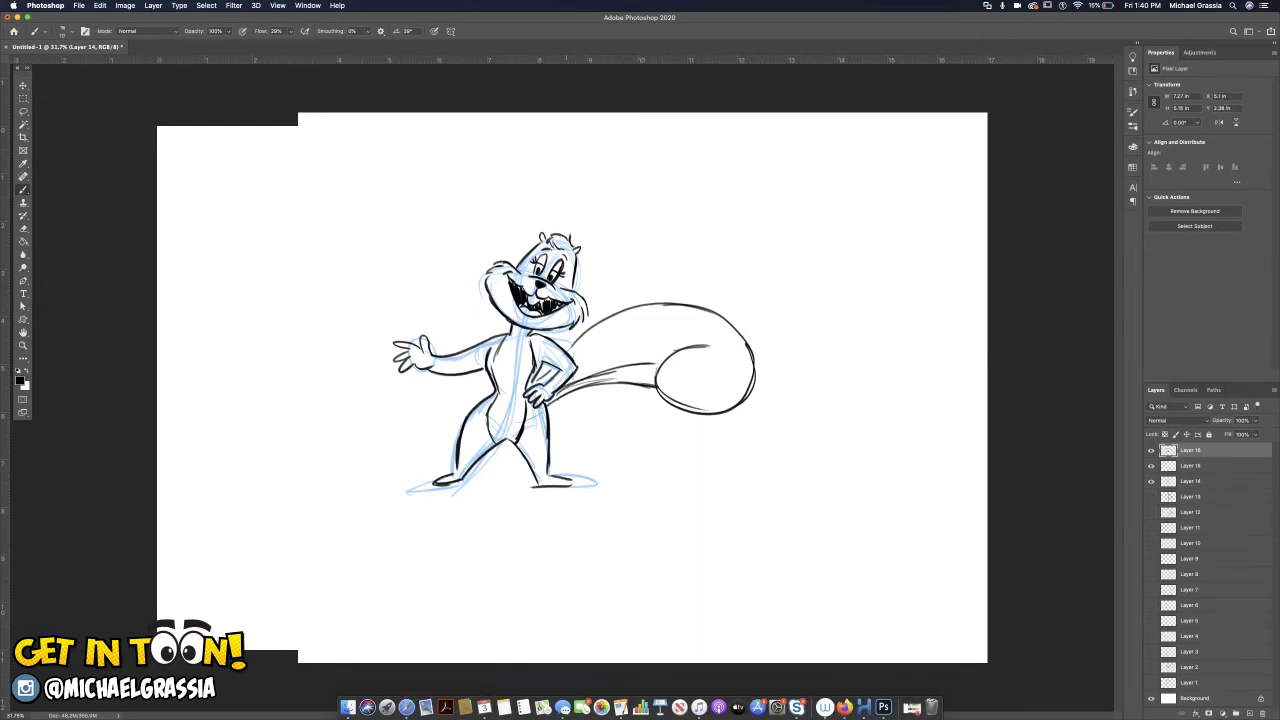
Erase the tail's round curl and redraw the bushy end sweeping outward with its tip folding underneath.
{"action": "key", "text": "e"}
{"action": "mouse_move", "coordinate": [708, 346]}
{"action": "left_mouse_down"}
{"action": "mouse_move", "coordinate": [682, 348]}
{"action": "mouse_move", "coordinate": [656, 384]}
{"action": "mouse_move", "coordinate": [652, 370]}
{"action": "mouse_move", "coordinate": [698, 412]}
{"action": "mouse_move", "coordinate": [720, 412]}
{"action": "mouse_move", "coordinate": [752, 362]}
{"action": "left_mouse_up"}
{"action": "key", "text": "b"}
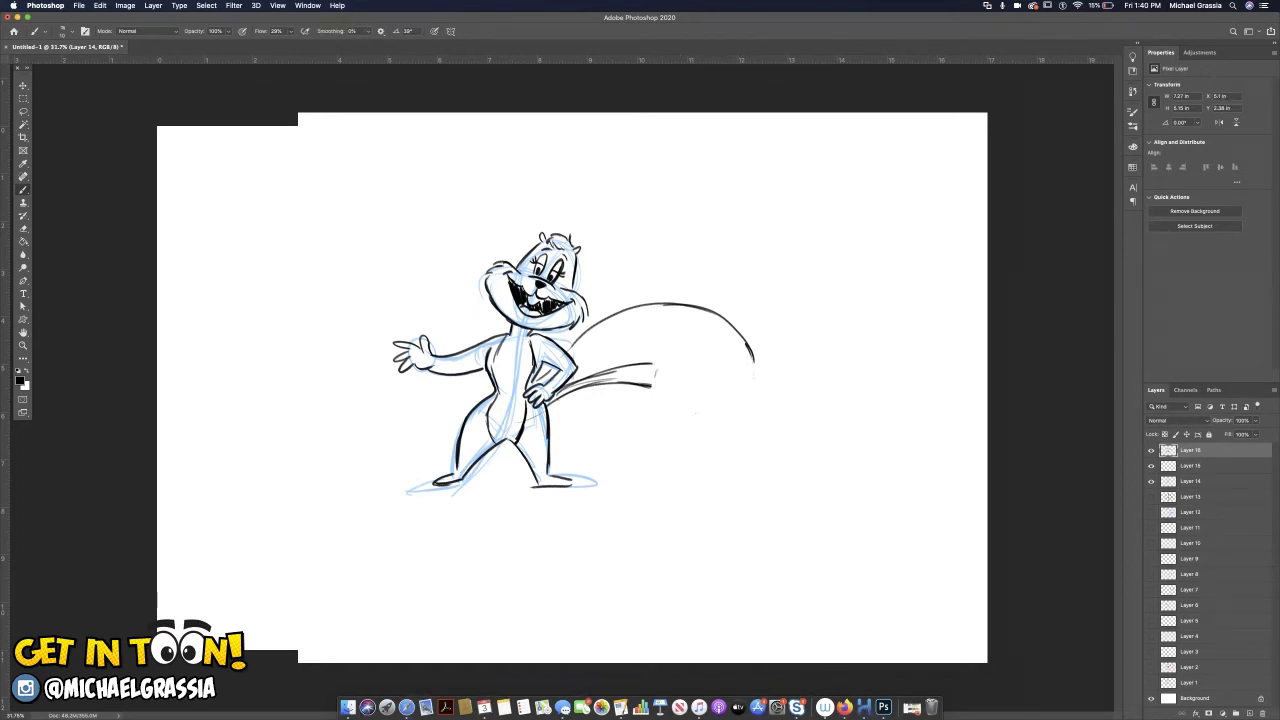
{"action": "left_click_drag", "start_coordinate": [608, 372], "coordinate": [724, 362]}
{"action": "mouse_move", "coordinate": [648, 370]}
{"action": "left_mouse_down"}
{"action": "mouse_move", "coordinate": [732, 364]}
{"action": "mouse_move", "coordinate": [760, 376]}
{"action": "left_mouse_up"}
{"action": "mouse_move", "coordinate": [580, 384]}
{"action": "left_mouse_down"}
{"action": "mouse_move", "coordinate": [734, 404]}
{"action": "mouse_move", "coordinate": [758, 368]}
{"action": "left_mouse_up"}
{"action": "mouse_move", "coordinate": [716, 324]}
{"action": "left_mouse_down"}
{"action": "mouse_move", "coordinate": [746, 344]}
{"action": "mouse_move", "coordinate": [718, 420]}
{"action": "mouse_move", "coordinate": [668, 411]}
{"action": "mouse_move", "coordinate": [698, 420]}
{"action": "mouse_move", "coordinate": [676, 392]}
{"action": "mouse_move", "coordinate": [650, 406]}
{"action": "mouse_move", "coordinate": [682, 418]}
{"action": "left_mouse_up"}
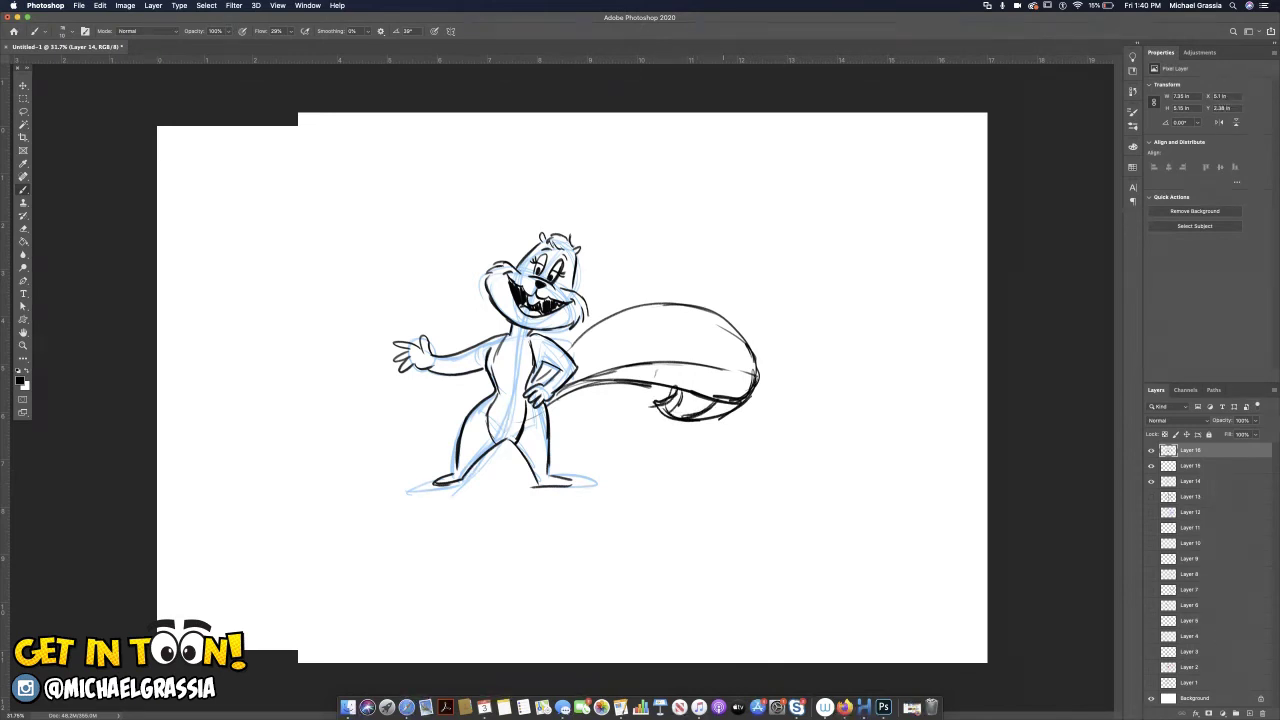
Erase the lines crossing the tail's end and redraw the inner edge curving around into the curled tip.
{"action": "key", "text": "e"}
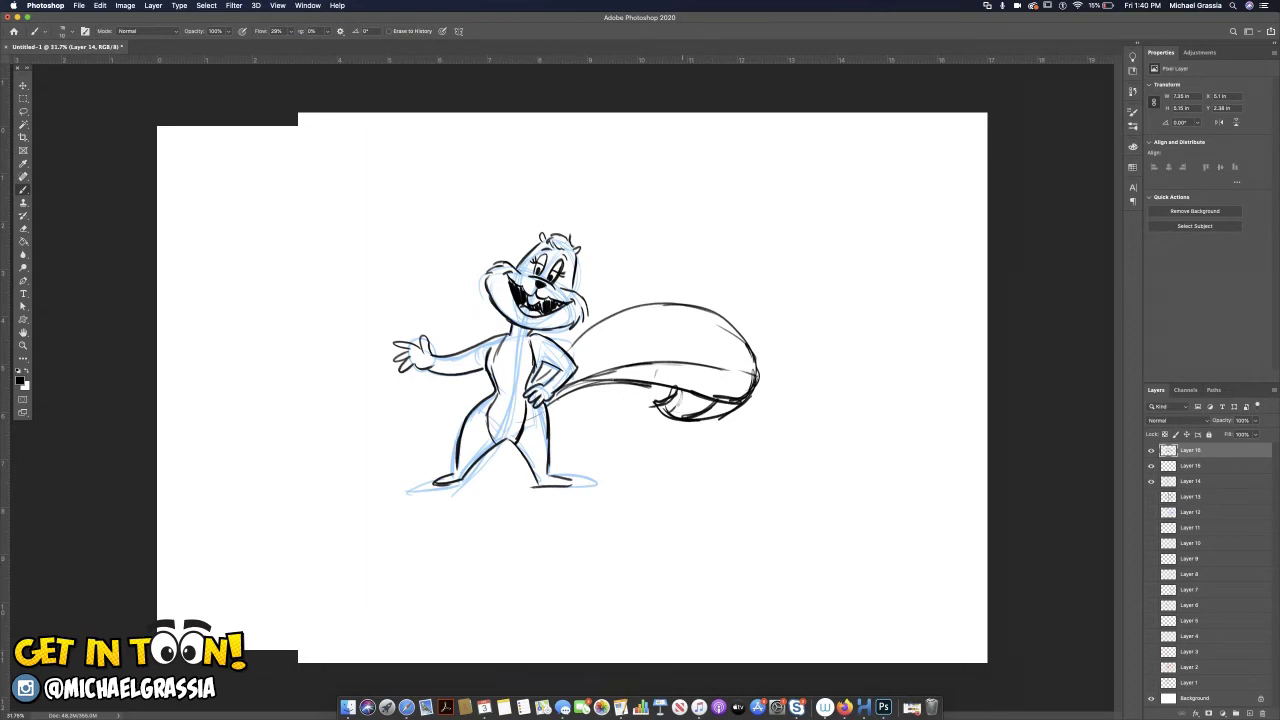
{"action": "mouse_move", "coordinate": [716, 398]}
{"action": "left_mouse_down"}
{"action": "mouse_move", "coordinate": [748, 402]}
{"action": "mouse_move", "coordinate": [738, 370]}
{"action": "mouse_move", "coordinate": [682, 362]}
{"action": "left_mouse_up"}
{"action": "key", "text": "b"}
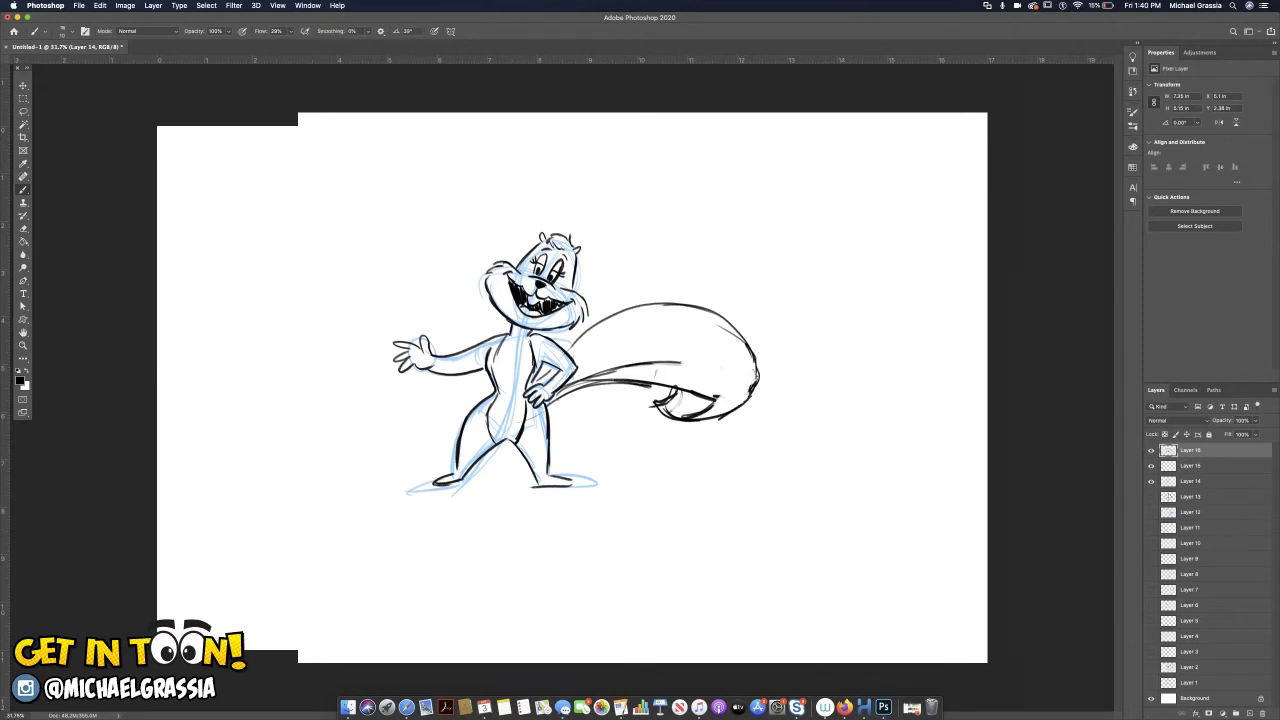
{"action": "key", "text": "e"}
{"action": "left_click_drag", "start_coordinate": [720, 398], "coordinate": [700, 402]}
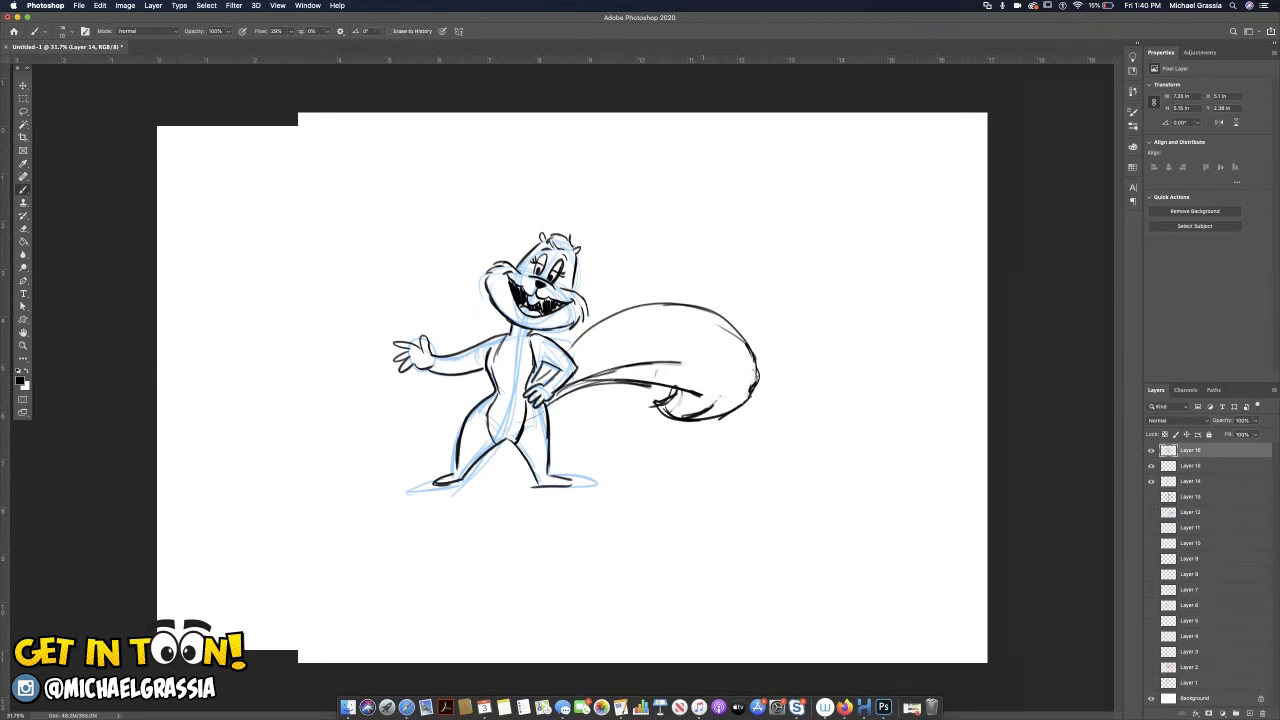
{"action": "key", "text": "b"}
{"action": "mouse_move", "coordinate": [674, 362]}
{"action": "left_mouse_down"}
{"action": "mouse_move", "coordinate": [720, 394]}
{"action": "mouse_move", "coordinate": [702, 414]}
{"action": "left_mouse_up"}
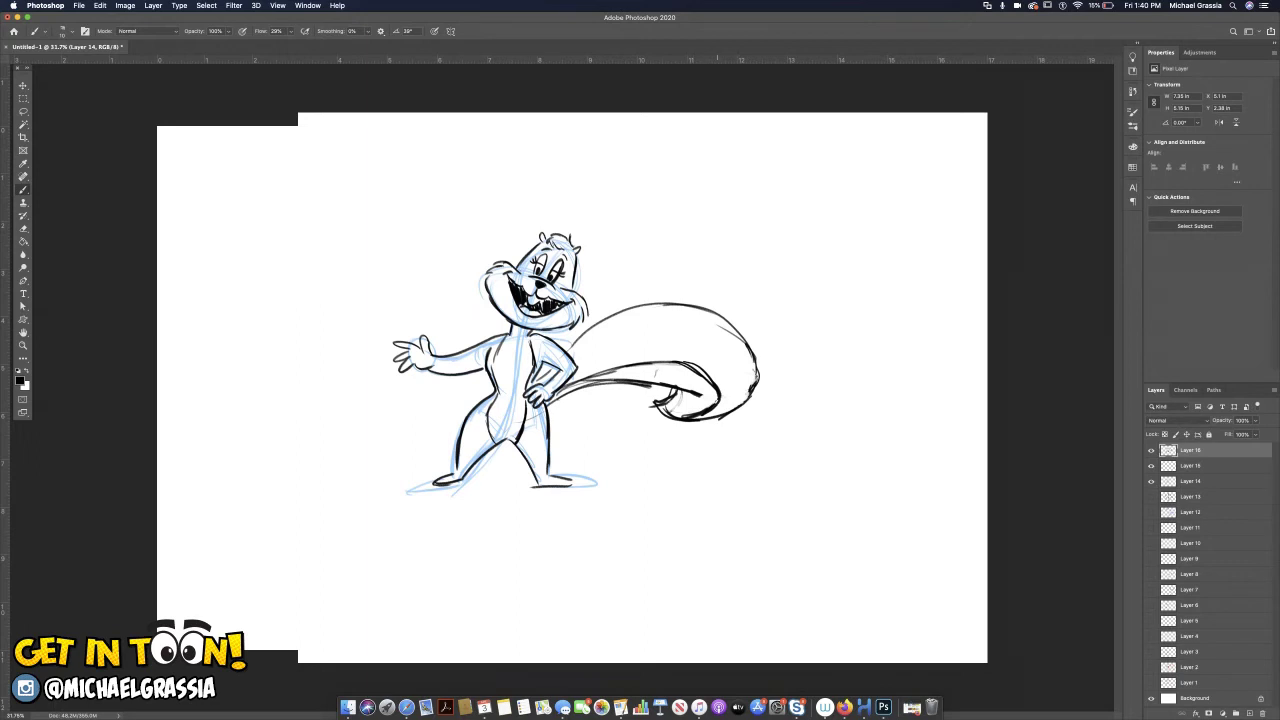
Hide the two blue sketch layers, then erase the leg on the tail side and redraw it angled farther outward with its foot.
{"action": "left_click", "coordinate": [1151, 465]}
{"action": "left_click", "coordinate": [1151, 481]}
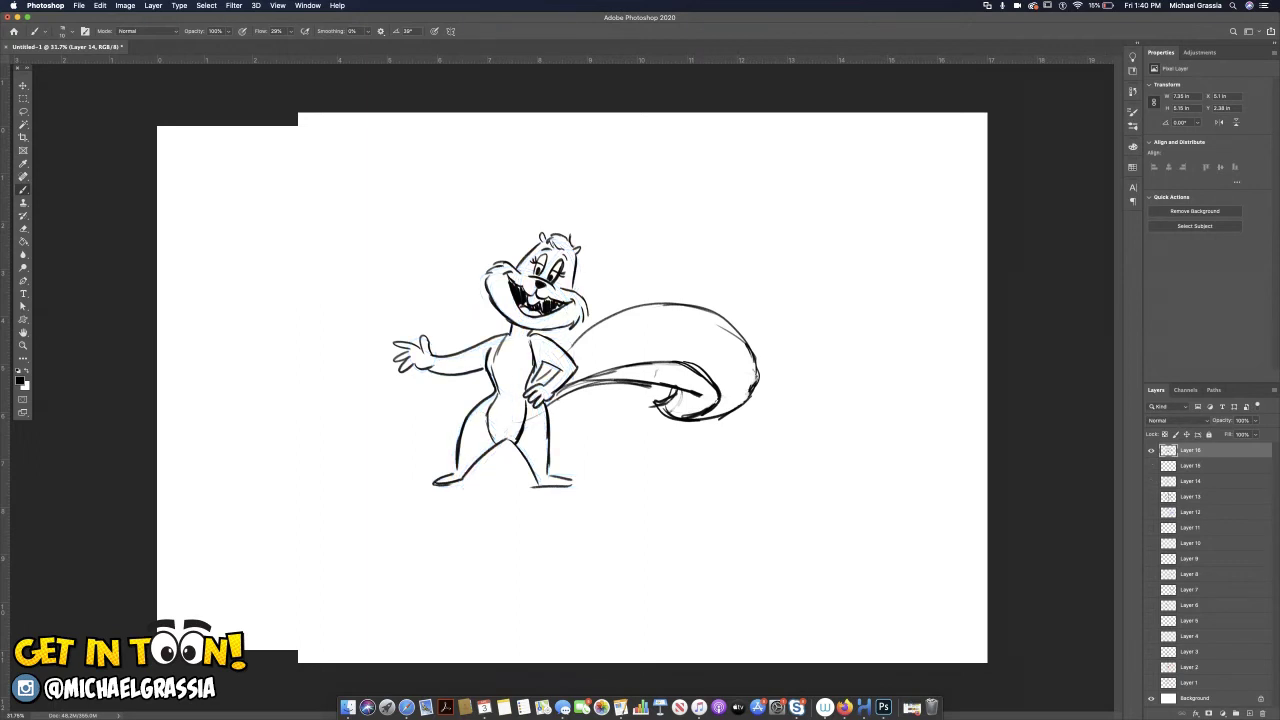
{"action": "left_click_drag", "start_coordinate": [536, 489], "coordinate": [525, 497]}
{"action": "mouse_move", "coordinate": [539, 490]}
{"action": "left_mouse_down"}
{"action": "mouse_move", "coordinate": [530, 502]}
{"action": "mouse_move", "coordinate": [543, 504]}
{"action": "left_mouse_up"}
{"action": "key", "text": "e"}
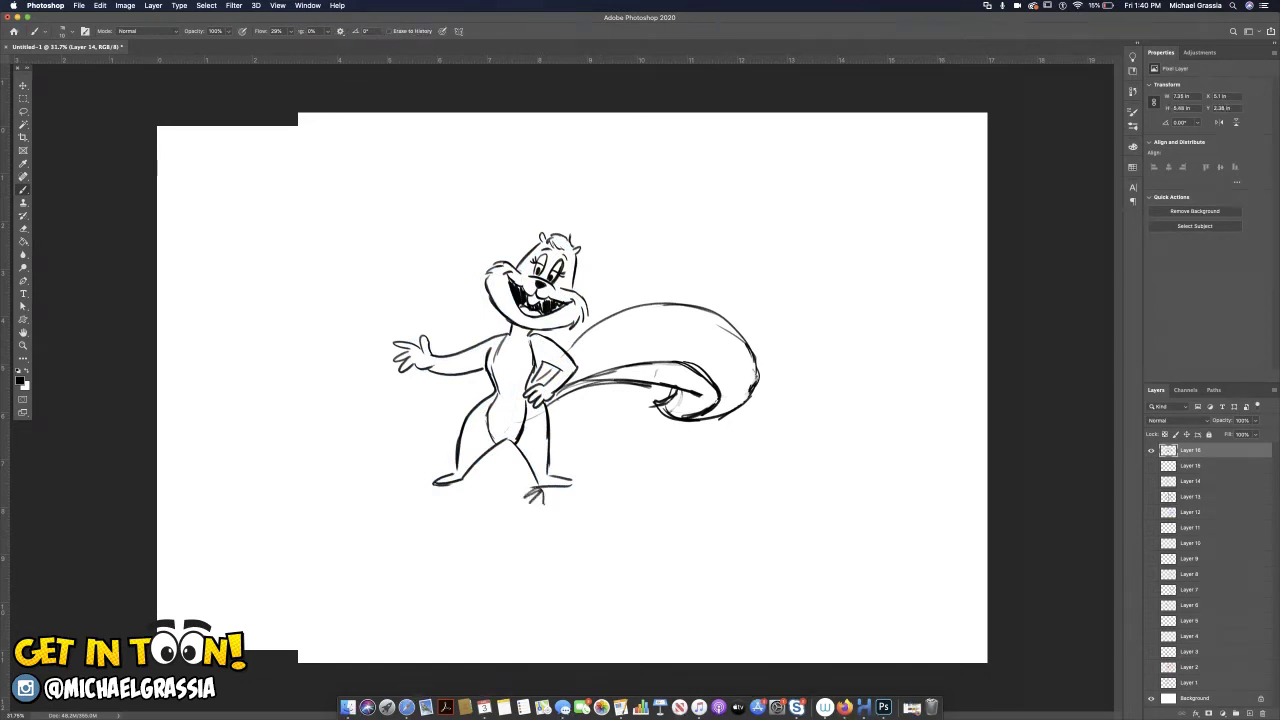
{"action": "mouse_move", "coordinate": [549, 424]}
{"action": "left_mouse_down"}
{"action": "mouse_move", "coordinate": [535, 495]}
{"action": "mouse_move", "coordinate": [568, 486]}
{"action": "left_mouse_up"}
{"action": "left_click_drag", "start_coordinate": [548, 426], "coordinate": [548, 404]}
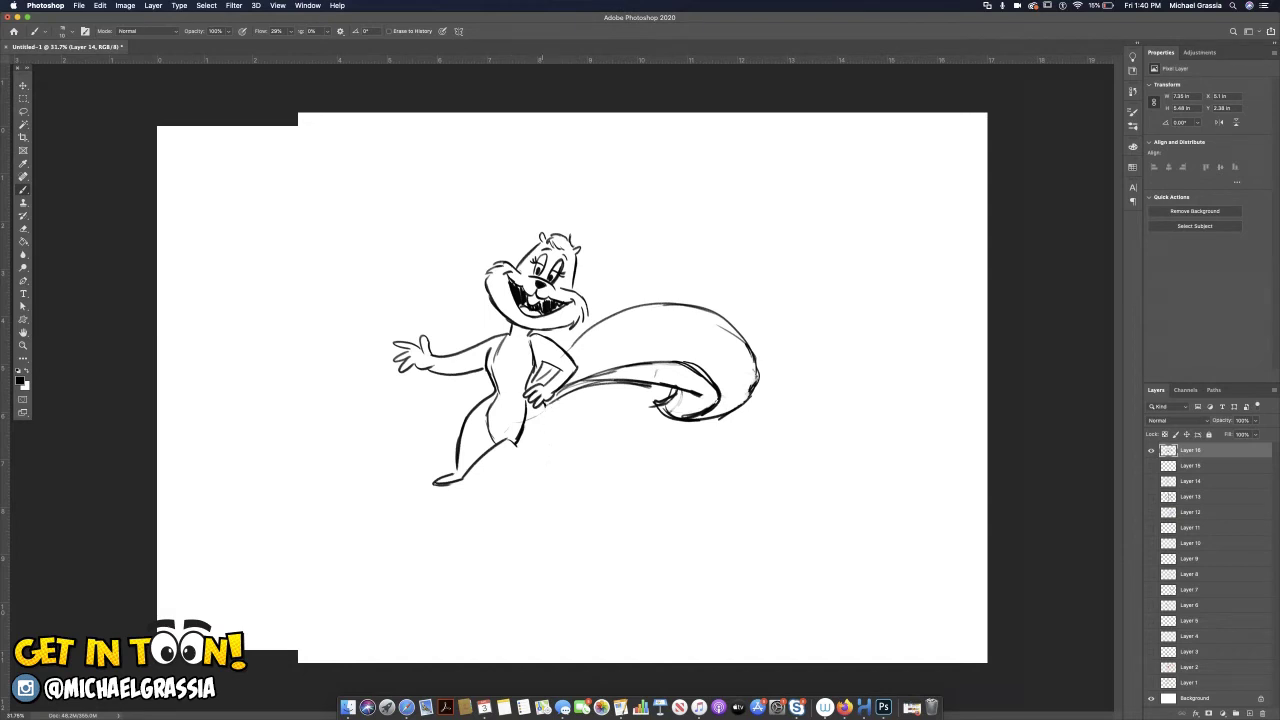
{"action": "key", "text": "b"}
{"action": "left_click_drag", "start_coordinate": [496, 441], "coordinate": [554, 472]}
{"action": "mouse_move", "coordinate": [545, 405]}
{"action": "left_mouse_down"}
{"action": "mouse_move", "coordinate": [569, 465]}
{"action": "mouse_move", "coordinate": [590, 480]}
{"action": "left_mouse_up"}
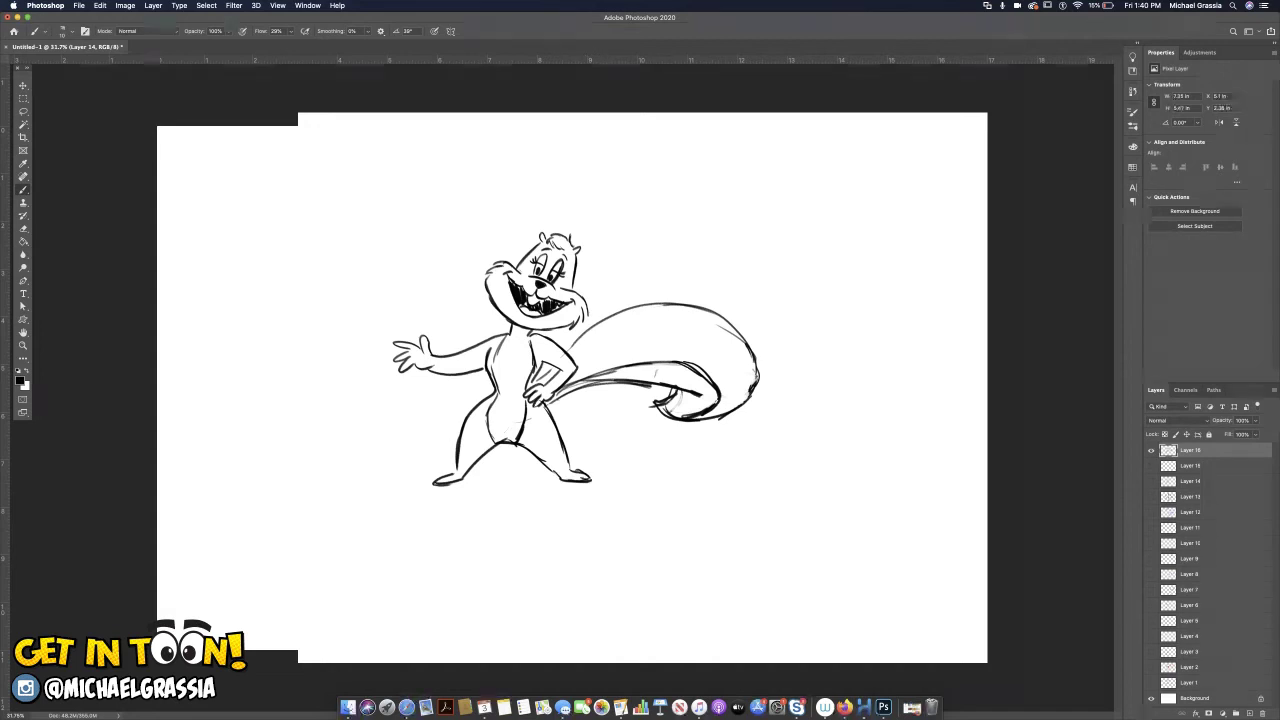
Erase and redraw the raised thumb of the outstretched hand, and clean up stray marks around the belly.
{"action": "key", "text": "e"}
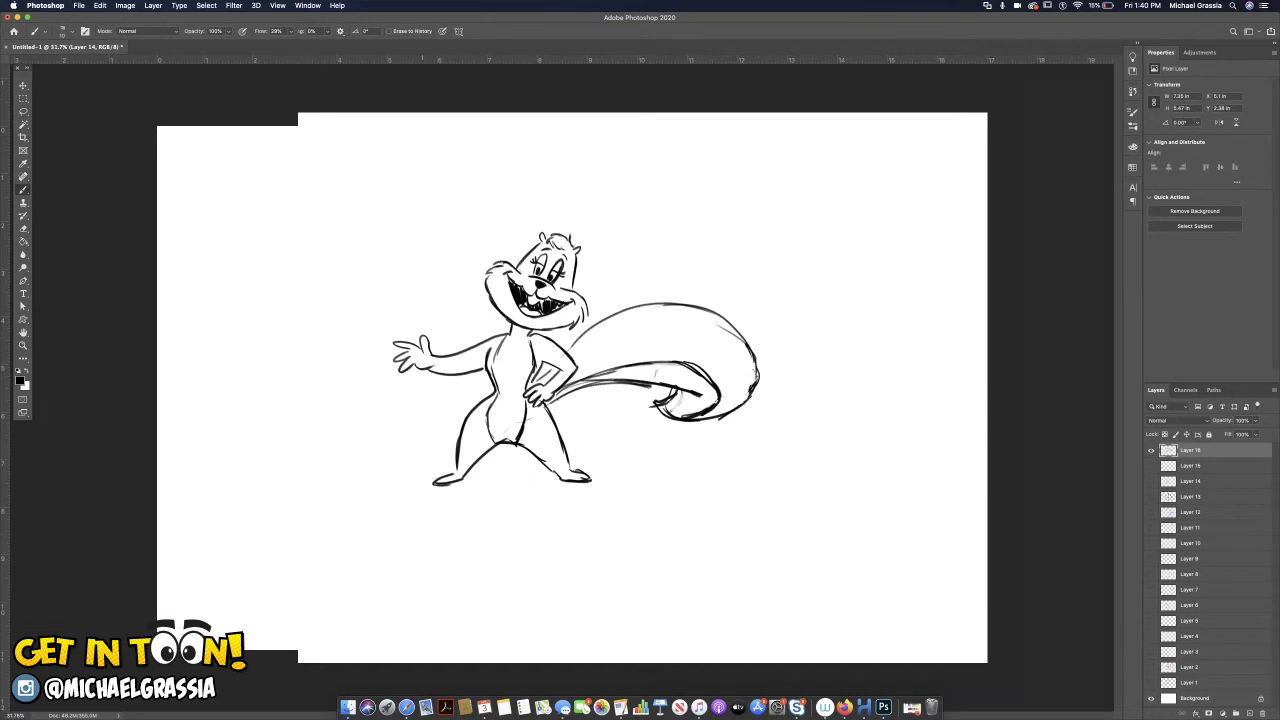
{"action": "left_click_drag", "start_coordinate": [422, 339], "coordinate": [419, 349]}
{"action": "key", "text": "b"}
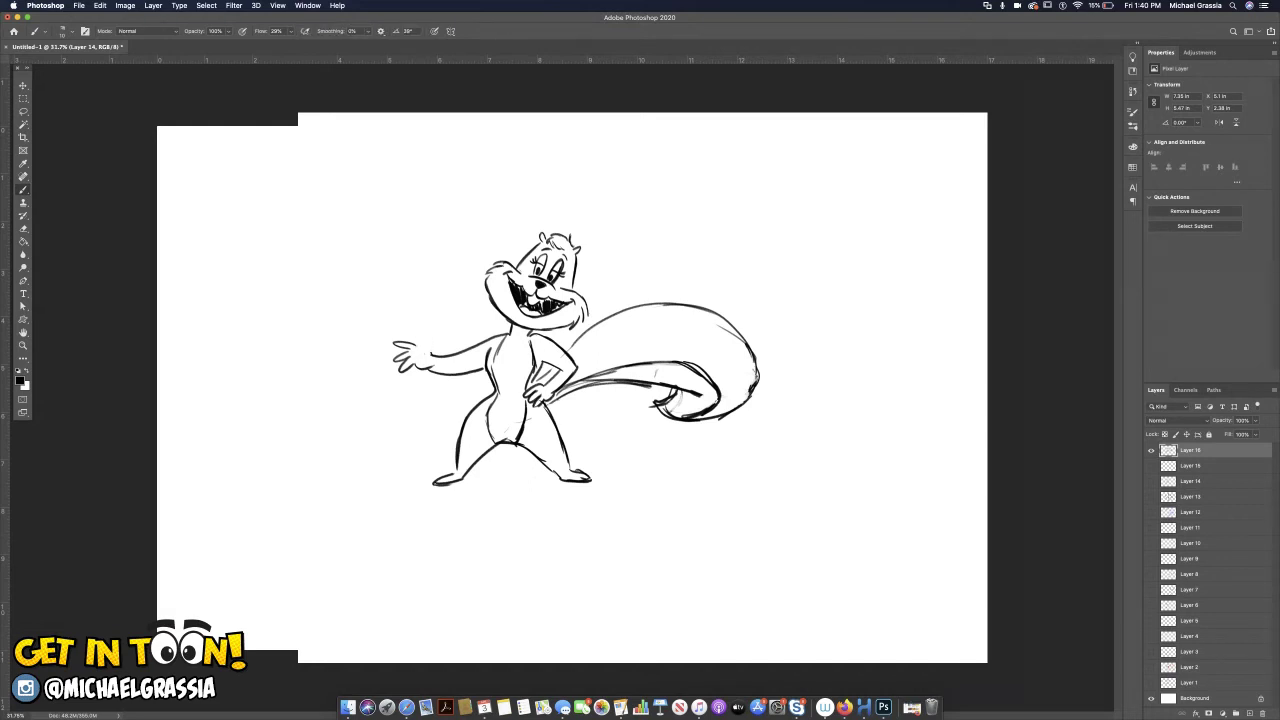
{"action": "left_click_drag", "start_coordinate": [430, 335], "coordinate": [419, 354]}
{"action": "key", "text": "super+equal"}
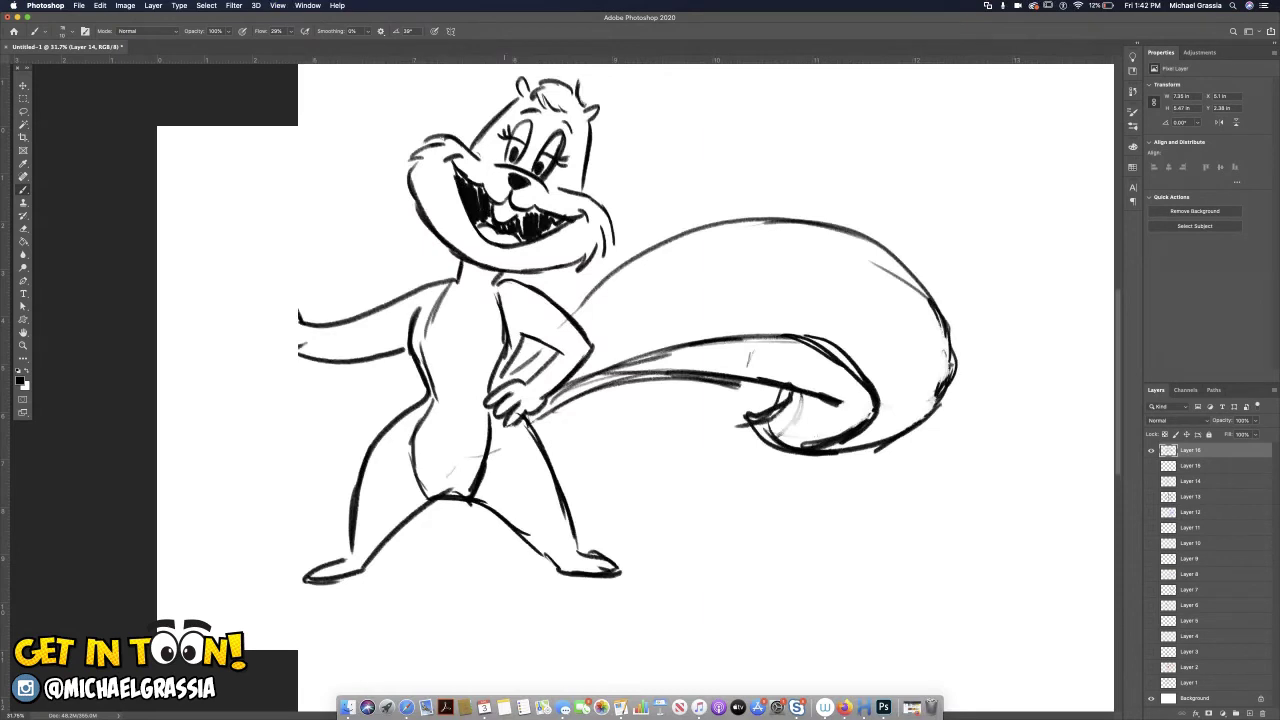
{"action": "key", "text": "e"}
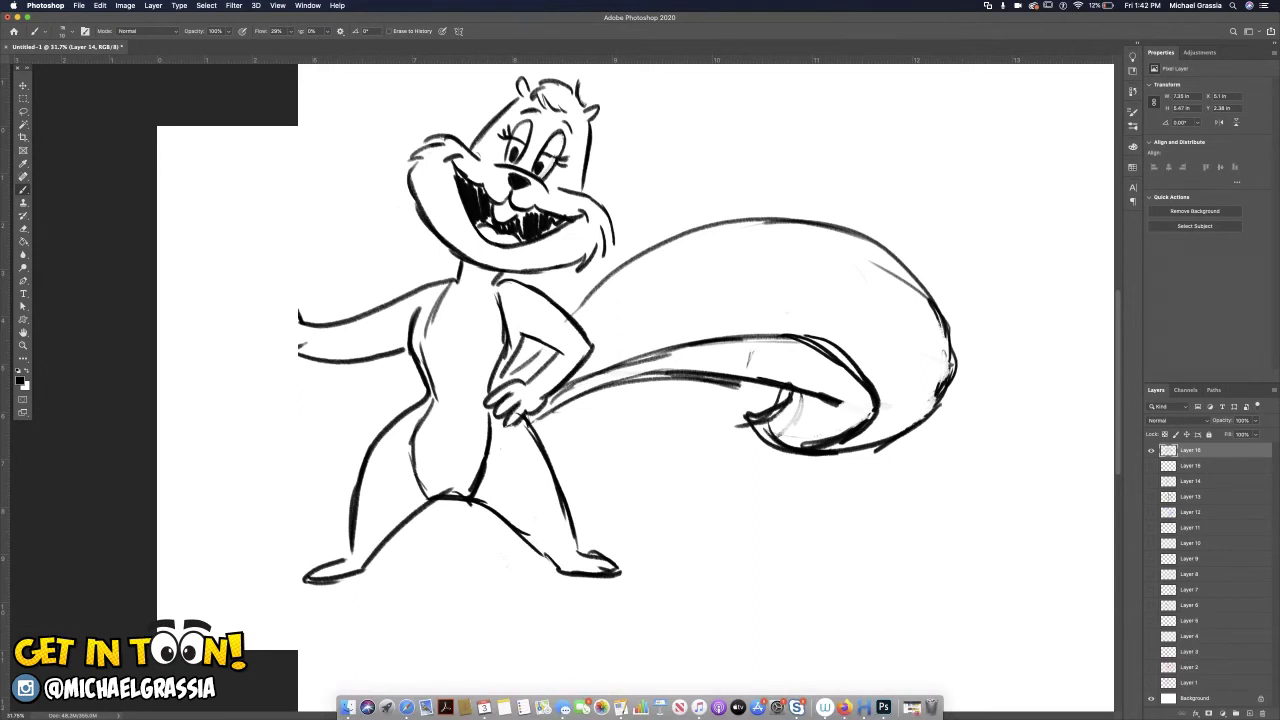
Hide the inked squirrel layer, add a new layer, and handwrite MALE in black at the canvas's upper-left corner.
{"action": "left_click", "coordinate": [1151, 450]}
{"action": "left_click", "coordinate": [1249, 713]}
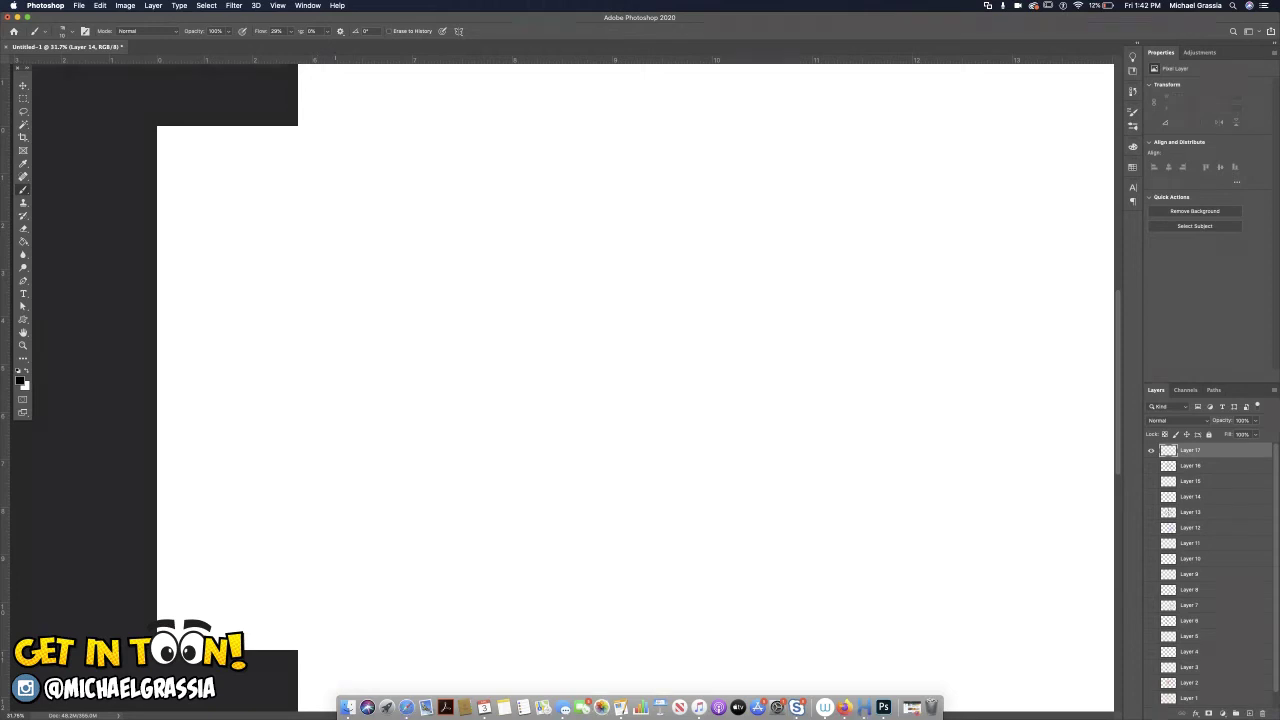
{"action": "key", "text": "b"}
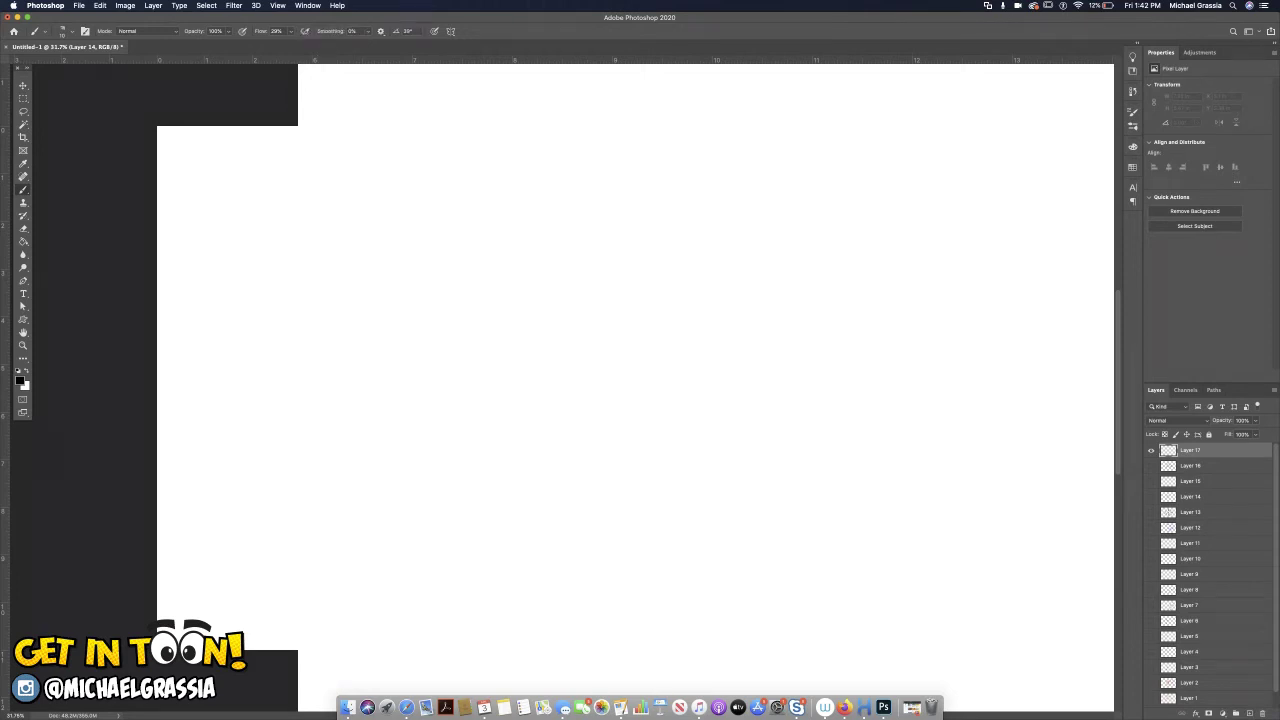
{"action": "mouse_move", "coordinate": [314, 119]}
{"action": "left_mouse_down"}
{"action": "mouse_move", "coordinate": [328, 98]}
{"action": "mouse_move", "coordinate": [340, 119]}
{"action": "mouse_move", "coordinate": [384, 104]}
{"action": "mouse_move", "coordinate": [381, 82]}
{"action": "left_mouse_up"}
{"action": "left_click_drag", "start_coordinate": [373, 96], "coordinate": [381, 93]}
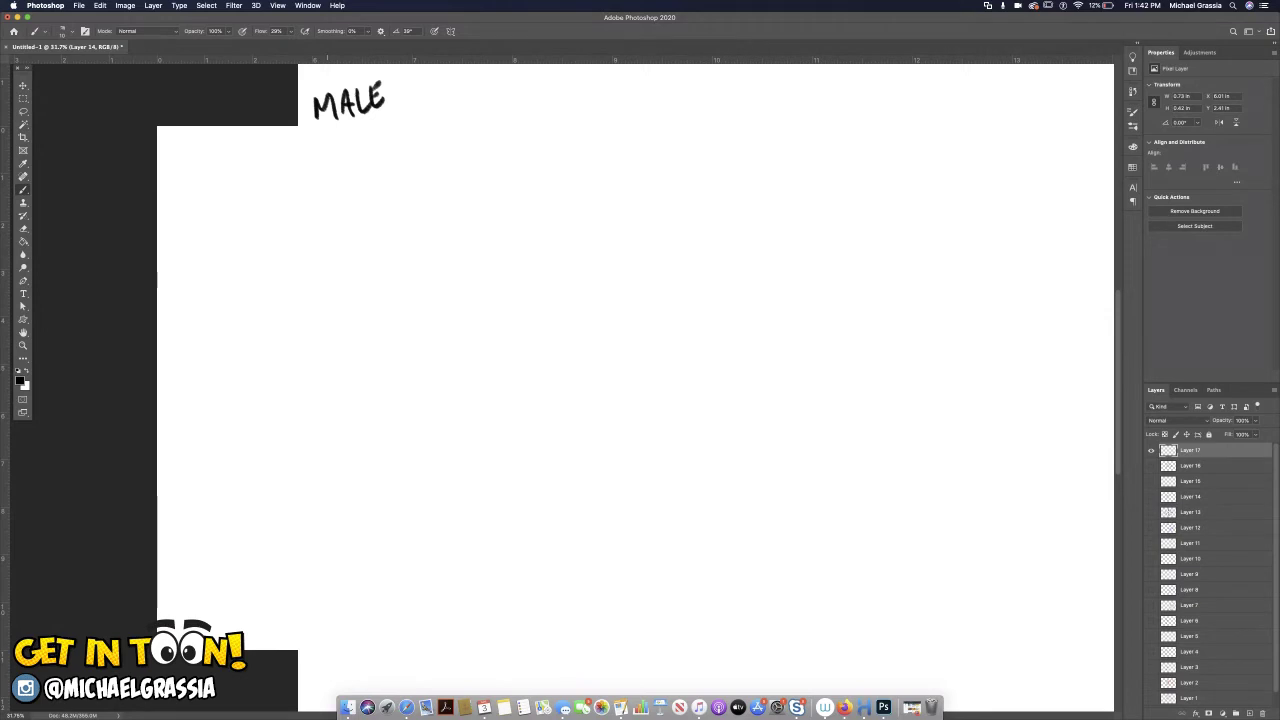
Handwrite SUPERHERO and MAGIC as two more lines beneath MALE.
{"action": "left_click_drag", "start_coordinate": [330, 140], "coordinate": [315, 171]}
{"action": "left_click_drag", "start_coordinate": [333, 142], "coordinate": [368, 146]}
{"action": "mouse_move", "coordinate": [376, 130]}
{"action": "left_mouse_down"}
{"action": "mouse_move", "coordinate": [378, 146]}
{"action": "mouse_move", "coordinate": [386, 124]}
{"action": "left_mouse_up"}
{"action": "mouse_move", "coordinate": [384, 144]}
{"action": "left_mouse_down"}
{"action": "mouse_move", "coordinate": [402, 112]}
{"action": "mouse_move", "coordinate": [408, 122]}
{"action": "left_mouse_up"}
{"action": "mouse_move", "coordinate": [406, 104]}
{"action": "left_mouse_down"}
{"action": "mouse_move", "coordinate": [410, 138]}
{"action": "mouse_move", "coordinate": [458, 92]}
{"action": "left_mouse_up"}
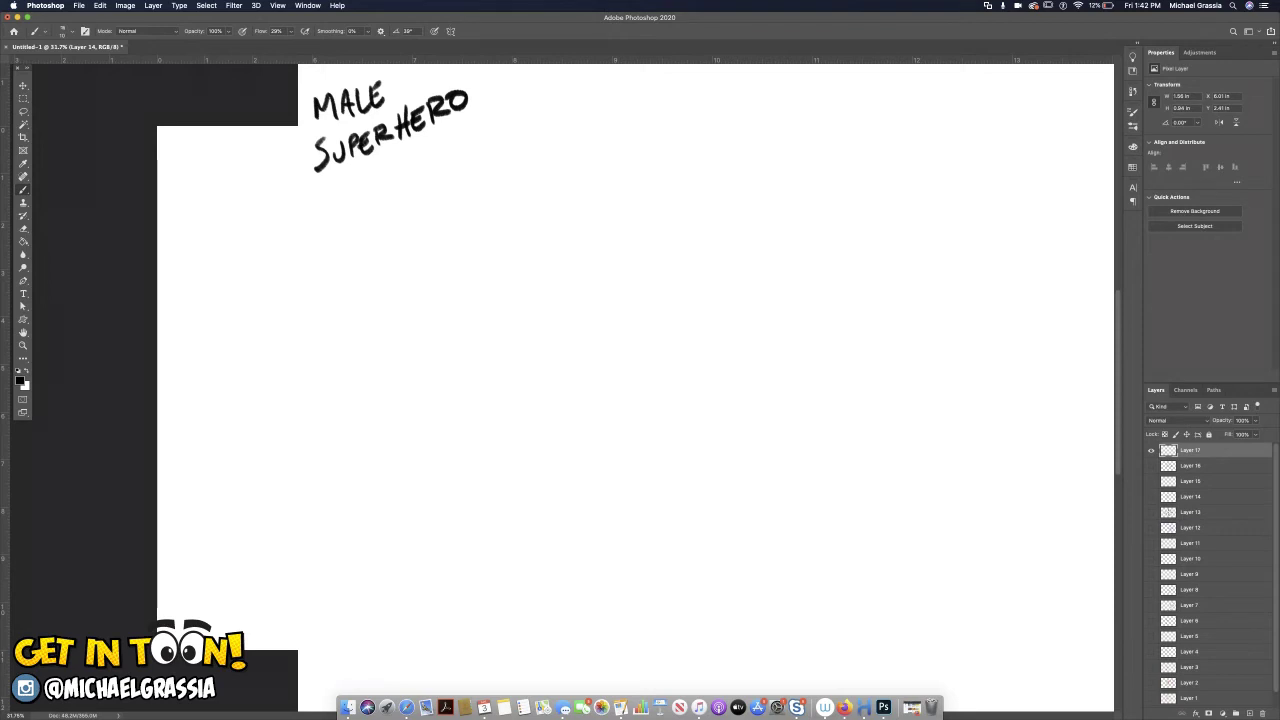
{"action": "mouse_move", "coordinate": [336, 198]}
{"action": "left_mouse_down"}
{"action": "mouse_move", "coordinate": [355, 174]}
{"action": "mouse_move", "coordinate": [357, 197]}
{"action": "left_mouse_up"}
{"action": "mouse_move", "coordinate": [361, 195]}
{"action": "left_mouse_down"}
{"action": "mouse_move", "coordinate": [369, 168]}
{"action": "mouse_move", "coordinate": [376, 193]}
{"action": "left_mouse_up"}
{"action": "left_click_drag", "start_coordinate": [366, 186], "coordinate": [423, 178]}
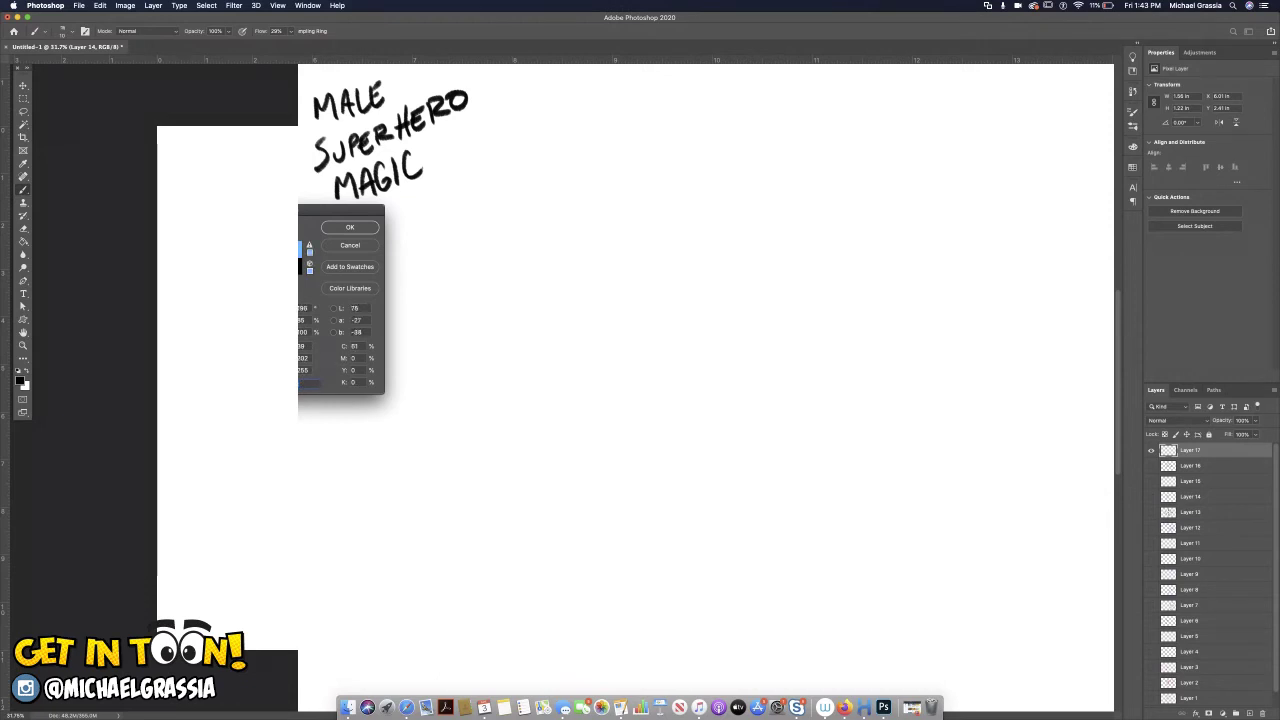
Switch the brush to light blue and sketch a tall head shape with a flat top and rounded chin.
{"action": "key", "text": "Return"}
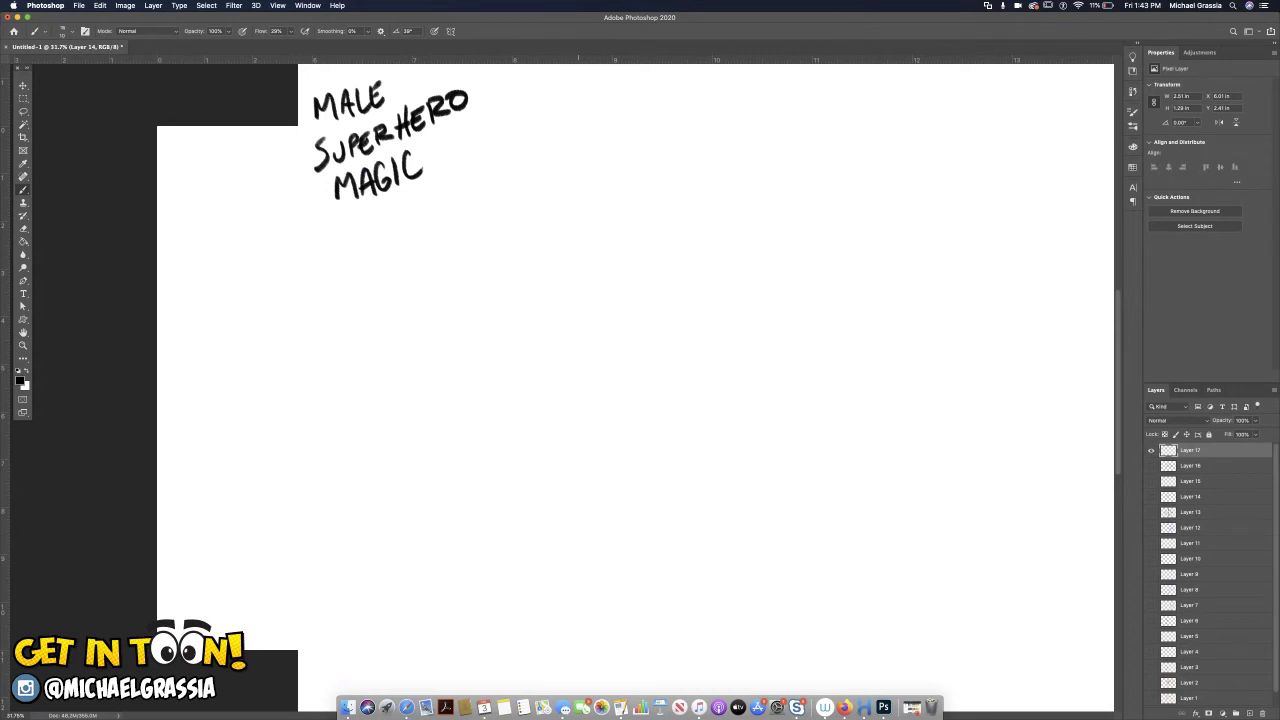
{"action": "left_click_drag", "start_coordinate": [568, 184], "coordinate": [643, 176]}
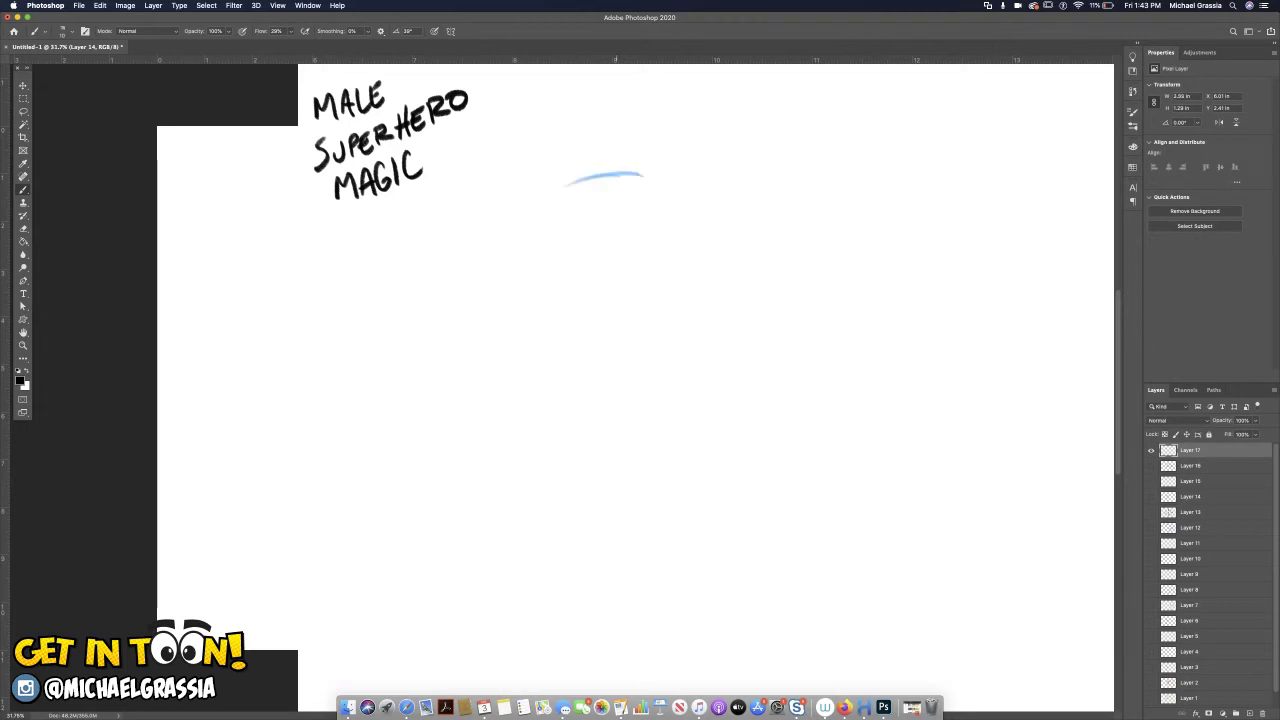
{"action": "mouse_move", "coordinate": [566, 186]}
{"action": "left_mouse_down"}
{"action": "mouse_move", "coordinate": [572, 260]}
{"action": "mouse_move", "coordinate": [600, 295]}
{"action": "mouse_move", "coordinate": [625, 293]}
{"action": "left_mouse_up"}
{"action": "mouse_move", "coordinate": [645, 192]}
{"action": "left_mouse_down"}
{"action": "mouse_move", "coordinate": [648, 275]}
{"action": "mouse_move", "coordinate": [620, 296]}
{"action": "mouse_move", "coordinate": [647, 202]}
{"action": "mouse_move", "coordinate": [566, 190]}
{"action": "mouse_move", "coordinate": [576, 270]}
{"action": "mouse_move", "coordinate": [598, 297]}
{"action": "mouse_move", "coordinate": [642, 290]}
{"action": "left_mouse_up"}
{"action": "left_click_drag", "start_coordinate": [650, 222], "coordinate": [650, 264]}
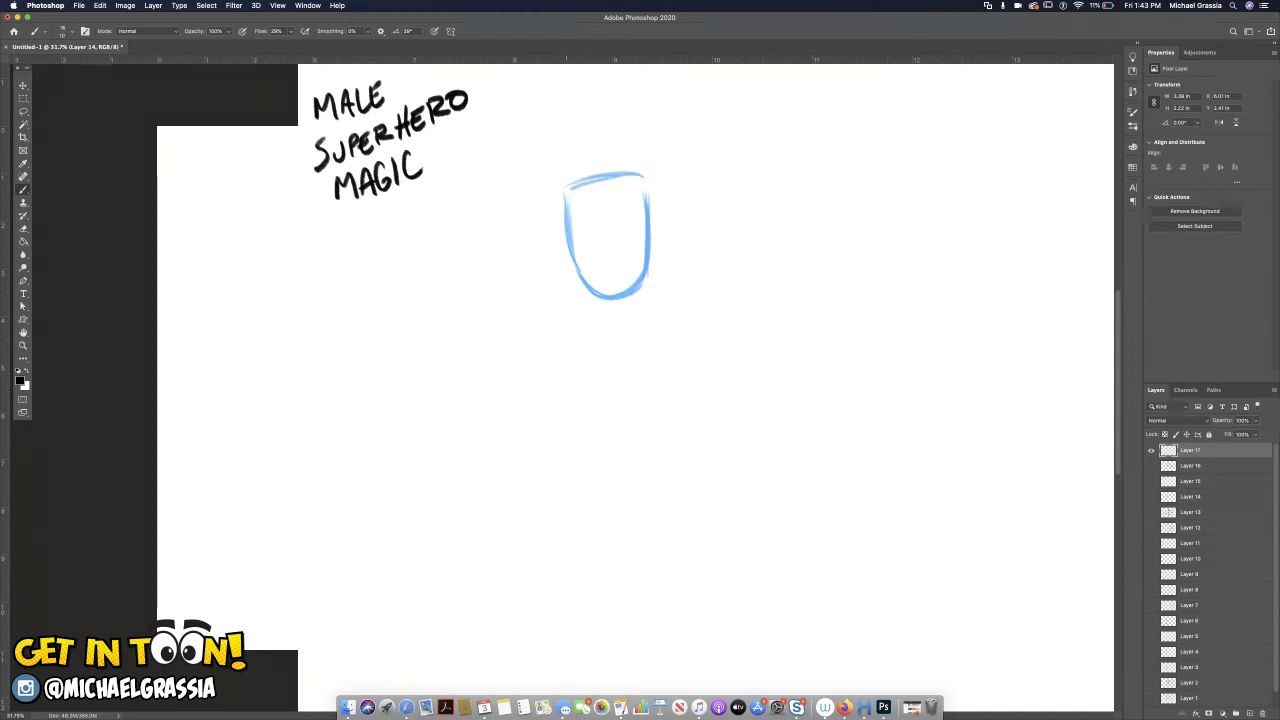
Sketch the neck, a chest tapering from broad shoulders, a waistband, and the pelvis below the head.
{"action": "mouse_move", "coordinate": [600, 297]}
{"action": "left_mouse_down"}
{"action": "mouse_move", "coordinate": [601, 312]}
{"action": "mouse_move", "coordinate": [664, 325]}
{"action": "left_mouse_up"}
{"action": "mouse_move", "coordinate": [560, 330]}
{"action": "left_mouse_down"}
{"action": "mouse_move", "coordinate": [564, 385]}
{"action": "mouse_move", "coordinate": [590, 421]}
{"action": "left_mouse_up"}
{"action": "mouse_move", "coordinate": [662, 328]}
{"action": "left_mouse_down"}
{"action": "mouse_move", "coordinate": [638, 420]}
{"action": "mouse_move", "coordinate": [584, 440]}
{"action": "mouse_move", "coordinate": [643, 437]}
{"action": "mouse_move", "coordinate": [579, 450]}
{"action": "mouse_move", "coordinate": [606, 468]}
{"action": "mouse_move", "coordinate": [648, 442]}
{"action": "mouse_move", "coordinate": [644, 457]}
{"action": "left_mouse_up"}
{"action": "left_click_drag", "start_coordinate": [643, 456], "coordinate": [613, 474]}
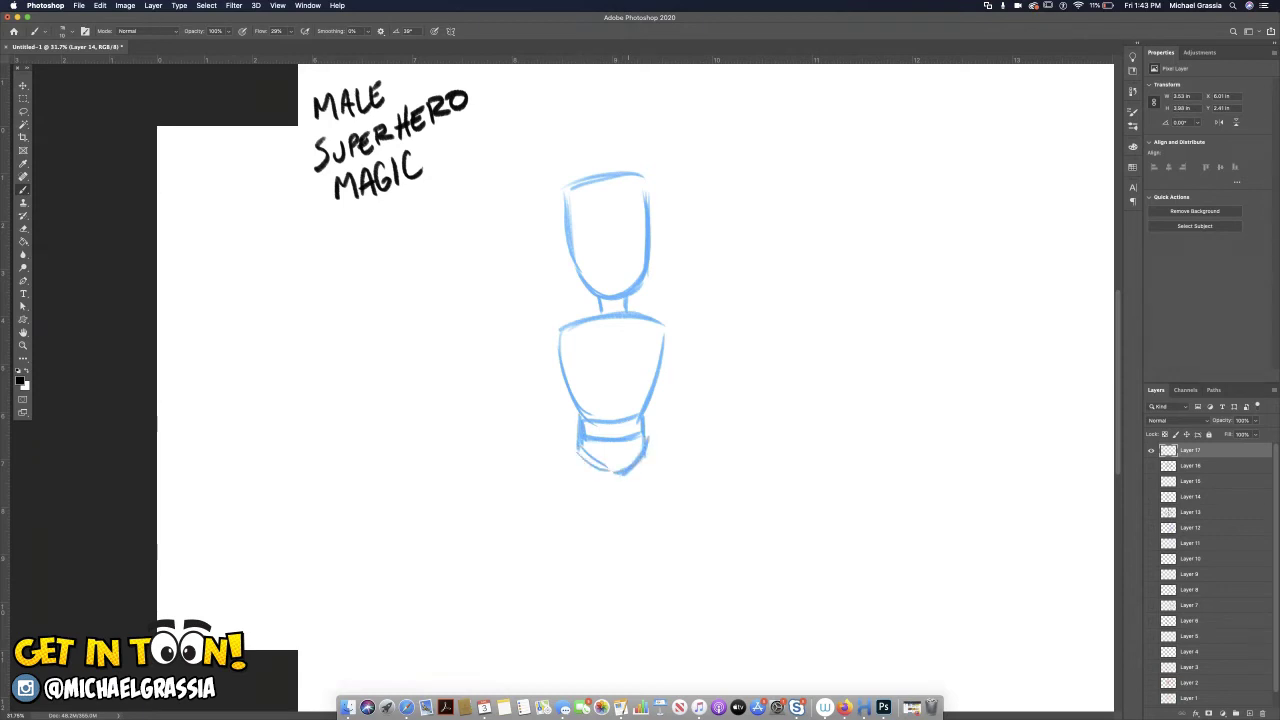
Sketch the superhero's first leg, angled outward to the left of the pelvis, with thigh, lower leg and foot.
{"action": "scroll", "coordinate": [610, 300], "scroll_direction": "down", "scroll_amount": 3}
{"action": "left_click_drag", "start_coordinate": [568, 380], "coordinate": [540, 514]}
{"action": "left_click_drag", "start_coordinate": [566, 390], "coordinate": [545, 482]}
{"action": "left_click_drag", "start_coordinate": [604, 412], "coordinate": [564, 506]}
{"action": "left_click_drag", "start_coordinate": [598, 434], "coordinate": [514, 580]}
{"action": "left_click_drag", "start_coordinate": [534, 496], "coordinate": [510, 590]}
{"action": "mouse_move", "coordinate": [566, 496]}
{"action": "left_mouse_down"}
{"action": "mouse_move", "coordinate": [546, 586]}
{"action": "mouse_move", "coordinate": [466, 620]}
{"action": "mouse_move", "coordinate": [542, 616]}
{"action": "left_mouse_up"}
Sketch the second leg and its outward-pointing foot, and mark the knee lines on both legs.
{"action": "mouse_move", "coordinate": [608, 412]}
{"action": "left_mouse_down"}
{"action": "mouse_move", "coordinate": [626, 508]}
{"action": "mouse_move", "coordinate": [628, 490]}
{"action": "left_mouse_up"}
{"action": "left_click_drag", "start_coordinate": [636, 386], "coordinate": [652, 492]}
{"action": "left_click_drag", "start_coordinate": [642, 422], "coordinate": [676, 584]}
{"action": "left_click_drag", "start_coordinate": [626, 494], "coordinate": [636, 576]}
{"action": "mouse_move", "coordinate": [632, 528]}
{"action": "left_mouse_down"}
{"action": "mouse_move", "coordinate": [635, 582]}
{"action": "mouse_move", "coordinate": [676, 578]}
{"action": "mouse_move", "coordinate": [710, 602]}
{"action": "left_mouse_up"}
{"action": "mouse_move", "coordinate": [640, 574]}
{"action": "left_mouse_down"}
{"action": "mouse_move", "coordinate": [640, 610]}
{"action": "mouse_move", "coordinate": [718, 606]}
{"action": "left_mouse_up"}
{"action": "left_click_drag", "start_coordinate": [543, 504], "coordinate": [557, 507]}
{"action": "left_click_drag", "start_coordinate": [643, 506], "coordinate": [656, 500]}
Sketch the shoulder line and a bent arm with its fist resting on the hip.
{"action": "left_click_drag", "start_coordinate": [569, 252], "coordinate": [657, 252]}
{"action": "mouse_move", "coordinate": [566, 254]}
{"action": "left_mouse_down"}
{"action": "mouse_move", "coordinate": [482, 314]}
{"action": "mouse_move", "coordinate": [504, 318]}
{"action": "mouse_move", "coordinate": [486, 336]}
{"action": "mouse_move", "coordinate": [546, 340]}
{"action": "left_mouse_up"}
{"action": "mouse_move", "coordinate": [484, 306]}
{"action": "left_mouse_down"}
{"action": "mouse_move", "coordinate": [468, 340]}
{"action": "mouse_move", "coordinate": [534, 374]}
{"action": "mouse_move", "coordinate": [570, 348]}
{"action": "left_mouse_up"}
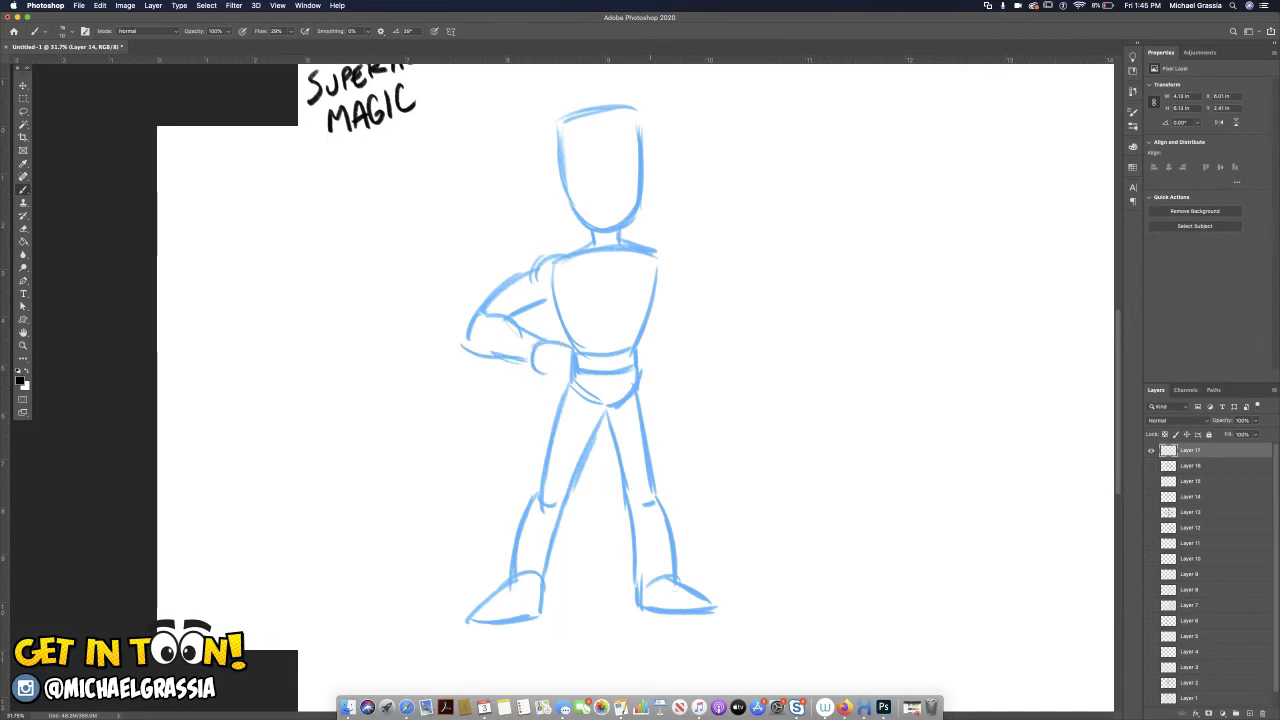
Sketch the other arm reaching outward and raised from the elbow, with a circle for the hand.
{"action": "left_click_drag", "start_coordinate": [656, 249], "coordinate": [736, 270]}
{"action": "mouse_move", "coordinate": [654, 298]}
{"action": "left_mouse_down"}
{"action": "mouse_move", "coordinate": [738, 294]}
{"action": "mouse_move", "coordinate": [788, 252]}
{"action": "left_mouse_up"}
{"action": "left_click_drag", "start_coordinate": [740, 292], "coordinate": [818, 228]}
{"action": "mouse_move", "coordinate": [728, 266]}
{"action": "left_mouse_down"}
{"action": "mouse_move", "coordinate": [834, 215]}
{"action": "mouse_move", "coordinate": [808, 238]}
{"action": "left_mouse_up"}
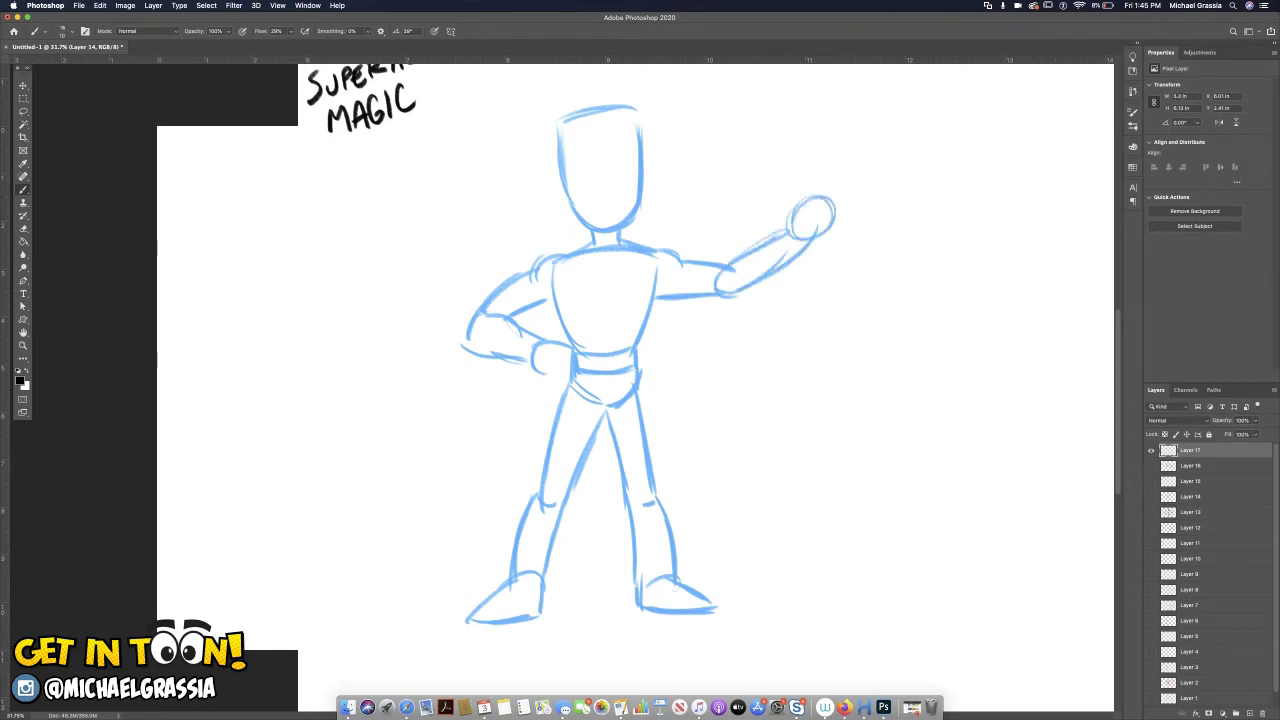
{"action": "mouse_move", "coordinate": [740, 256]}
{"action": "left_mouse_down"}
{"action": "mouse_move", "coordinate": [790, 231]}
{"action": "mouse_move", "coordinate": [758, 246]}
{"action": "left_mouse_up"}
{"action": "mouse_move", "coordinate": [705, 297]}
{"action": "left_mouse_down"}
{"action": "mouse_move", "coordinate": [732, 296]}
{"action": "mouse_move", "coordinate": [804, 246]}
{"action": "left_mouse_up"}
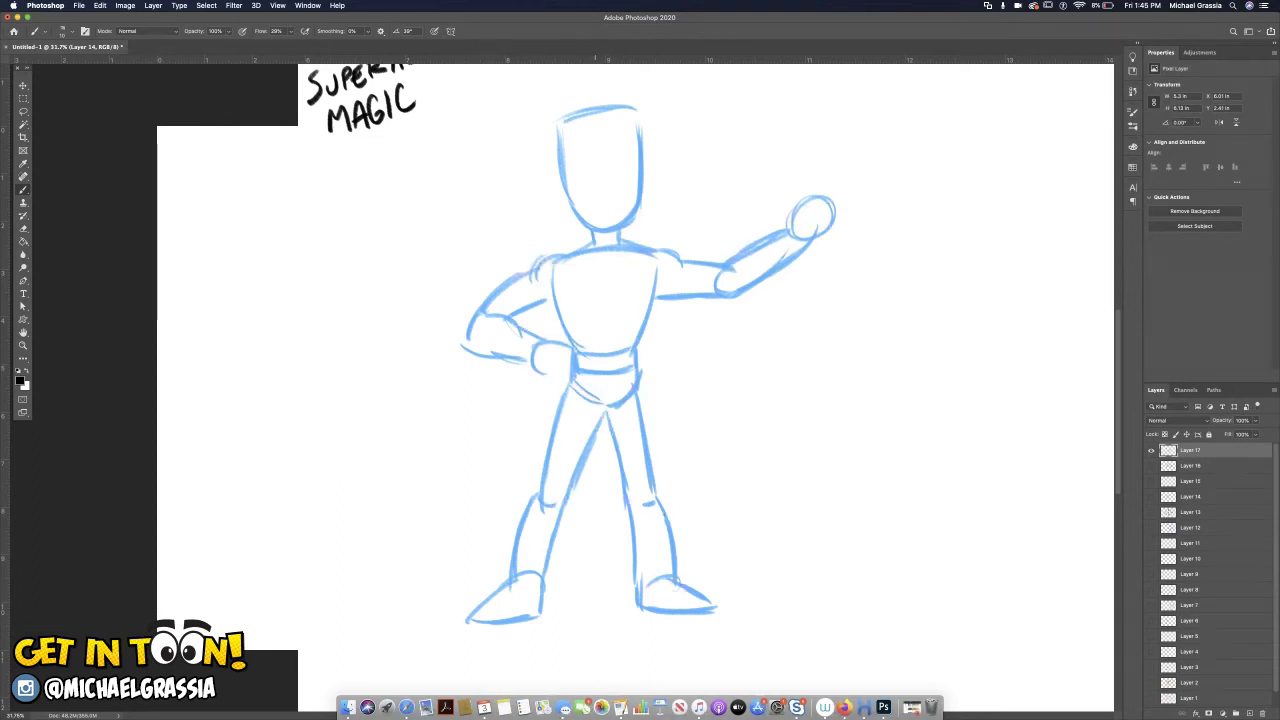
{"action": "mouse_move", "coordinate": [596, 265]}
{"action": "left_mouse_down"}
{"action": "mouse_move", "coordinate": [606, 291]}
{"action": "mouse_move", "coordinate": [600, 264]}
{"action": "mouse_move", "coordinate": [630, 263]}
{"action": "left_mouse_up"}
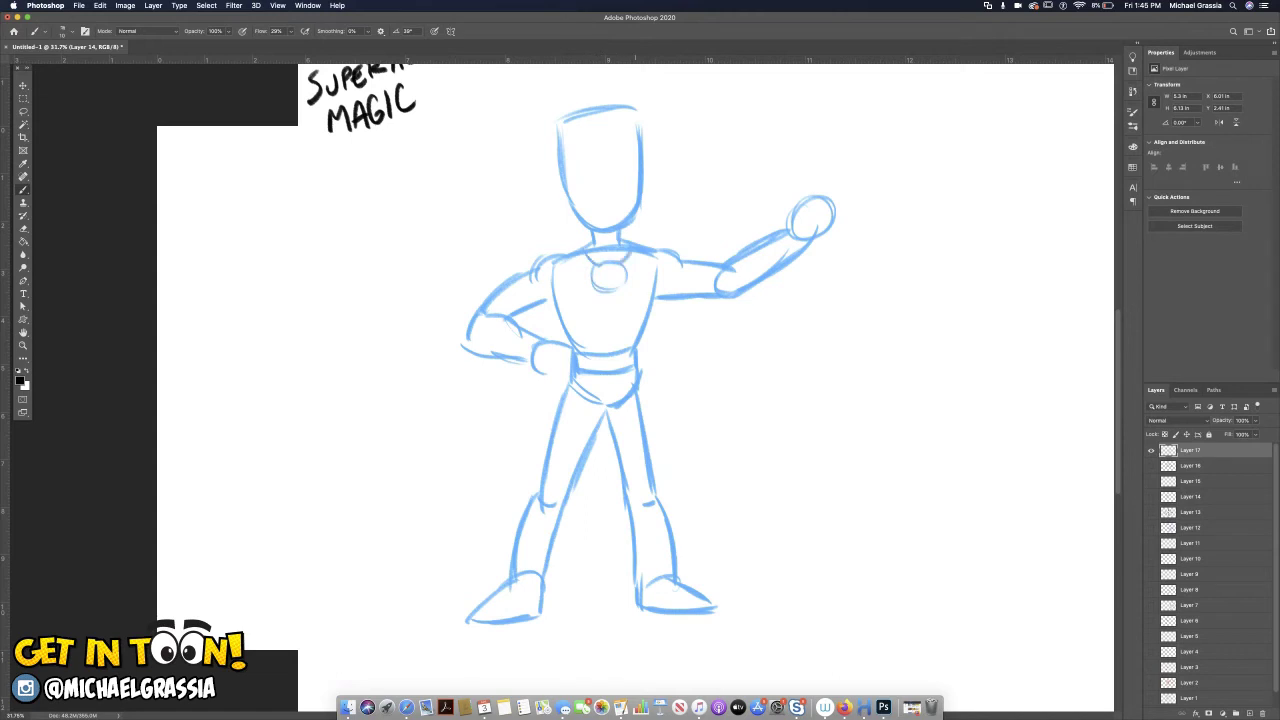
{"action": "key", "text": "ctrl+z"}
{"action": "key", "text": "ctrl+z"}
{"action": "key", "text": "ctrl+z"}
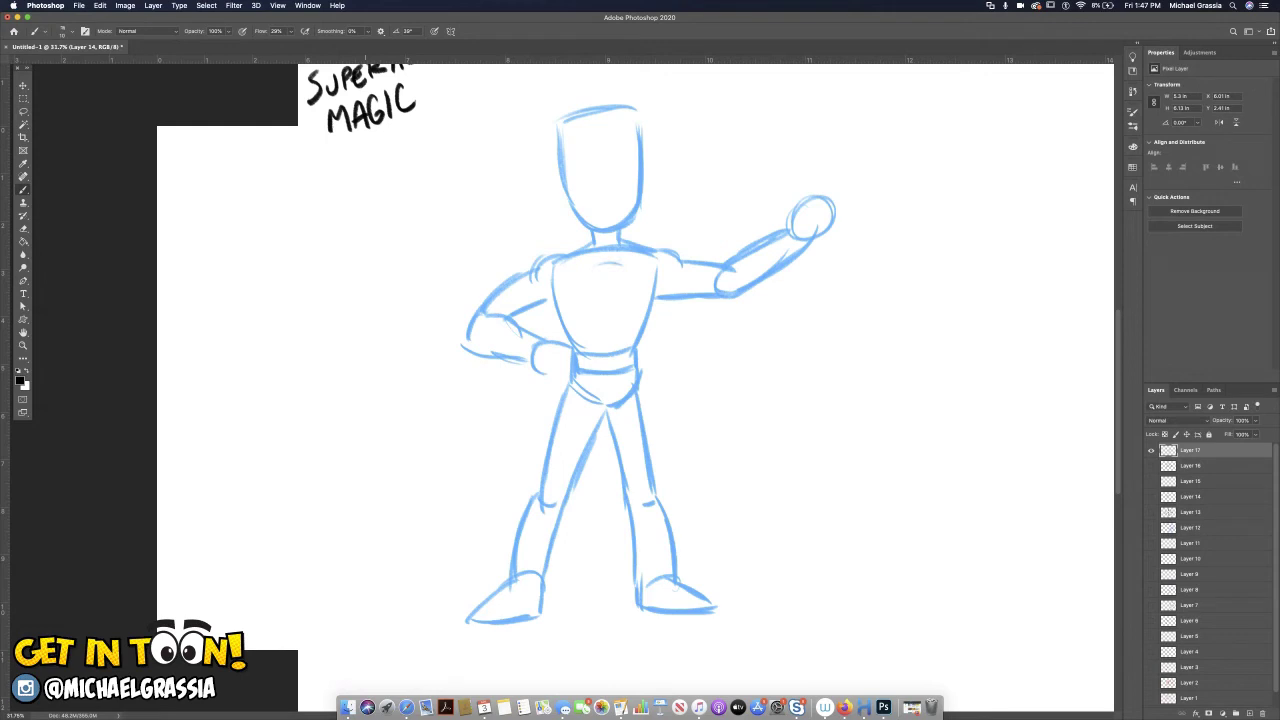
{"action": "key", "text": "super+shift+alt+n"}
{"action": "key", "text": "alt+bracketleft"}
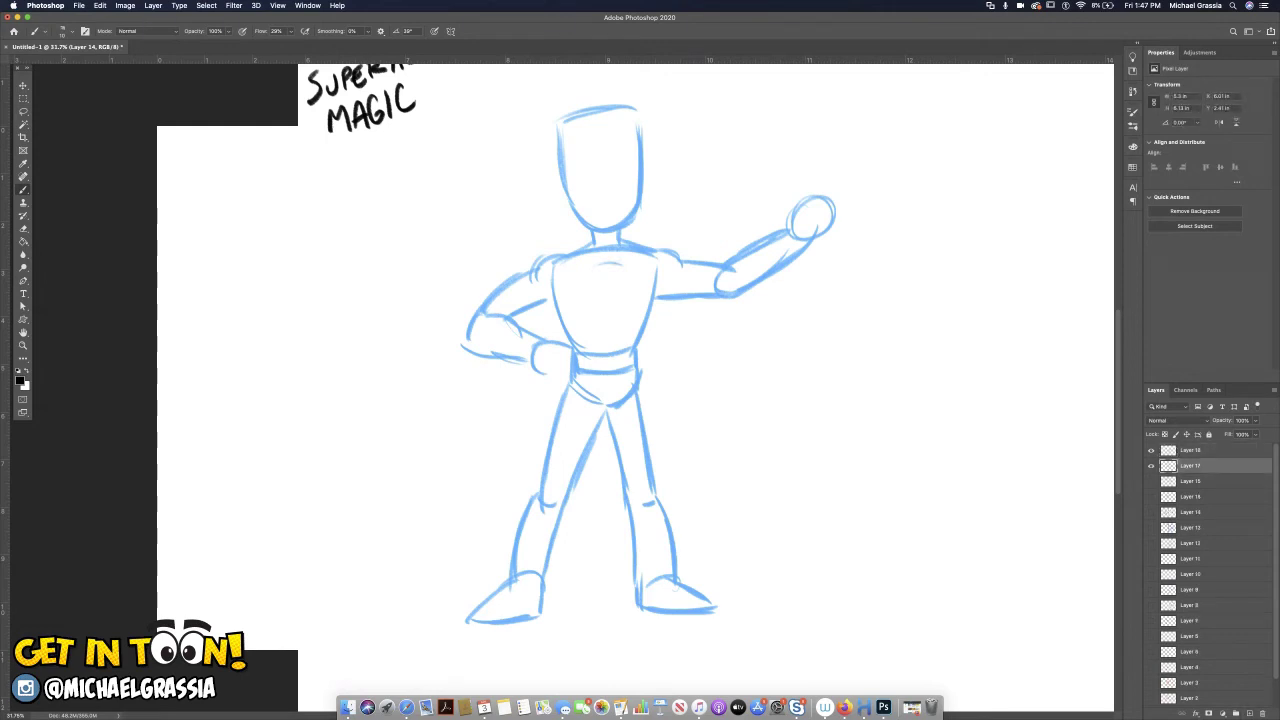
{"action": "key", "text": "super+z"}
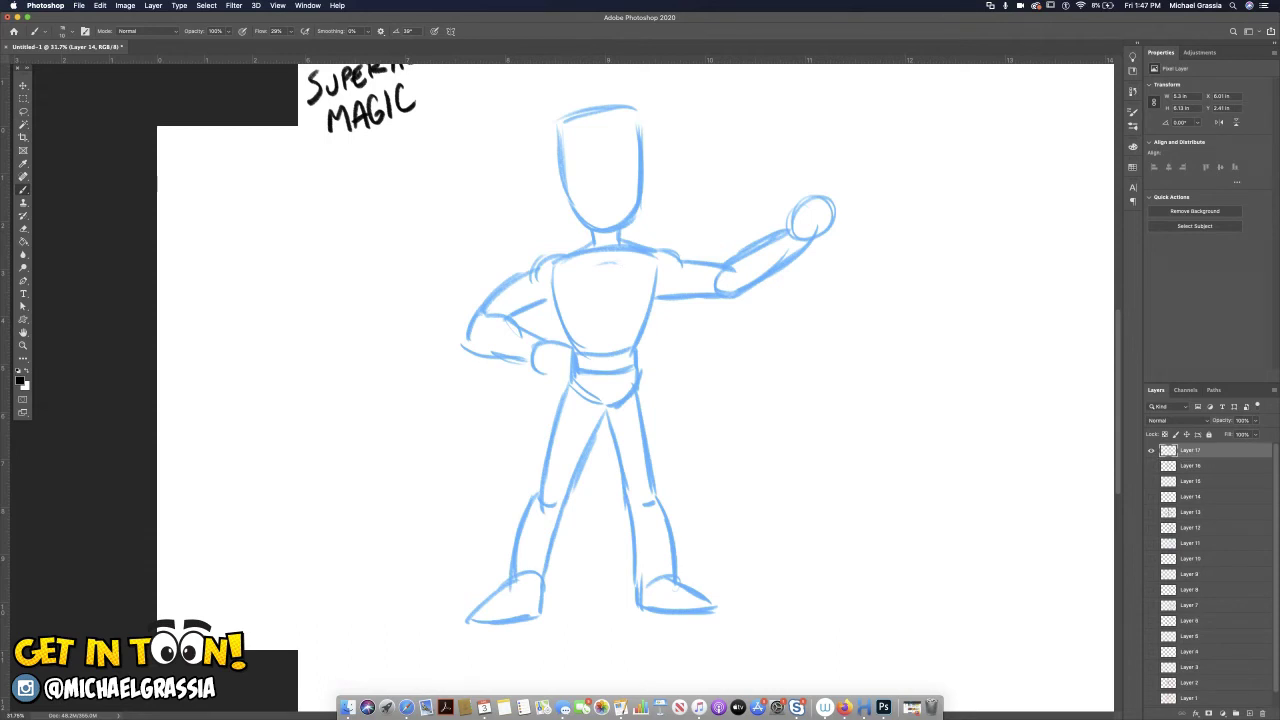
Add a new layer above the blue figure, set the brush to red, and draw an oval emblem on the upper chest.
{"action": "key", "text": "super+shift+alt+n"}
{"action": "left_click", "coordinate": [20, 380]}
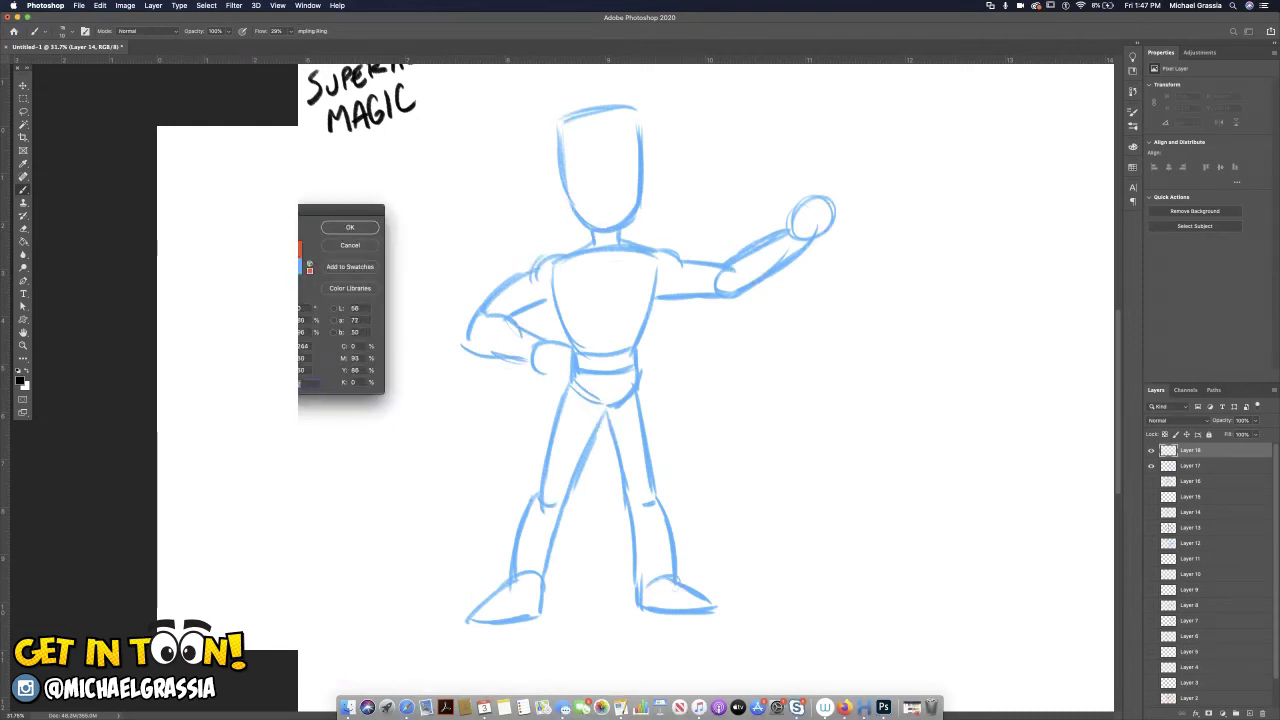
{"action": "key", "text": "Return"}
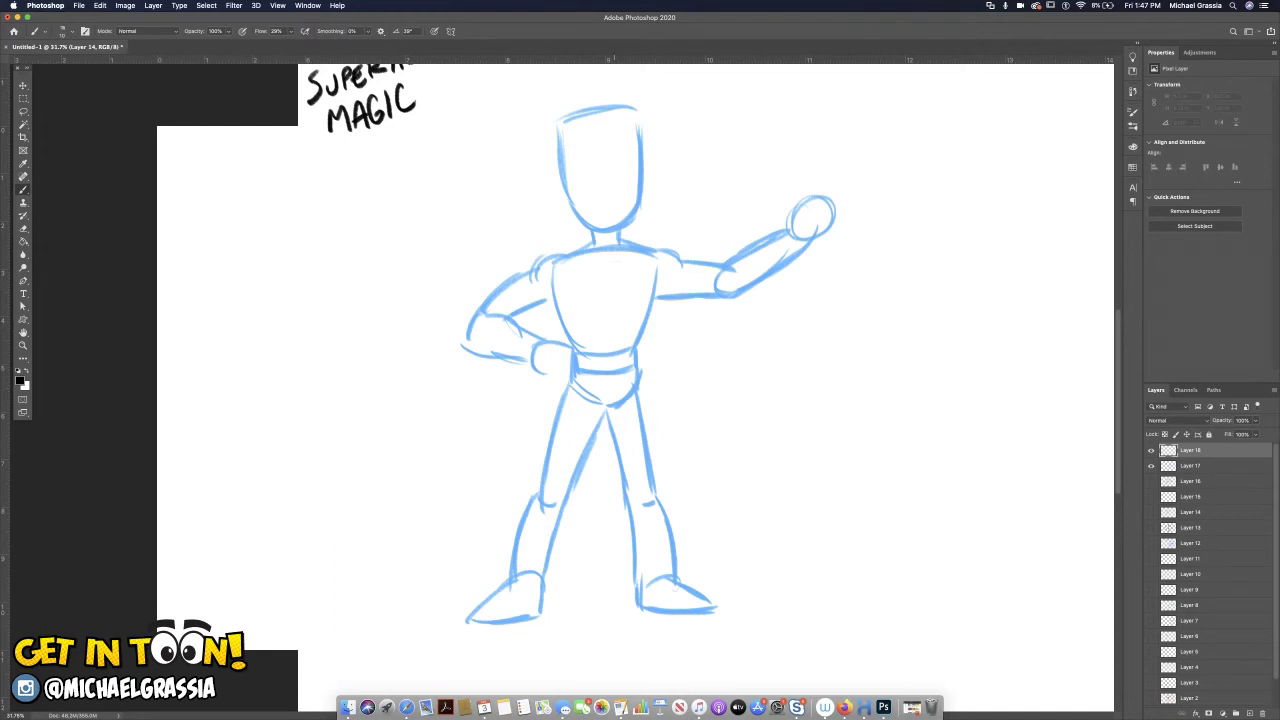
{"action": "mouse_move", "coordinate": [607, 262]}
{"action": "left_mouse_down"}
{"action": "mouse_move", "coordinate": [602, 285]}
{"action": "mouse_move", "coordinate": [622, 268]}
{"action": "mouse_move", "coordinate": [620, 282]}
{"action": "mouse_move", "coordinate": [602, 286]}
{"action": "mouse_move", "coordinate": [621, 280]}
{"action": "left_mouse_up"}
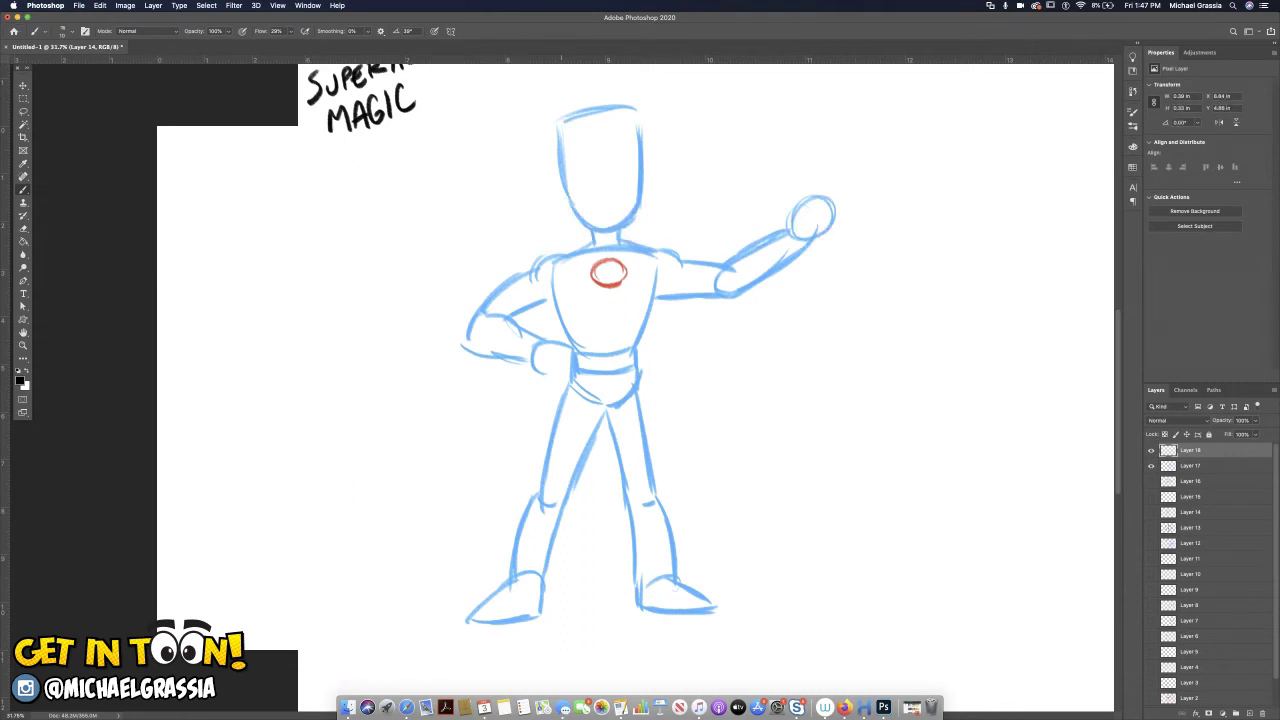
Draw a red sash around the waist with two cloth ends hanging over the hip.
{"action": "mouse_move", "coordinate": [570, 347]}
{"action": "left_mouse_down"}
{"action": "mouse_move", "coordinate": [636, 342]}
{"action": "mouse_move", "coordinate": [570, 346]}
{"action": "mouse_move", "coordinate": [572, 375]}
{"action": "mouse_move", "coordinate": [634, 360]}
{"action": "mouse_move", "coordinate": [606, 372]}
{"action": "mouse_move", "coordinate": [628, 400]}
{"action": "mouse_move", "coordinate": [626, 430]}
{"action": "left_mouse_up"}
{"action": "mouse_move", "coordinate": [636, 370]}
{"action": "left_mouse_down"}
{"action": "mouse_move", "coordinate": [648, 428]}
{"action": "mouse_move", "coordinate": [673, 428]}
{"action": "left_mouse_up"}
{"action": "left_click_drag", "start_coordinate": [656, 430], "coordinate": [674, 429]}
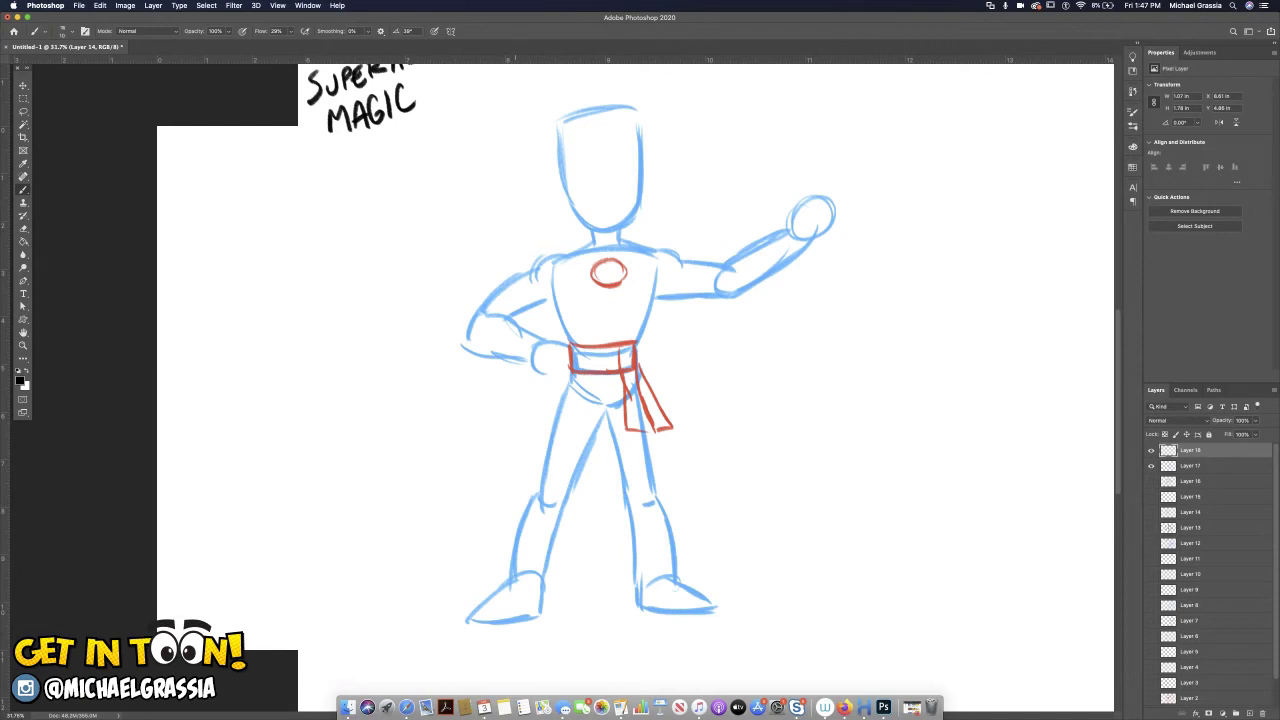
Draw a red hood around the head with a long face opening, a brow point at the forehead, and an outer edge reaching the shoulders.
{"action": "mouse_move", "coordinate": [576, 138]}
{"action": "left_mouse_down"}
{"action": "mouse_move", "coordinate": [600, 145]}
{"action": "mouse_move", "coordinate": [638, 125]}
{"action": "mouse_move", "coordinate": [653, 216]}
{"action": "mouse_move", "coordinate": [622, 244]}
{"action": "mouse_move", "coordinate": [555, 220]}
{"action": "mouse_move", "coordinate": [557, 246]}
{"action": "left_mouse_up"}
{"action": "mouse_move", "coordinate": [562, 194]}
{"action": "left_mouse_down"}
{"action": "mouse_move", "coordinate": [557, 240]}
{"action": "mouse_move", "coordinate": [590, 256]}
{"action": "mouse_move", "coordinate": [634, 246]}
{"action": "left_mouse_up"}
{"action": "mouse_move", "coordinate": [570, 136]}
{"action": "left_mouse_down"}
{"action": "mouse_move", "coordinate": [590, 128]}
{"action": "mouse_move", "coordinate": [552, 172]}
{"action": "left_mouse_up"}
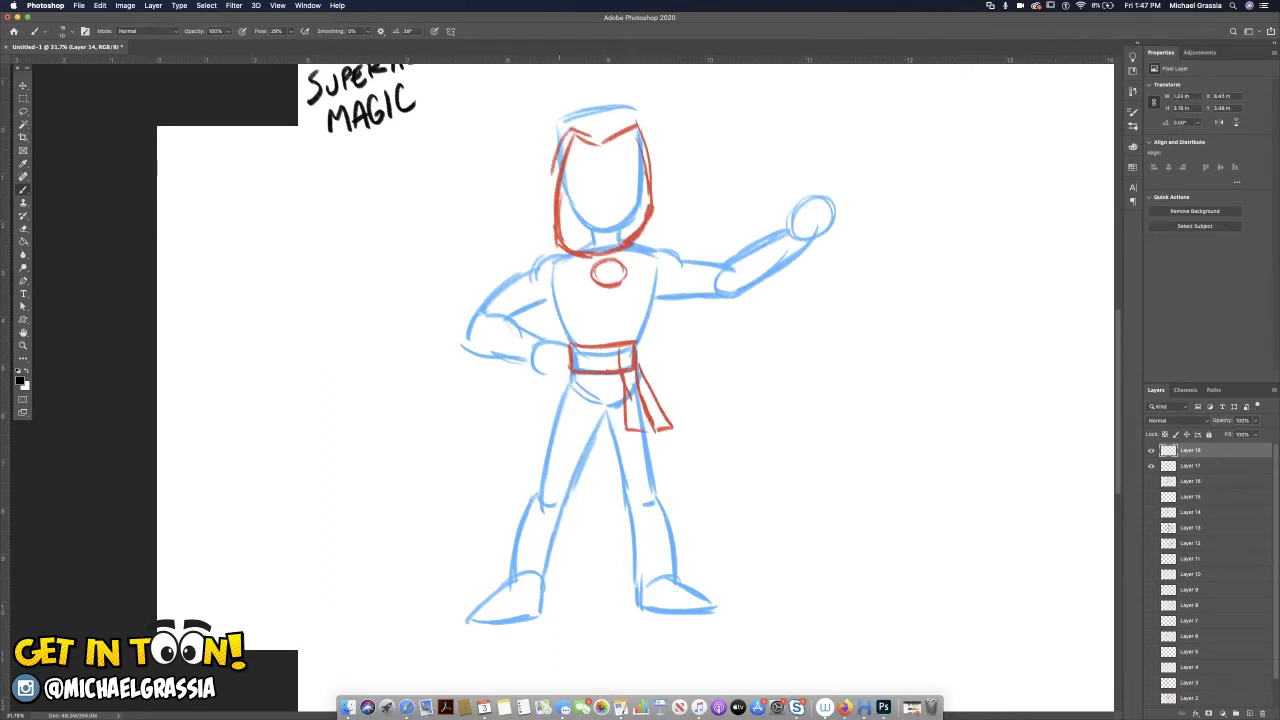
{"action": "mouse_move", "coordinate": [608, 134]}
{"action": "left_mouse_down"}
{"action": "mouse_move", "coordinate": [634, 116]}
{"action": "mouse_move", "coordinate": [652, 142]}
{"action": "left_mouse_up"}
{"action": "mouse_move", "coordinate": [600, 98]}
{"action": "left_mouse_down"}
{"action": "mouse_move", "coordinate": [553, 138]}
{"action": "mouse_move", "coordinate": [537, 243]}
{"action": "mouse_move", "coordinate": [570, 260]}
{"action": "mouse_move", "coordinate": [640, 108]}
{"action": "mouse_move", "coordinate": [667, 218]}
{"action": "mouse_move", "coordinate": [645, 256]}
{"action": "left_mouse_up"}
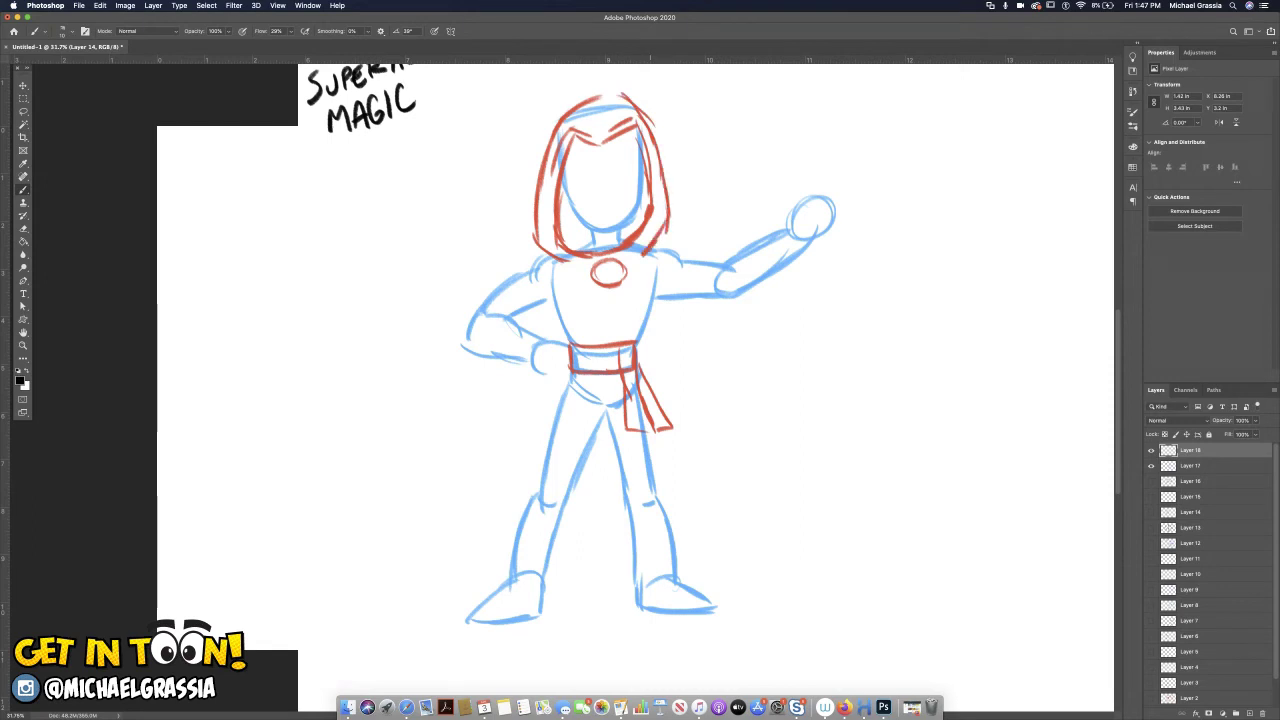
Draw the cape's collar running from the chest emblem across and over both shoulders.
{"action": "left_click_drag", "start_coordinate": [548, 253], "coordinate": [688, 258]}
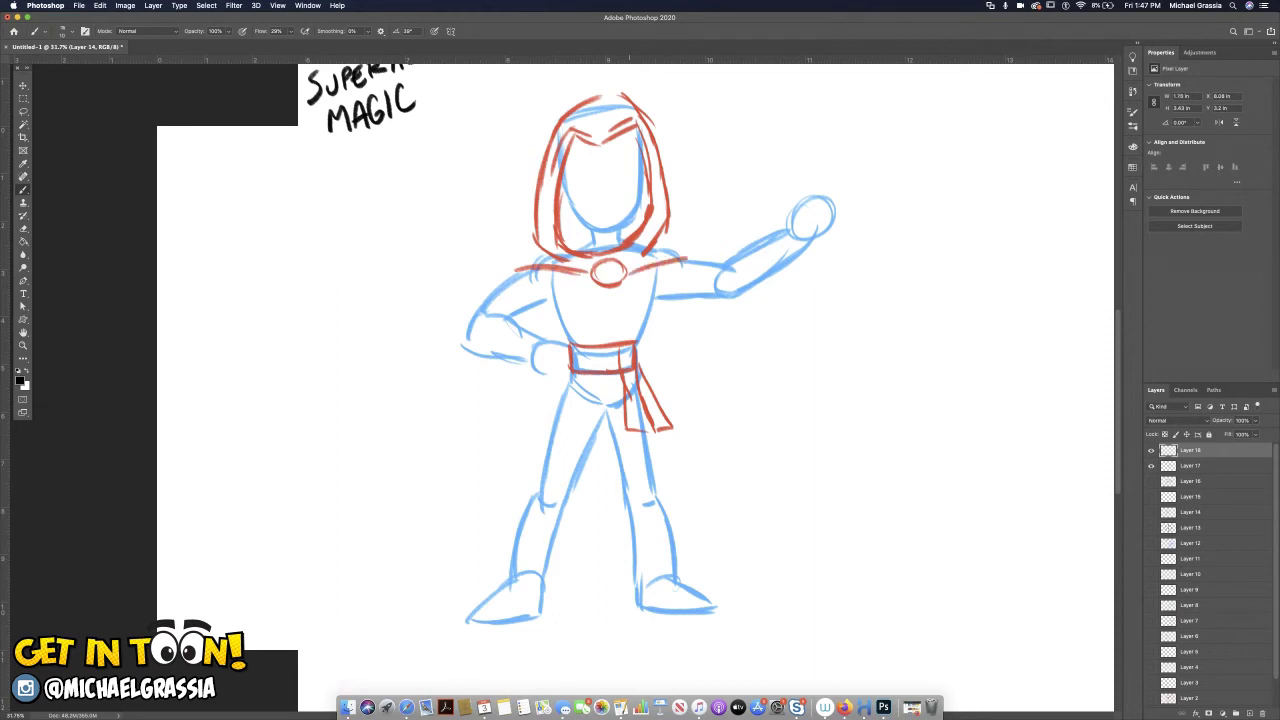
{"action": "left_click_drag", "start_coordinate": [540, 249], "coordinate": [498, 282]}
{"action": "mouse_move", "coordinate": [646, 246]}
{"action": "left_mouse_down"}
{"action": "mouse_move", "coordinate": [705, 263]}
{"action": "mouse_move", "coordinate": [678, 246]}
{"action": "left_mouse_up"}
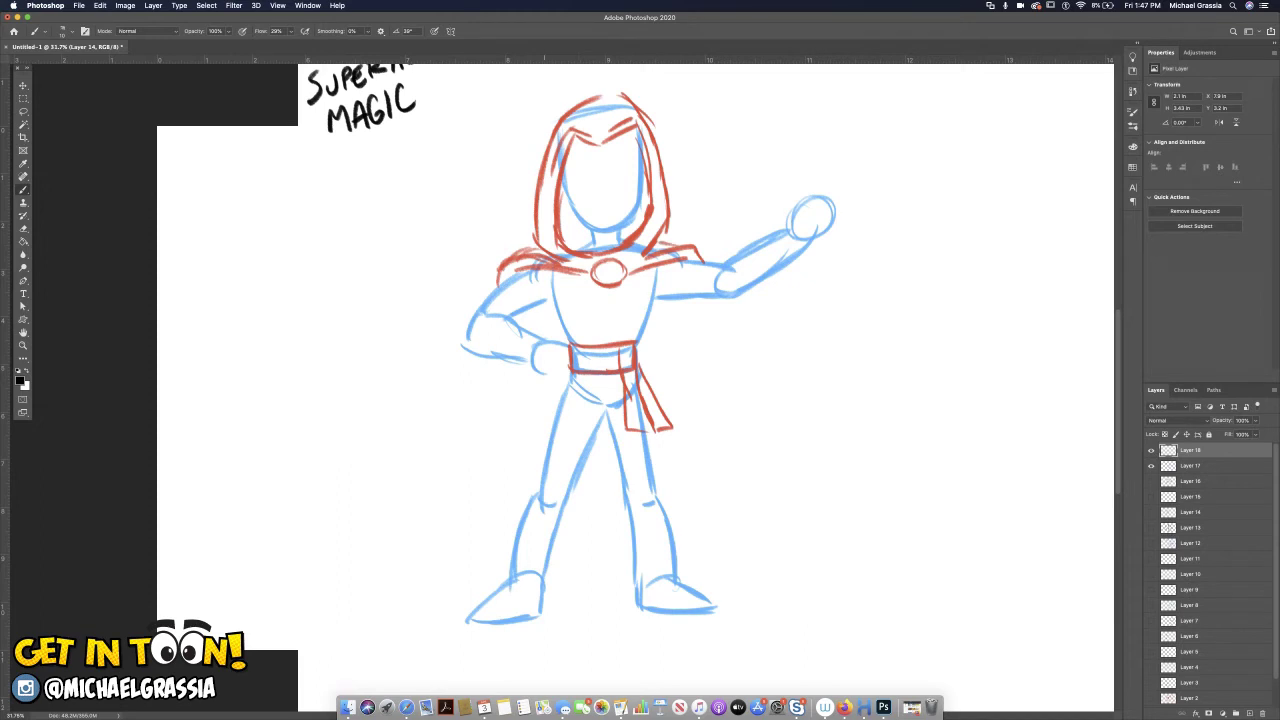
Draw the cape hanging behind the body on both sides, with pointed lower corners and a wavy hem behind the legs.
{"action": "mouse_move", "coordinate": [488, 352]}
{"action": "left_mouse_down"}
{"action": "mouse_move", "coordinate": [422, 546]}
{"action": "mouse_move", "coordinate": [453, 555]}
{"action": "mouse_move", "coordinate": [454, 600]}
{"action": "left_mouse_up"}
{"action": "left_click_drag", "start_coordinate": [424, 536], "coordinate": [452, 596]}
{"action": "mouse_move", "coordinate": [713, 298]}
{"action": "left_mouse_down"}
{"action": "mouse_move", "coordinate": [766, 508]}
{"action": "mouse_move", "coordinate": [789, 541]}
{"action": "mouse_move", "coordinate": [721, 448]}
{"action": "mouse_move", "coordinate": [754, 574]}
{"action": "mouse_move", "coordinate": [754, 550]}
{"action": "mouse_move", "coordinate": [784, 558]}
{"action": "left_mouse_up"}
{"action": "mouse_move", "coordinate": [426, 532]}
{"action": "left_mouse_down"}
{"action": "mouse_move", "coordinate": [489, 546]}
{"action": "mouse_move", "coordinate": [594, 548]}
{"action": "left_mouse_up"}
{"action": "left_click_drag", "start_coordinate": [672, 534], "coordinate": [740, 524]}
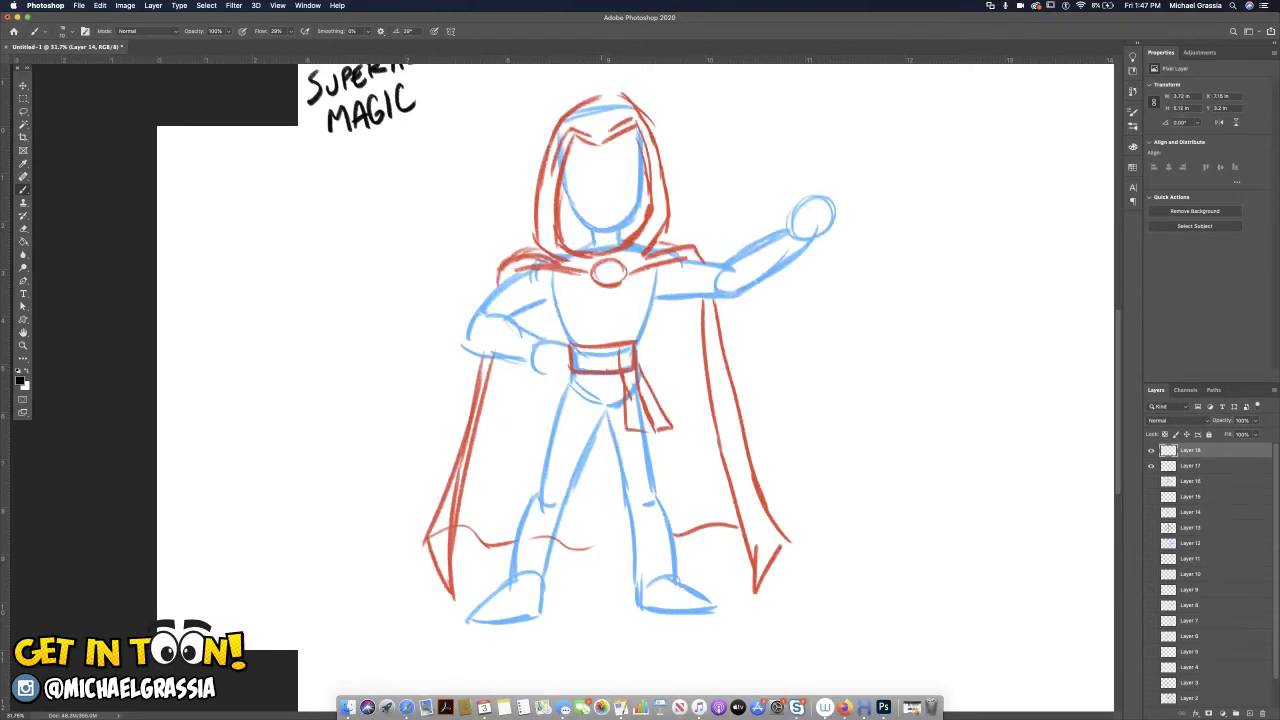
Draw narrow eyes, a nose and a small mouth on the face, and add fold lines across the waist sash.
{"action": "mouse_move", "coordinate": [570, 167]}
{"action": "left_mouse_down"}
{"action": "mouse_move", "coordinate": [634, 160]}
{"action": "mouse_move", "coordinate": [638, 171]}
{"action": "left_mouse_up"}
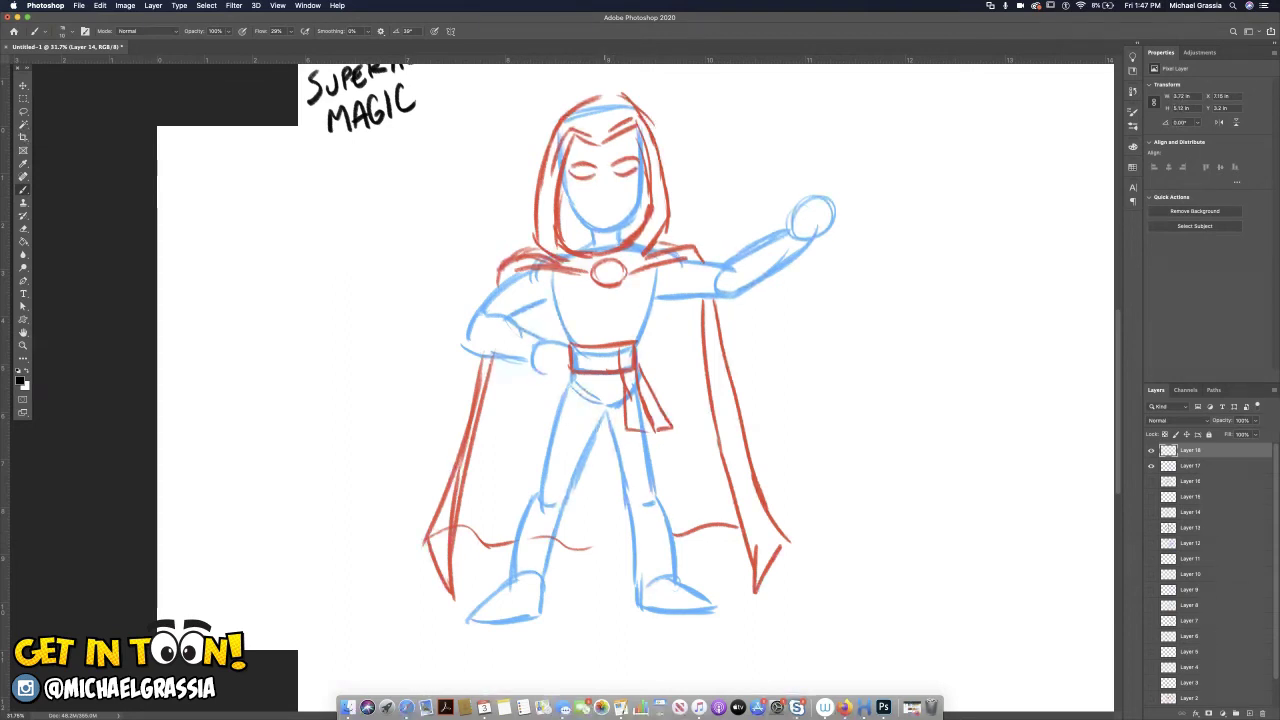
{"action": "mouse_move", "coordinate": [609, 182]}
{"action": "left_mouse_down"}
{"action": "mouse_move", "coordinate": [622, 205]}
{"action": "mouse_move", "coordinate": [605, 213]}
{"action": "left_mouse_up"}
{"action": "left_click_drag", "start_coordinate": [574, 355], "coordinate": [610, 362]}
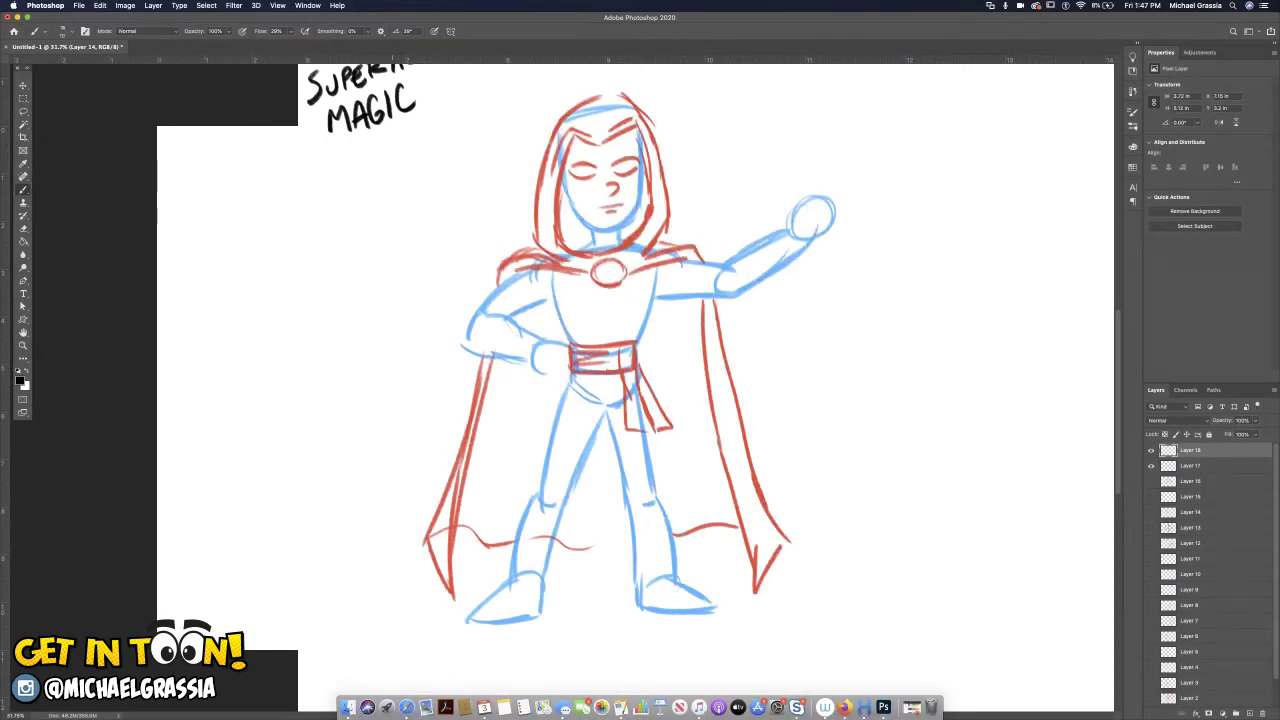
Outline the chest muscles and tapered waist in red and add short abdominal lines in the middle of the torso.
{"action": "mouse_move", "coordinate": [542, 290]}
{"action": "left_mouse_down"}
{"action": "mouse_move", "coordinate": [568, 307]}
{"action": "mouse_move", "coordinate": [542, 292]}
{"action": "mouse_move", "coordinate": [571, 349]}
{"action": "left_mouse_up"}
{"action": "mouse_move", "coordinate": [648, 320]}
{"action": "left_mouse_down"}
{"action": "mouse_move", "coordinate": [661, 299]}
{"action": "mouse_move", "coordinate": [636, 342]}
{"action": "left_mouse_up"}
{"action": "mouse_move", "coordinate": [578, 306]}
{"action": "left_mouse_down"}
{"action": "mouse_move", "coordinate": [628, 302]}
{"action": "mouse_move", "coordinate": [600, 316]}
{"action": "left_mouse_up"}
{"action": "left_click_drag", "start_coordinate": [596, 318], "coordinate": [624, 314]}
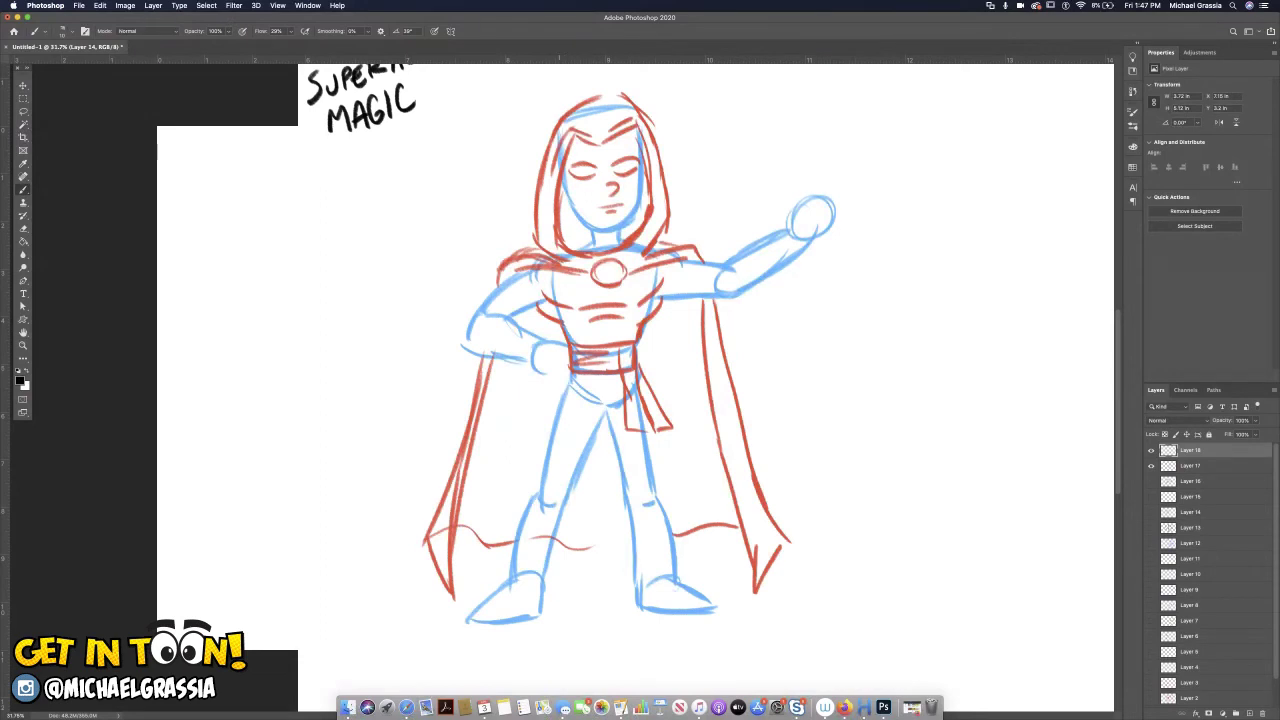
Draw wrapped bracers with curved bands on both forearms.
{"action": "left_click_drag", "start_coordinate": [496, 314], "coordinate": [474, 354]}
{"action": "left_click_drag", "start_coordinate": [540, 338], "coordinate": [530, 368]}
{"action": "mouse_move", "coordinate": [766, 250]}
{"action": "left_mouse_down"}
{"action": "mouse_move", "coordinate": [746, 278]}
{"action": "mouse_move", "coordinate": [768, 276]}
{"action": "mouse_move", "coordinate": [783, 229]}
{"action": "mouse_move", "coordinate": [812, 236]}
{"action": "mouse_move", "coordinate": [778, 274]}
{"action": "left_mouse_up"}
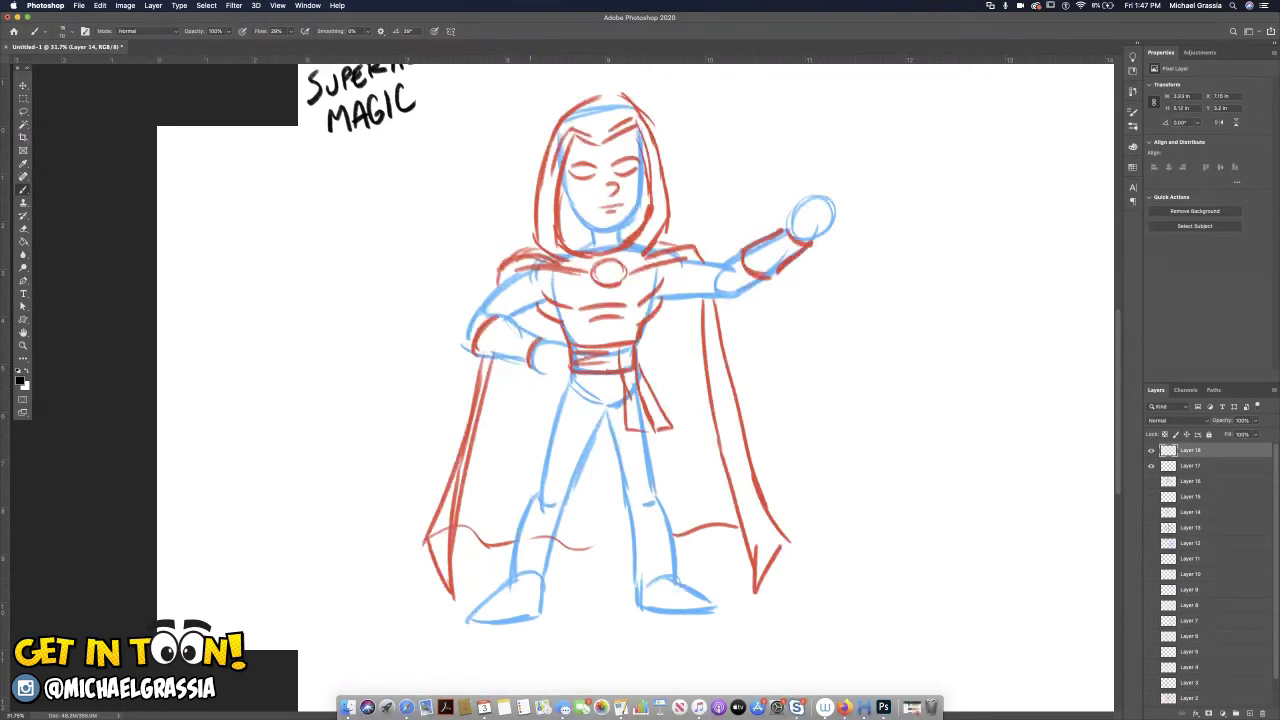
{"action": "mouse_move", "coordinate": [526, 334]}
{"action": "left_mouse_down"}
{"action": "mouse_move", "coordinate": [522, 360]}
{"action": "mouse_move", "coordinate": [496, 344]}
{"action": "left_mouse_up"}
{"action": "left_click_drag", "start_coordinate": [490, 336], "coordinate": [486, 356]}
{"action": "left_click_drag", "start_coordinate": [774, 248], "coordinate": [752, 266]}
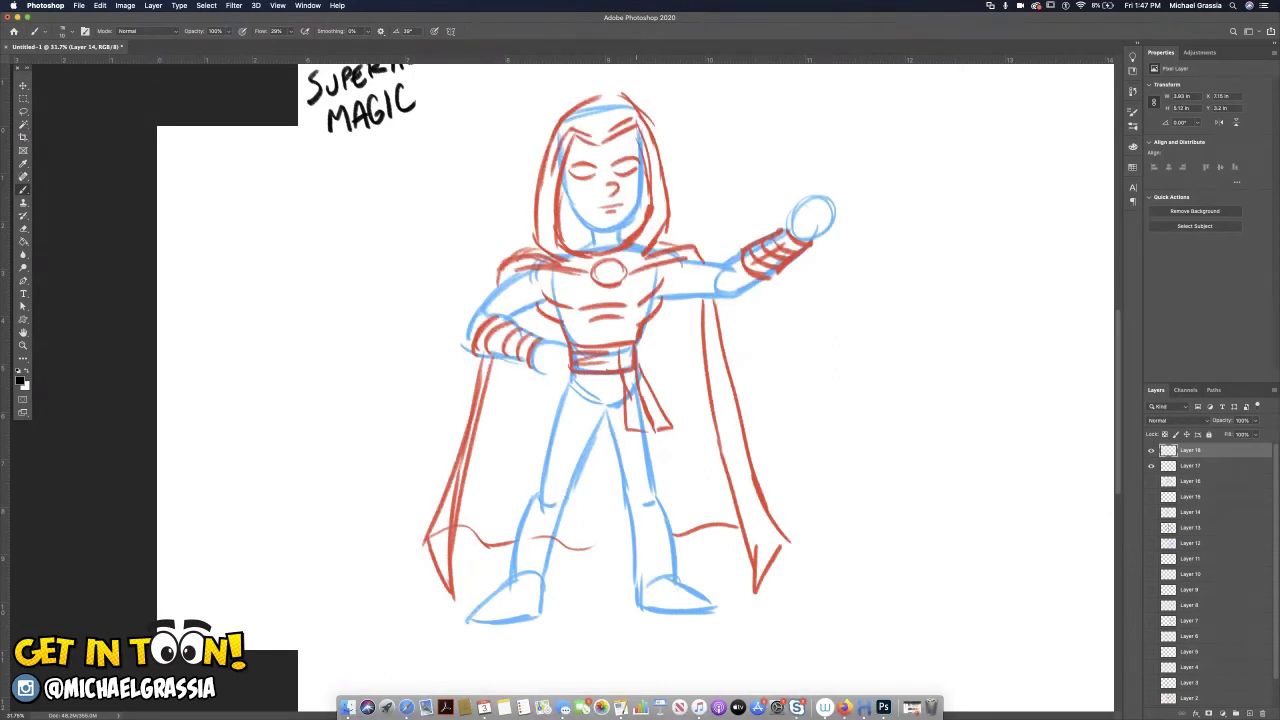
Draw the fist on the hip and the outstretched hand with pointing fingers, with short magic spark lines around the fingertips.
{"action": "mouse_move", "coordinate": [540, 338]}
{"action": "left_mouse_down"}
{"action": "mouse_move", "coordinate": [567, 341]}
{"action": "mouse_move", "coordinate": [535, 372]}
{"action": "mouse_move", "coordinate": [566, 380]}
{"action": "mouse_move", "coordinate": [560, 366]}
{"action": "left_mouse_up"}
{"action": "mouse_move", "coordinate": [787, 232]}
{"action": "left_mouse_down"}
{"action": "mouse_move", "coordinate": [808, 201]}
{"action": "mouse_move", "coordinate": [803, 222]}
{"action": "mouse_move", "coordinate": [804, 192]}
{"action": "mouse_move", "coordinate": [842, 164]}
{"action": "mouse_move", "coordinate": [823, 214]}
{"action": "mouse_move", "coordinate": [866, 214]}
{"action": "left_mouse_up"}
{"action": "left_click_drag", "start_coordinate": [862, 216], "coordinate": [818, 238]}
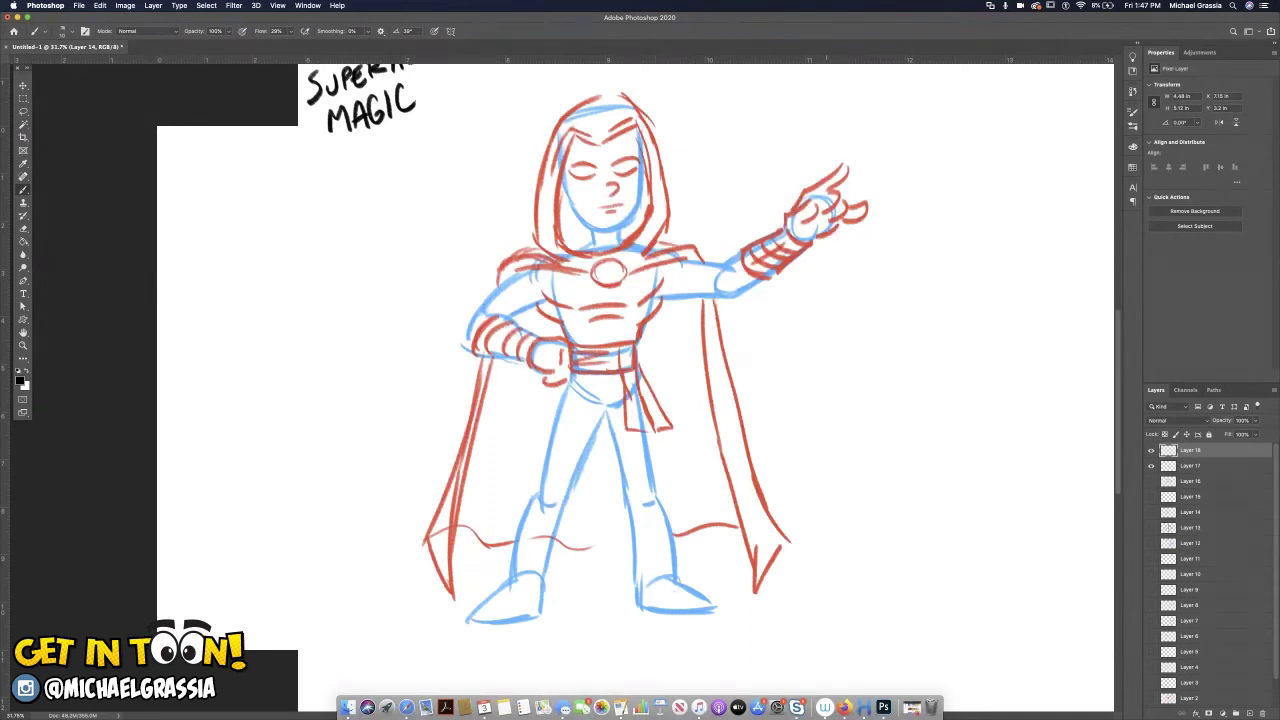
{"action": "mouse_move", "coordinate": [850, 148]}
{"action": "left_mouse_down"}
{"action": "mouse_move", "coordinate": [848, 136]}
{"action": "mouse_move", "coordinate": [868, 136]}
{"action": "left_mouse_up"}
{"action": "mouse_move", "coordinate": [870, 190]}
{"action": "left_mouse_down"}
{"action": "mouse_move", "coordinate": [880, 180]}
{"action": "mouse_move", "coordinate": [893, 206]}
{"action": "mouse_move", "coordinate": [889, 237]}
{"action": "left_mouse_up"}
Outline both arms in red between the cape and bracers, and draw a star of crossing lines inside the chest emblem.
{"action": "mouse_move", "coordinate": [530, 269]}
{"action": "left_mouse_down"}
{"action": "mouse_move", "coordinate": [497, 287]}
{"action": "mouse_move", "coordinate": [462, 344]}
{"action": "left_mouse_up"}
{"action": "left_click_drag", "start_coordinate": [532, 306], "coordinate": [505, 318]}
{"action": "mouse_move", "coordinate": [662, 296]}
{"action": "left_mouse_down"}
{"action": "mouse_move", "coordinate": [716, 293]}
{"action": "mouse_move", "coordinate": [716, 268]}
{"action": "mouse_move", "coordinate": [742, 252]}
{"action": "left_mouse_up"}
{"action": "left_click_drag", "start_coordinate": [722, 296], "coordinate": [764, 278]}
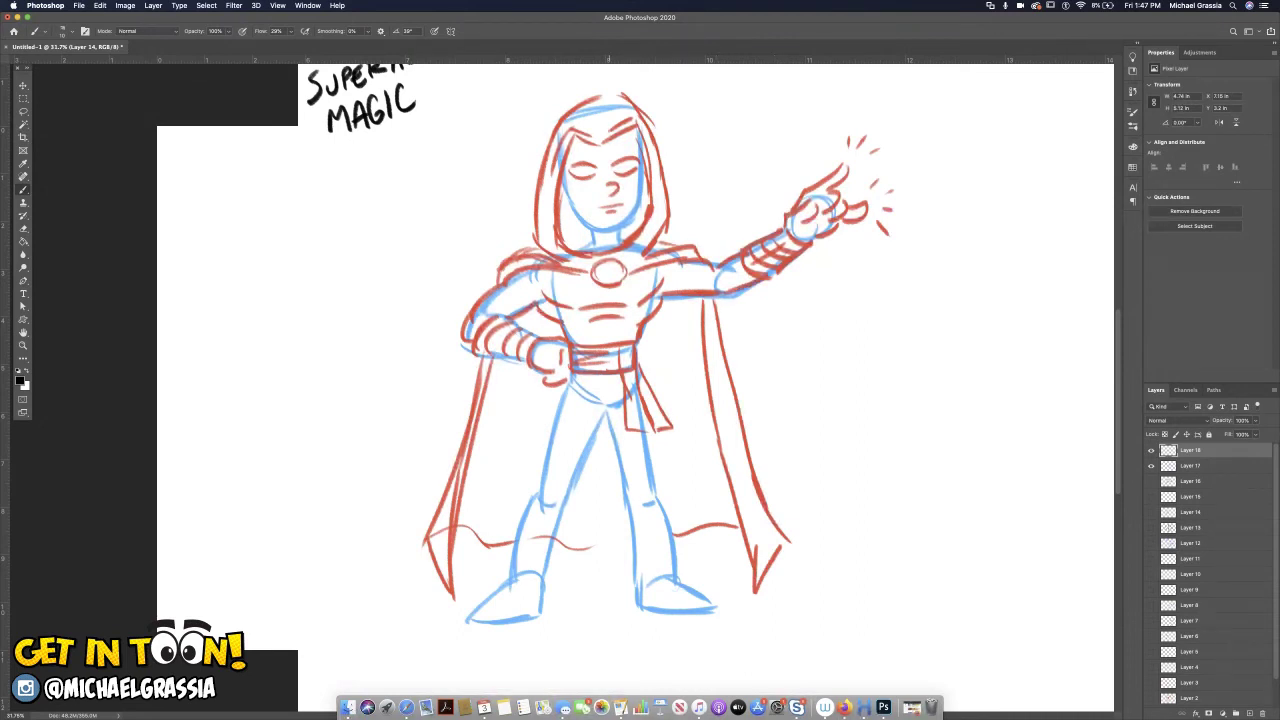
{"action": "left_click_drag", "start_coordinate": [628, 274], "coordinate": [597, 280]}
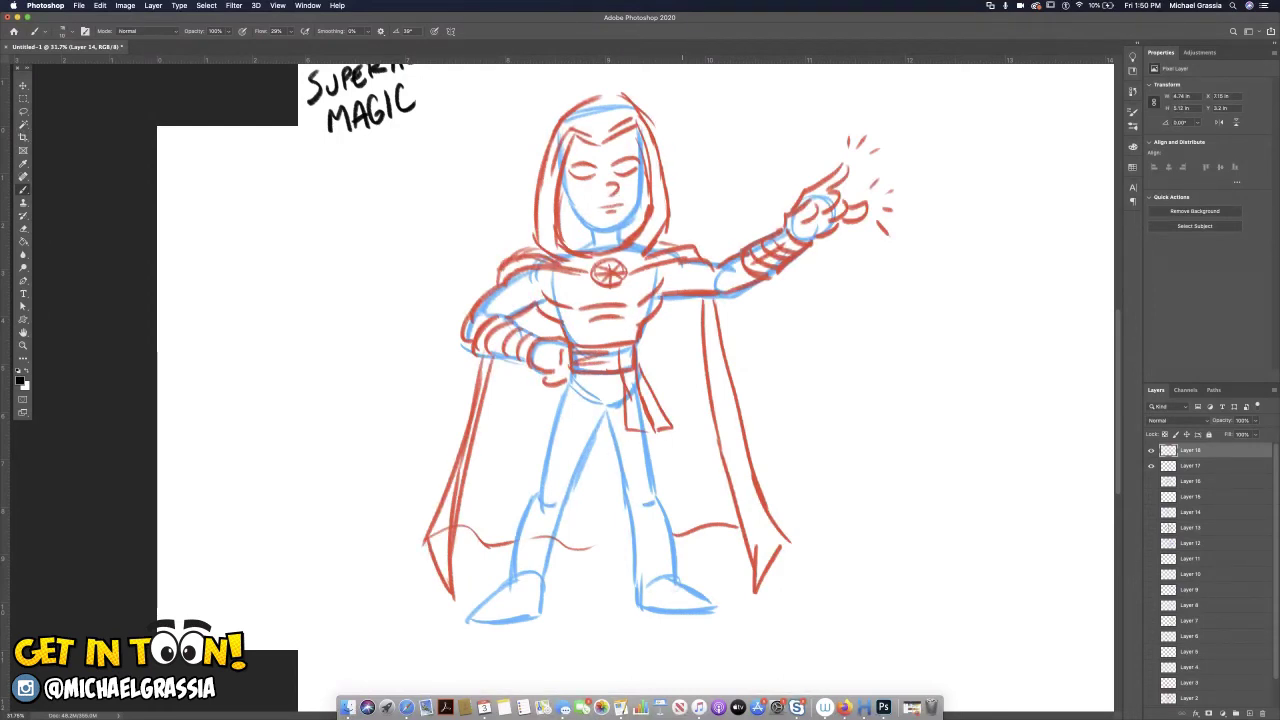
Draw pointed boots over both feet, with folded cuffs around the ankles.
{"action": "mouse_move", "coordinate": [511, 576]}
{"action": "left_mouse_down"}
{"action": "mouse_move", "coordinate": [505, 553]}
{"action": "mouse_move", "coordinate": [557, 544]}
{"action": "mouse_move", "coordinate": [540, 618]}
{"action": "left_mouse_up"}
{"action": "mouse_move", "coordinate": [514, 573]}
{"action": "left_mouse_down"}
{"action": "mouse_move", "coordinate": [457, 612]}
{"action": "mouse_move", "coordinate": [528, 617]}
{"action": "left_mouse_up"}
{"action": "mouse_move", "coordinate": [625, 553]}
{"action": "left_mouse_down"}
{"action": "mouse_move", "coordinate": [683, 546]}
{"action": "mouse_move", "coordinate": [680, 581]}
{"action": "mouse_move", "coordinate": [632, 576]}
{"action": "mouse_move", "coordinate": [664, 584]}
{"action": "mouse_move", "coordinate": [638, 610]}
{"action": "left_mouse_up"}
{"action": "left_click_drag", "start_coordinate": [637, 606], "coordinate": [720, 614]}
{"action": "left_click_drag", "start_coordinate": [674, 580], "coordinate": [738, 604]}
{"action": "left_click_drag", "start_coordinate": [716, 594], "coordinate": [742, 610]}
{"action": "left_click_drag", "start_coordinate": [494, 562], "coordinate": [521, 561]}
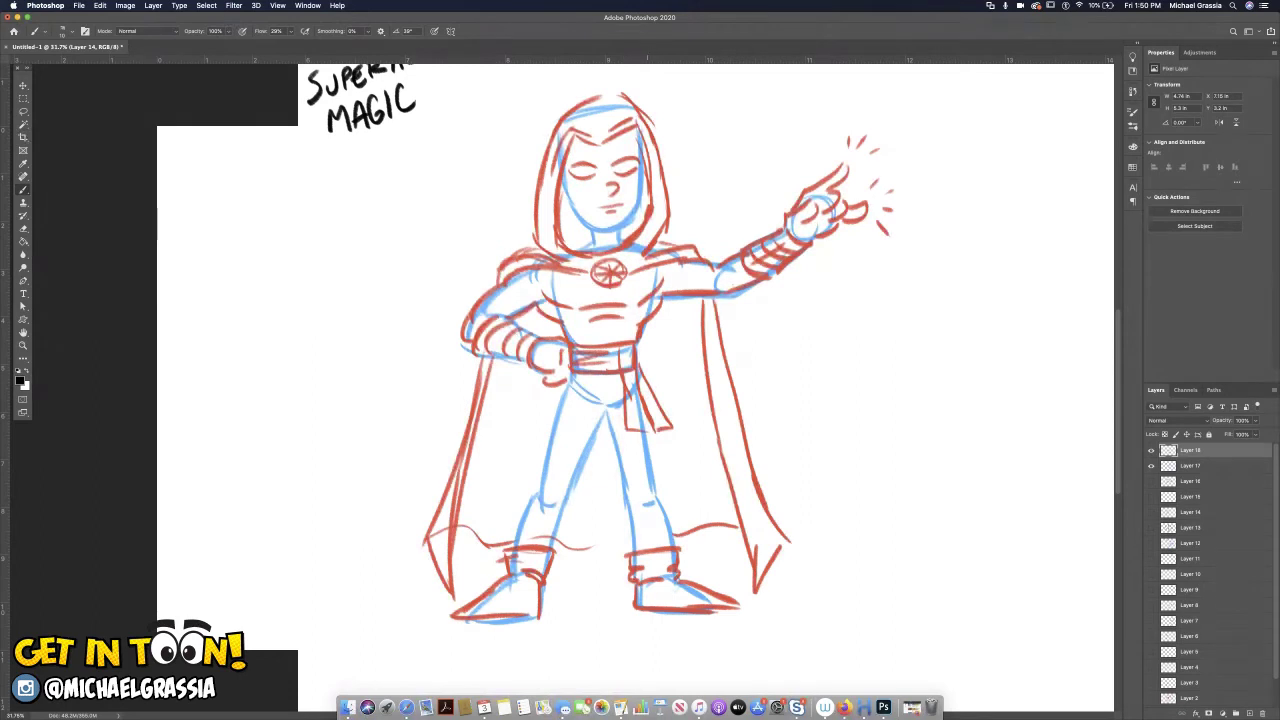
Draw a diagonal strap across the chest to the hip and a small pouch hanging beside the thigh.
{"action": "left_click_drag", "start_coordinate": [648, 278], "coordinate": [568, 374]}
{"action": "left_click_drag", "start_coordinate": [606, 328], "coordinate": [558, 382]}
{"action": "left_click_drag", "start_coordinate": [657, 263], "coordinate": [598, 340]}
{"action": "mouse_move", "coordinate": [550, 389]}
{"action": "left_mouse_down"}
{"action": "mouse_move", "coordinate": [524, 448]}
{"action": "mouse_move", "coordinate": [546, 452]}
{"action": "mouse_move", "coordinate": [514, 454]}
{"action": "left_mouse_up"}
{"action": "mouse_move", "coordinate": [548, 394]}
{"action": "left_mouse_down"}
{"action": "mouse_move", "coordinate": [516, 452]}
{"action": "mouse_move", "coordinate": [534, 410]}
{"action": "left_mouse_up"}
{"action": "mouse_move", "coordinate": [536, 438]}
{"action": "left_mouse_down"}
{"action": "mouse_move", "coordinate": [518, 456]}
{"action": "mouse_move", "coordinate": [534, 452]}
{"action": "left_mouse_up"}
{"action": "mouse_move", "coordinate": [560, 386]}
{"action": "left_mouse_down"}
{"action": "mouse_move", "coordinate": [550, 422]}
{"action": "mouse_move", "coordinate": [534, 400]}
{"action": "left_mouse_up"}
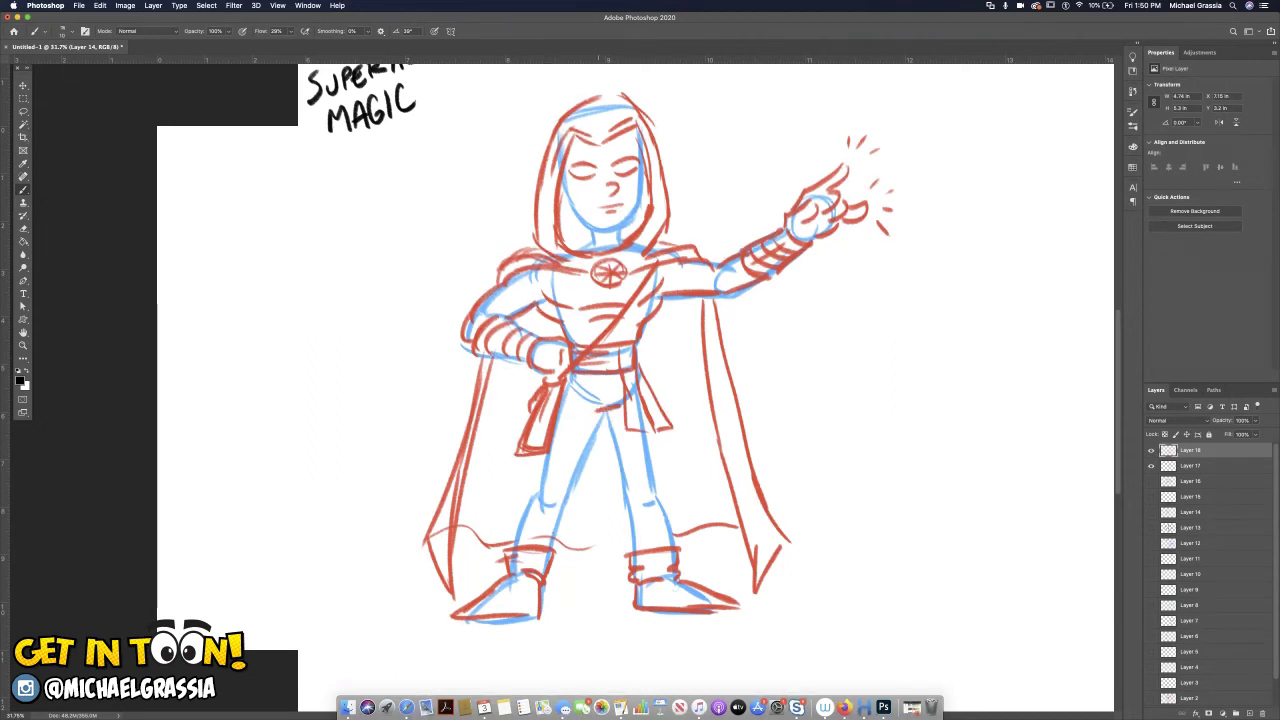
Outline both legs in red from the hips down to the boot cuffs.
{"action": "left_click_drag", "start_coordinate": [550, 452], "coordinate": [538, 496]}
{"action": "left_click_drag", "start_coordinate": [606, 412], "coordinate": [572, 480]}
{"action": "left_click_drag", "start_coordinate": [594, 436], "coordinate": [572, 486]}
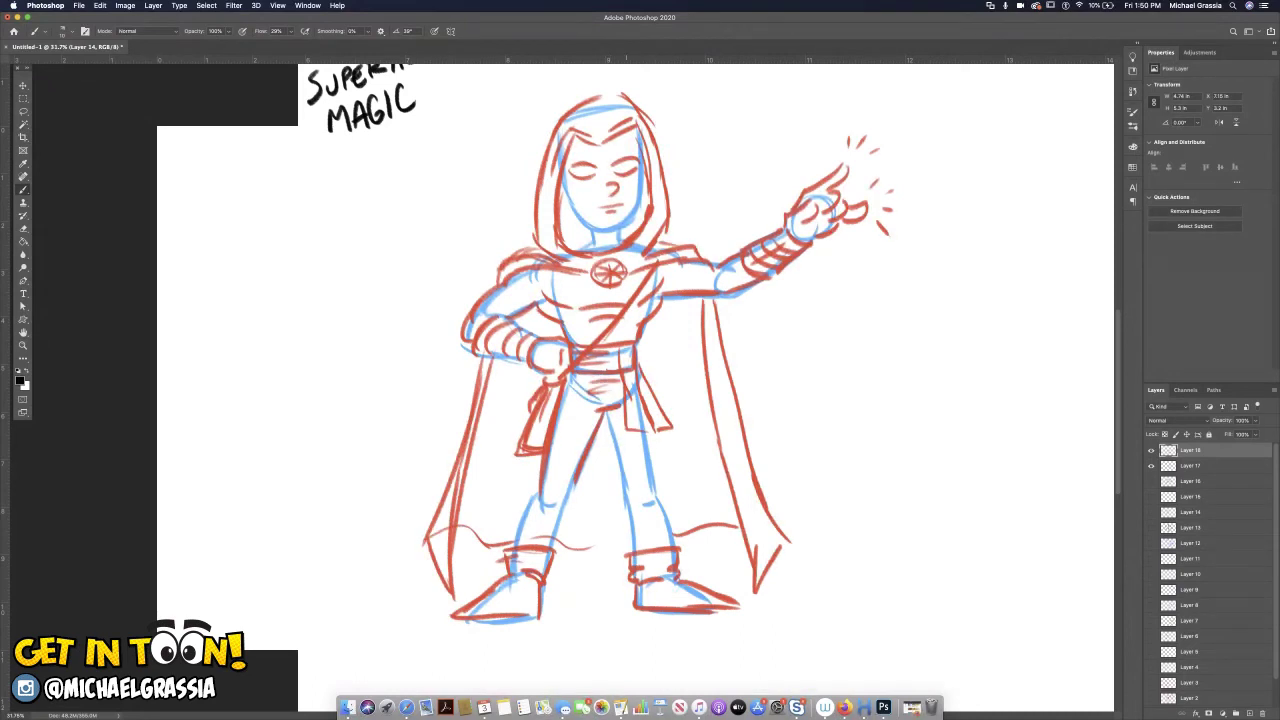
{"action": "left_click_drag", "start_coordinate": [576, 474], "coordinate": [547, 550]}
{"action": "left_click_drag", "start_coordinate": [566, 504], "coordinate": [554, 536]}
{"action": "left_click_drag", "start_coordinate": [542, 458], "coordinate": [514, 547]}
{"action": "left_click_drag", "start_coordinate": [608, 414], "coordinate": [634, 558]}
{"action": "left_click_drag", "start_coordinate": [642, 428], "coordinate": [656, 500]}
{"action": "left_click_drag", "start_coordinate": [658, 512], "coordinate": [670, 546]}
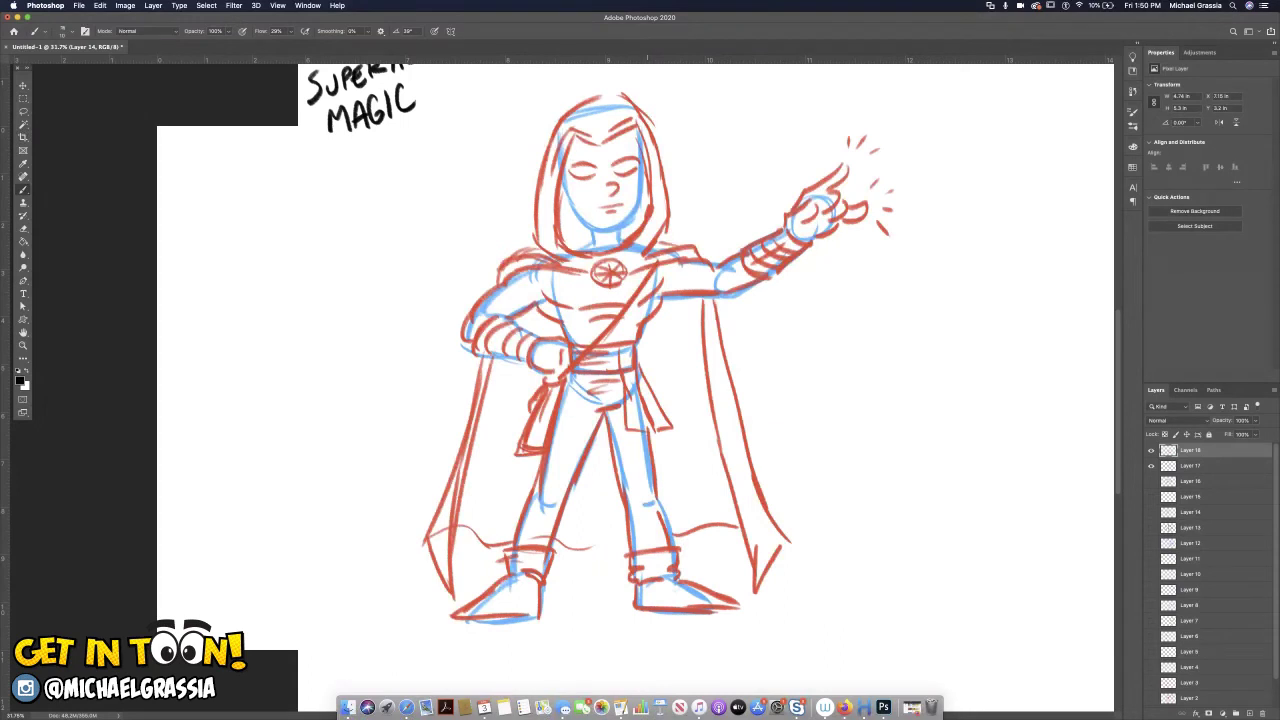
Fill in a dark eye mask and the shadow inside the hood in red, and draw bands around the upper arms.
{"action": "mouse_move", "coordinate": [566, 140]}
{"action": "left_mouse_down"}
{"action": "mouse_move", "coordinate": [578, 164]}
{"action": "mouse_move", "coordinate": [588, 150]}
{"action": "mouse_move", "coordinate": [600, 160]}
{"action": "mouse_move", "coordinate": [600, 190]}
{"action": "mouse_move", "coordinate": [606, 146]}
{"action": "mouse_move", "coordinate": [626, 136]}
{"action": "mouse_move", "coordinate": [632, 156]}
{"action": "mouse_move", "coordinate": [570, 184]}
{"action": "mouse_move", "coordinate": [584, 194]}
{"action": "mouse_move", "coordinate": [640, 184]}
{"action": "left_mouse_up"}
{"action": "mouse_move", "coordinate": [562, 182]}
{"action": "left_mouse_down"}
{"action": "mouse_move", "coordinate": [568, 246]}
{"action": "mouse_move", "coordinate": [580, 248]}
{"action": "left_mouse_up"}
{"action": "mouse_move", "coordinate": [584, 220]}
{"action": "left_mouse_down"}
{"action": "mouse_move", "coordinate": [588, 248]}
{"action": "mouse_move", "coordinate": [626, 242]}
{"action": "left_mouse_up"}
{"action": "left_click_drag", "start_coordinate": [630, 220], "coordinate": [638, 234]}
{"action": "left_click_drag", "start_coordinate": [640, 200], "coordinate": [646, 218]}
{"action": "left_click_drag", "start_coordinate": [645, 168], "coordinate": [650, 182]}
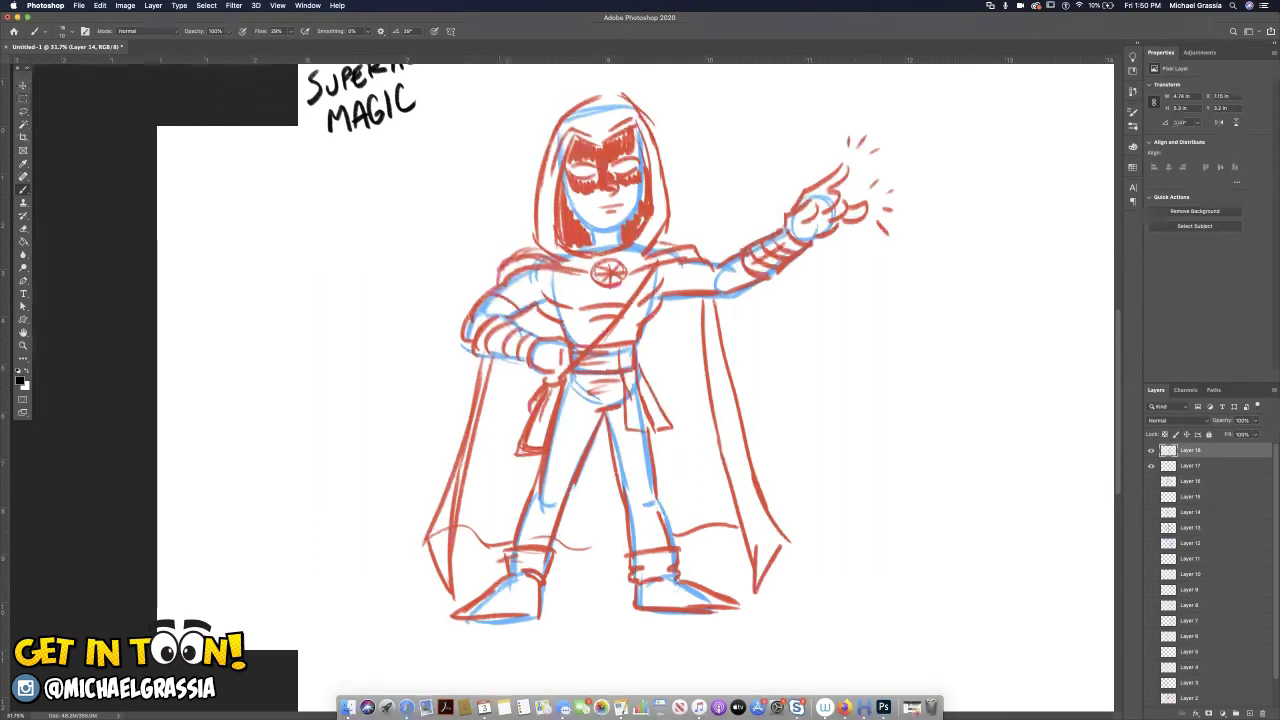
{"action": "mouse_move", "coordinate": [692, 262]}
{"action": "left_mouse_down"}
{"action": "mouse_move", "coordinate": [682, 292]}
{"action": "mouse_move", "coordinate": [698, 292]}
{"action": "left_mouse_up"}
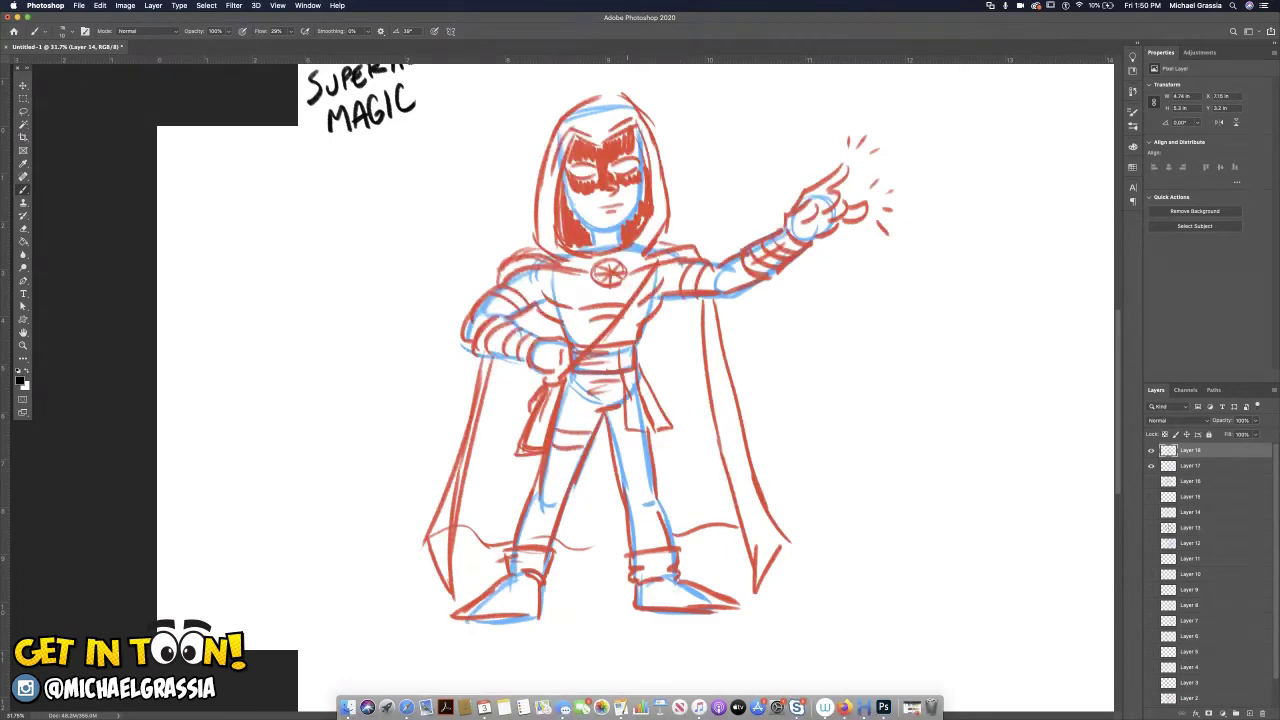
{"action": "left_click_drag", "start_coordinate": [615, 433], "coordinate": [646, 435]}
{"action": "left_click_drag", "start_coordinate": [615, 448], "coordinate": [646, 447]}
{"action": "key", "text": "super+z"}
{"action": "key", "text": "super+z"}
{"action": "key", "text": "super+z"}
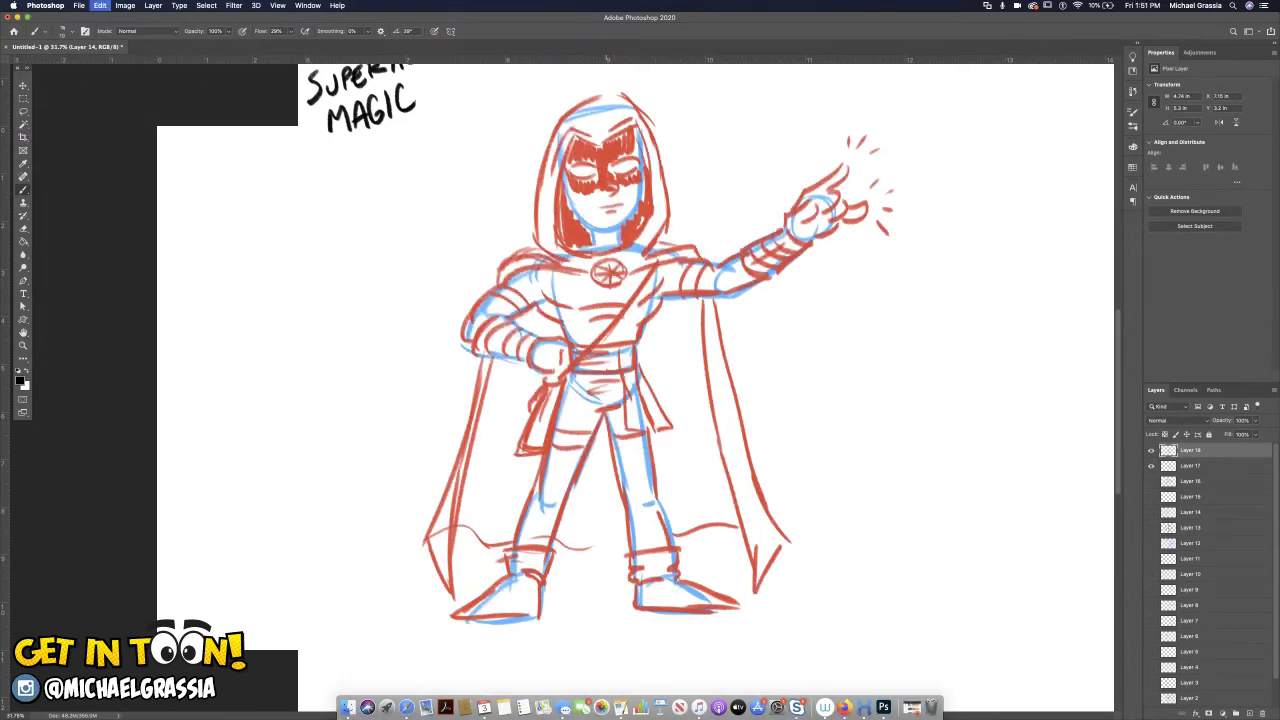
{"action": "key", "text": "super+z"}
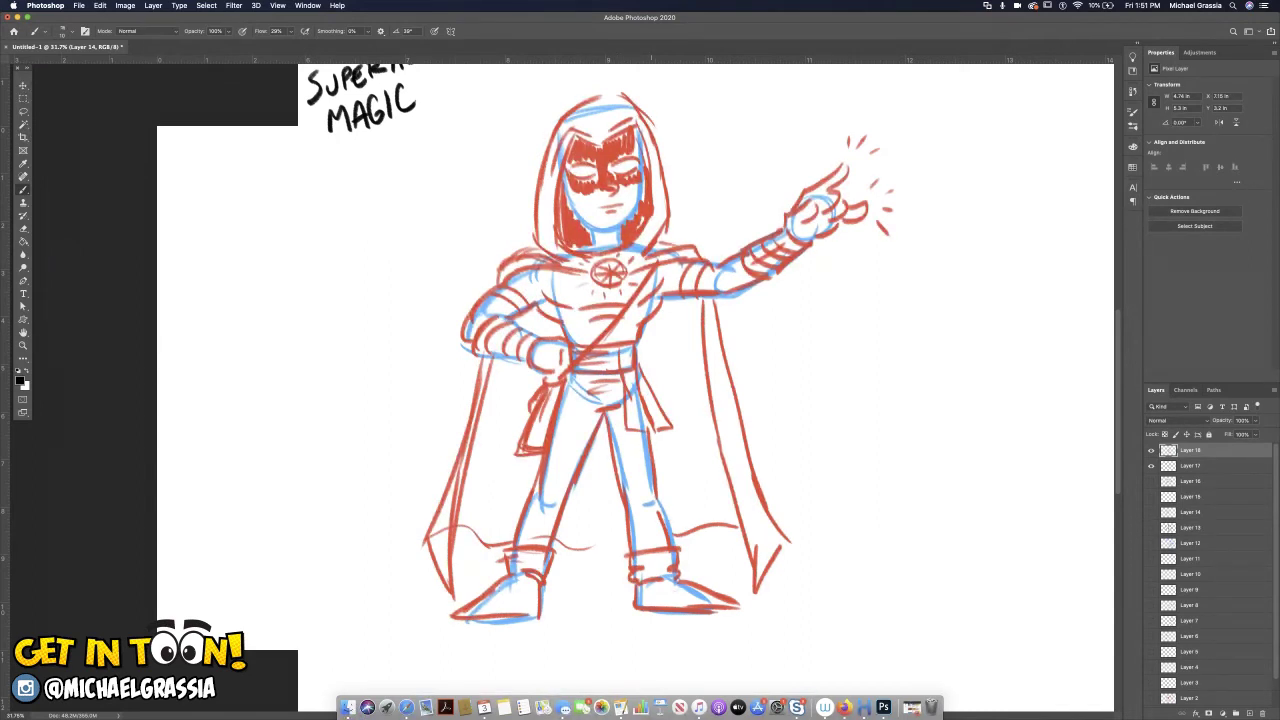
Hide the blue construction layer and draw the jaw and neck in red inside the hood.
{"action": "key", "text": "super+minus"}
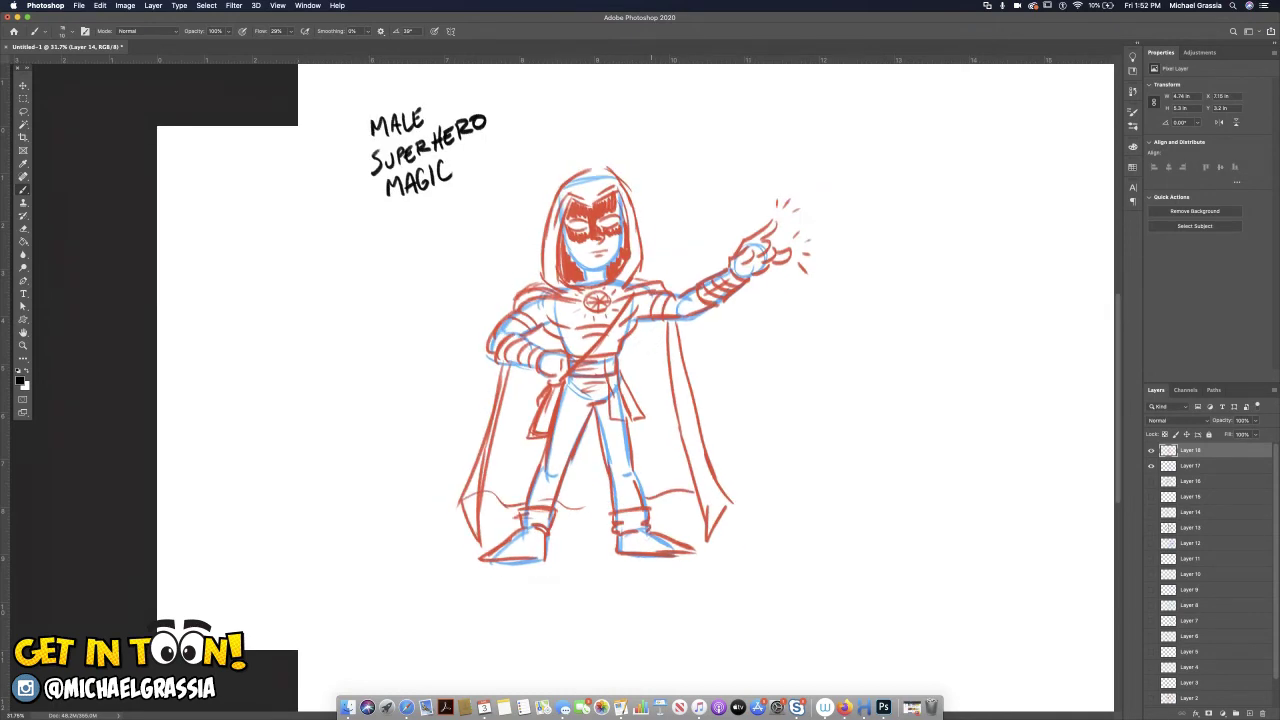
{"action": "left_click", "coordinate": [1151, 465]}
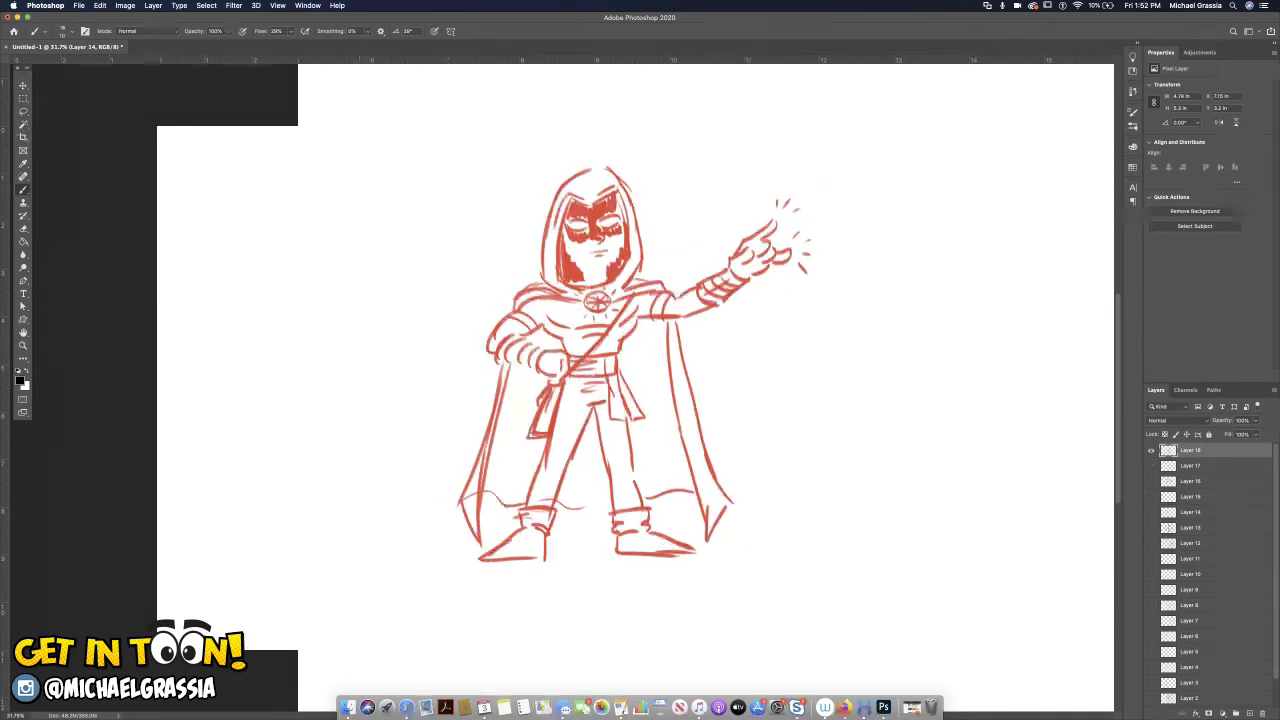
{"action": "mouse_move", "coordinate": [564, 229]}
{"action": "left_mouse_down"}
{"action": "mouse_move", "coordinate": [568, 256]}
{"action": "mouse_move", "coordinate": [606, 267]}
{"action": "left_mouse_up"}
{"action": "left_click_drag", "start_coordinate": [620, 248], "coordinate": [596, 269]}
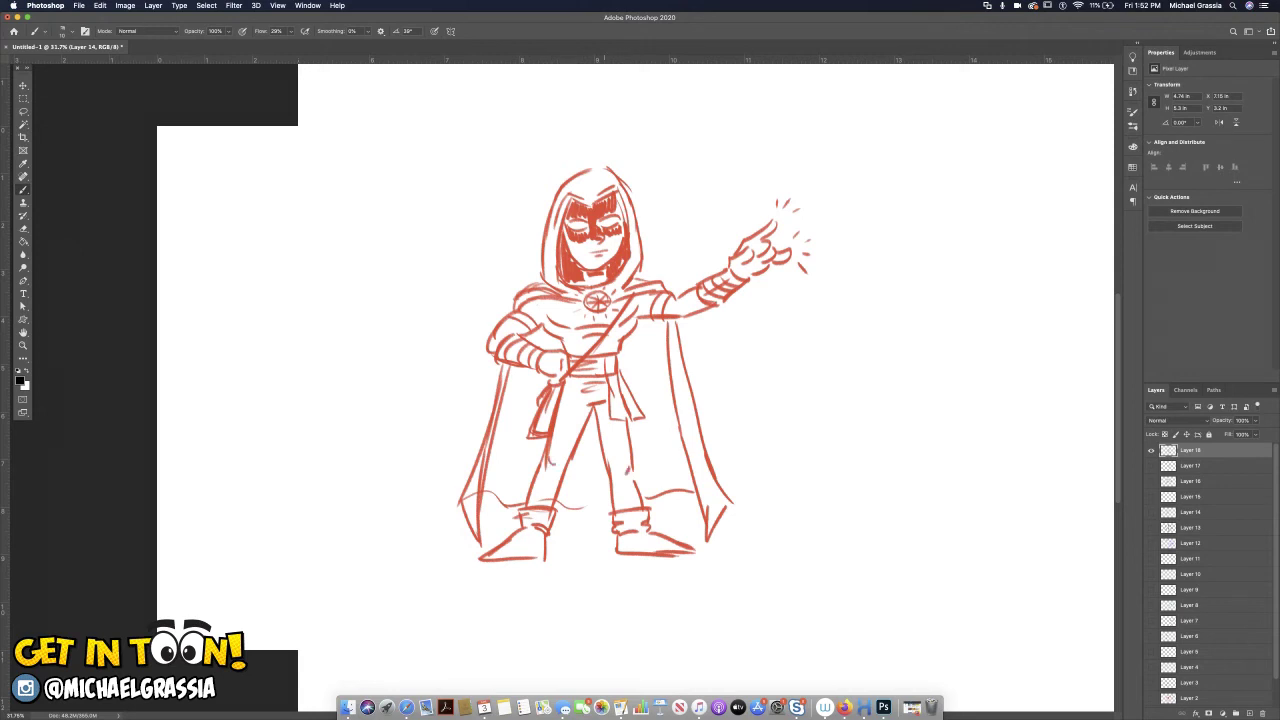
Sketch a second pose beside the hero: oval head, curved spine, torso, pelvis, a bent supporting leg and a raised thigh.
{"action": "mouse_move", "coordinate": [916, 222]}
{"action": "left_mouse_down"}
{"action": "mouse_move", "coordinate": [902, 292]}
{"action": "mouse_move", "coordinate": [956, 275]}
{"action": "mouse_move", "coordinate": [848, 452]}
{"action": "left_mouse_up"}
{"action": "mouse_move", "coordinate": [884, 310]}
{"action": "left_mouse_down"}
{"action": "mouse_move", "coordinate": [962, 316]}
{"action": "mouse_move", "coordinate": [918, 370]}
{"action": "mouse_move", "coordinate": [876, 352]}
{"action": "mouse_move", "coordinate": [870, 368]}
{"action": "mouse_move", "coordinate": [916, 366]}
{"action": "mouse_move", "coordinate": [860, 380]}
{"action": "mouse_move", "coordinate": [914, 392]}
{"action": "mouse_move", "coordinate": [854, 404]}
{"action": "left_mouse_up"}
{"action": "left_click_drag", "start_coordinate": [870, 410], "coordinate": [828, 458]}
{"action": "left_click_drag", "start_coordinate": [910, 394], "coordinate": [856, 466]}
{"action": "mouse_move", "coordinate": [890, 418]}
{"action": "left_mouse_down"}
{"action": "mouse_move", "coordinate": [858, 462]}
{"action": "mouse_move", "coordinate": [880, 506]}
{"action": "left_mouse_up"}
{"action": "mouse_move", "coordinate": [830, 460]}
{"action": "left_mouse_down"}
{"action": "mouse_move", "coordinate": [848, 520]}
{"action": "mouse_move", "coordinate": [872, 514]}
{"action": "left_mouse_up"}
{"action": "mouse_move", "coordinate": [846, 512]}
{"action": "left_mouse_down"}
{"action": "mouse_move", "coordinate": [877, 506]}
{"action": "mouse_move", "coordinate": [825, 554]}
{"action": "mouse_move", "coordinate": [862, 540]}
{"action": "left_mouse_up"}
{"action": "mouse_move", "coordinate": [854, 378]}
{"action": "left_mouse_down"}
{"action": "mouse_move", "coordinate": [778, 400]}
{"action": "mouse_move", "coordinate": [848, 406]}
{"action": "mouse_move", "coordinate": [832, 434]}
{"action": "left_mouse_up"}
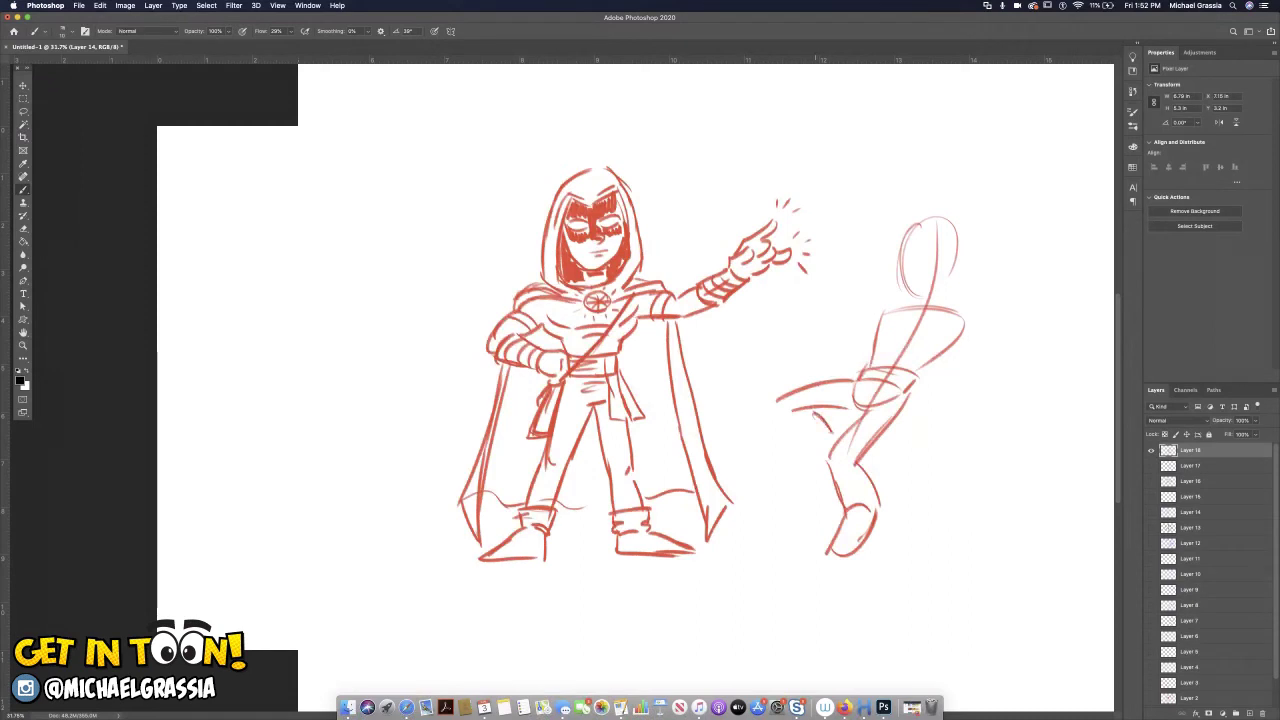
Complete the second pose with the raised leg's shin and foot, an arm bent at the waist and an arm with its fist raised.
{"action": "mouse_move", "coordinate": [774, 404]}
{"action": "left_mouse_down"}
{"action": "mouse_move", "coordinate": [806, 444]}
{"action": "mouse_move", "coordinate": [826, 444]}
{"action": "mouse_move", "coordinate": [784, 474]}
{"action": "mouse_move", "coordinate": [812, 462]}
{"action": "left_mouse_up"}
{"action": "left_click_drag", "start_coordinate": [814, 434], "coordinate": [796, 444]}
{"action": "mouse_move", "coordinate": [948, 312]}
{"action": "left_mouse_down"}
{"action": "mouse_move", "coordinate": [979, 347]}
{"action": "mouse_move", "coordinate": [989, 373]}
{"action": "mouse_move", "coordinate": [969, 375]}
{"action": "mouse_move", "coordinate": [991, 389]}
{"action": "mouse_move", "coordinate": [949, 414]}
{"action": "mouse_move", "coordinate": [969, 375]}
{"action": "mouse_move", "coordinate": [937, 419]}
{"action": "mouse_move", "coordinate": [926, 386]}
{"action": "left_mouse_up"}
{"action": "mouse_move", "coordinate": [878, 319]}
{"action": "left_mouse_down"}
{"action": "mouse_move", "coordinate": [870, 338]}
{"action": "mouse_move", "coordinate": [822, 340]}
{"action": "left_mouse_up"}
{"action": "mouse_move", "coordinate": [846, 336]}
{"action": "left_mouse_down"}
{"action": "mouse_move", "coordinate": [832, 342]}
{"action": "mouse_move", "coordinate": [844, 358]}
{"action": "mouse_move", "coordinate": [818, 350]}
{"action": "mouse_move", "coordinate": [830, 300]}
{"action": "left_mouse_up"}
{"action": "left_click_drag", "start_coordinate": [818, 358], "coordinate": [816, 310]}
{"action": "mouse_move", "coordinate": [822, 302]}
{"action": "left_mouse_down"}
{"action": "mouse_move", "coordinate": [826, 282]}
{"action": "mouse_move", "coordinate": [840, 304]}
{"action": "left_mouse_up"}
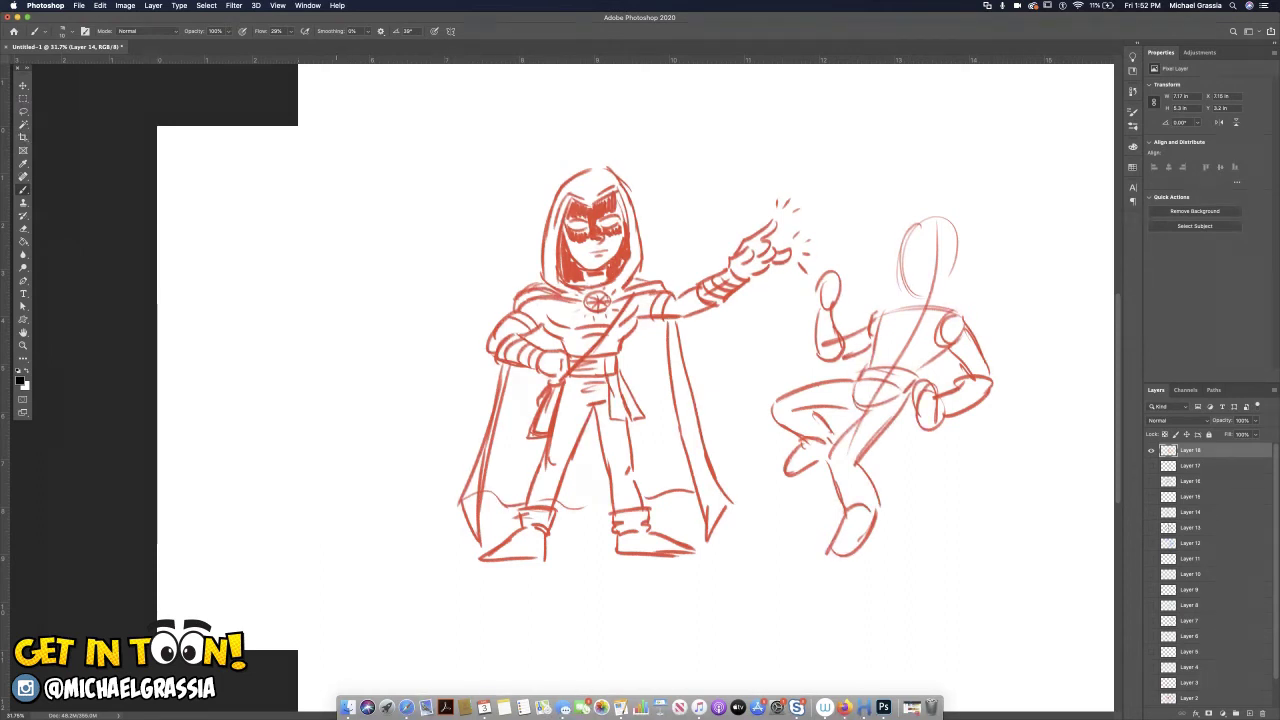
Sketch a third figure's oval head, an inverted triangle above it as a torso shape, and its tilted torso with pelvis.
{"action": "mouse_move", "coordinate": [380, 214]}
{"action": "left_mouse_down"}
{"action": "mouse_move", "coordinate": [370, 282]}
{"action": "mouse_move", "coordinate": [385, 290]}
{"action": "left_mouse_up"}
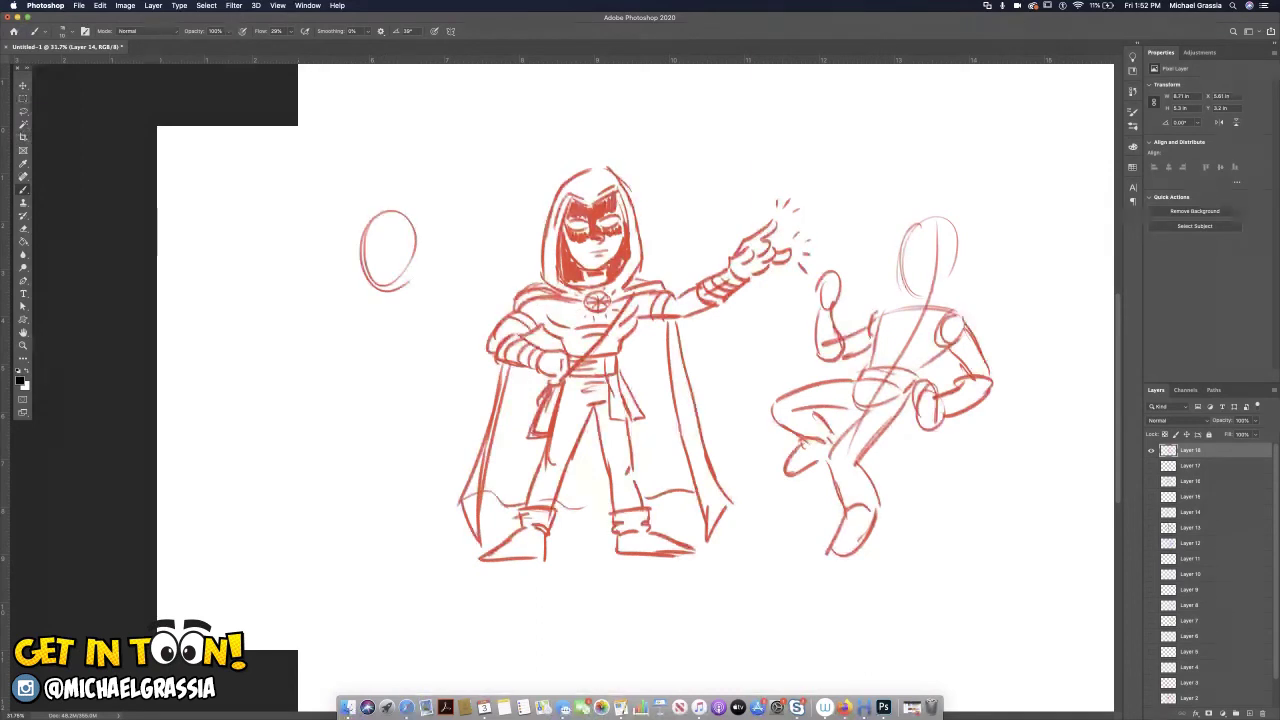
{"action": "left_click_drag", "start_coordinate": [345, 93], "coordinate": [425, 97]}
{"action": "mouse_move", "coordinate": [344, 100]}
{"action": "left_mouse_down"}
{"action": "mouse_move", "coordinate": [424, 98]}
{"action": "mouse_move", "coordinate": [348, 130]}
{"action": "mouse_move", "coordinate": [366, 160]}
{"action": "left_mouse_up"}
{"action": "mouse_move", "coordinate": [420, 112]}
{"action": "left_mouse_down"}
{"action": "mouse_move", "coordinate": [392, 160]}
{"action": "mouse_move", "coordinate": [402, 140]}
{"action": "left_mouse_up"}
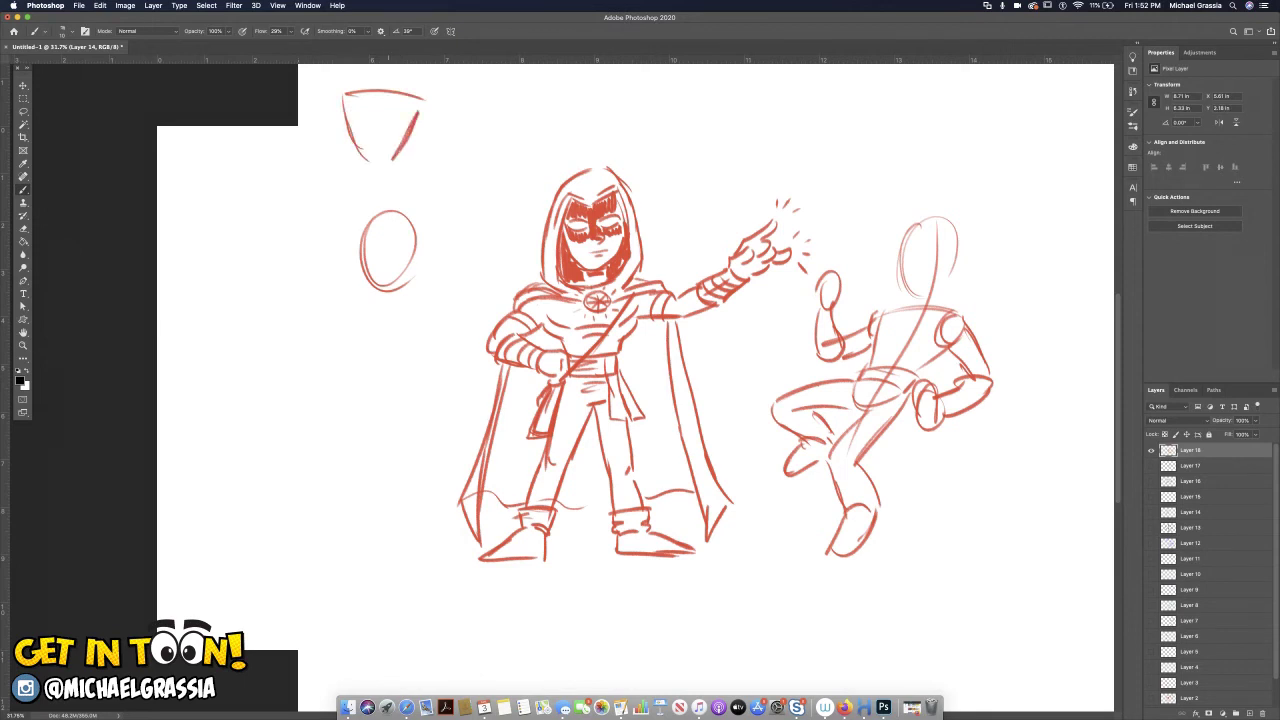
{"action": "mouse_move", "coordinate": [428, 292]}
{"action": "left_mouse_down"}
{"action": "mouse_move", "coordinate": [342, 318]}
{"action": "mouse_move", "coordinate": [426, 312]}
{"action": "mouse_move", "coordinate": [392, 382]}
{"action": "left_mouse_up"}
{"action": "left_click_drag", "start_coordinate": [421, 336], "coordinate": [385, 382]}
{"action": "mouse_move", "coordinate": [336, 321]}
{"action": "left_mouse_down"}
{"action": "mouse_move", "coordinate": [358, 374]}
{"action": "mouse_move", "coordinate": [400, 367]}
{"action": "mouse_move", "coordinate": [346, 386]}
{"action": "mouse_move", "coordinate": [390, 379]}
{"action": "mouse_move", "coordinate": [362, 410]}
{"action": "mouse_move", "coordinate": [348, 388]}
{"action": "left_mouse_up"}
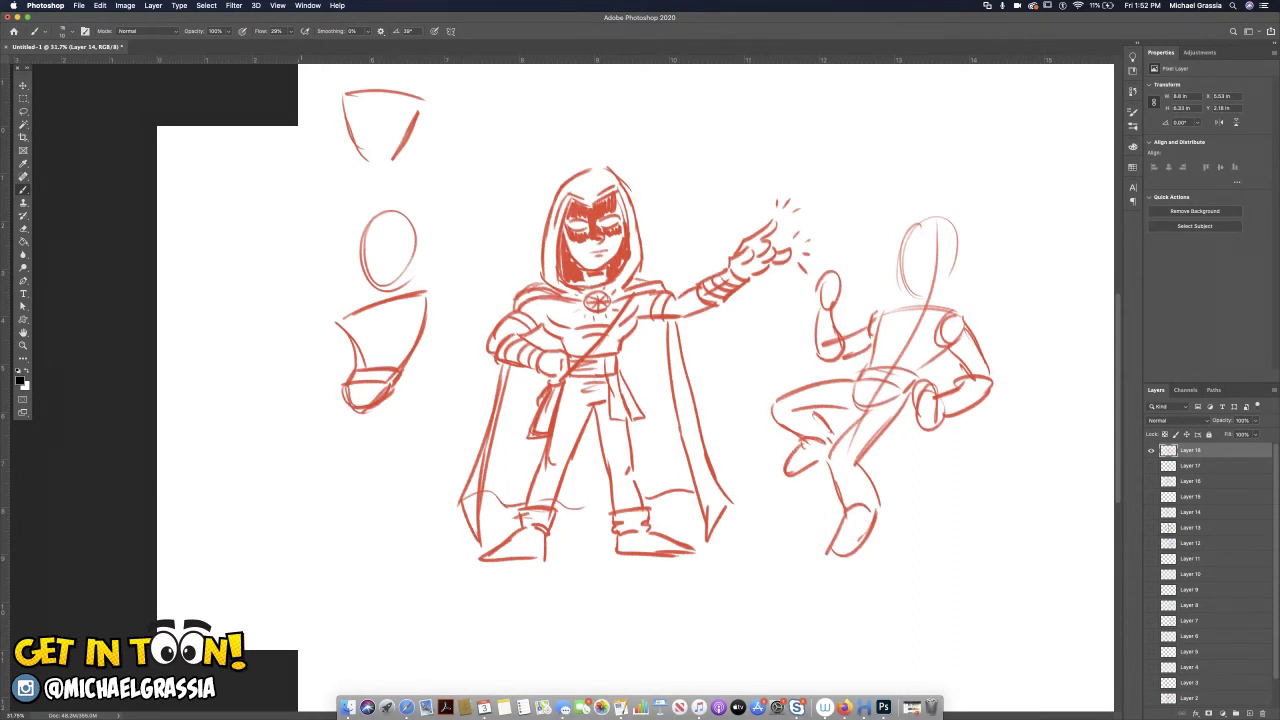
Sketch the third figure's raised leg, long straight leg with foot, and a bent arm ending in a round hand.
{"action": "mouse_move", "coordinate": [346, 394]}
{"action": "left_mouse_down"}
{"action": "mouse_move", "coordinate": [299, 398]}
{"action": "mouse_move", "coordinate": [314, 450]}
{"action": "left_mouse_up"}
{"action": "left_click_drag", "start_coordinate": [376, 408], "coordinate": [370, 488]}
{"action": "mouse_move", "coordinate": [372, 442]}
{"action": "left_mouse_down"}
{"action": "mouse_move", "coordinate": [382, 618]}
{"action": "mouse_move", "coordinate": [388, 580]}
{"action": "mouse_move", "coordinate": [390, 594]}
{"action": "left_mouse_up"}
{"action": "mouse_move", "coordinate": [428, 292]}
{"action": "left_mouse_down"}
{"action": "mouse_move", "coordinate": [462, 328]}
{"action": "mouse_move", "coordinate": [470, 372]}
{"action": "mouse_move", "coordinate": [420, 412]}
{"action": "left_mouse_up"}
{"action": "mouse_move", "coordinate": [414, 399]}
{"action": "left_mouse_down"}
{"action": "mouse_move", "coordinate": [410, 430]}
{"action": "mouse_move", "coordinate": [438, 404]}
{"action": "left_mouse_up"}
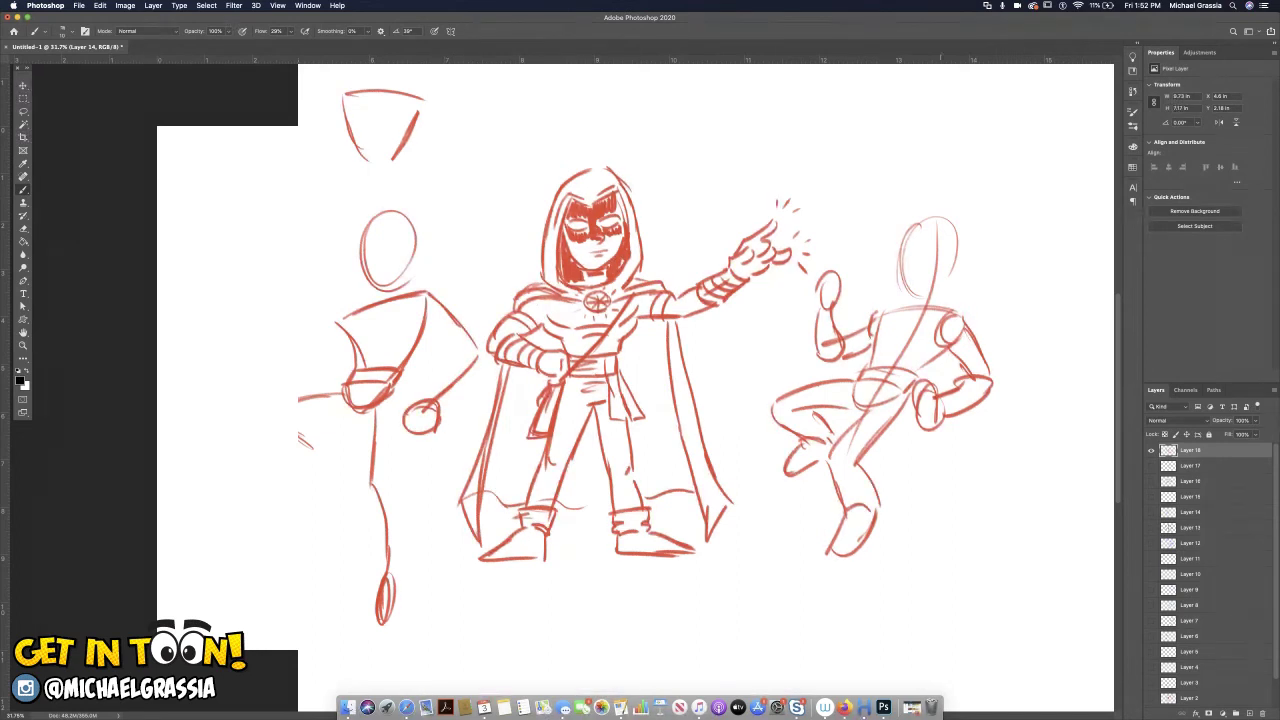
Add neck and torso lines to the second pose, lower the red sketch layer's opacity to 37%, and add a new layer above it.
{"action": "mouse_move", "coordinate": [944, 281]}
{"action": "left_mouse_down"}
{"action": "mouse_move", "coordinate": [934, 307]}
{"action": "mouse_move", "coordinate": [910, 311]}
{"action": "left_mouse_up"}
{"action": "left_click_drag", "start_coordinate": [882, 313], "coordinate": [864, 368]}
{"action": "left_click", "coordinate": [1256, 420]}
{"action": "left_click_drag", "start_coordinate": [1258, 433], "coordinate": [1226, 434]}
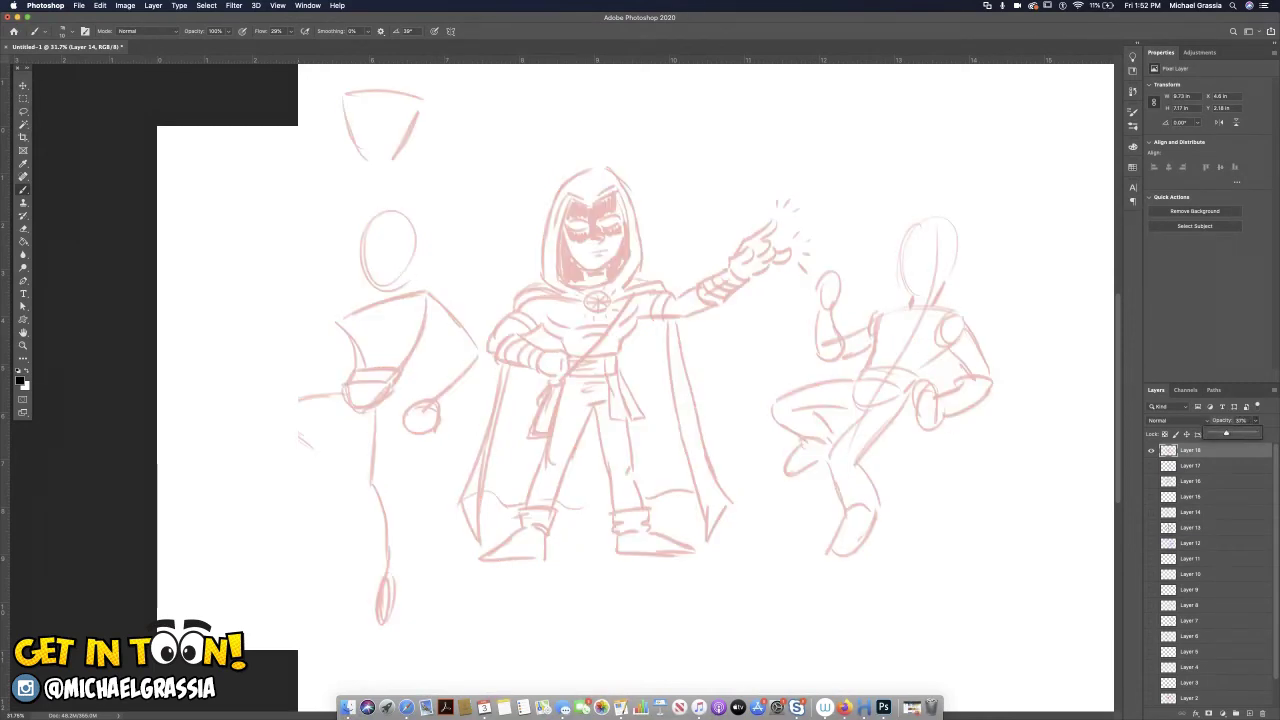
{"action": "left_click", "coordinate": [1250, 713]}
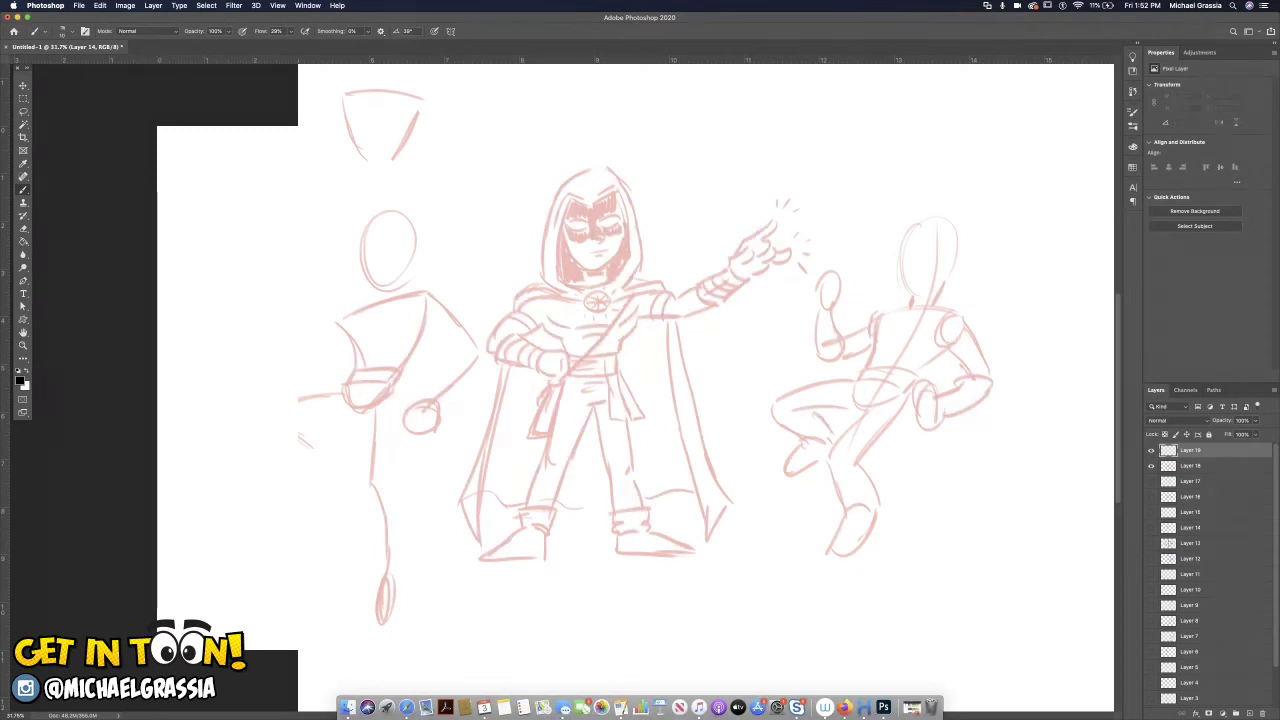
Ink the second pose's torso side and the arm bent at the waist in black over the red sketch.
{"action": "left_click_drag", "start_coordinate": [884, 314], "coordinate": [868, 368]}
{"action": "left_click_drag", "start_coordinate": [946, 350], "coordinate": [919, 375]}
{"action": "mouse_move", "coordinate": [942, 287]}
{"action": "left_mouse_down"}
{"action": "mouse_move", "coordinate": [939, 305]}
{"action": "mouse_move", "coordinate": [990, 372]}
{"action": "mouse_move", "coordinate": [964, 372]}
{"action": "mouse_move", "coordinate": [974, 388]}
{"action": "mouse_move", "coordinate": [960, 394]}
{"action": "mouse_move", "coordinate": [964, 380]}
{"action": "mouse_move", "coordinate": [940, 420]}
{"action": "mouse_move", "coordinate": [993, 392]}
{"action": "left_mouse_up"}
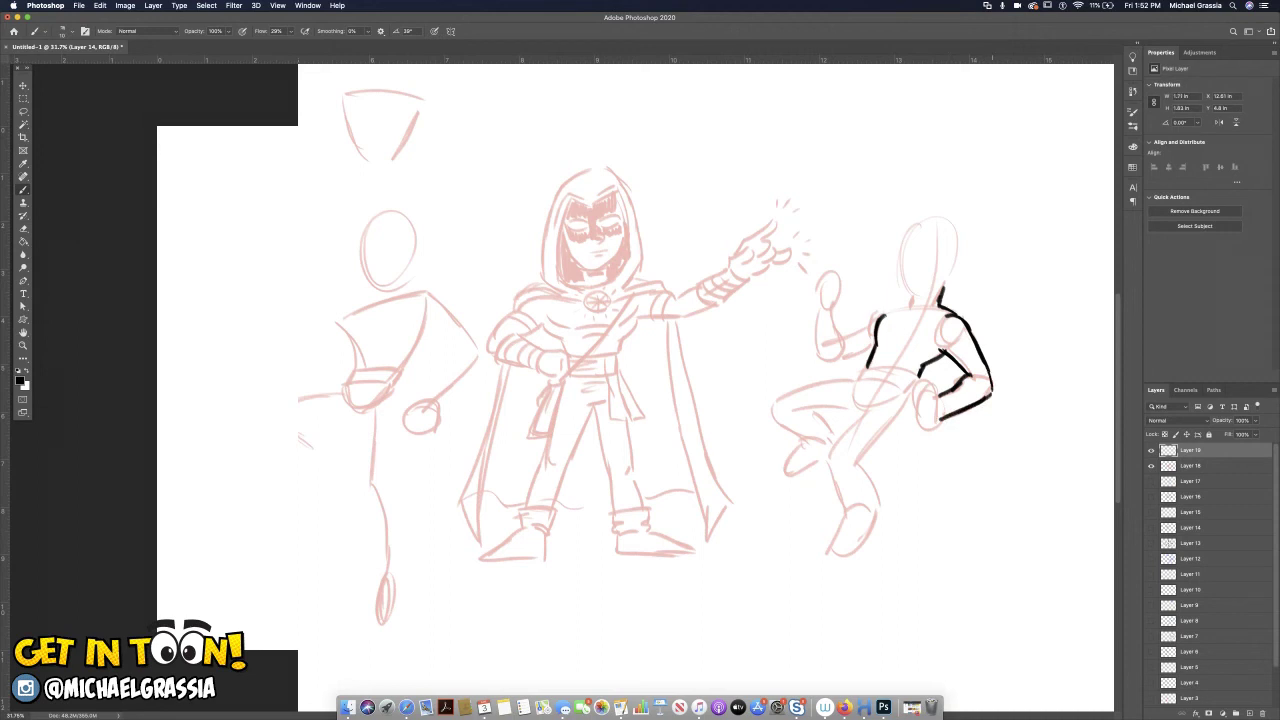
Ink both legs of the second pose, including the raised leg's shin and both feet.
{"action": "mouse_move", "coordinate": [868, 404]}
{"action": "left_mouse_down"}
{"action": "mouse_move", "coordinate": [826, 448]}
{"action": "mouse_move", "coordinate": [846, 504]}
{"action": "left_mouse_up"}
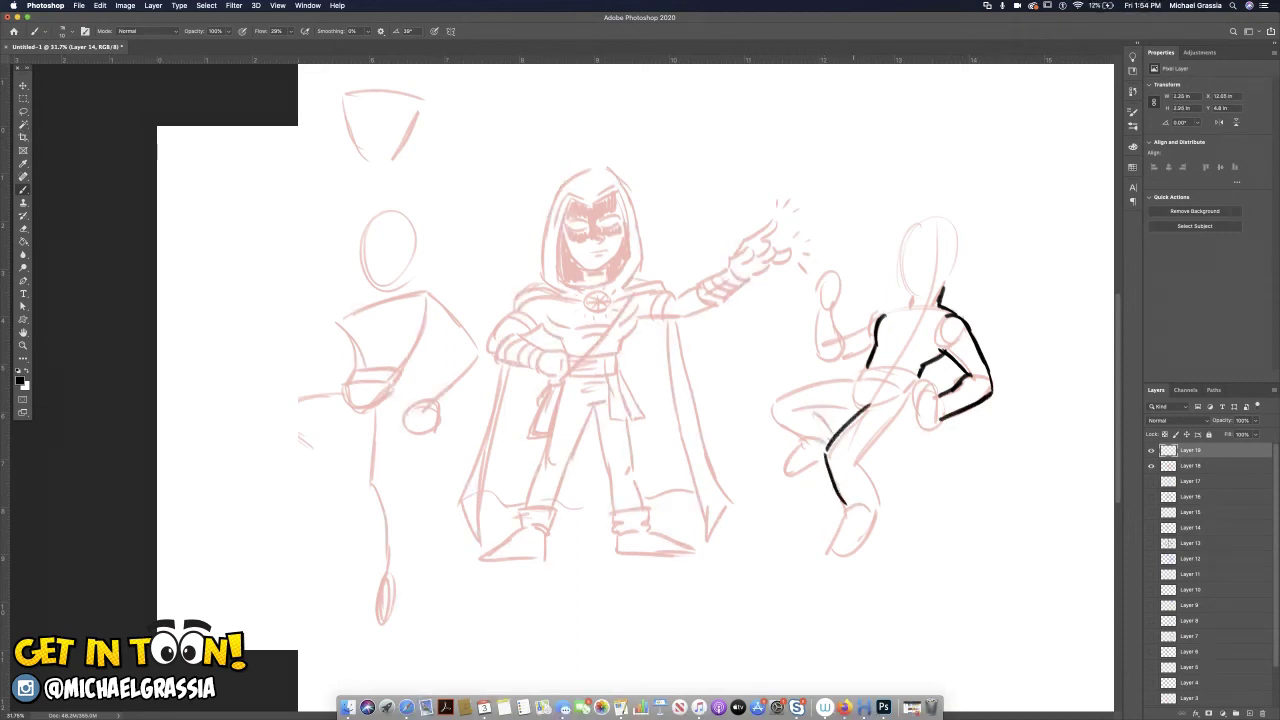
{"action": "left_click_drag", "start_coordinate": [854, 457], "coordinate": [880, 506]}
{"action": "mouse_move", "coordinate": [906, 400]}
{"action": "left_mouse_down"}
{"action": "mouse_move", "coordinate": [855, 459]}
{"action": "mouse_move", "coordinate": [885, 428]}
{"action": "left_mouse_up"}
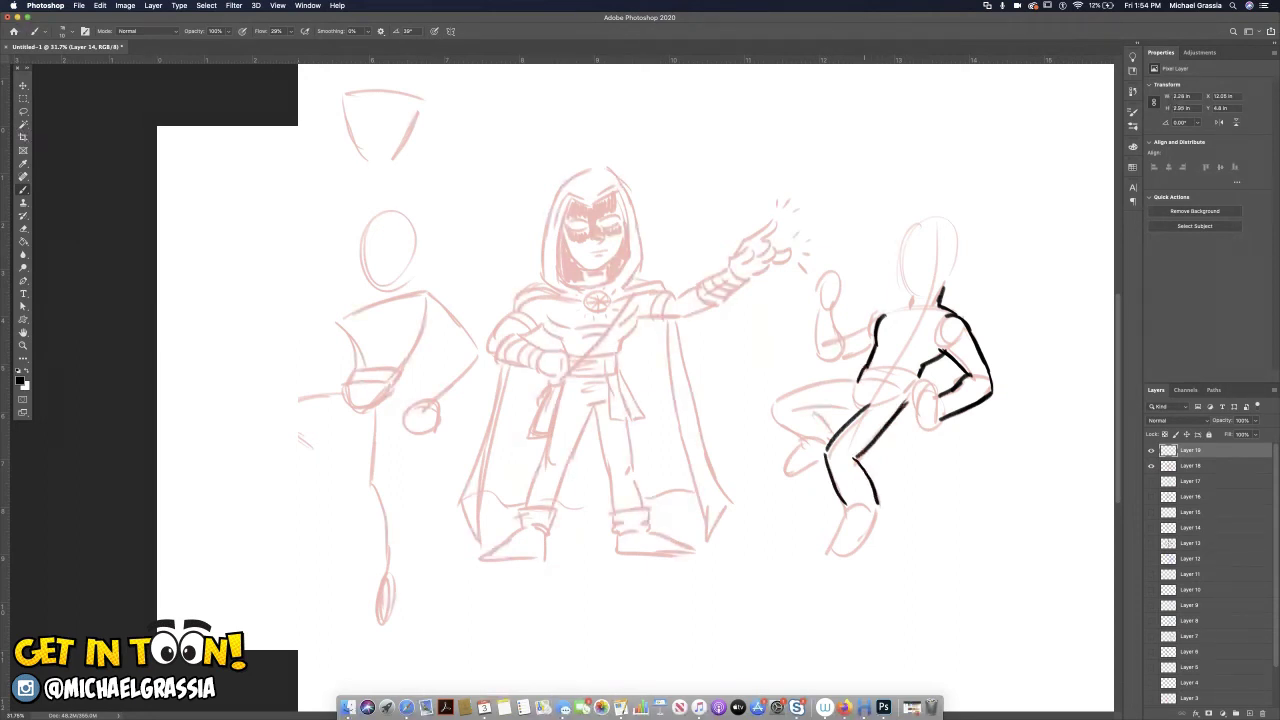
{"action": "mouse_move", "coordinate": [860, 376]}
{"action": "left_mouse_down"}
{"action": "mouse_move", "coordinate": [770, 403]}
{"action": "mouse_move", "coordinate": [816, 408]}
{"action": "mouse_move", "coordinate": [778, 420]}
{"action": "mouse_move", "coordinate": [814, 440]}
{"action": "mouse_move", "coordinate": [836, 430]}
{"action": "mouse_move", "coordinate": [797, 452]}
{"action": "mouse_move", "coordinate": [810, 464]}
{"action": "left_mouse_up"}
{"action": "mouse_move", "coordinate": [842, 508]}
{"action": "left_mouse_down"}
{"action": "mouse_move", "coordinate": [864, 498]}
{"action": "mouse_move", "coordinate": [838, 526]}
{"action": "mouse_move", "coordinate": [880, 505]}
{"action": "left_mouse_up"}
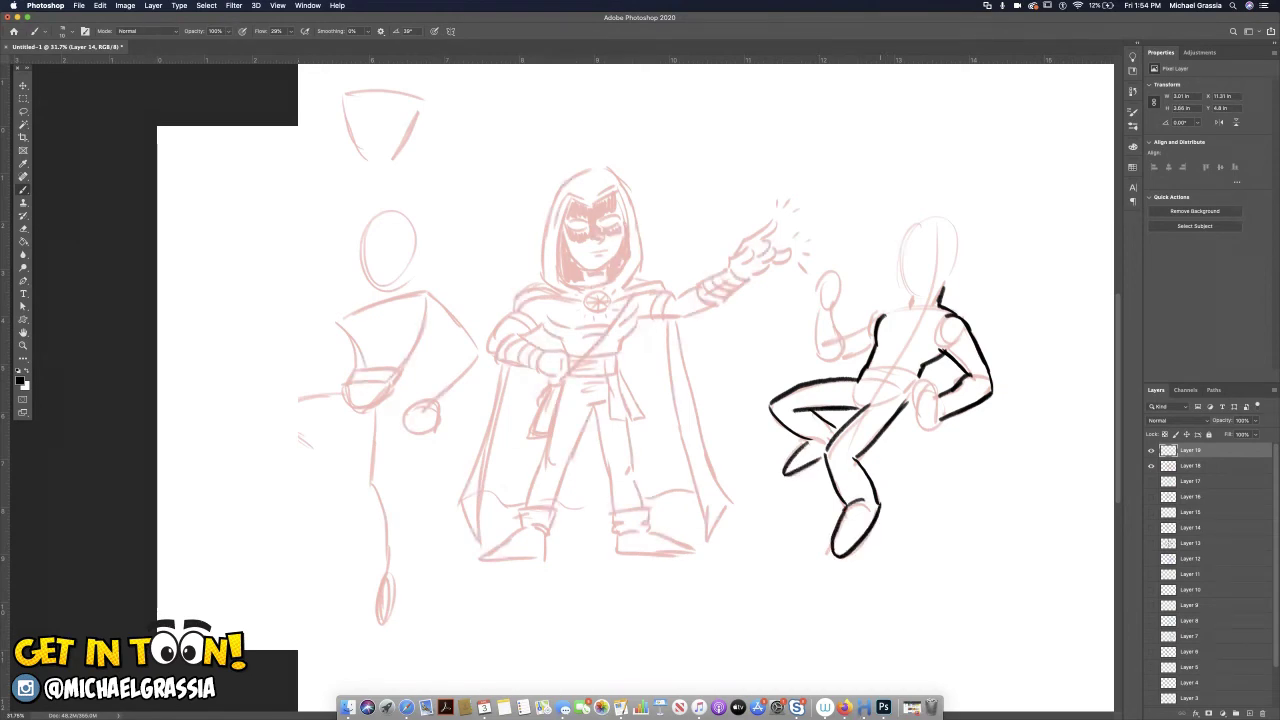
Ink the second pose's raised arm and the shoulder line up to the neck.
{"action": "mouse_move", "coordinate": [888, 306]}
{"action": "left_mouse_down"}
{"action": "mouse_move", "coordinate": [839, 334]}
{"action": "mouse_move", "coordinate": [839, 356]}
{"action": "left_mouse_up"}
{"action": "mouse_move", "coordinate": [838, 307]}
{"action": "left_mouse_down"}
{"action": "mouse_move", "coordinate": [838, 343]}
{"action": "mouse_move", "coordinate": [817, 340]}
{"action": "mouse_move", "coordinate": [818, 358]}
{"action": "mouse_move", "coordinate": [852, 349]}
{"action": "mouse_move", "coordinate": [824, 360]}
{"action": "left_mouse_up"}
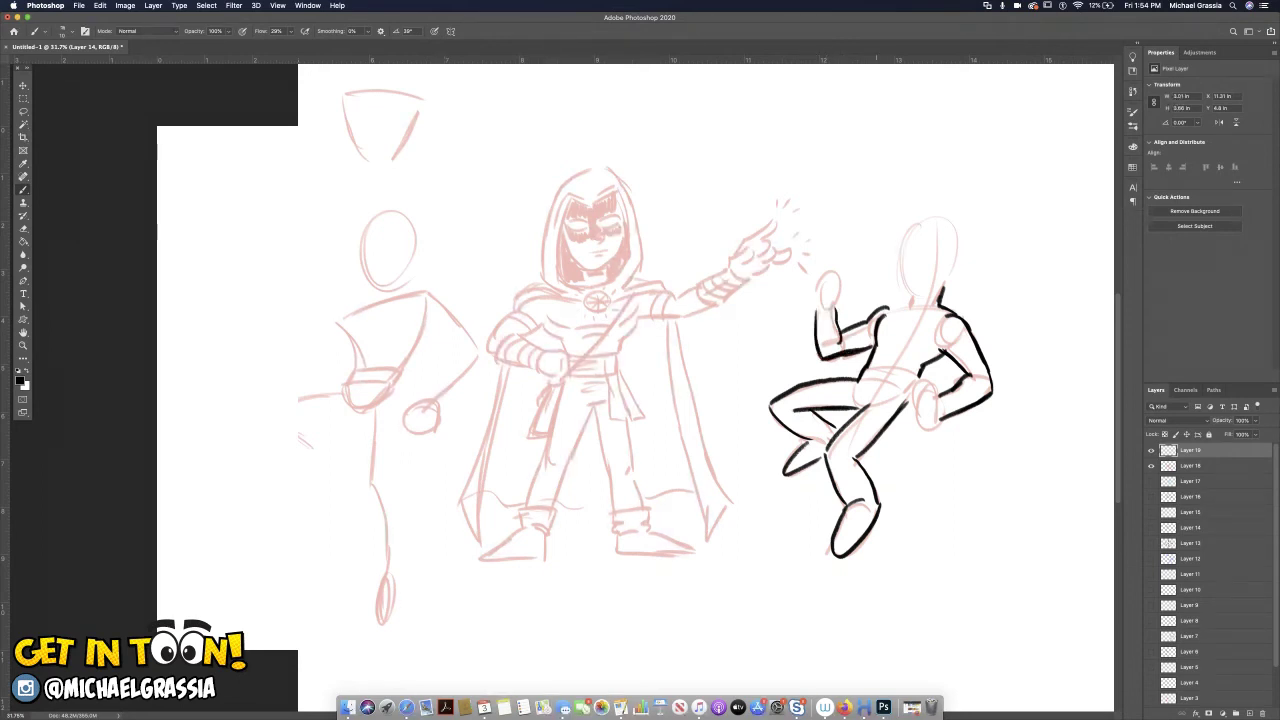
{"action": "left_click_drag", "start_coordinate": [886, 309], "coordinate": [910, 305]}
{"action": "left_click_drag", "start_coordinate": [952, 255], "coordinate": [949, 273]}
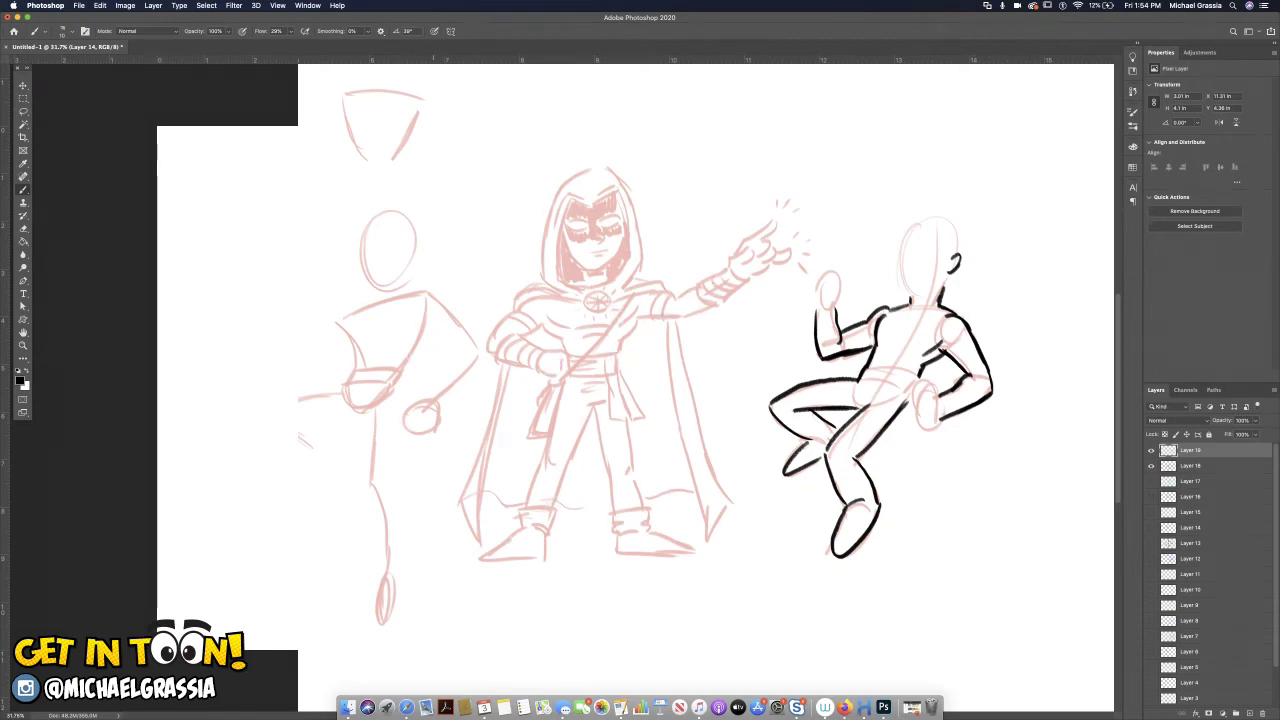
{"action": "key", "text": "e"}
{"action": "left_click_drag", "start_coordinate": [950, 258], "coordinate": [952, 270]}
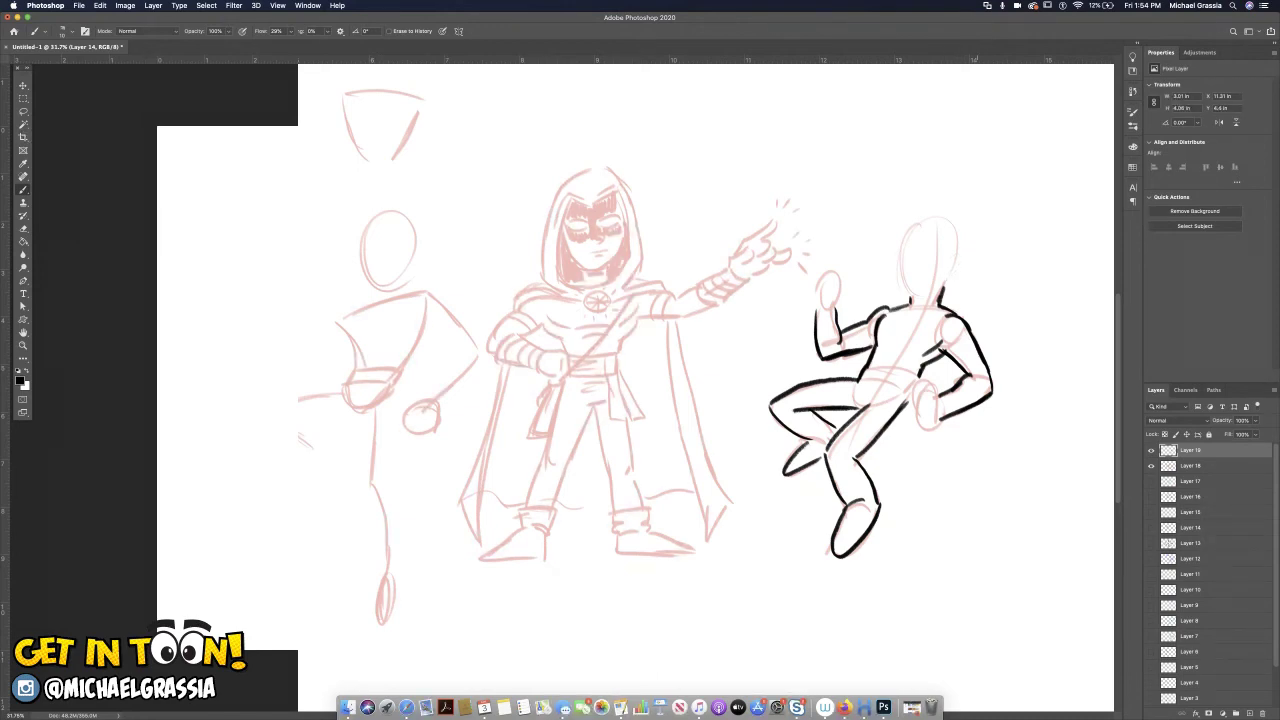
Ink the second pose's head outline as a helmet with a faceplate edge, narrow eyes and a small mouth.
{"action": "key", "text": "b"}
{"action": "mouse_move", "coordinate": [901, 285]}
{"action": "left_mouse_down"}
{"action": "mouse_move", "coordinate": [922, 299]}
{"action": "mouse_move", "coordinate": [945, 283]}
{"action": "mouse_move", "coordinate": [952, 232]}
{"action": "mouse_move", "coordinate": [916, 224]}
{"action": "mouse_move", "coordinate": [896, 286]}
{"action": "left_mouse_up"}
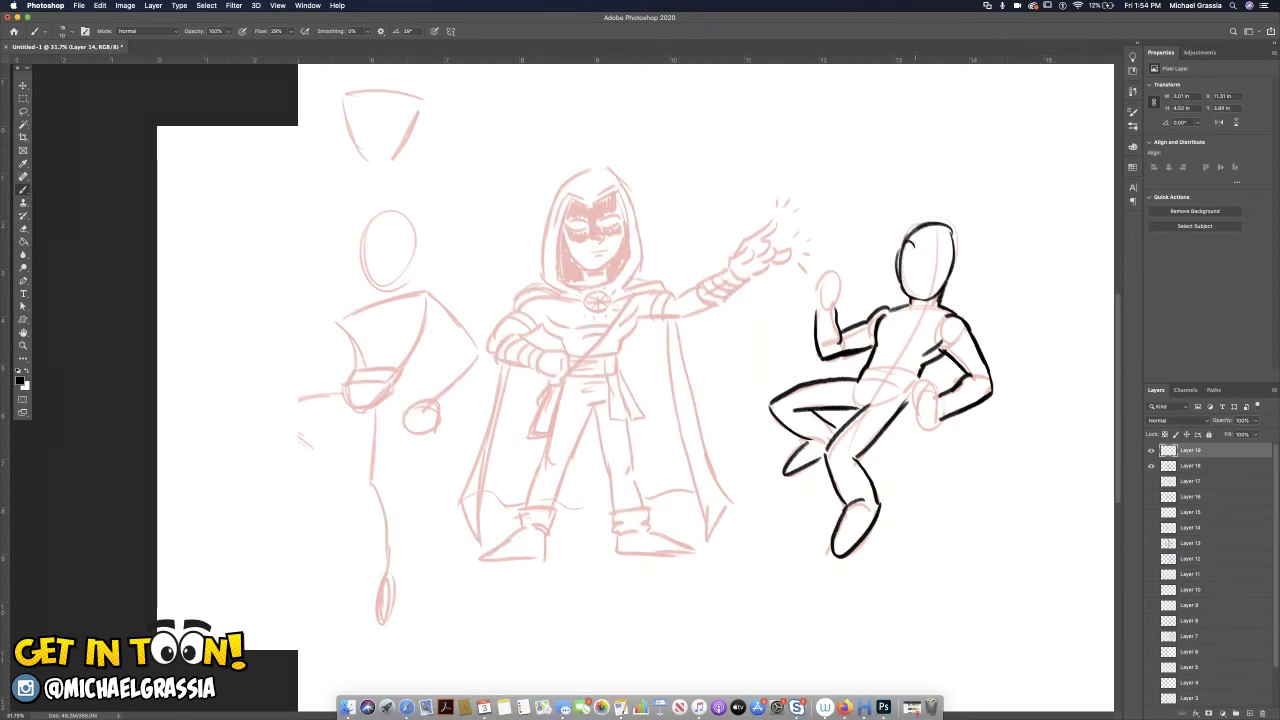
{"action": "mouse_move", "coordinate": [918, 246]}
{"action": "left_mouse_down"}
{"action": "mouse_move", "coordinate": [933, 237]}
{"action": "mouse_move", "coordinate": [942, 270]}
{"action": "mouse_move", "coordinate": [926, 300]}
{"action": "mouse_move", "coordinate": [913, 257]}
{"action": "mouse_move", "coordinate": [935, 259]}
{"action": "mouse_move", "coordinate": [920, 282]}
{"action": "left_mouse_up"}
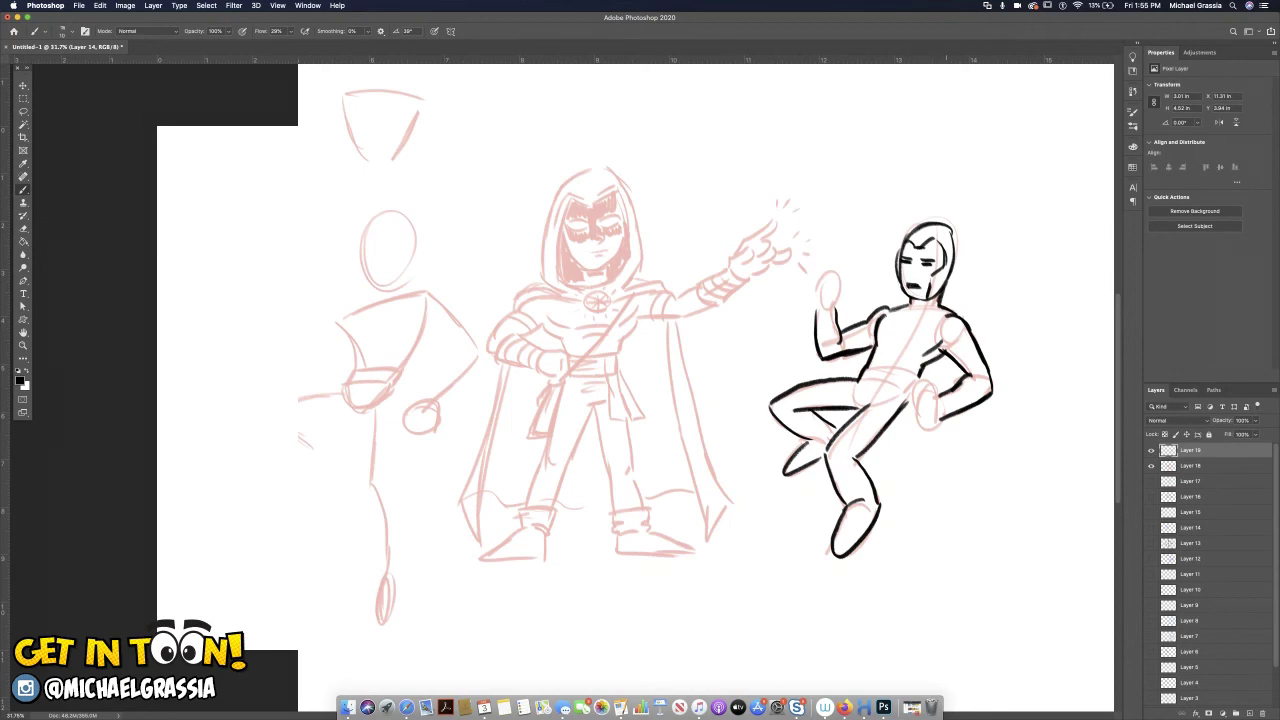
Add the helmet's ear piece, a neck ring, shoulder armor, a round chest emblem and glove bands on the bent arm.
{"action": "mouse_move", "coordinate": [950, 230]}
{"action": "left_mouse_down"}
{"action": "mouse_move", "coordinate": [954, 277]}
{"action": "mouse_move", "coordinate": [932, 308]}
{"action": "mouse_move", "coordinate": [944, 312]}
{"action": "mouse_move", "coordinate": [894, 336]}
{"action": "mouse_move", "coordinate": [908, 321]}
{"action": "mouse_move", "coordinate": [910, 334]}
{"action": "mouse_move", "coordinate": [958, 320]}
{"action": "mouse_move", "coordinate": [946, 350]}
{"action": "mouse_move", "coordinate": [964, 311]}
{"action": "mouse_move", "coordinate": [879, 328]}
{"action": "mouse_move", "coordinate": [873, 342]}
{"action": "left_mouse_up"}
{"action": "left_click", "coordinate": [893, 318]}
{"action": "mouse_move", "coordinate": [954, 378]}
{"action": "left_mouse_down"}
{"action": "mouse_move", "coordinate": [980, 398]}
{"action": "mouse_move", "coordinate": [954, 391]}
{"action": "mouse_move", "coordinate": [966, 406]}
{"action": "left_mouse_up"}
{"action": "mouse_move", "coordinate": [964, 408]}
{"action": "left_mouse_down"}
{"action": "mouse_move", "coordinate": [974, 415]}
{"action": "mouse_move", "coordinate": [938, 415]}
{"action": "left_mouse_up"}
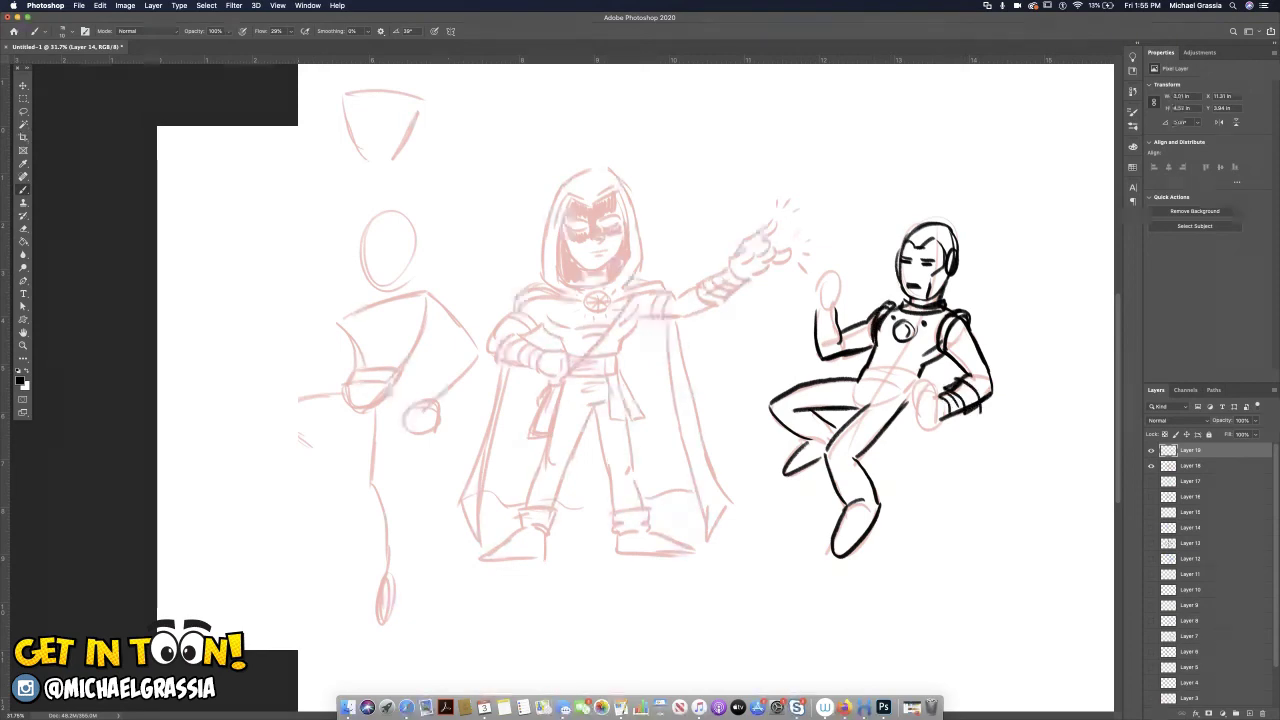
Ink the glove bands on the raised forearm, the segmented belt and the hand at the waist with a palm circle.
{"action": "left_click_drag", "start_coordinate": [846, 340], "coordinate": [810, 340]}
{"action": "mouse_move", "coordinate": [834, 324]}
{"action": "left_mouse_down"}
{"action": "mouse_move", "coordinate": [810, 334]}
{"action": "mouse_move", "coordinate": [818, 313]}
{"action": "left_mouse_up"}
{"action": "mouse_move", "coordinate": [908, 362]}
{"action": "left_mouse_down"}
{"action": "mouse_move", "coordinate": [870, 370]}
{"action": "mouse_move", "coordinate": [898, 406]}
{"action": "mouse_move", "coordinate": [878, 372]}
{"action": "mouse_move", "coordinate": [894, 382]}
{"action": "left_mouse_up"}
{"action": "left_click_drag", "start_coordinate": [866, 378], "coordinate": [937, 414]}
{"action": "mouse_move", "coordinate": [934, 379]}
{"action": "left_mouse_down"}
{"action": "mouse_move", "coordinate": [907, 422]}
{"action": "mouse_move", "coordinate": [938, 428]}
{"action": "mouse_move", "coordinate": [920, 414]}
{"action": "left_mouse_up"}
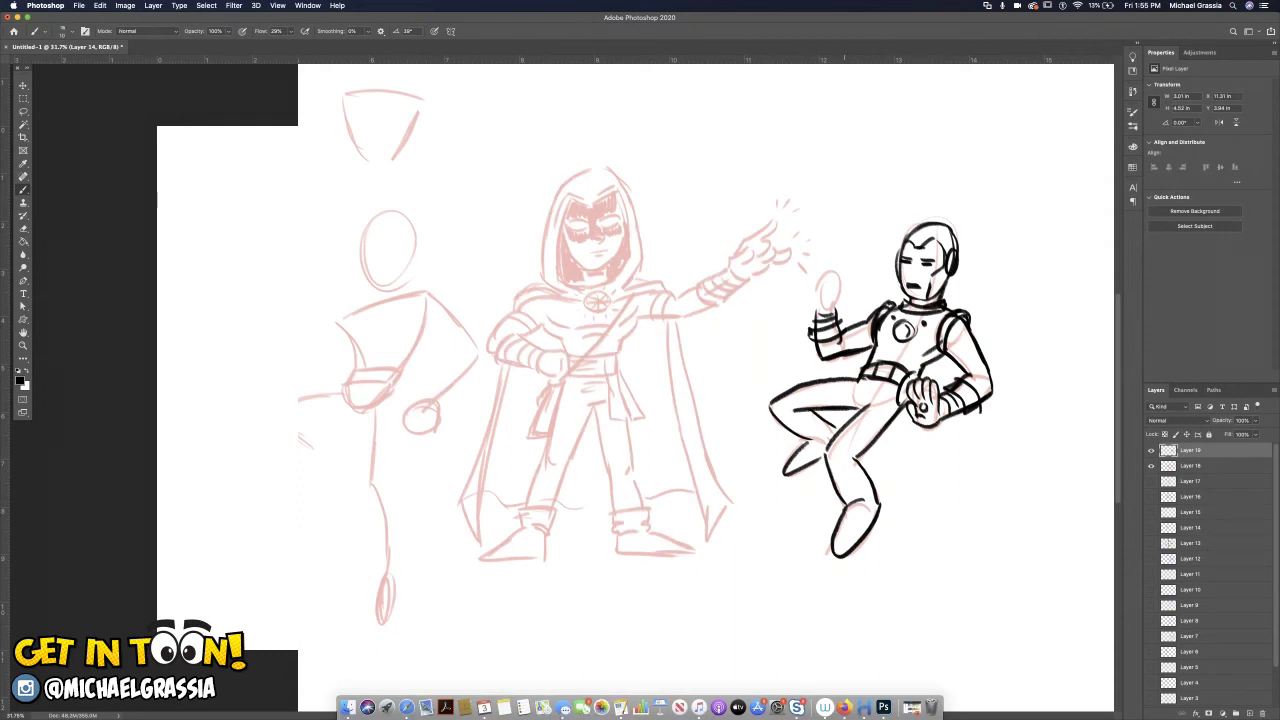
Add armor bands to both boots and feet, and ink the briefs line below the belt.
{"action": "mouse_move", "coordinate": [826, 468]}
{"action": "left_mouse_down"}
{"action": "mouse_move", "coordinate": [862, 460]}
{"action": "mouse_move", "coordinate": [832, 490]}
{"action": "mouse_move", "coordinate": [874, 484]}
{"action": "left_mouse_up"}
{"action": "left_click_drag", "start_coordinate": [834, 544], "coordinate": [866, 520]}
{"action": "left_click_drag", "start_coordinate": [844, 514], "coordinate": [872, 506]}
{"action": "mouse_move", "coordinate": [806, 418]}
{"action": "left_mouse_down"}
{"action": "mouse_move", "coordinate": [776, 428]}
{"action": "mouse_move", "coordinate": [826, 428]}
{"action": "left_mouse_up"}
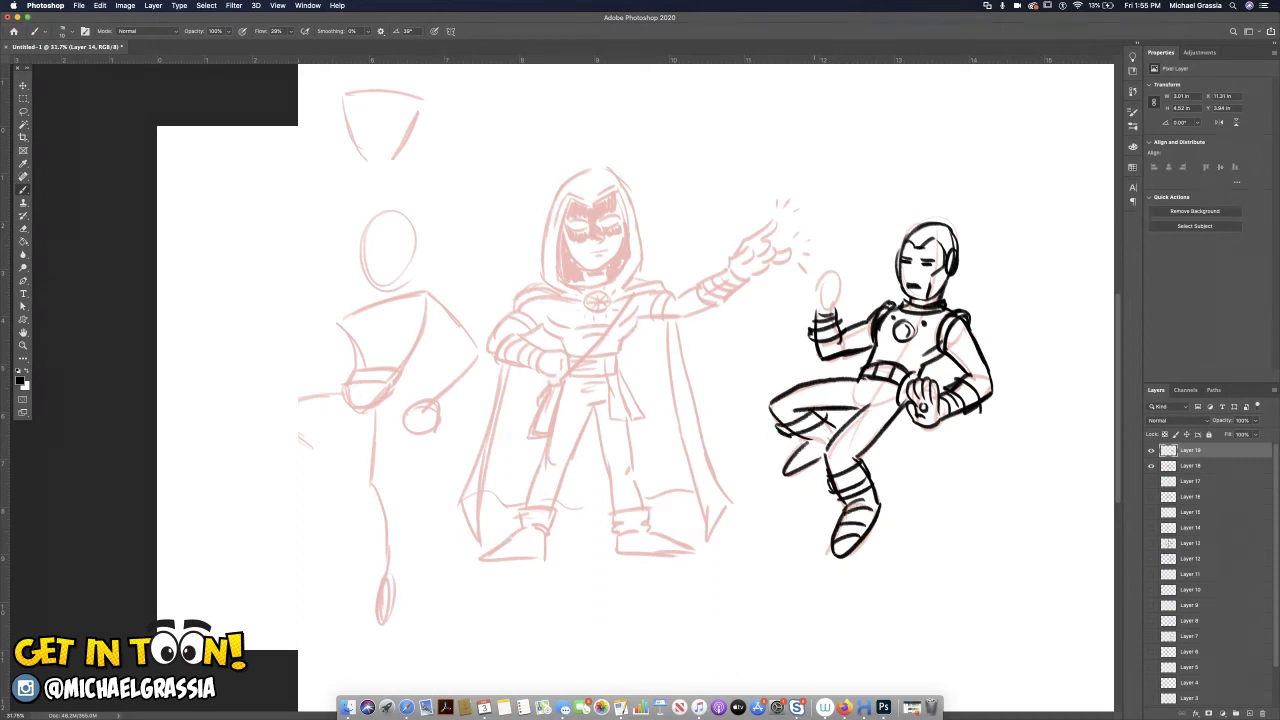
{"action": "left_click_drag", "start_coordinate": [788, 466], "coordinate": [812, 456]}
{"action": "left_click_drag", "start_coordinate": [800, 456], "coordinate": [830, 426]}
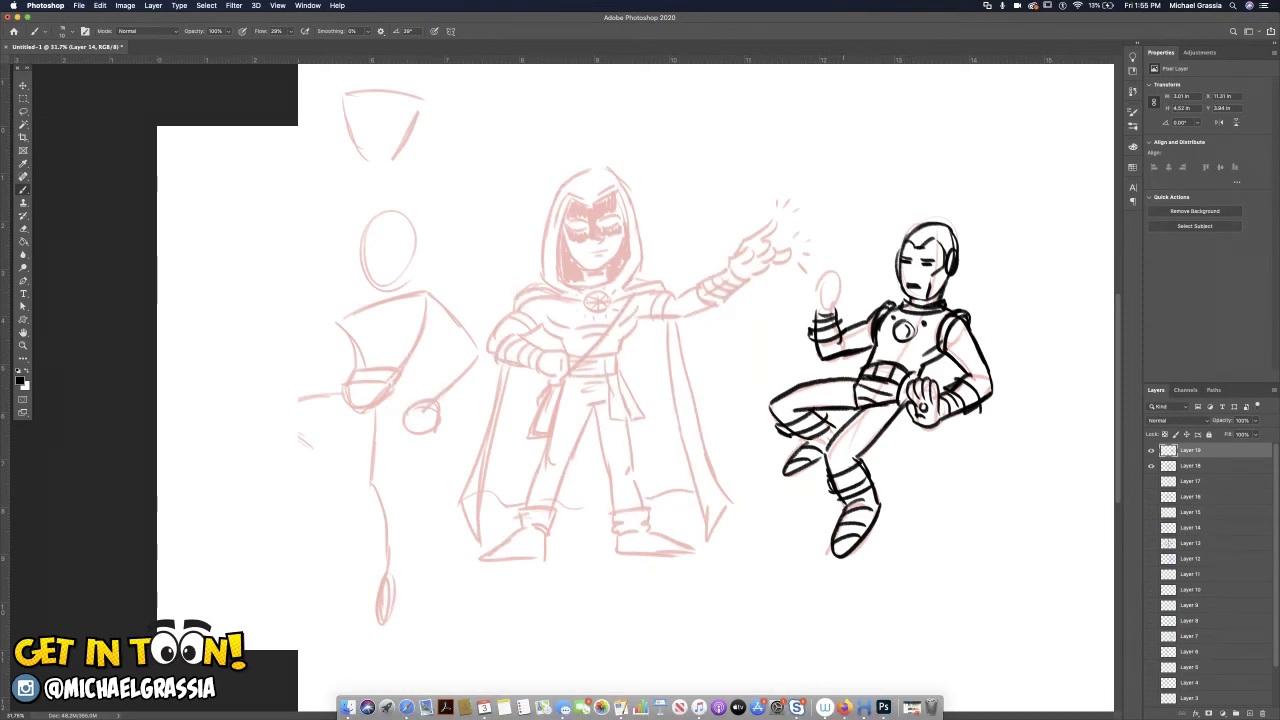
Ink the raised open hand with spread fingers and a palm circle, and add detail to the chest emblem and knee.
{"action": "mouse_move", "coordinate": [838, 310]}
{"action": "left_mouse_down"}
{"action": "mouse_move", "coordinate": [846, 290]}
{"action": "mouse_move", "coordinate": [826, 258]}
{"action": "mouse_move", "coordinate": [803, 271]}
{"action": "left_mouse_up"}
{"action": "mouse_move", "coordinate": [819, 287]}
{"action": "left_mouse_down"}
{"action": "mouse_move", "coordinate": [795, 282]}
{"action": "mouse_move", "coordinate": [827, 291]}
{"action": "left_mouse_up"}
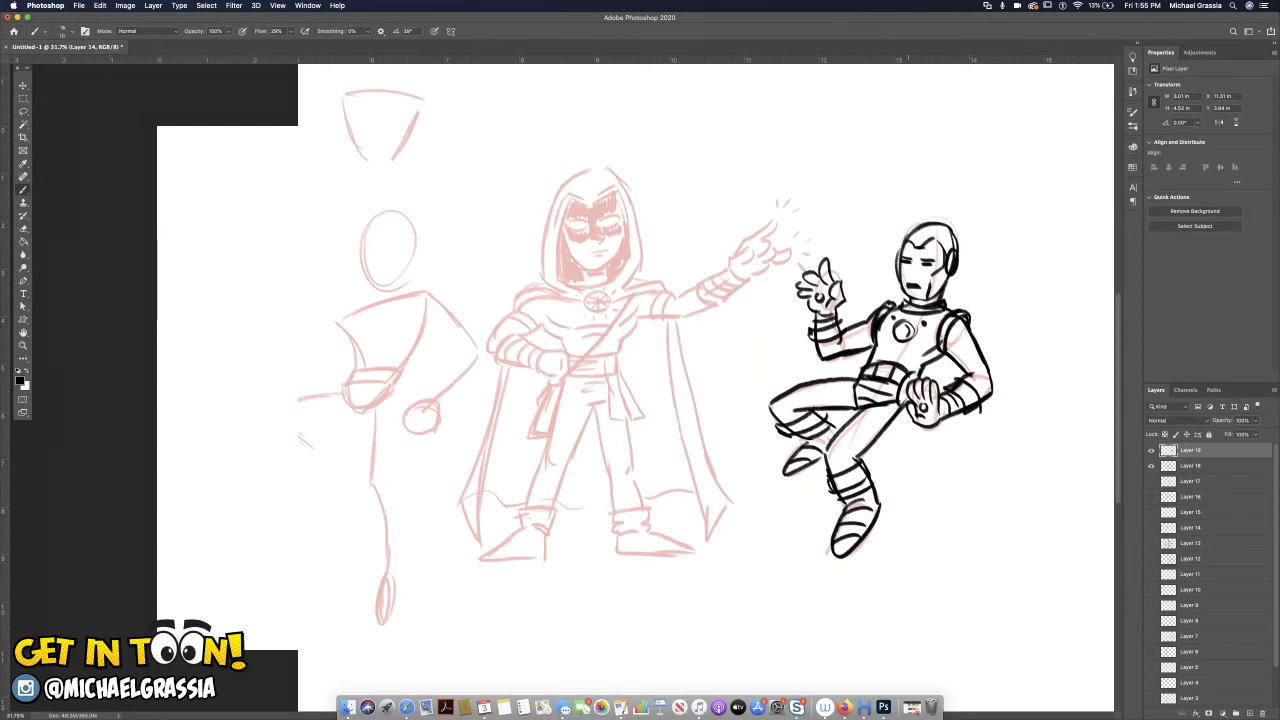
{"action": "left_click_drag", "start_coordinate": [905, 325], "coordinate": [904, 336]}
{"action": "left_click_drag", "start_coordinate": [825, 452], "coordinate": [837, 456]}
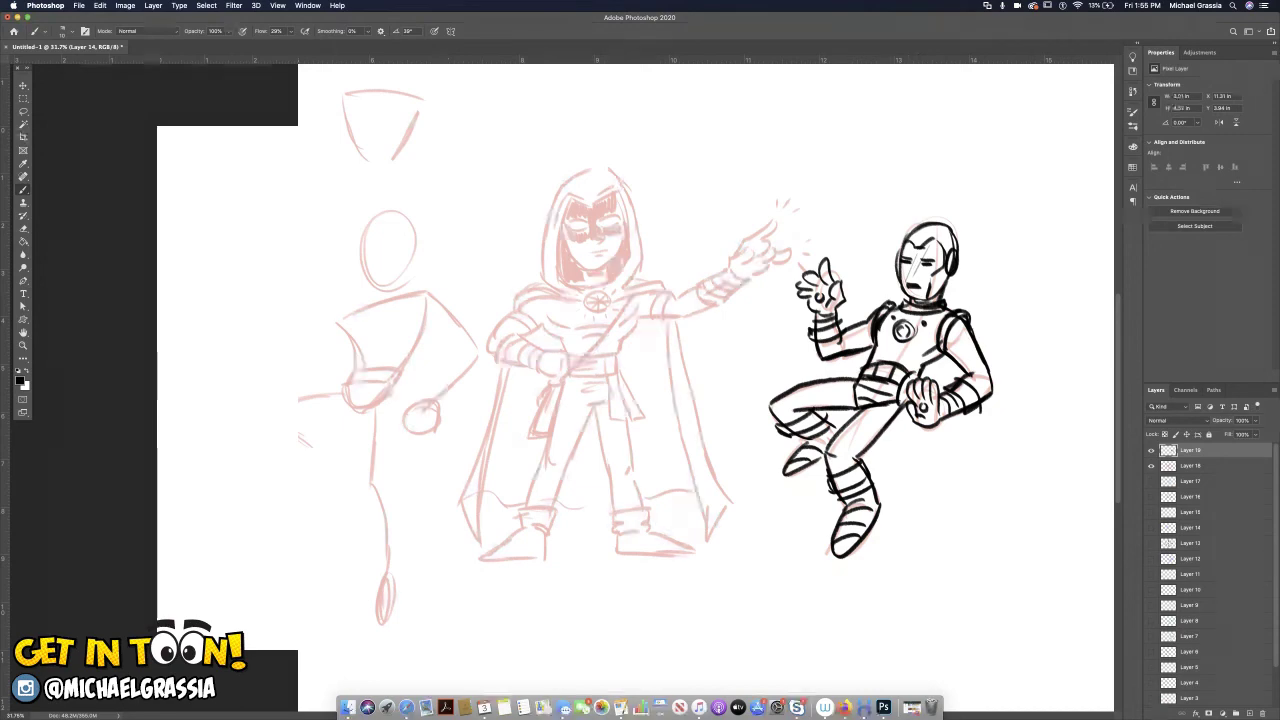
Hide the red sketch layer so that only the armored hero's ink layer is shown.
{"action": "left_click", "coordinate": [1151, 450]}
{"action": "left_click", "coordinate": [1151, 465]}
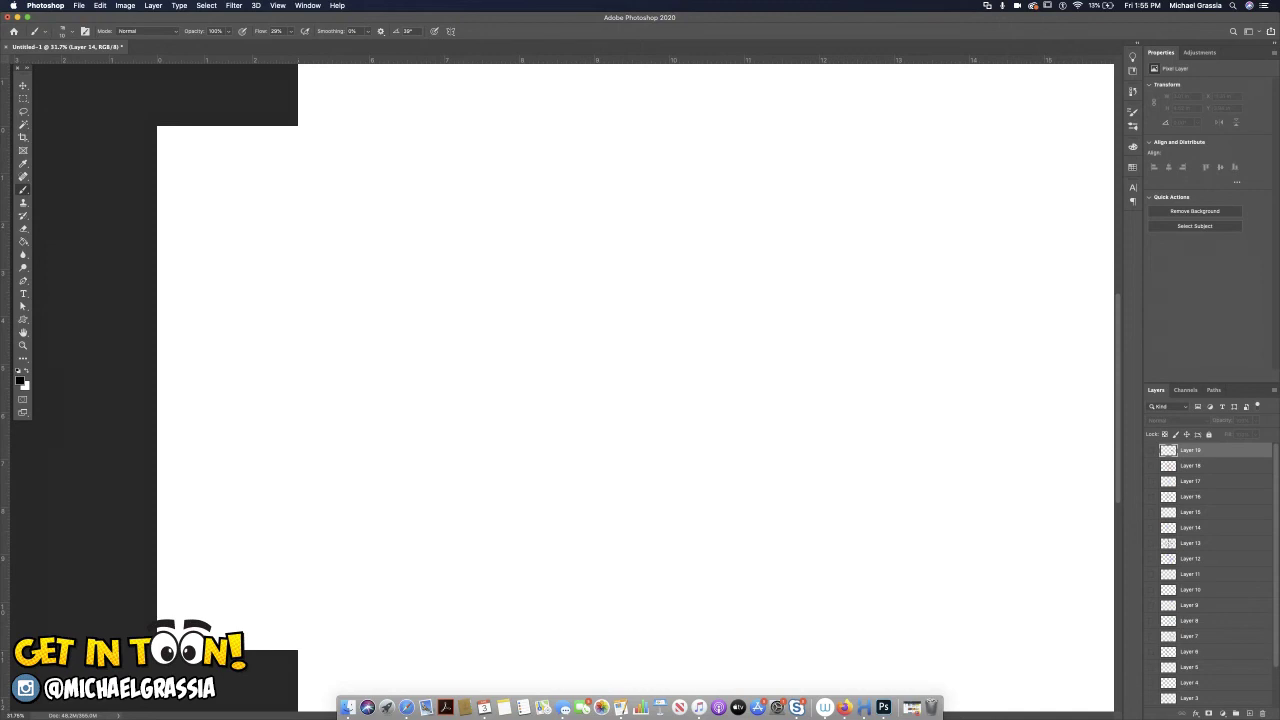
{"action": "left_click", "coordinate": [1151, 450]}
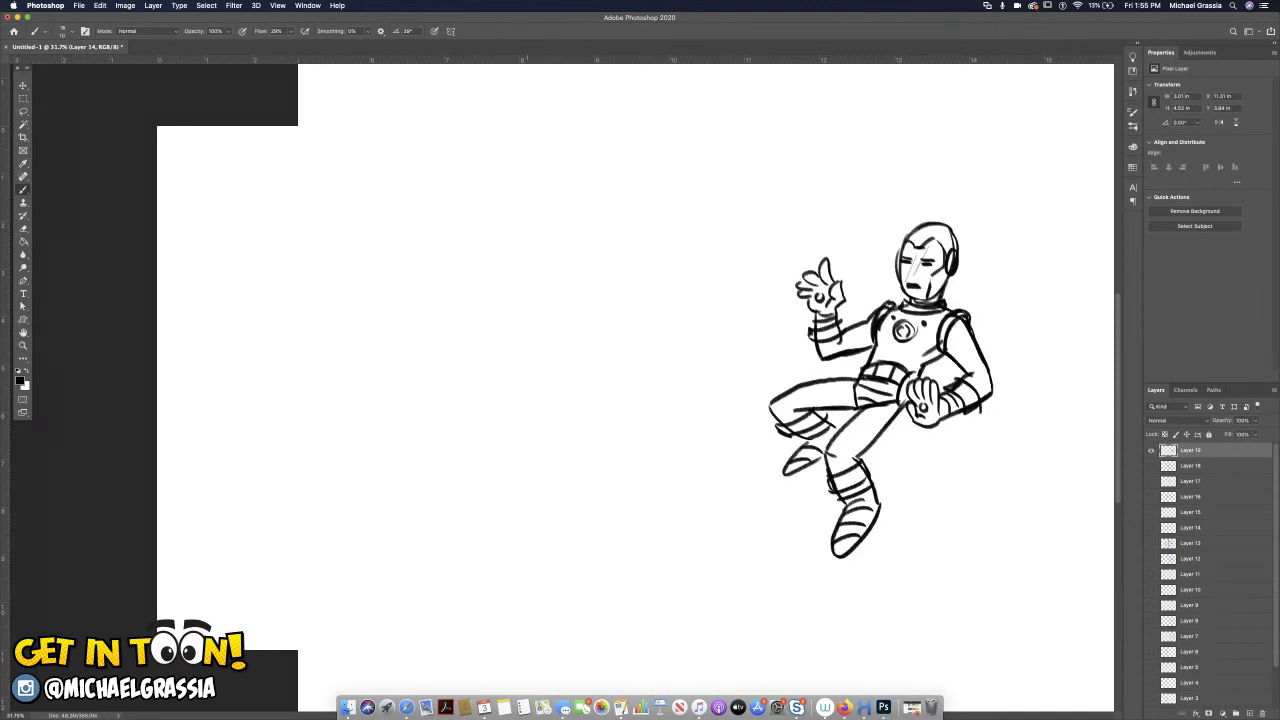
Sketch a large squarish head with rounded corners in the empty area beside the armored hero.
{"action": "mouse_move", "coordinate": [495, 223]}
{"action": "left_mouse_down"}
{"action": "mouse_move", "coordinate": [550, 217]}
{"action": "mouse_move", "coordinate": [495, 265]}
{"action": "left_mouse_up"}
{"action": "left_click_drag", "start_coordinate": [489, 229], "coordinate": [499, 275]}
{"action": "left_click_drag", "start_coordinate": [505, 276], "coordinate": [556, 272]}
{"action": "mouse_move", "coordinate": [561, 226]}
{"action": "left_mouse_down"}
{"action": "mouse_move", "coordinate": [560, 272]}
{"action": "mouse_move", "coordinate": [478, 276]}
{"action": "left_mouse_up"}
{"action": "left_click_drag", "start_coordinate": [485, 230], "coordinate": [495, 278]}
{"action": "mouse_move", "coordinate": [489, 260]}
{"action": "left_mouse_down"}
{"action": "mouse_move", "coordinate": [503, 282]}
{"action": "mouse_move", "coordinate": [558, 276]}
{"action": "left_mouse_up"}
{"action": "mouse_move", "coordinate": [566, 234]}
{"action": "left_mouse_down"}
{"action": "mouse_move", "coordinate": [562, 276]}
{"action": "mouse_move", "coordinate": [558, 258]}
{"action": "left_mouse_up"}
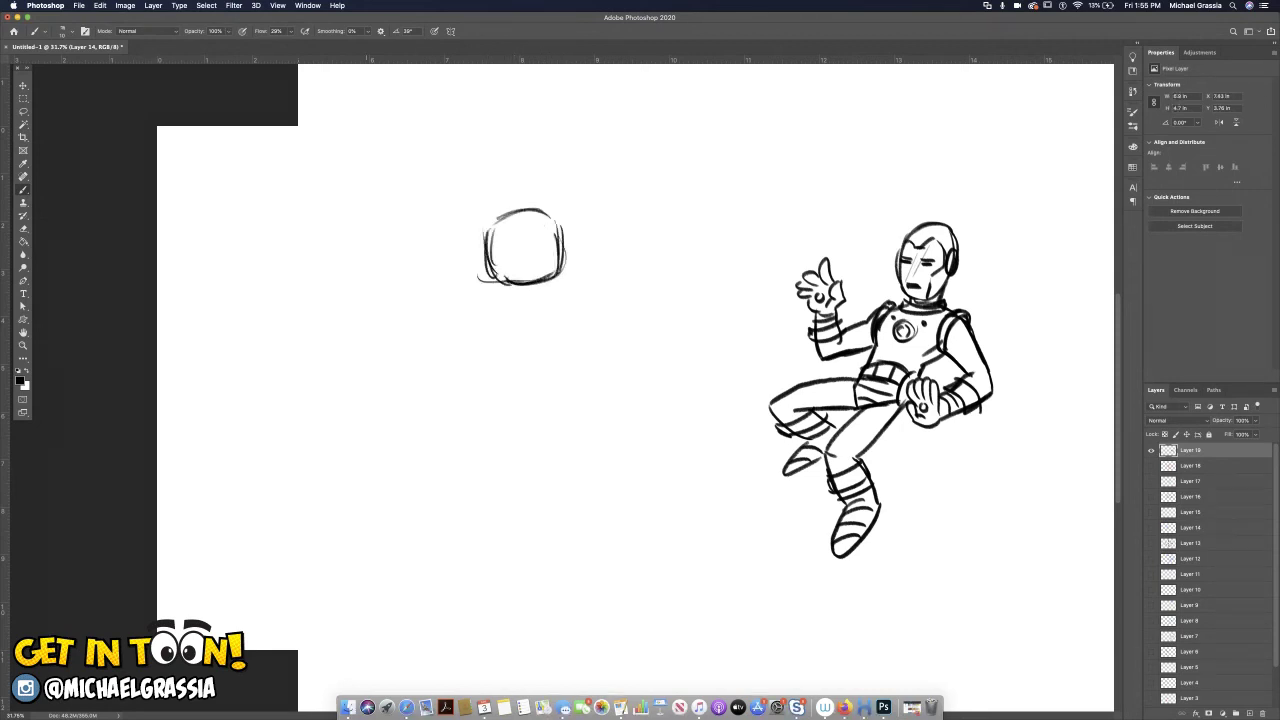
Sketch a massive barrel-shaped torso tapering to the waist below the squarish head.
{"action": "mouse_move", "coordinate": [427, 288]}
{"action": "left_mouse_down"}
{"action": "mouse_move", "coordinate": [492, 266]}
{"action": "mouse_move", "coordinate": [610, 290]}
{"action": "mouse_move", "coordinate": [434, 332]}
{"action": "mouse_move", "coordinate": [444, 370]}
{"action": "mouse_move", "coordinate": [552, 408]}
{"action": "left_mouse_up"}
{"action": "left_click_drag", "start_coordinate": [598, 318], "coordinate": [566, 400]}
{"action": "mouse_move", "coordinate": [440, 374]}
{"action": "left_mouse_down"}
{"action": "mouse_move", "coordinate": [471, 428]}
{"action": "mouse_move", "coordinate": [506, 447]}
{"action": "mouse_move", "coordinate": [568, 406]}
{"action": "left_mouse_up"}
Sketch the bulky figure's pelvis and thick, wide-spread legs with flat, blocky feet.
{"action": "left_click_drag", "start_coordinate": [572, 400], "coordinate": [604, 506]}
{"action": "left_click_drag", "start_coordinate": [502, 456], "coordinate": [557, 504]}
{"action": "left_click_drag", "start_coordinate": [436, 404], "coordinate": [397, 514]}
{"action": "left_click_drag", "start_coordinate": [502, 456], "coordinate": [366, 564]}
{"action": "left_click_drag", "start_coordinate": [392, 506], "coordinate": [365, 572]}
{"action": "left_click_drag", "start_coordinate": [448, 508], "coordinate": [416, 572]}
{"action": "left_click_drag", "start_coordinate": [564, 520], "coordinate": [572, 566]}
{"action": "left_click_drag", "start_coordinate": [600, 490], "coordinate": [627, 568]}
{"action": "mouse_move", "coordinate": [344, 570]}
{"action": "left_mouse_down"}
{"action": "mouse_move", "coordinate": [422, 576]}
{"action": "mouse_move", "coordinate": [408, 574]}
{"action": "left_mouse_up"}
{"action": "mouse_move", "coordinate": [344, 576]}
{"action": "left_mouse_down"}
{"action": "mouse_move", "coordinate": [332, 592]}
{"action": "mouse_move", "coordinate": [420, 597]}
{"action": "left_mouse_up"}
{"action": "left_click_drag", "start_coordinate": [425, 578], "coordinate": [428, 594]}
{"action": "mouse_move", "coordinate": [596, 567]}
{"action": "left_mouse_down"}
{"action": "mouse_move", "coordinate": [672, 574]}
{"action": "mouse_move", "coordinate": [579, 594]}
{"action": "left_mouse_up"}
{"action": "left_click_drag", "start_coordinate": [576, 590], "coordinate": [674, 598]}
Sketch the bulky figure's broad shoulders and upper arms, and one full arm ending in a blocky fist.
{"action": "left_click_drag", "start_coordinate": [436, 280], "coordinate": [385, 302]}
{"action": "mouse_move", "coordinate": [388, 298]}
{"action": "left_mouse_down"}
{"action": "mouse_move", "coordinate": [380, 336]}
{"action": "mouse_move", "coordinate": [406, 336]}
{"action": "mouse_move", "coordinate": [350, 370]}
{"action": "left_mouse_up"}
{"action": "left_click_drag", "start_coordinate": [384, 320], "coordinate": [352, 372]}
{"action": "left_click_drag", "start_coordinate": [428, 354], "coordinate": [388, 375]}
{"action": "mouse_move", "coordinate": [598, 288]}
{"action": "left_mouse_down"}
{"action": "mouse_move", "coordinate": [622, 302]}
{"action": "mouse_move", "coordinate": [598, 340]}
{"action": "mouse_move", "coordinate": [658, 360]}
{"action": "mouse_move", "coordinate": [622, 386]}
{"action": "mouse_move", "coordinate": [660, 364]}
{"action": "mouse_move", "coordinate": [685, 422]}
{"action": "left_mouse_up"}
{"action": "mouse_move", "coordinate": [620, 390]}
{"action": "left_mouse_down"}
{"action": "mouse_move", "coordinate": [625, 428]}
{"action": "mouse_move", "coordinate": [612, 444]}
{"action": "left_mouse_up"}
{"action": "mouse_move", "coordinate": [626, 424]}
{"action": "left_mouse_down"}
{"action": "mouse_move", "coordinate": [690, 414]}
{"action": "mouse_move", "coordinate": [700, 470]}
{"action": "mouse_move", "coordinate": [612, 468]}
{"action": "left_mouse_up"}
{"action": "left_click_drag", "start_coordinate": [612, 468], "coordinate": [698, 470]}
Complete the bulky figure's other arm with a thick forearm, a wrist band and a blocky fist.
{"action": "left_click_drag", "start_coordinate": [404, 366], "coordinate": [392, 398]}
{"action": "mouse_move", "coordinate": [354, 360]}
{"action": "left_mouse_down"}
{"action": "mouse_move", "coordinate": [344, 382]}
{"action": "mouse_move", "coordinate": [396, 380]}
{"action": "mouse_move", "coordinate": [328, 422]}
{"action": "left_mouse_up"}
{"action": "left_click_drag", "start_coordinate": [394, 388], "coordinate": [404, 424]}
{"action": "mouse_move", "coordinate": [304, 440]}
{"action": "left_mouse_down"}
{"action": "mouse_move", "coordinate": [390, 408]}
{"action": "mouse_move", "coordinate": [420, 426]}
{"action": "left_mouse_up"}
{"action": "mouse_move", "coordinate": [352, 418]}
{"action": "left_mouse_down"}
{"action": "mouse_move", "coordinate": [380, 415]}
{"action": "mouse_move", "coordinate": [324, 468]}
{"action": "mouse_move", "coordinate": [396, 452]}
{"action": "left_mouse_up"}
{"action": "left_click_drag", "start_coordinate": [396, 422], "coordinate": [406, 454]}
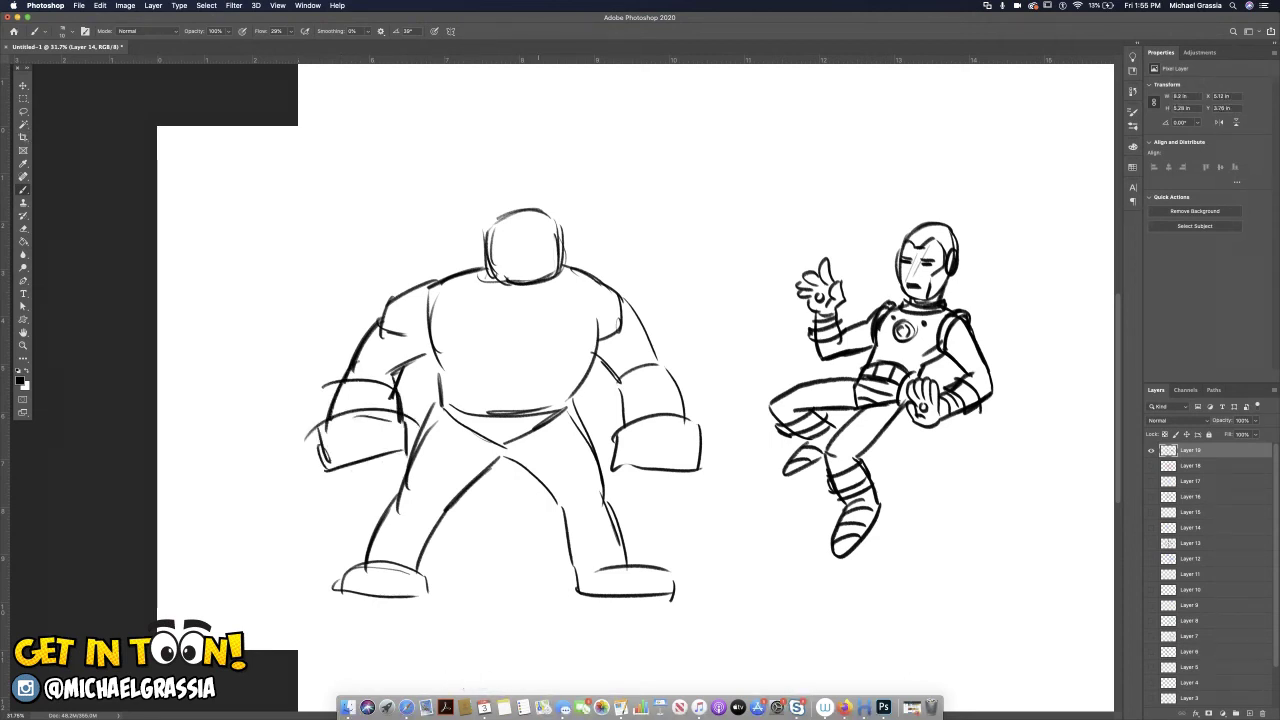
Add curved chest muscle lines on both sides of the bulky figure's torso.
{"action": "left_click_drag", "start_coordinate": [432, 338], "coordinate": [460, 358]}
{"action": "left_click_drag", "start_coordinate": [606, 322], "coordinate": [570, 366]}
{"action": "left_click_drag", "start_coordinate": [594, 282], "coordinate": [598, 304]}
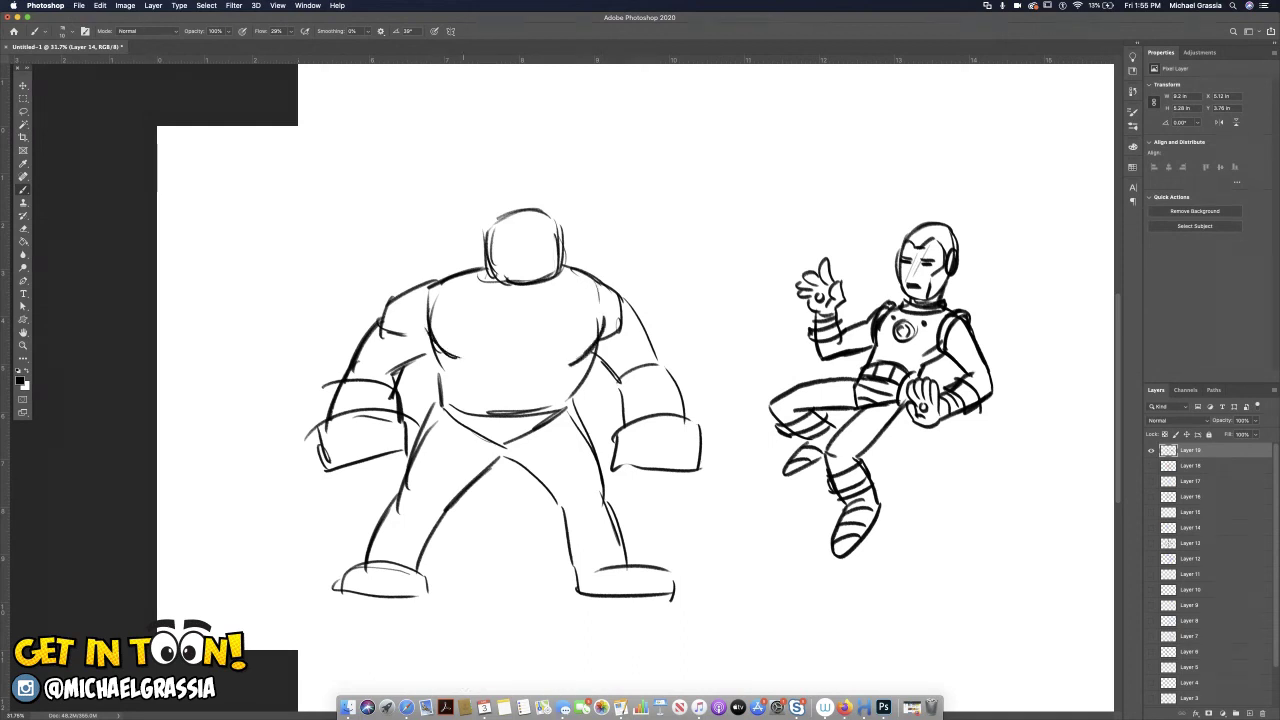
Add a new layer above the bulky figure and set the brush color to bright green.
{"action": "left_click", "coordinate": [1249, 713]}
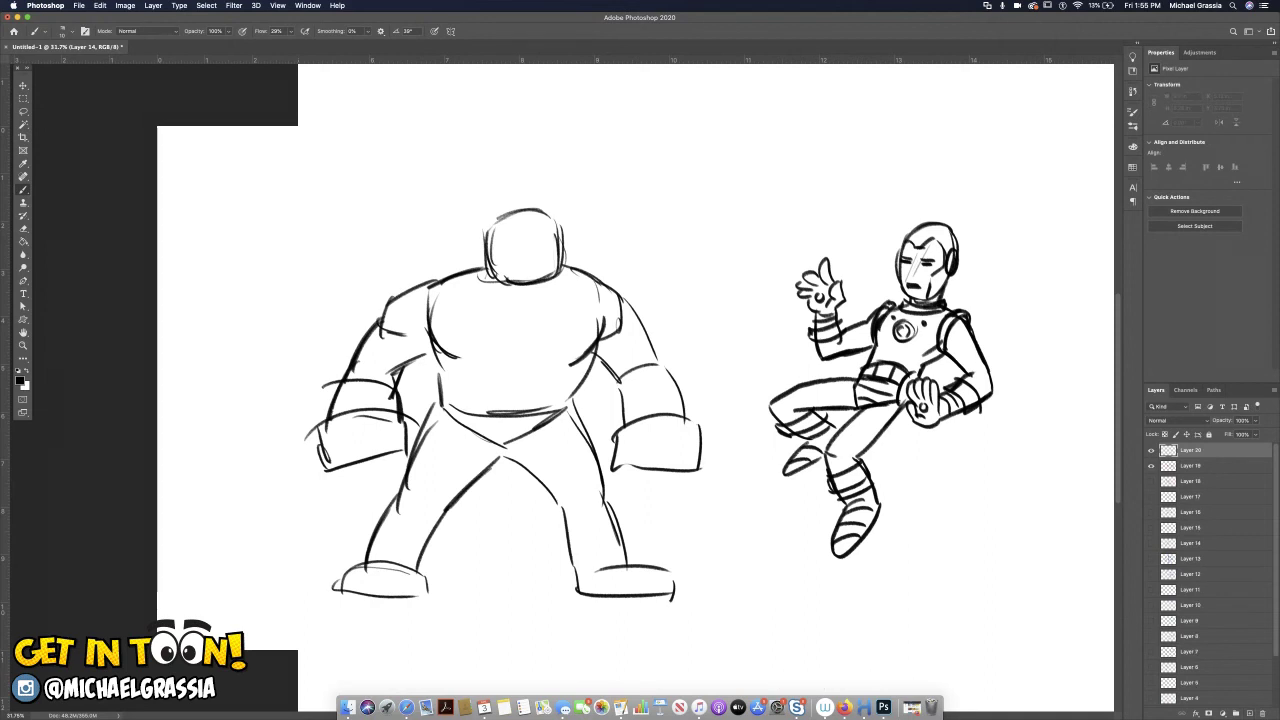
{"action": "left_click", "coordinate": [20, 381]}
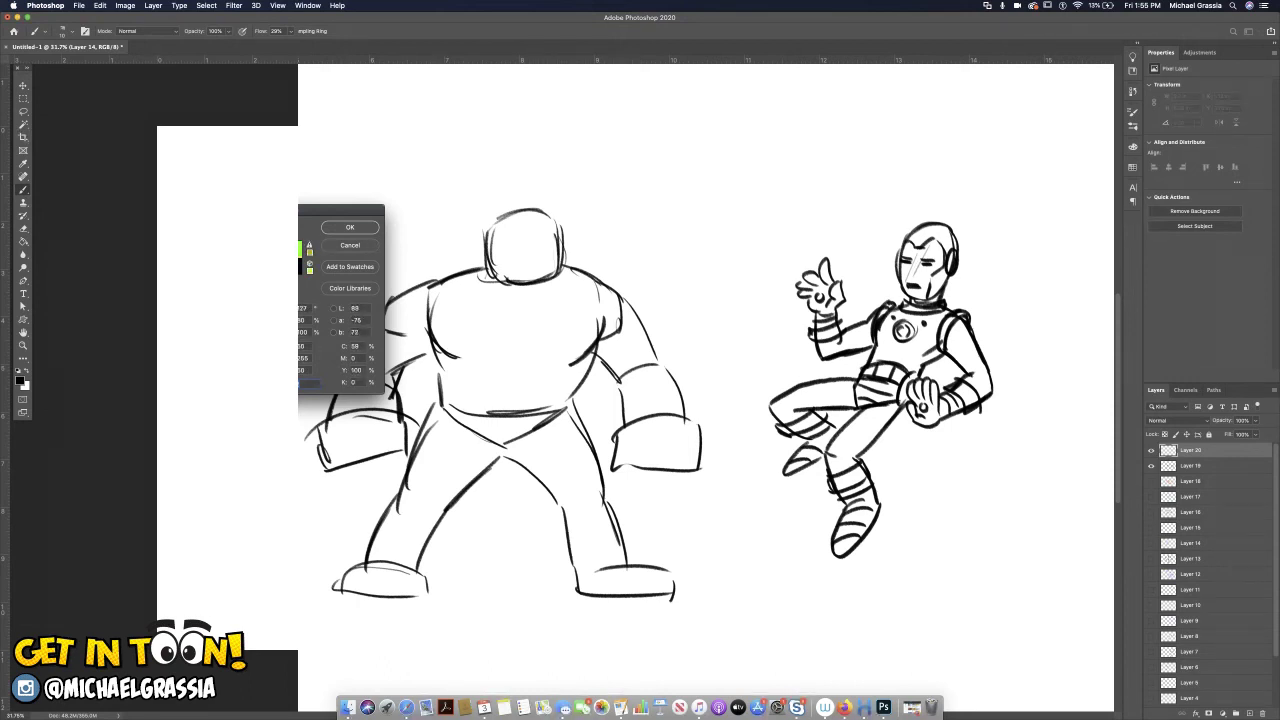
{"action": "key", "text": "Return"}
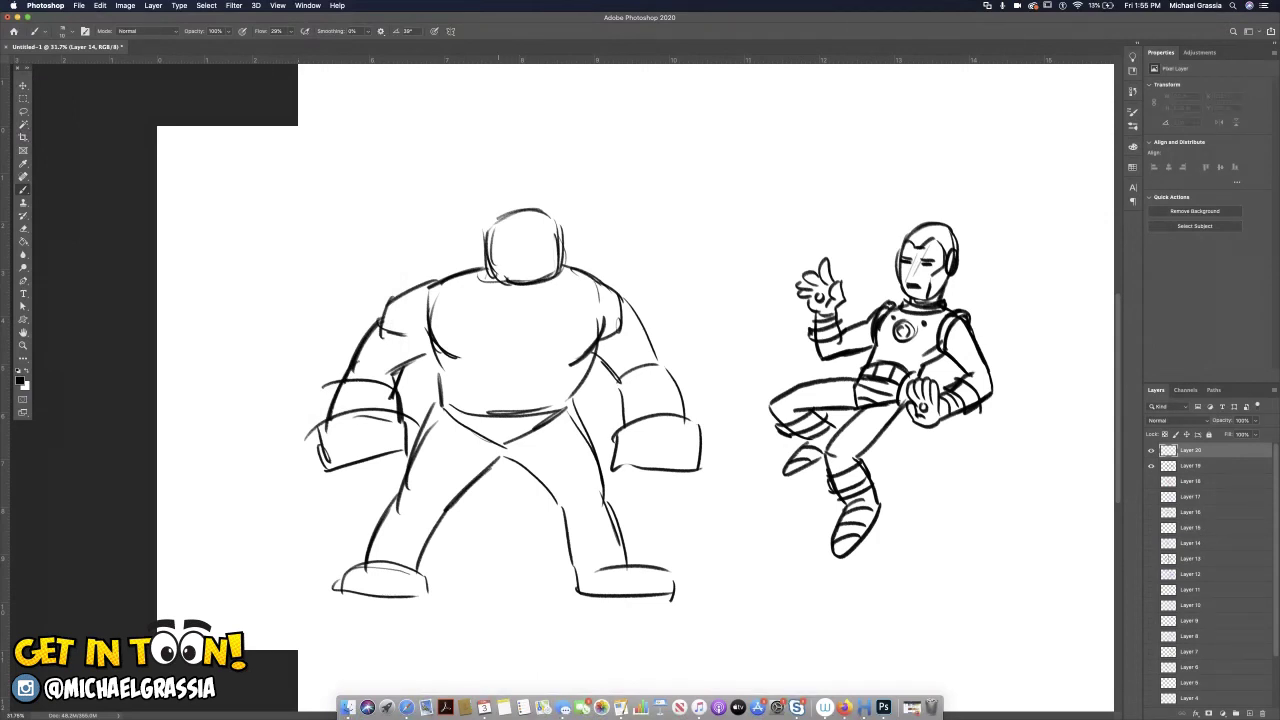
Draw angry eyes, a nose, a snarling mouth and shaggy hair in green on the bulky figure's head.
{"action": "left_click_drag", "start_coordinate": [498, 236], "coordinate": [554, 240]}
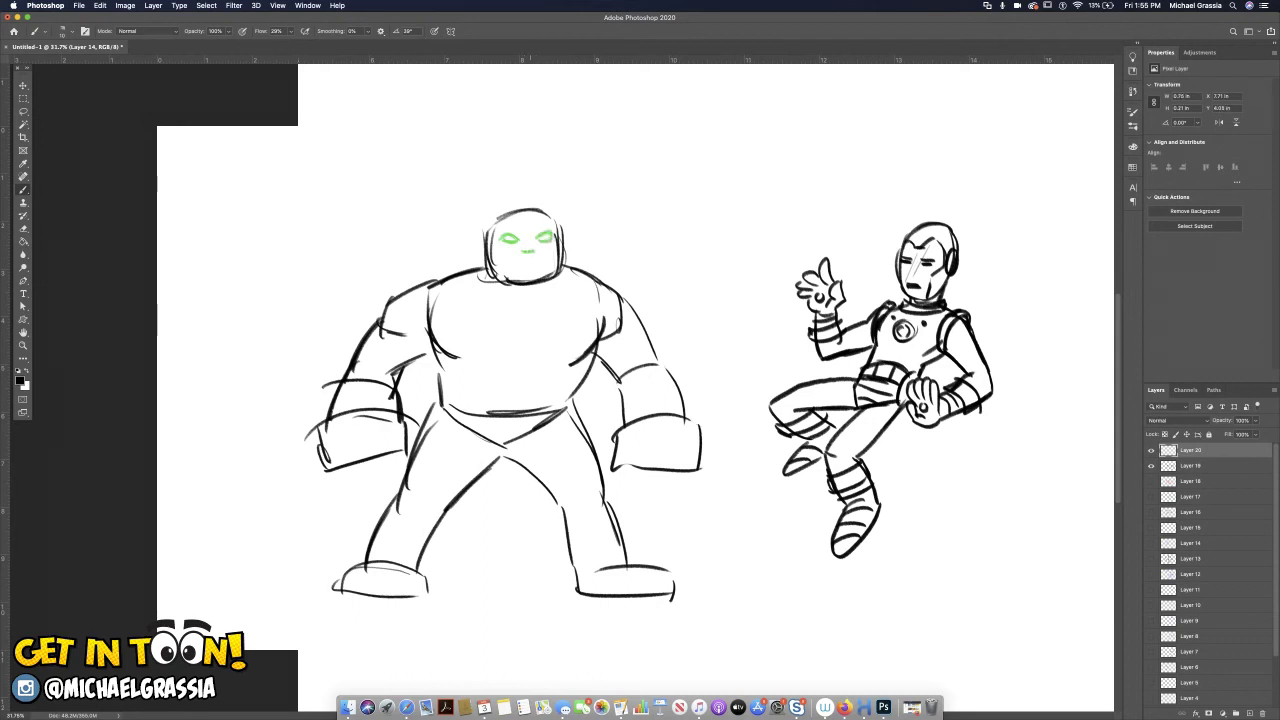
{"action": "mouse_move", "coordinate": [504, 257]}
{"action": "left_mouse_down"}
{"action": "mouse_move", "coordinate": [548, 256]}
{"action": "mouse_move", "coordinate": [530, 277]}
{"action": "mouse_move", "coordinate": [552, 263]}
{"action": "left_mouse_up"}
{"action": "mouse_move", "coordinate": [482, 232]}
{"action": "left_mouse_down"}
{"action": "mouse_move", "coordinate": [490, 212]}
{"action": "mouse_move", "coordinate": [508, 231]}
{"action": "mouse_move", "coordinate": [530, 219]}
{"action": "left_mouse_up"}
{"action": "left_click_drag", "start_coordinate": [530, 225], "coordinate": [538, 217]}
{"action": "left_click_drag", "start_coordinate": [545, 227], "coordinate": [555, 215]}
{"action": "mouse_move", "coordinate": [557, 228]}
{"action": "left_mouse_down"}
{"action": "mouse_move", "coordinate": [556, 207]}
{"action": "mouse_move", "coordinate": [556, 219]}
{"action": "left_mouse_up"}
Draw the chest muscles, a jagged waistband and torn shorts with ragged hems in green on the bulky figure.
{"action": "mouse_move", "coordinate": [428, 310]}
{"action": "left_mouse_down"}
{"action": "mouse_move", "coordinate": [437, 339]}
{"action": "mouse_move", "coordinate": [486, 355]}
{"action": "left_mouse_up"}
{"action": "left_click_drag", "start_coordinate": [565, 358], "coordinate": [604, 316]}
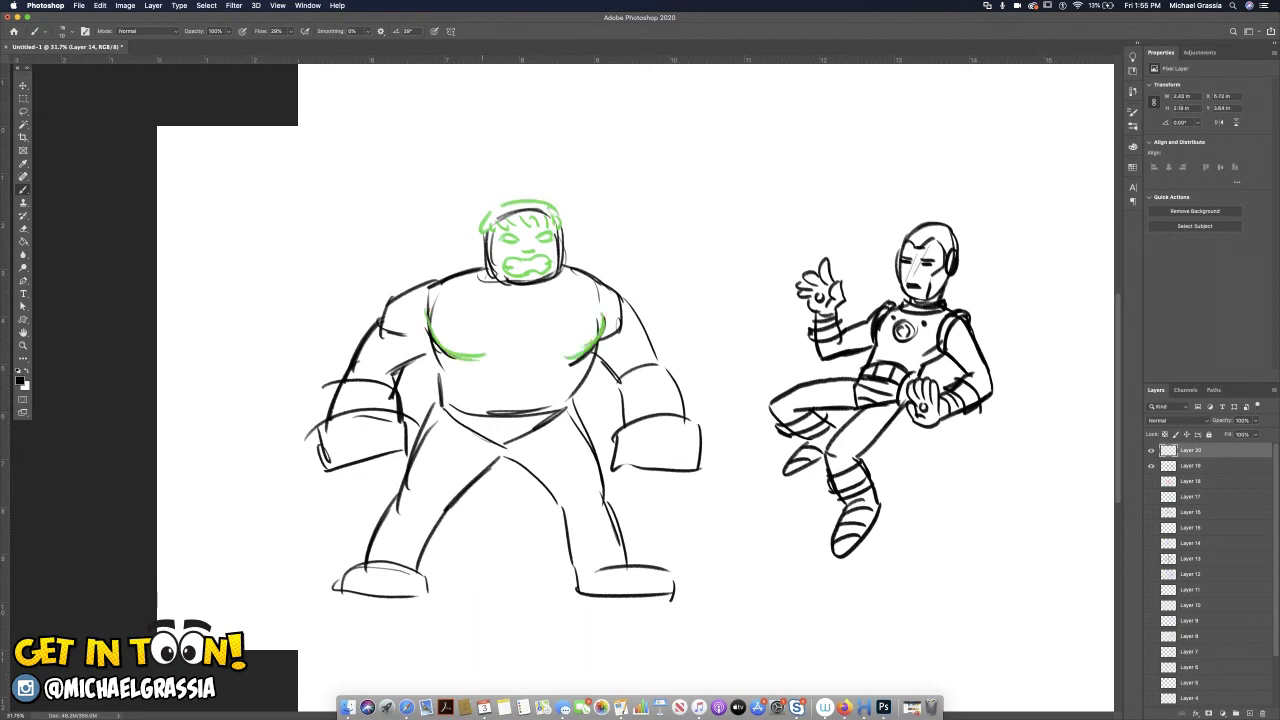
{"action": "left_click_drag", "start_coordinate": [434, 398], "coordinate": [582, 396]}
{"action": "mouse_move", "coordinate": [440, 402]}
{"action": "left_mouse_down"}
{"action": "mouse_move", "coordinate": [372, 516]}
{"action": "mouse_move", "coordinate": [434, 544]}
{"action": "mouse_move", "coordinate": [448, 508]}
{"action": "mouse_move", "coordinate": [502, 462]}
{"action": "mouse_move", "coordinate": [556, 494]}
{"action": "mouse_move", "coordinate": [576, 546]}
{"action": "mouse_move", "coordinate": [606, 540]}
{"action": "left_mouse_up"}
{"action": "left_click_drag", "start_coordinate": [586, 414], "coordinate": [632, 538]}
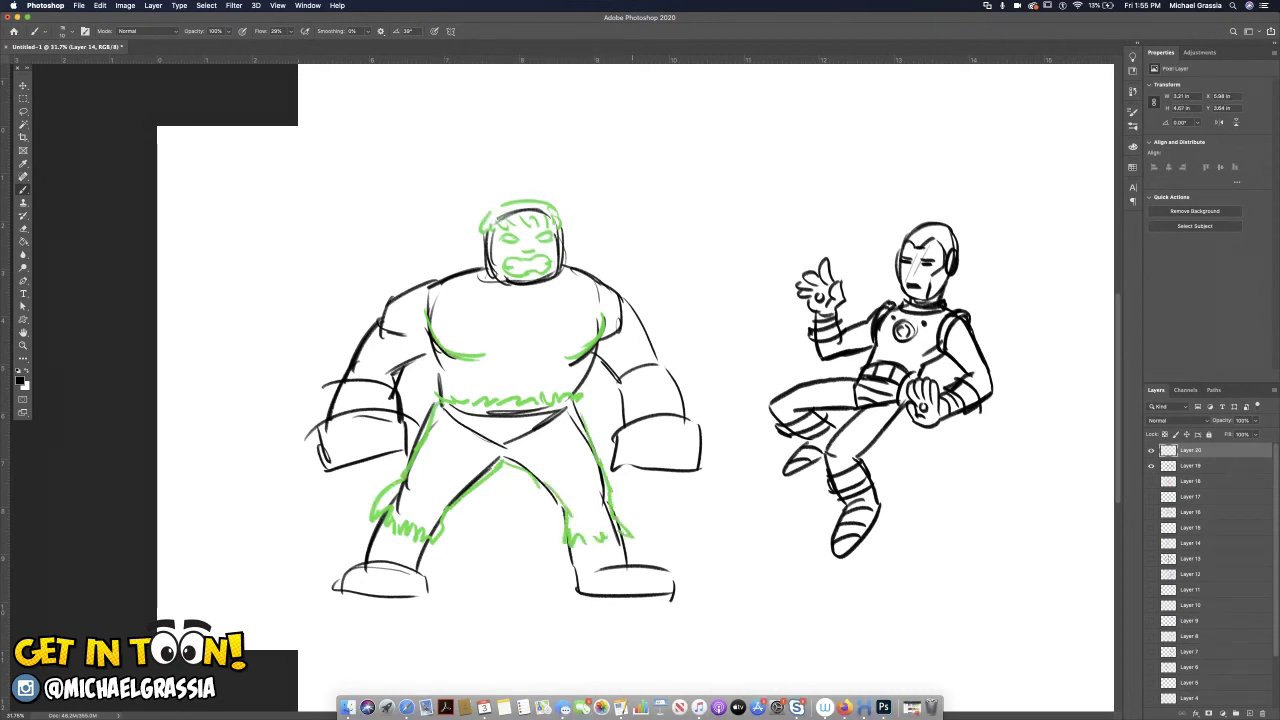
Draw bare toes in green on both of the bulky figure's feet.
{"action": "mouse_move", "coordinate": [404, 568]}
{"action": "left_mouse_down"}
{"action": "mouse_move", "coordinate": [405, 596]}
{"action": "mouse_move", "coordinate": [430, 574]}
{"action": "mouse_move", "coordinate": [428, 594]}
{"action": "mouse_move", "coordinate": [346, 590]}
{"action": "left_mouse_up"}
{"action": "mouse_move", "coordinate": [622, 592]}
{"action": "left_mouse_down"}
{"action": "mouse_move", "coordinate": [648, 598]}
{"action": "mouse_move", "coordinate": [646, 568]}
{"action": "mouse_move", "coordinate": [664, 592]}
{"action": "left_mouse_up"}
{"action": "left_click_drag", "start_coordinate": [666, 574], "coordinate": [686, 592]}
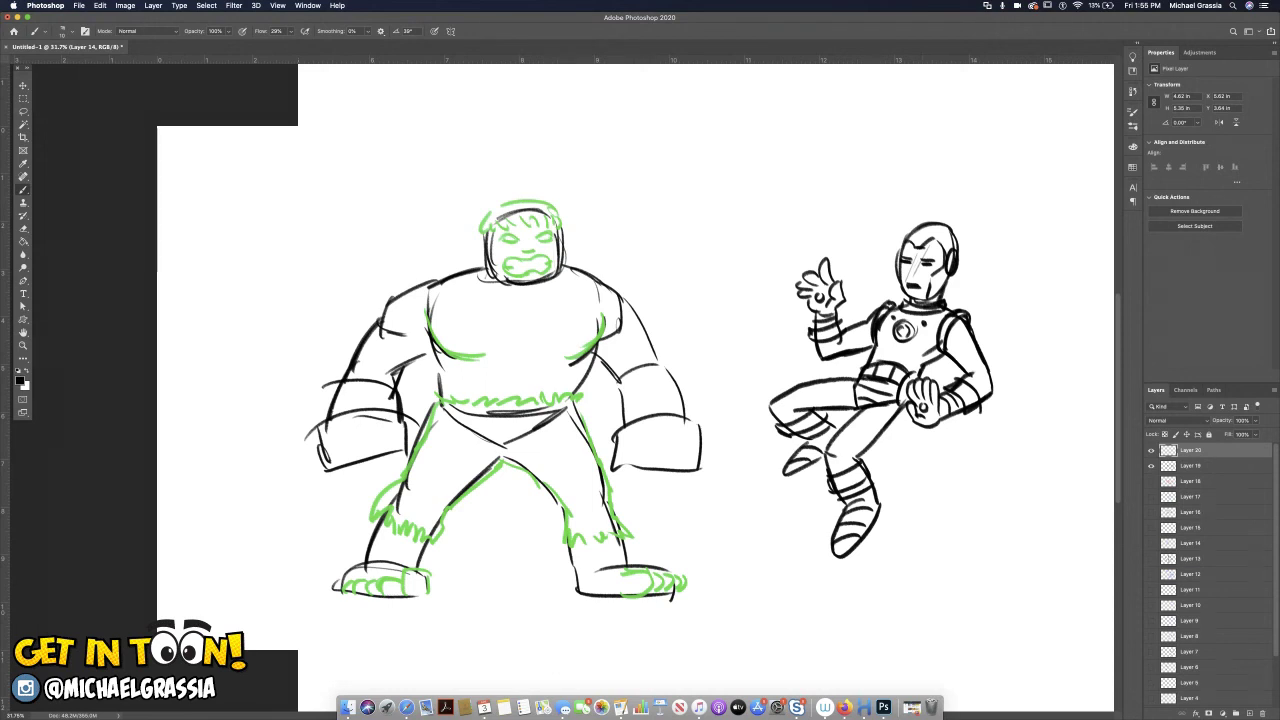
Hide the green detail layer, add a new layer and set the brush color to orange.
{"action": "left_click", "coordinate": [1151, 450]}
{"action": "left_click", "coordinate": [1249, 713]}
{"action": "left_click", "coordinate": [20, 380]}
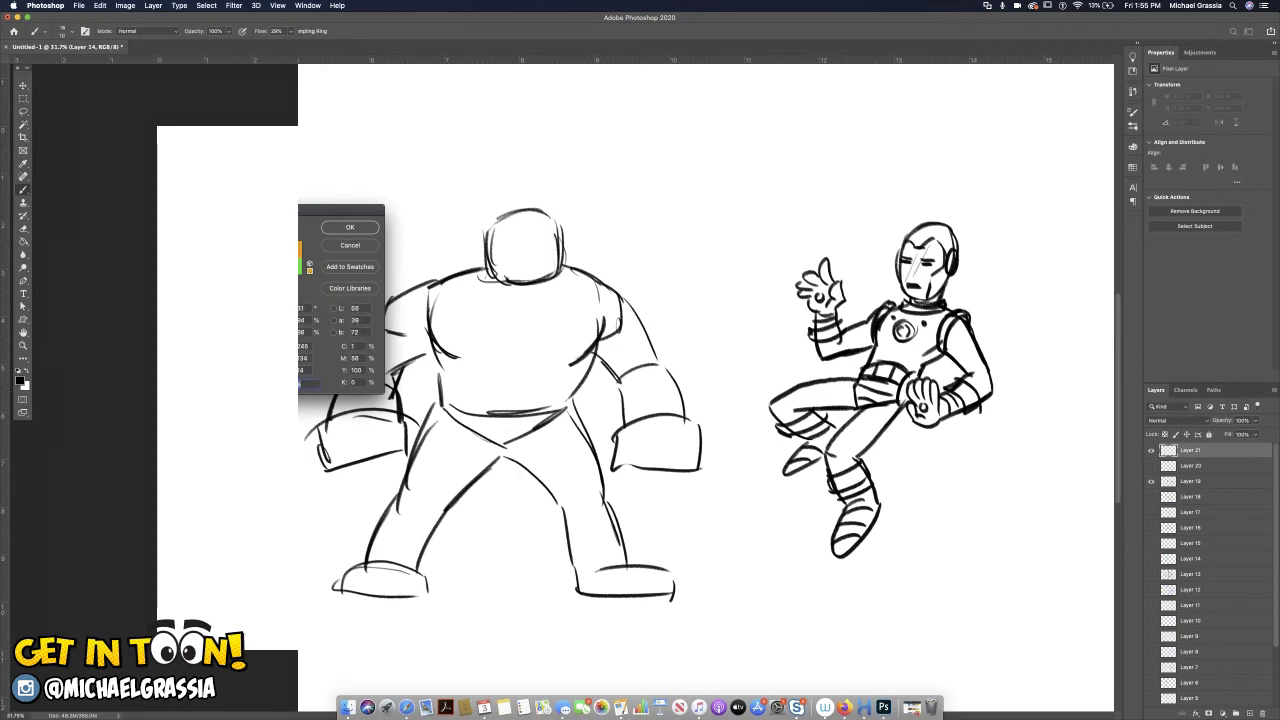
{"action": "key", "text": "Return"}
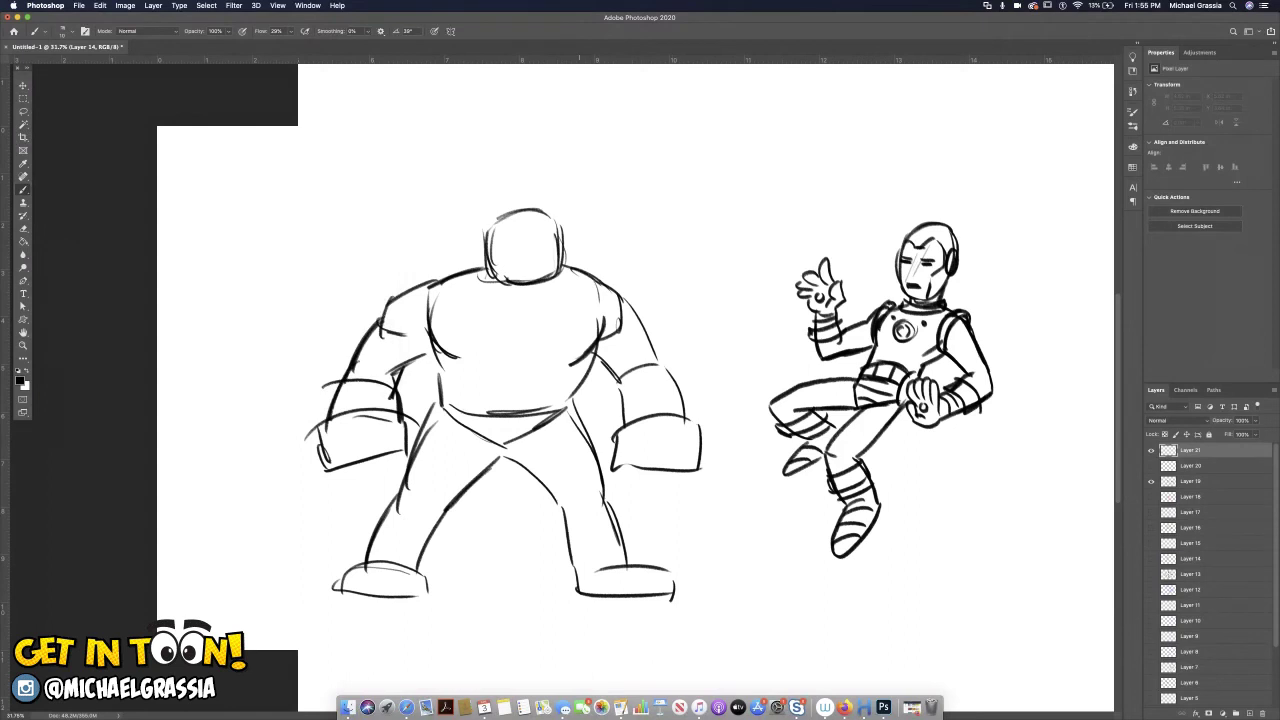
Draw a heavy-browed, frowning face and a pair of briefs in orange on the bulky figure.
{"action": "mouse_move", "coordinate": [486, 234]}
{"action": "left_mouse_down"}
{"action": "mouse_move", "coordinate": [559, 233]}
{"action": "mouse_move", "coordinate": [488, 232]}
{"action": "mouse_move", "coordinate": [548, 238]}
{"action": "mouse_move", "coordinate": [518, 258]}
{"action": "mouse_move", "coordinate": [554, 266]}
{"action": "mouse_move", "coordinate": [542, 276]}
{"action": "left_mouse_up"}
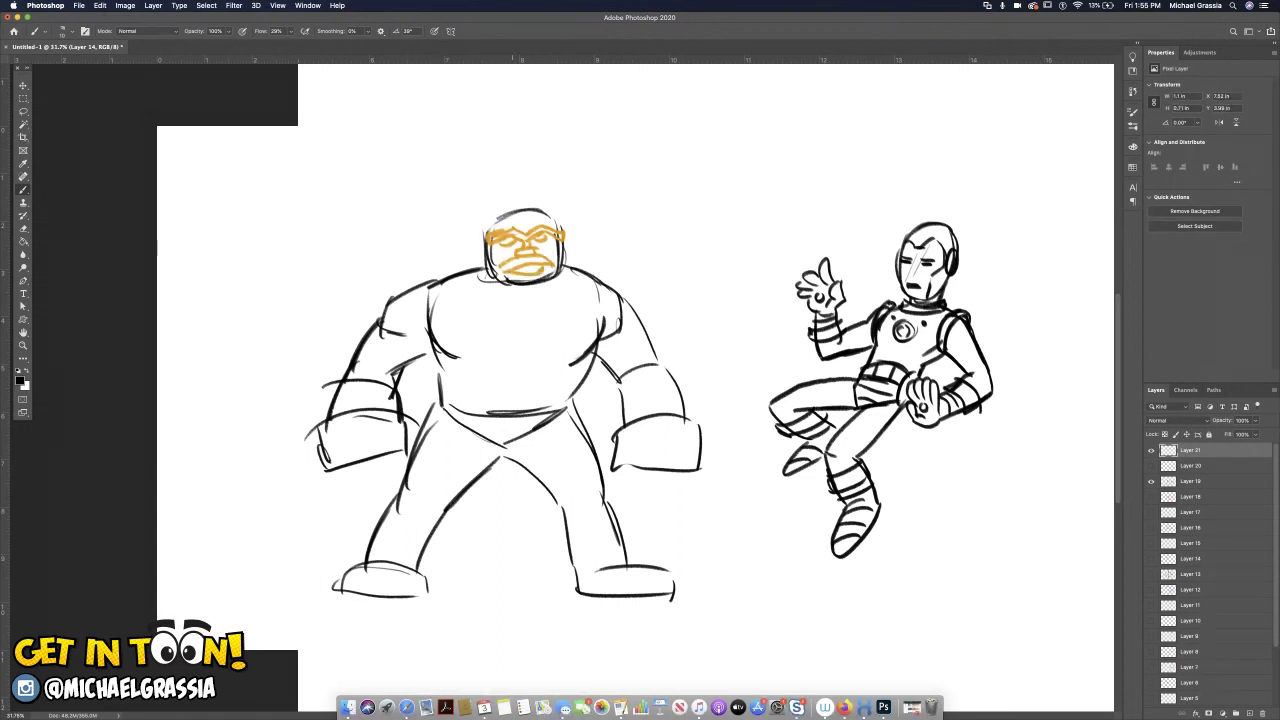
{"action": "mouse_move", "coordinate": [438, 410]}
{"action": "left_mouse_down"}
{"action": "mouse_move", "coordinate": [586, 400]}
{"action": "mouse_move", "coordinate": [430, 420]}
{"action": "mouse_move", "coordinate": [508, 456]}
{"action": "left_mouse_up"}
{"action": "left_click_drag", "start_coordinate": [578, 424], "coordinate": [508, 456]}
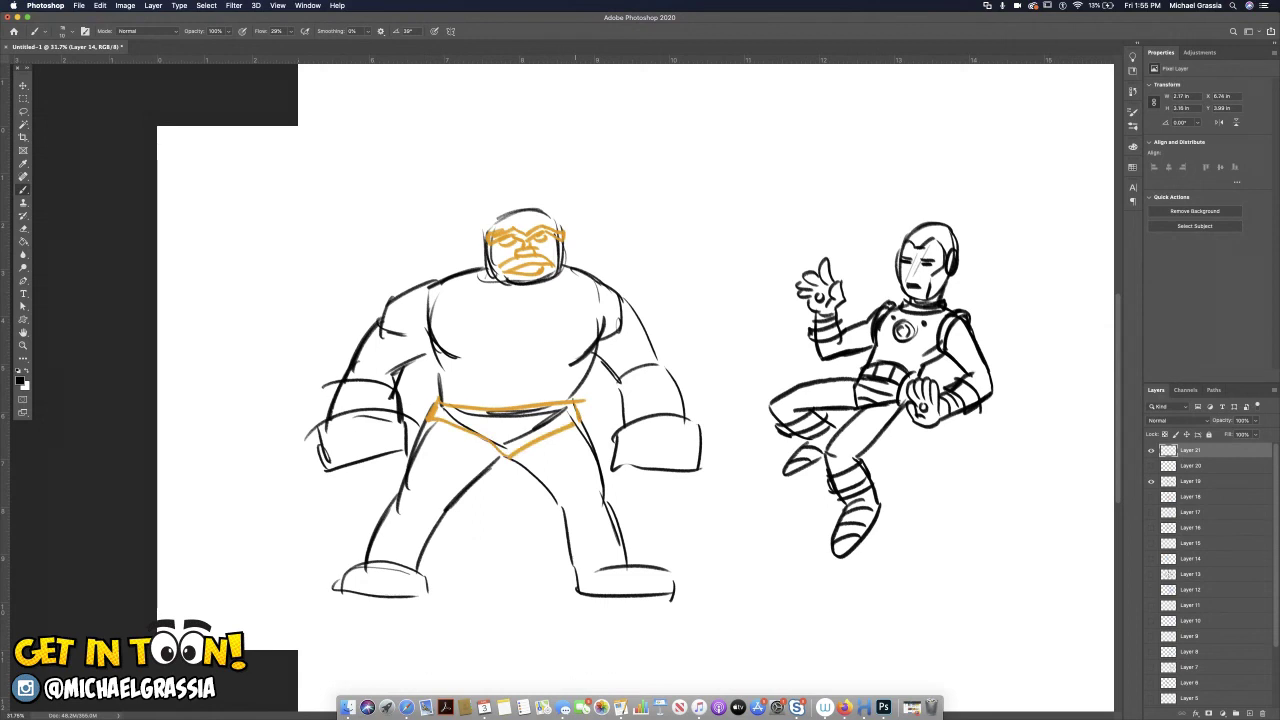
Draw orange rocky plates across the bulky figure's chest and one shoulder.
{"action": "mouse_move", "coordinate": [438, 312]}
{"action": "left_mouse_down"}
{"action": "mouse_move", "coordinate": [462, 283]}
{"action": "mouse_move", "coordinate": [492, 306]}
{"action": "left_mouse_up"}
{"action": "mouse_move", "coordinate": [472, 290]}
{"action": "left_mouse_down"}
{"action": "mouse_move", "coordinate": [533, 218]}
{"action": "mouse_move", "coordinate": [483, 290]}
{"action": "mouse_move", "coordinate": [520, 296]}
{"action": "left_mouse_up"}
{"action": "mouse_move", "coordinate": [494, 298]}
{"action": "left_mouse_down"}
{"action": "mouse_move", "coordinate": [496, 310]}
{"action": "mouse_move", "coordinate": [566, 308]}
{"action": "mouse_move", "coordinate": [604, 288]}
{"action": "mouse_move", "coordinate": [576, 270]}
{"action": "left_mouse_up"}
{"action": "mouse_move", "coordinate": [438, 320]}
{"action": "left_mouse_down"}
{"action": "mouse_move", "coordinate": [466, 340]}
{"action": "mouse_move", "coordinate": [490, 330]}
{"action": "left_mouse_up"}
{"action": "mouse_move", "coordinate": [492, 318]}
{"action": "left_mouse_down"}
{"action": "mouse_move", "coordinate": [506, 338]}
{"action": "mouse_move", "coordinate": [482, 352]}
{"action": "mouse_move", "coordinate": [508, 342]}
{"action": "left_mouse_up"}
{"action": "mouse_move", "coordinate": [508, 344]}
{"action": "left_mouse_down"}
{"action": "mouse_move", "coordinate": [514, 320]}
{"action": "mouse_move", "coordinate": [512, 338]}
{"action": "left_mouse_up"}
{"action": "mouse_move", "coordinate": [516, 336]}
{"action": "left_mouse_down"}
{"action": "mouse_move", "coordinate": [516, 318]}
{"action": "mouse_move", "coordinate": [524, 352]}
{"action": "mouse_move", "coordinate": [584, 350]}
{"action": "mouse_move", "coordinate": [548, 318]}
{"action": "left_mouse_up"}
{"action": "mouse_move", "coordinate": [542, 322]}
{"action": "left_mouse_down"}
{"action": "mouse_move", "coordinate": [550, 306]}
{"action": "mouse_move", "coordinate": [558, 350]}
{"action": "mouse_move", "coordinate": [594, 316]}
{"action": "mouse_move", "coordinate": [622, 322]}
{"action": "mouse_move", "coordinate": [606, 326]}
{"action": "left_mouse_up"}
{"action": "left_click_drag", "start_coordinate": [604, 290], "coordinate": [622, 326]}
{"action": "left_click_drag", "start_coordinate": [622, 334], "coordinate": [636, 308]}
Extend the orange rocky plates over the other shoulder, its upper arm and the abdomen.
{"action": "left_click_drag", "start_coordinate": [426, 286], "coordinate": [412, 288]}
{"action": "left_click_drag", "start_coordinate": [420, 290], "coordinate": [388, 316]}
{"action": "mouse_move", "coordinate": [408, 306]}
{"action": "left_mouse_down"}
{"action": "mouse_move", "coordinate": [430, 334]}
{"action": "mouse_move", "coordinate": [364, 337]}
{"action": "left_mouse_up"}
{"action": "left_click_drag", "start_coordinate": [390, 333], "coordinate": [368, 362]}
{"action": "mouse_move", "coordinate": [366, 349]}
{"action": "left_mouse_down"}
{"action": "mouse_move", "coordinate": [358, 359]}
{"action": "mouse_move", "coordinate": [384, 369]}
{"action": "left_mouse_up"}
{"action": "mouse_move", "coordinate": [398, 342]}
{"action": "left_mouse_down"}
{"action": "mouse_move", "coordinate": [386, 364]}
{"action": "mouse_move", "coordinate": [414, 354]}
{"action": "mouse_move", "coordinate": [466, 382]}
{"action": "mouse_move", "coordinate": [490, 366]}
{"action": "left_mouse_up"}
{"action": "mouse_move", "coordinate": [490, 356]}
{"action": "left_mouse_down"}
{"action": "mouse_move", "coordinate": [498, 380]}
{"action": "mouse_move", "coordinate": [530, 386]}
{"action": "mouse_move", "coordinate": [566, 370]}
{"action": "left_mouse_up"}
{"action": "mouse_move", "coordinate": [560, 358]}
{"action": "left_mouse_down"}
{"action": "mouse_move", "coordinate": [586, 378]}
{"action": "mouse_move", "coordinate": [519, 398]}
{"action": "mouse_move", "coordinate": [477, 391]}
{"action": "mouse_move", "coordinate": [490, 403]}
{"action": "left_mouse_up"}
{"action": "mouse_move", "coordinate": [509, 389]}
{"action": "left_mouse_down"}
{"action": "mouse_move", "coordinate": [491, 403]}
{"action": "mouse_move", "coordinate": [450, 402]}
{"action": "mouse_move", "coordinate": [449, 388]}
{"action": "left_mouse_up"}
{"action": "left_click_drag", "start_coordinate": [446, 390], "coordinate": [448, 378]}
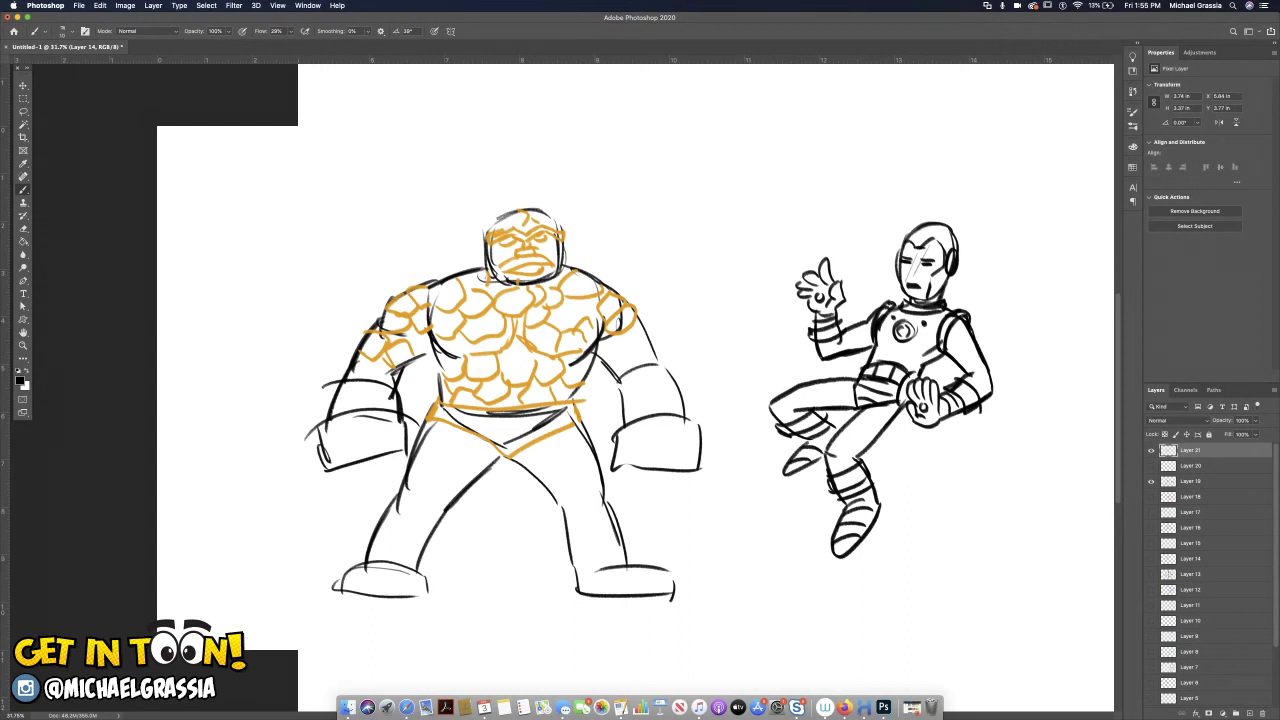
Hide the bulky figure's base layer and orange detail layer, and add a new empty layer.
{"action": "left_click", "coordinate": [1151, 481]}
{"action": "left_click", "coordinate": [1151, 450]}
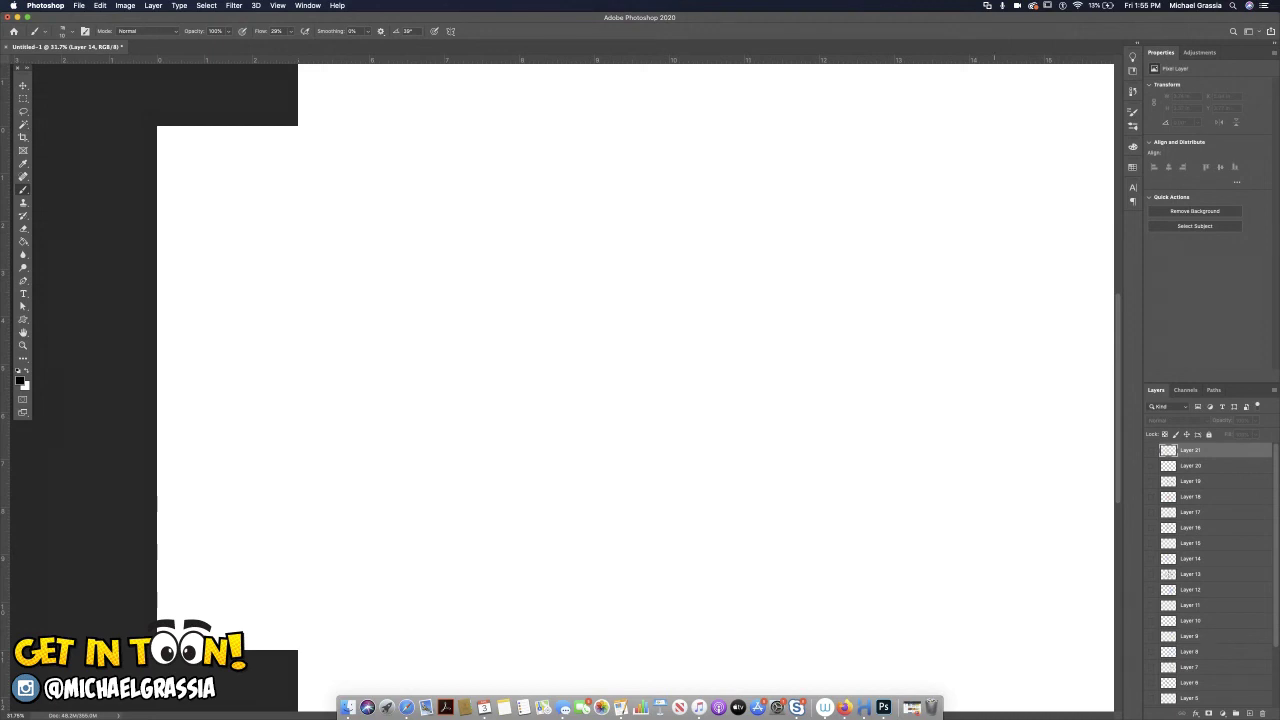
{"action": "key", "text": "alt+shift+super+n"}
Sketch a tapered, boxy head with neck lines in black near the upper part of the empty canvas.
{"action": "left_click_drag", "start_coordinate": [415, 164], "coordinate": [451, 153]}
{"action": "left_click_drag", "start_coordinate": [410, 171], "coordinate": [454, 155]}
{"action": "left_click_drag", "start_coordinate": [415, 173], "coordinate": [429, 236]}
{"action": "mouse_move", "coordinate": [416, 187]}
{"action": "left_mouse_down"}
{"action": "mouse_move", "coordinate": [434, 234]}
{"action": "mouse_move", "coordinate": [466, 208]}
{"action": "left_mouse_up"}
{"action": "mouse_move", "coordinate": [456, 162]}
{"action": "left_mouse_down"}
{"action": "mouse_move", "coordinate": [466, 212]}
{"action": "mouse_move", "coordinate": [428, 238]}
{"action": "left_mouse_up"}
Sketch a tilted torso tapering to the waist, with neck and shoulder lines joining it to the boxy head.
{"action": "mouse_move", "coordinate": [398, 260]}
{"action": "left_mouse_down"}
{"action": "mouse_move", "coordinate": [524, 224]}
{"action": "mouse_move", "coordinate": [518, 306]}
{"action": "mouse_move", "coordinate": [434, 312]}
{"action": "mouse_move", "coordinate": [446, 318]}
{"action": "mouse_move", "coordinate": [436, 358]}
{"action": "mouse_move", "coordinate": [498, 362]}
{"action": "left_mouse_up"}
{"action": "left_click_drag", "start_coordinate": [534, 258], "coordinate": [498, 358]}
{"action": "left_click_drag", "start_coordinate": [532, 280], "coordinate": [505, 352]}
{"action": "left_click_drag", "start_coordinate": [528, 234], "coordinate": [509, 332]}
{"action": "left_click_drag", "start_coordinate": [465, 188], "coordinate": [486, 230]}
{"action": "mouse_move", "coordinate": [464, 187]}
{"action": "left_mouse_down"}
{"action": "mouse_move", "coordinate": [476, 214]}
{"action": "mouse_move", "coordinate": [388, 266]}
{"action": "left_mouse_up"}
{"action": "left_click_drag", "start_coordinate": [472, 216], "coordinate": [514, 226]}
Sketch one arm bent across the torso and the other stretched out to the side with glove lines.
{"action": "left_click_drag", "start_coordinate": [402, 256], "coordinate": [326, 314]}
{"action": "left_click_drag", "start_coordinate": [340, 340], "coordinate": [392, 322]}
{"action": "mouse_move", "coordinate": [494, 234]}
{"action": "left_mouse_down"}
{"action": "mouse_move", "coordinate": [500, 246]}
{"action": "mouse_move", "coordinate": [528, 210]}
{"action": "mouse_move", "coordinate": [642, 182]}
{"action": "left_mouse_up"}
{"action": "mouse_move", "coordinate": [534, 256]}
{"action": "left_mouse_down"}
{"action": "mouse_move", "coordinate": [590, 232]}
{"action": "mouse_move", "coordinate": [578, 236]}
{"action": "left_mouse_up"}
{"action": "mouse_move", "coordinate": [582, 192]}
{"action": "left_mouse_down"}
{"action": "mouse_move", "coordinate": [574, 234]}
{"action": "mouse_move", "coordinate": [602, 230]}
{"action": "left_mouse_up"}
{"action": "left_click_drag", "start_coordinate": [582, 194], "coordinate": [668, 174]}
{"action": "left_click_drag", "start_coordinate": [590, 236], "coordinate": [734, 160]}
{"action": "left_click_drag", "start_coordinate": [736, 164], "coordinate": [702, 194]}
{"action": "left_click_drag", "start_coordinate": [338, 324], "coordinate": [392, 311]}
Sketch a curved belt and trunks at the waist, with both legs sweeping diagonally down and back.
{"action": "mouse_move", "coordinate": [330, 312]}
{"action": "left_mouse_down"}
{"action": "mouse_move", "coordinate": [318, 366]}
{"action": "mouse_move", "coordinate": [428, 330]}
{"action": "mouse_move", "coordinate": [446, 294]}
{"action": "mouse_move", "coordinate": [426, 340]}
{"action": "mouse_move", "coordinate": [500, 334]}
{"action": "left_mouse_up"}
{"action": "mouse_move", "coordinate": [508, 334]}
{"action": "left_mouse_down"}
{"action": "mouse_move", "coordinate": [456, 342]}
{"action": "mouse_move", "coordinate": [454, 362]}
{"action": "mouse_move", "coordinate": [514, 358]}
{"action": "left_mouse_up"}
{"action": "left_click_drag", "start_coordinate": [514, 338], "coordinate": [504, 352]}
{"action": "left_click_drag", "start_coordinate": [430, 344], "coordinate": [424, 374]}
{"action": "mouse_move", "coordinate": [422, 354]}
{"action": "left_mouse_down"}
{"action": "mouse_move", "coordinate": [452, 394]}
{"action": "mouse_move", "coordinate": [392, 444]}
{"action": "mouse_move", "coordinate": [382, 416]}
{"action": "mouse_move", "coordinate": [394, 394]}
{"action": "left_mouse_up"}
{"action": "left_click_drag", "start_coordinate": [390, 408], "coordinate": [301, 463]}
{"action": "left_click_drag", "start_coordinate": [298, 486], "coordinate": [390, 442]}
{"action": "mouse_move", "coordinate": [502, 368]}
{"action": "left_mouse_down"}
{"action": "mouse_move", "coordinate": [506, 380]}
{"action": "mouse_move", "coordinate": [452, 427]}
{"action": "mouse_move", "coordinate": [371, 467]}
{"action": "left_mouse_up"}
{"action": "left_click_drag", "start_coordinate": [381, 463], "coordinate": [329, 491]}
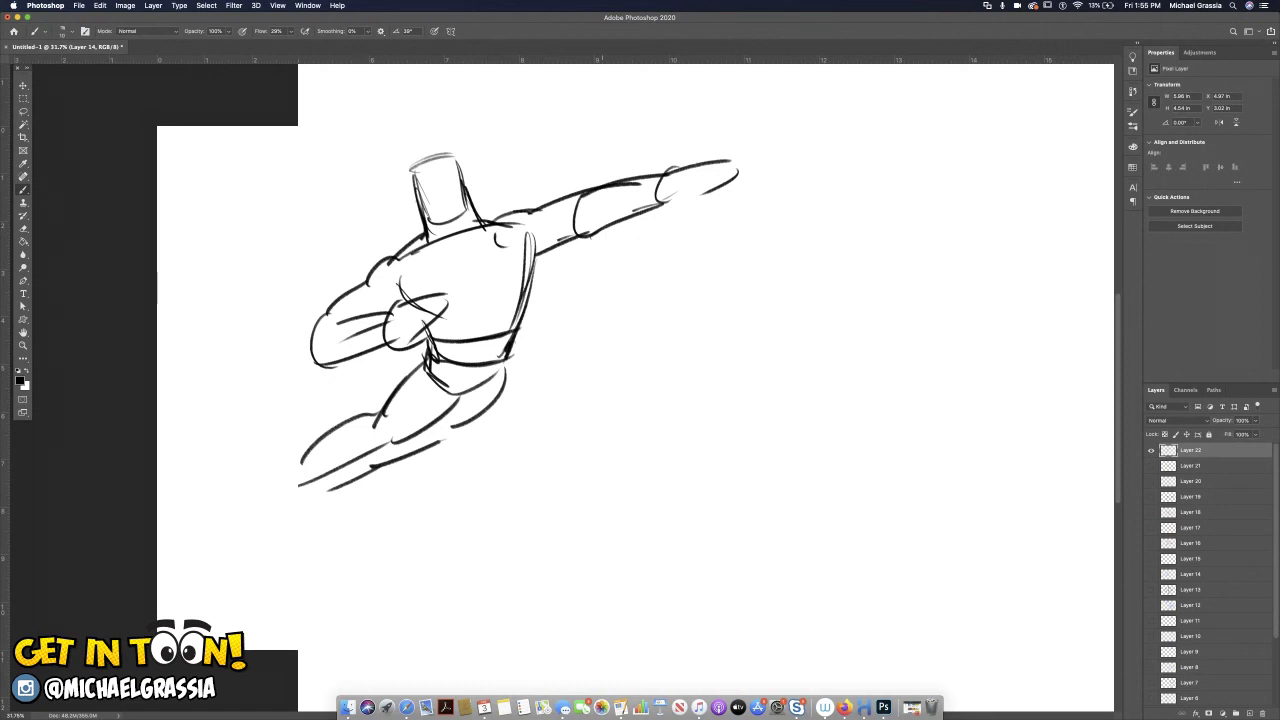
Beside the figure, sketch a tilted belt design with a framed rectangular buckle and narrow oval rings along it.
{"action": "left_click_drag", "start_coordinate": [560, 368], "coordinate": [716, 349]}
{"action": "mouse_move", "coordinate": [556, 374]}
{"action": "left_mouse_down"}
{"action": "mouse_move", "coordinate": [557, 405]}
{"action": "mouse_move", "coordinate": [728, 380]}
{"action": "left_mouse_up"}
{"action": "left_click_drag", "start_coordinate": [570, 405], "coordinate": [733, 378]}
{"action": "left_click_drag", "start_coordinate": [619, 365], "coordinate": [621, 397]}
{"action": "mouse_move", "coordinate": [683, 354]}
{"action": "left_mouse_down"}
{"action": "mouse_move", "coordinate": [684, 387]}
{"action": "mouse_move", "coordinate": [632, 391]}
{"action": "mouse_move", "coordinate": [678, 363]}
{"action": "mouse_move", "coordinate": [679, 384]}
{"action": "left_mouse_up"}
{"action": "left_click_drag", "start_coordinate": [590, 355], "coordinate": [592, 404]}
{"action": "left_click_drag", "start_coordinate": [598, 357], "coordinate": [598, 408]}
{"action": "left_click_drag", "start_coordinate": [556, 358], "coordinate": [556, 414]}
{"action": "left_click_drag", "start_coordinate": [701, 344], "coordinate": [708, 392]}
{"action": "left_click_drag", "start_coordinate": [737, 333], "coordinate": [734, 386]}
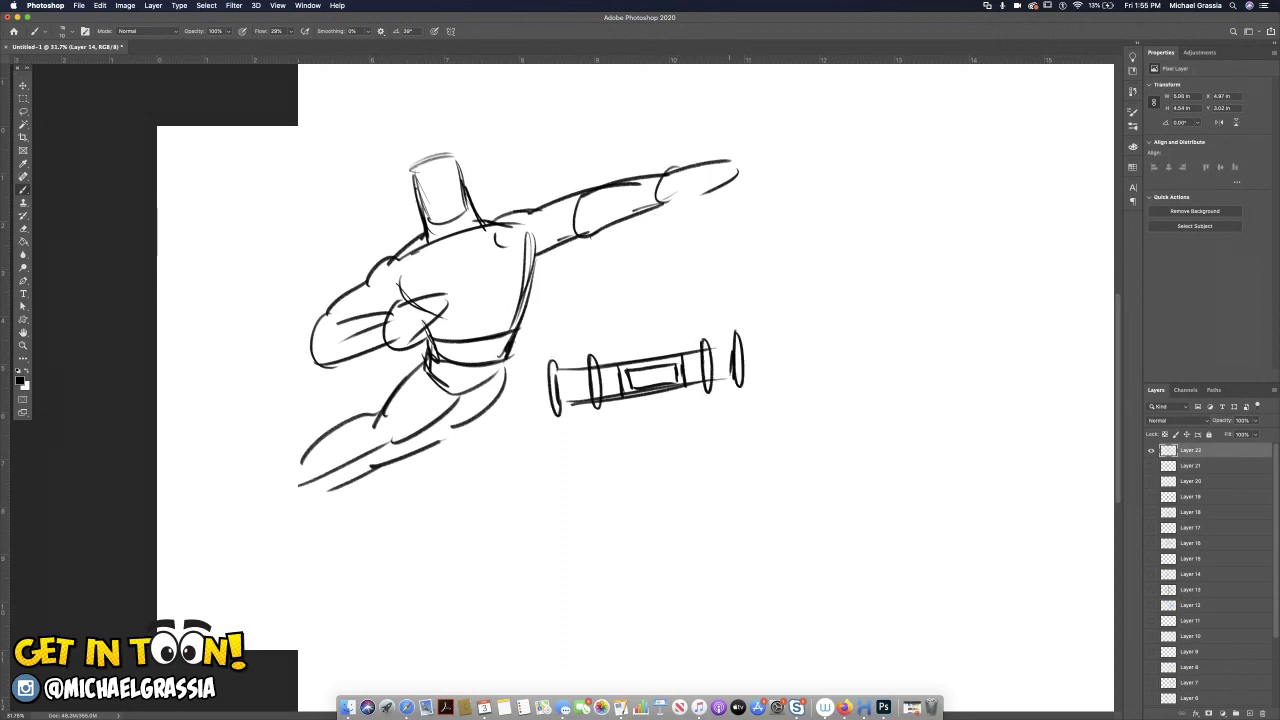
Below the first belt, sketch a flat belt variation divided into sections by vertical lines.
{"action": "mouse_move", "coordinate": [558, 448]}
{"action": "left_mouse_down"}
{"action": "mouse_move", "coordinate": [726, 431]}
{"action": "mouse_move", "coordinate": [559, 486]}
{"action": "mouse_move", "coordinate": [746, 457]}
{"action": "left_mouse_up"}
{"action": "left_click_drag", "start_coordinate": [596, 475], "coordinate": [745, 450]}
{"action": "left_click_drag", "start_coordinate": [630, 441], "coordinate": [630, 471]}
{"action": "left_click_drag", "start_coordinate": [686, 431], "coordinate": [686, 463]}
{"action": "left_click_drag", "start_coordinate": [589, 451], "coordinate": [585, 472]}
{"action": "left_click_drag", "start_coordinate": [715, 429], "coordinate": [715, 456]}
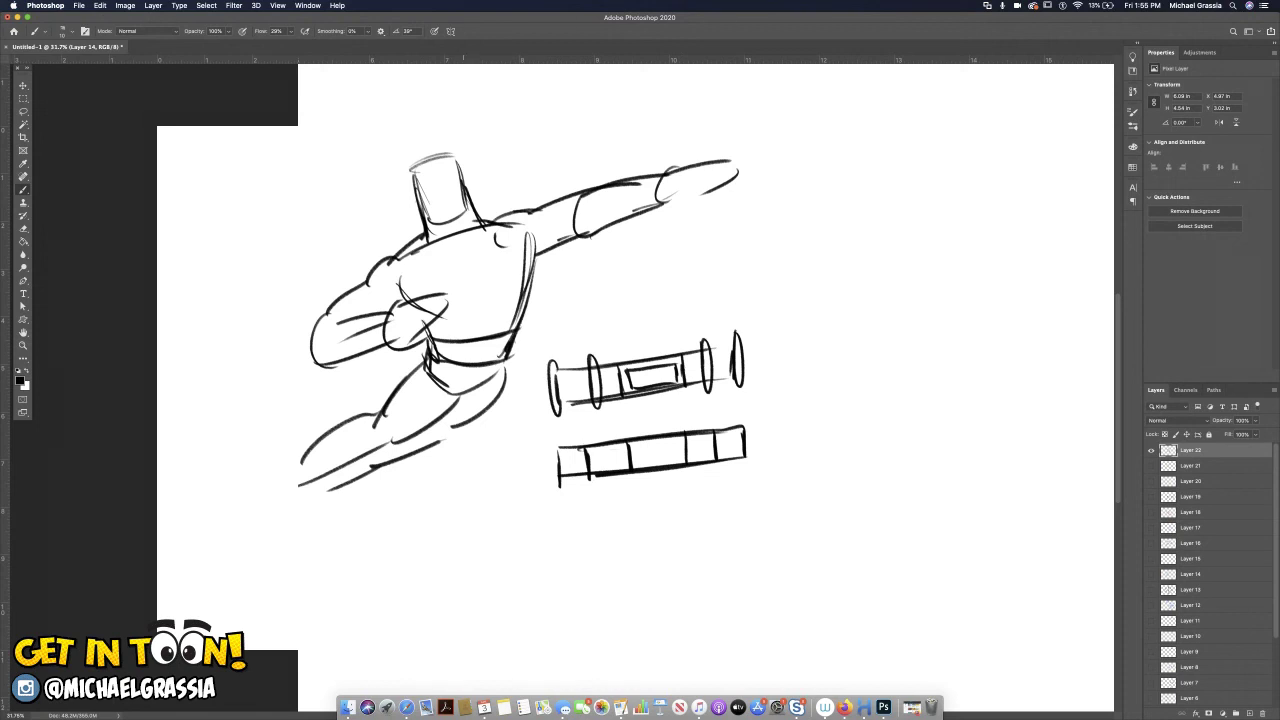
Below the flat belt, sketch a third belt variation made of boxy 3D pouches joined by narrow straps.
{"action": "mouse_move", "coordinate": [575, 515]}
{"action": "left_mouse_down"}
{"action": "mouse_move", "coordinate": [605, 512]}
{"action": "mouse_move", "coordinate": [551, 522]}
{"action": "mouse_move", "coordinate": [597, 514]}
{"action": "mouse_move", "coordinate": [555, 572]}
{"action": "left_mouse_up"}
{"action": "mouse_move", "coordinate": [584, 520]}
{"action": "left_mouse_down"}
{"action": "mouse_move", "coordinate": [585, 580]}
{"action": "mouse_move", "coordinate": [604, 572]}
{"action": "left_mouse_up"}
{"action": "mouse_move", "coordinate": [604, 528]}
{"action": "left_mouse_down"}
{"action": "mouse_move", "coordinate": [628, 528]}
{"action": "mouse_move", "coordinate": [630, 568]}
{"action": "left_mouse_up"}
{"action": "mouse_move", "coordinate": [624, 512]}
{"action": "left_mouse_down"}
{"action": "mouse_move", "coordinate": [660, 509]}
{"action": "mouse_move", "coordinate": [666, 560]}
{"action": "left_mouse_up"}
{"action": "left_click_drag", "start_coordinate": [665, 516], "coordinate": [666, 577]}
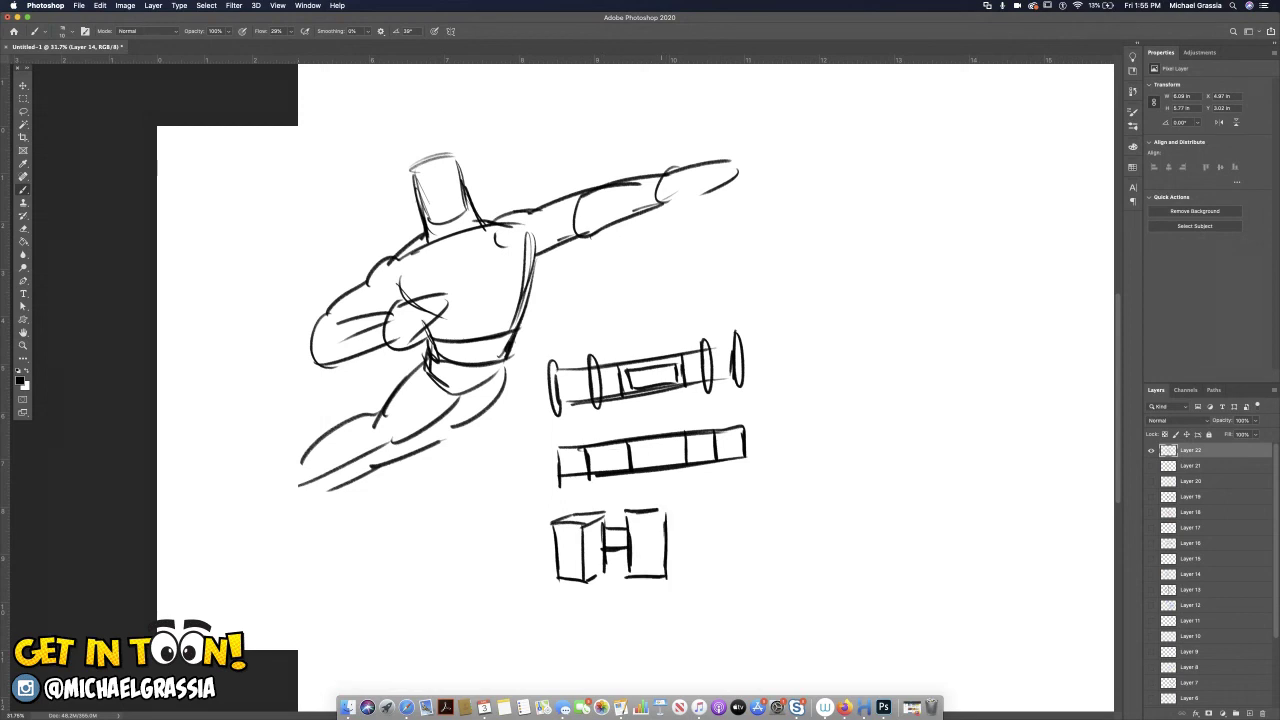
{"action": "mouse_move", "coordinate": [608, 518]}
{"action": "left_mouse_down"}
{"action": "mouse_move", "coordinate": [668, 518]}
{"action": "mouse_move", "coordinate": [622, 584]}
{"action": "mouse_move", "coordinate": [671, 580]}
{"action": "left_mouse_up"}
{"action": "left_click_drag", "start_coordinate": [658, 513], "coordinate": [656, 576]}
{"action": "mouse_move", "coordinate": [653, 518]}
{"action": "left_mouse_down"}
{"action": "mouse_move", "coordinate": [664, 510]}
{"action": "mouse_move", "coordinate": [667, 576]}
{"action": "left_mouse_up"}
{"action": "mouse_move", "coordinate": [668, 524]}
{"action": "left_mouse_down"}
{"action": "mouse_move", "coordinate": [693, 520]}
{"action": "mouse_move", "coordinate": [691, 543]}
{"action": "left_mouse_up"}
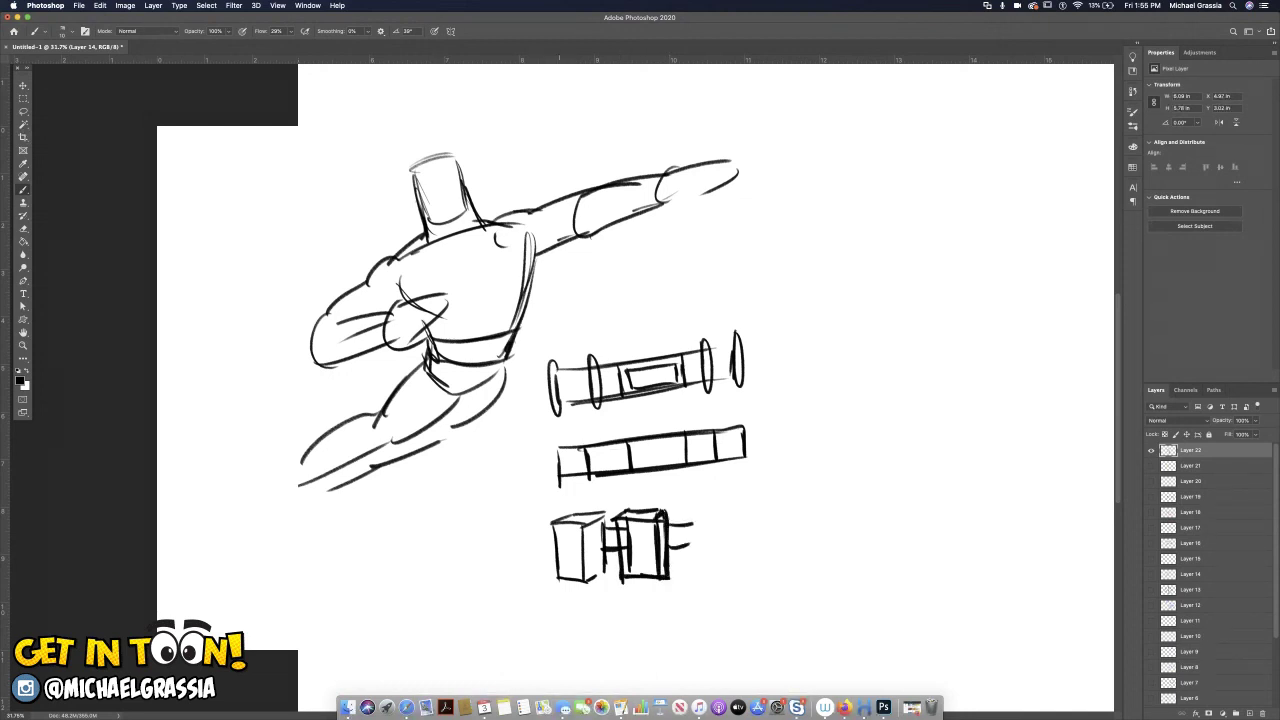
{"action": "mouse_move", "coordinate": [557, 538]}
{"action": "left_mouse_down"}
{"action": "mouse_move", "coordinate": [568, 551]}
{"action": "mouse_move", "coordinate": [606, 521]}
{"action": "mouse_move", "coordinate": [576, 550]}
{"action": "left_mouse_up"}
{"action": "left_click_drag", "start_coordinate": [777, 441], "coordinate": [774, 461]}
Hide the dynamic pose and belt sketches, and show the bulky figure's base layer with its orange rock details.
{"action": "key", "text": "super+"}
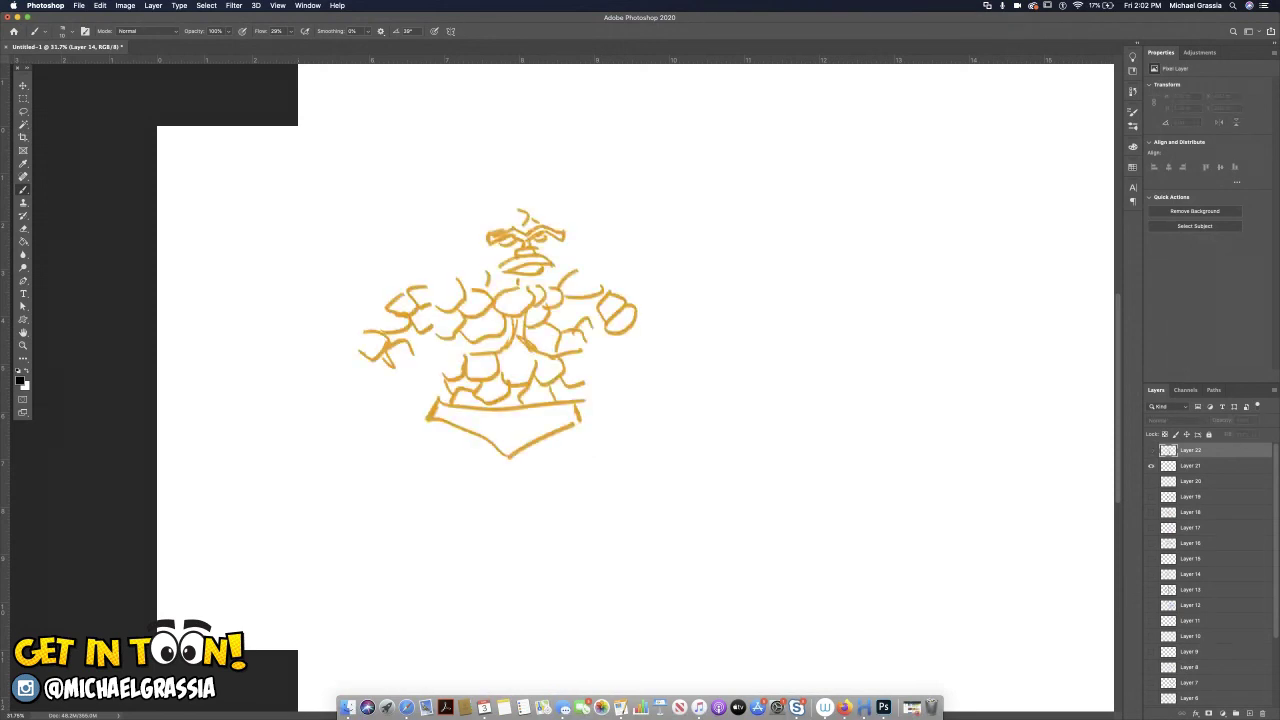
{"action": "left_click", "coordinate": [1151, 481]}
{"action": "left_click", "coordinate": [1151, 496]}
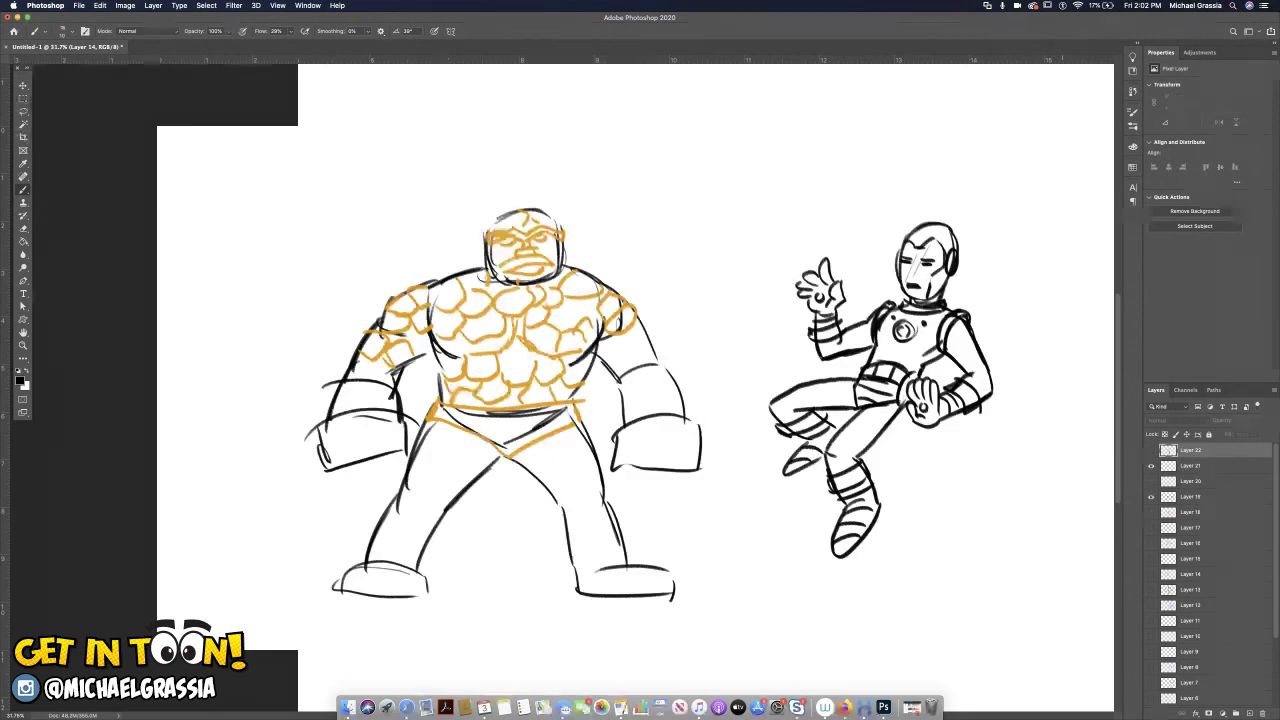
{"action": "left_click", "coordinate": [657, 360]}
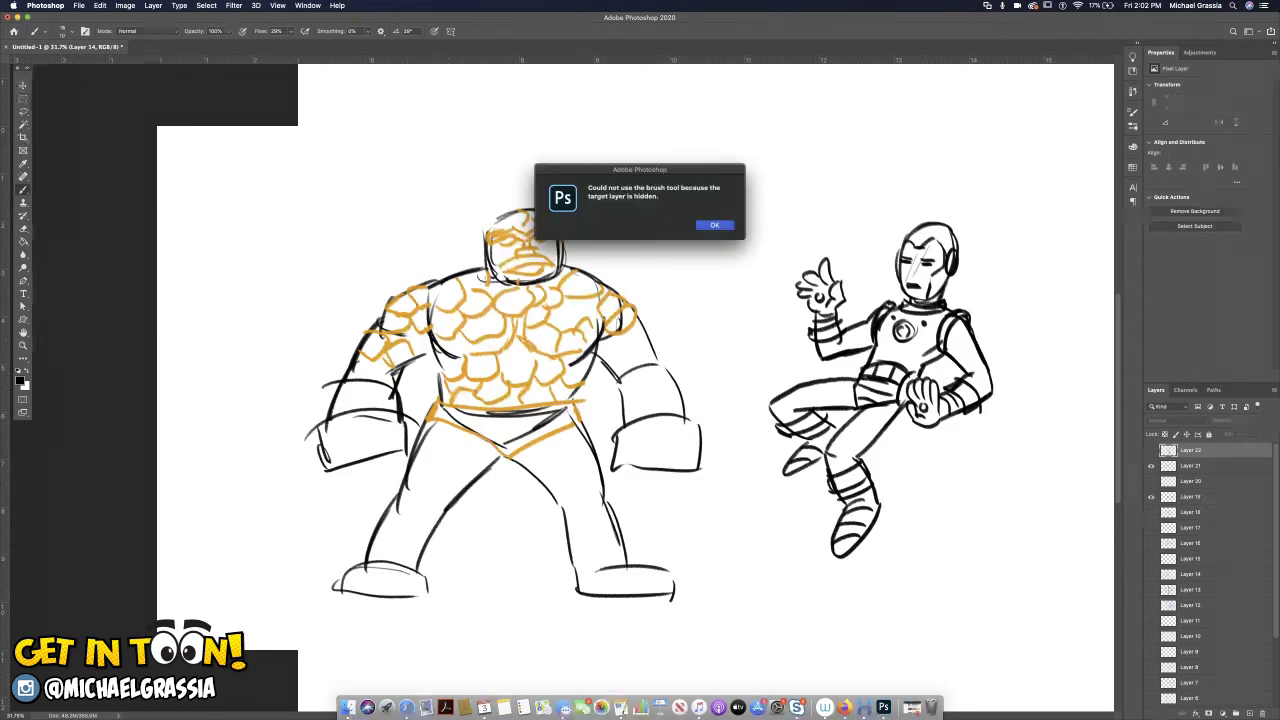
{"action": "key", "text": "Return"}
Hide the bulky figure's orange detail layer and add a new empty layer above it.
{"action": "left_click", "coordinate": [1210, 496]}
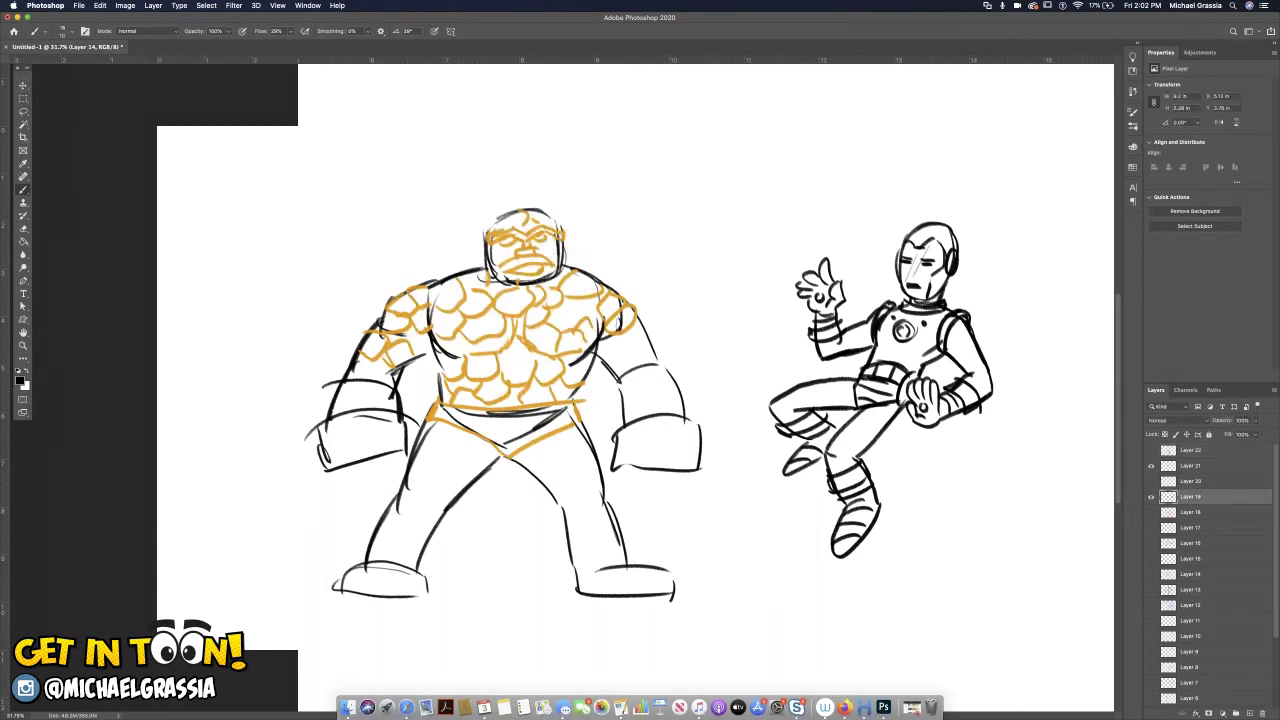
{"action": "left_click", "coordinate": [1210, 465]}
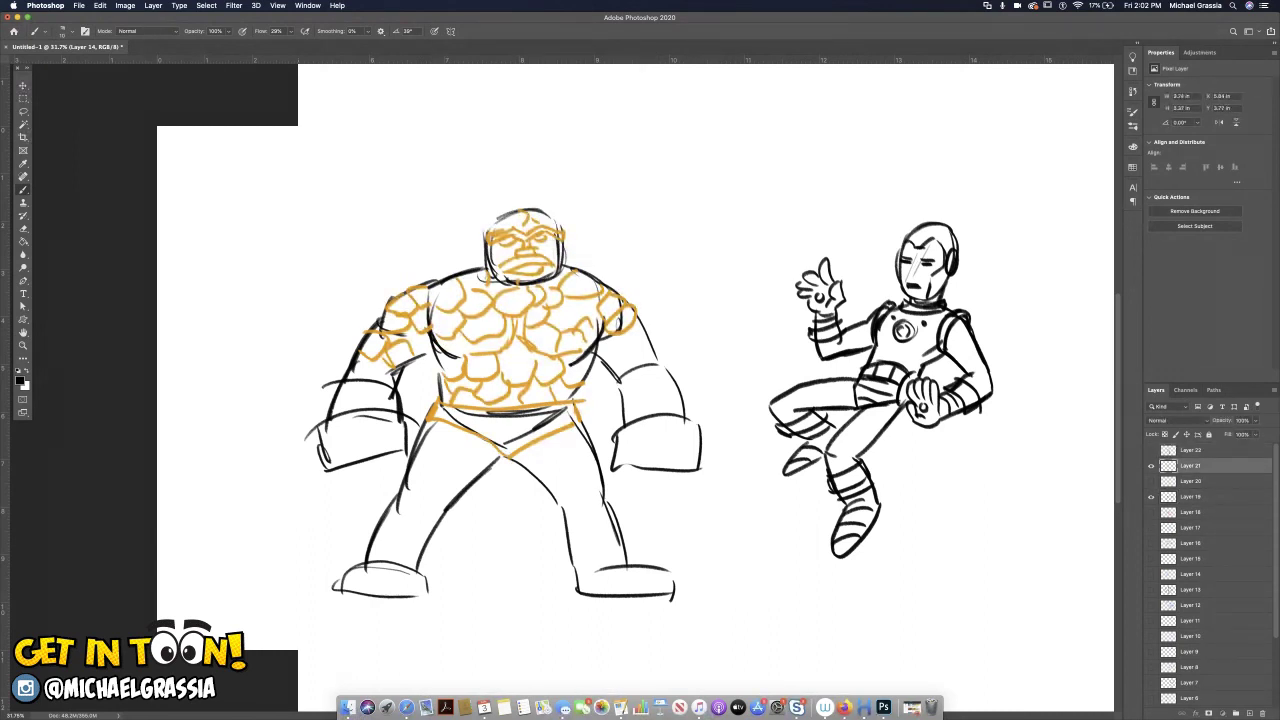
{"action": "left_click", "coordinate": [1210, 496]}
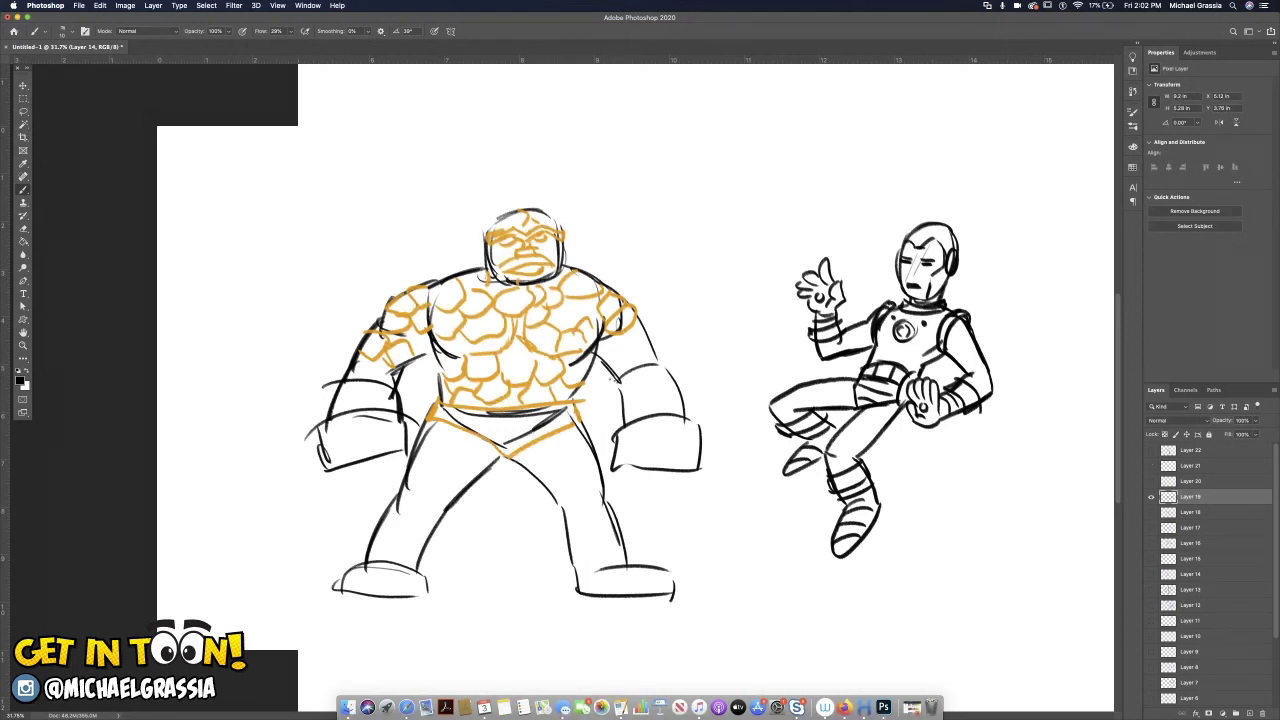
{"action": "left_click", "coordinate": [1151, 465]}
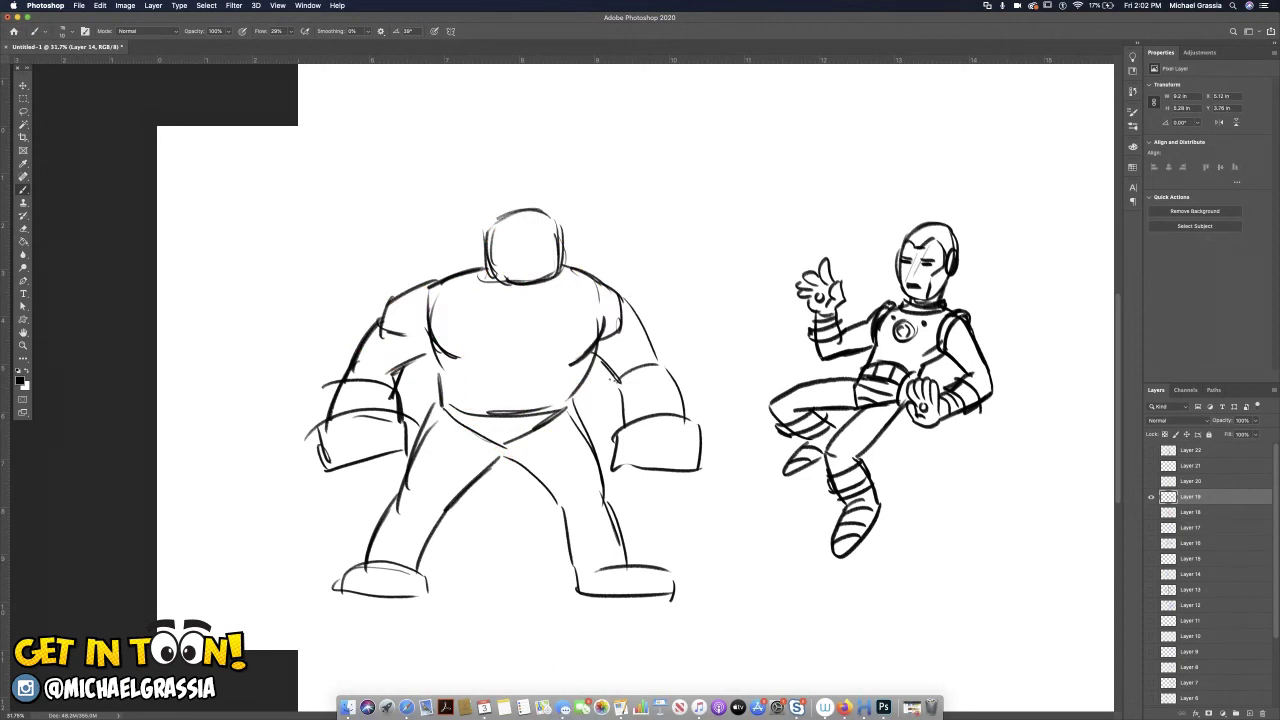
{"action": "left_click", "coordinate": [1215, 465]}
{"action": "left_click", "coordinate": [1250, 713]}
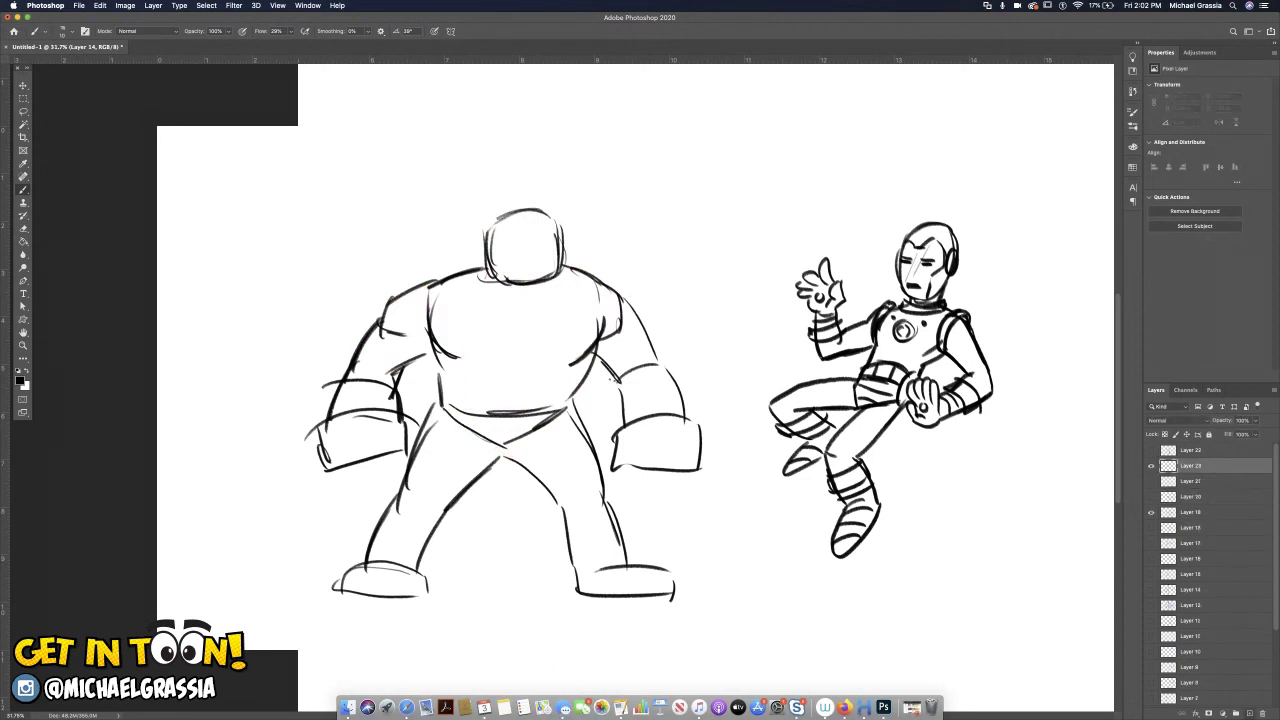
Set the brush color to red and sketch a V-shaped neckline with buttons on the bulky figure's chest.
{"action": "left_click", "coordinate": [20, 380]}
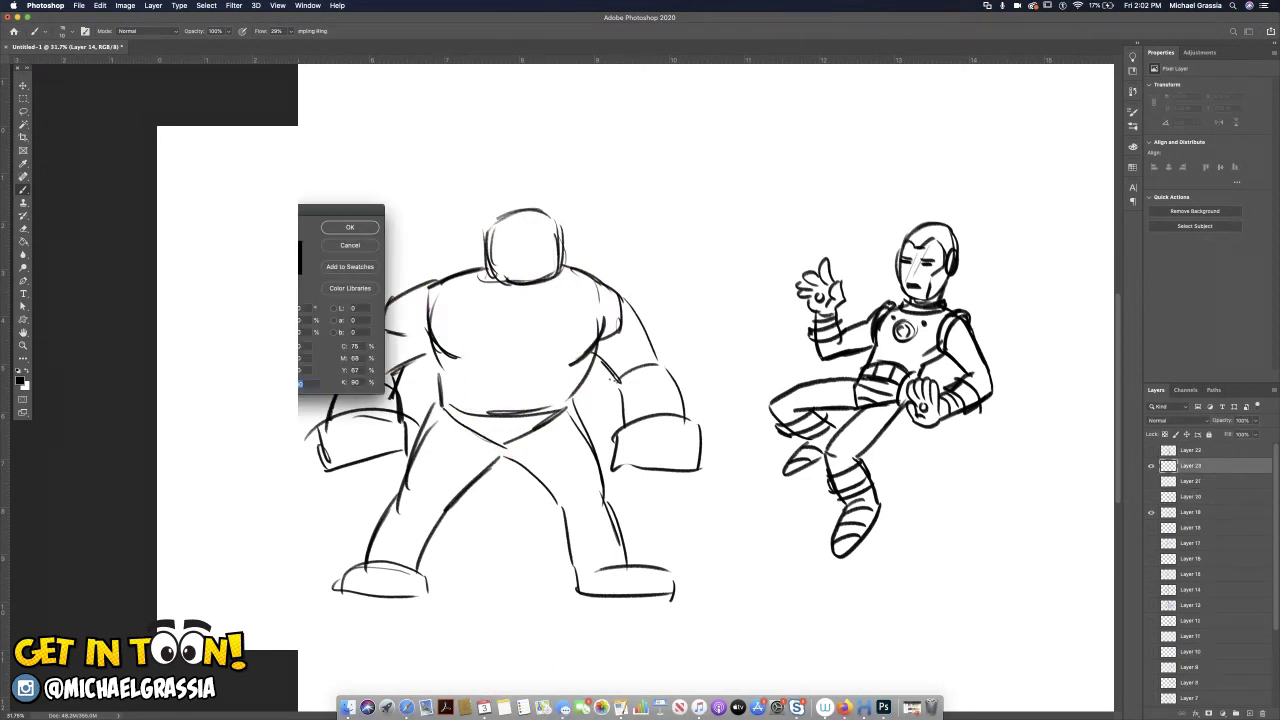
{"action": "left_click", "coordinate": [349, 227]}
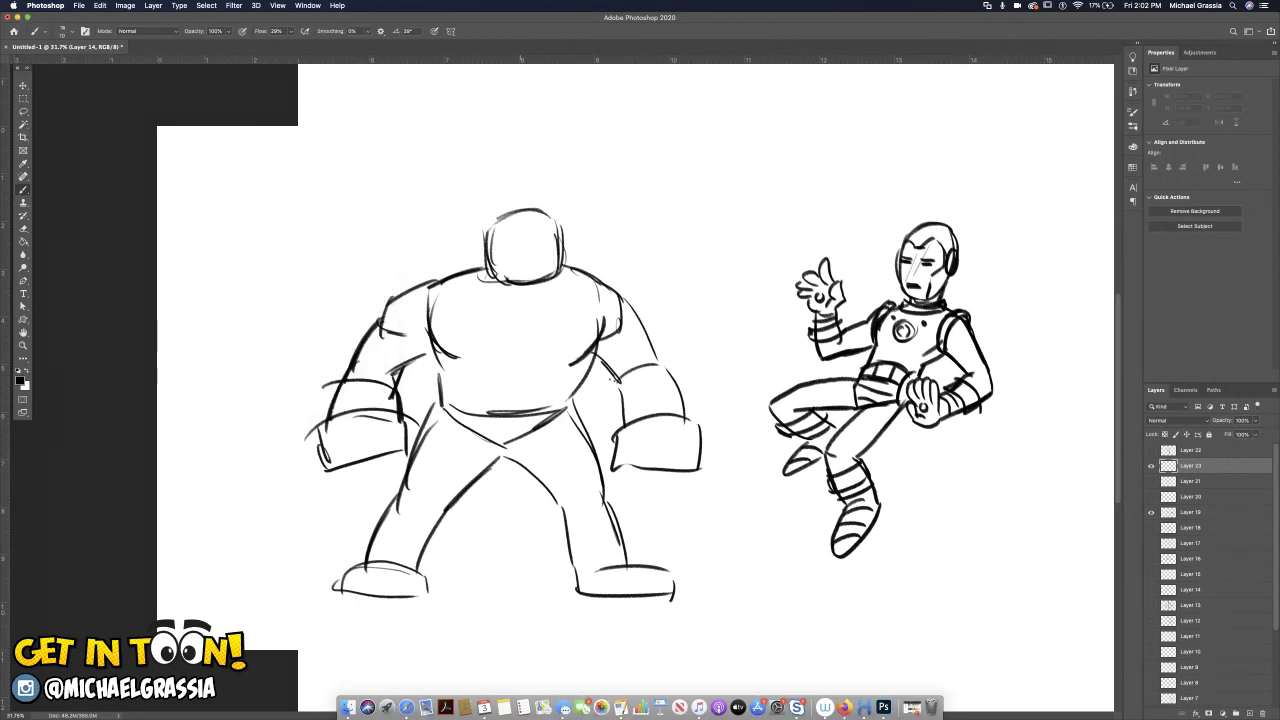
{"action": "left_click_drag", "start_coordinate": [488, 276], "coordinate": [524, 342]}
{"action": "mouse_move", "coordinate": [562, 266]}
{"action": "left_mouse_down"}
{"action": "mouse_move", "coordinate": [532, 336]}
{"action": "mouse_move", "coordinate": [476, 388]}
{"action": "mouse_move", "coordinate": [478, 362]}
{"action": "mouse_move", "coordinate": [546, 354]}
{"action": "left_mouse_up"}
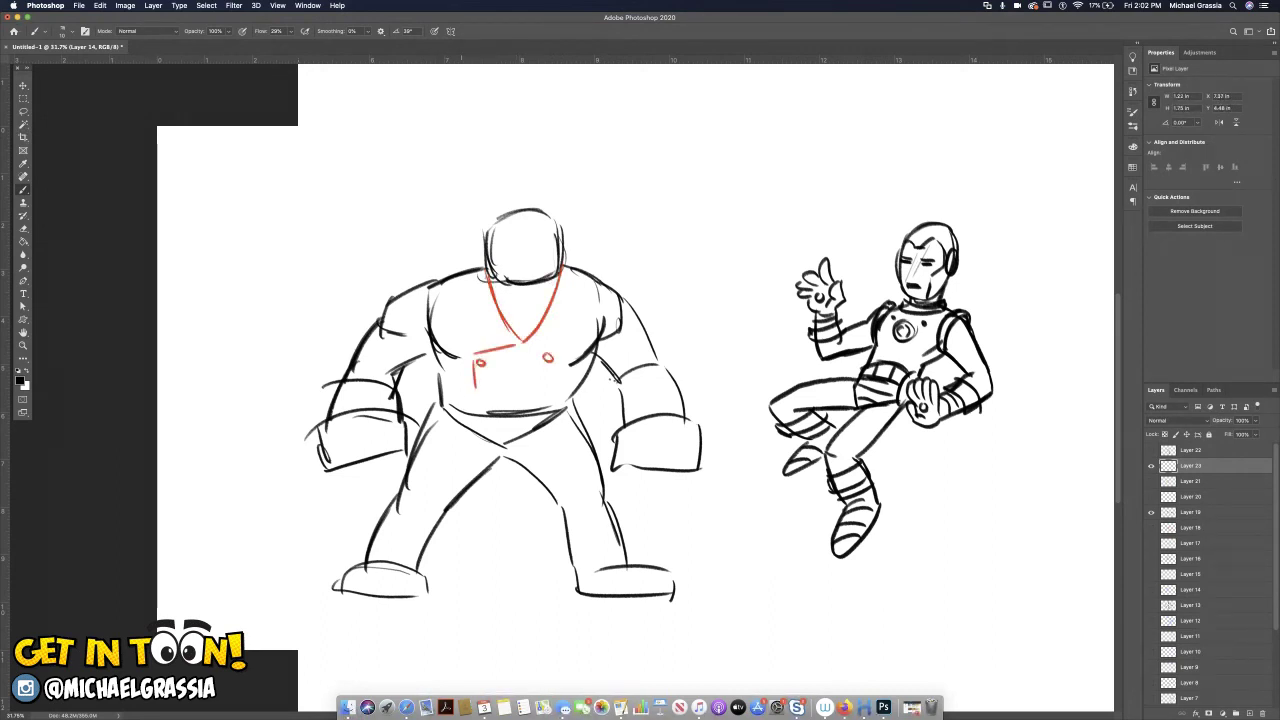
{"action": "left_click_drag", "start_coordinate": [550, 401], "coordinate": [558, 393]}
Draw the vest's sides and lower hem in red, with a rolled sleeve cuff and a knotted tie.
{"action": "mouse_move", "coordinate": [438, 350]}
{"action": "left_mouse_down"}
{"action": "mouse_move", "coordinate": [427, 418]}
{"action": "mouse_move", "coordinate": [505, 434]}
{"action": "left_mouse_up"}
{"action": "mouse_move", "coordinate": [450, 431]}
{"action": "left_mouse_down"}
{"action": "mouse_move", "coordinate": [506, 438]}
{"action": "mouse_move", "coordinate": [515, 419]}
{"action": "mouse_move", "coordinate": [489, 419]}
{"action": "mouse_move", "coordinate": [499, 439]}
{"action": "mouse_move", "coordinate": [602, 417]}
{"action": "mouse_move", "coordinate": [588, 420]}
{"action": "left_mouse_up"}
{"action": "left_click_drag", "start_coordinate": [583, 383], "coordinate": [585, 415]}
{"action": "left_click_drag", "start_coordinate": [593, 353], "coordinate": [585, 397]}
{"action": "mouse_move", "coordinate": [328, 406]}
{"action": "left_mouse_down"}
{"action": "mouse_move", "coordinate": [410, 390]}
{"action": "mouse_move", "coordinate": [364, 372]}
{"action": "left_mouse_up"}
{"action": "mouse_move", "coordinate": [500, 282]}
{"action": "left_mouse_down"}
{"action": "mouse_move", "coordinate": [514, 324]}
{"action": "mouse_move", "coordinate": [547, 310]}
{"action": "left_mouse_up"}
{"action": "mouse_move", "coordinate": [538, 280]}
{"action": "left_mouse_down"}
{"action": "mouse_move", "coordinate": [552, 296]}
{"action": "mouse_move", "coordinate": [530, 316]}
{"action": "left_mouse_up"}
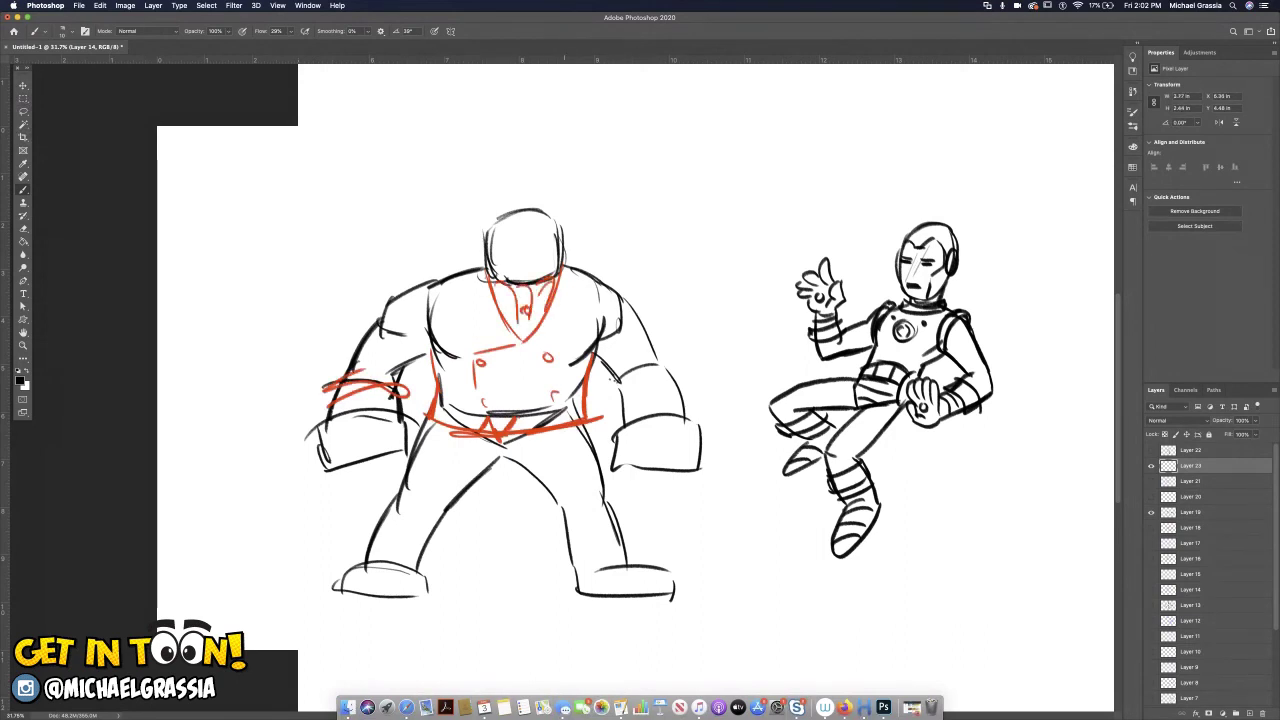
Outline the head in red and draw striped trousers with ankle cuffs over both legs.
{"action": "mouse_move", "coordinate": [488, 272]}
{"action": "left_mouse_down"}
{"action": "mouse_move", "coordinate": [543, 225]}
{"action": "mouse_move", "coordinate": [524, 212]}
{"action": "mouse_move", "coordinate": [564, 265]}
{"action": "left_mouse_up"}
{"action": "left_click_drag", "start_coordinate": [553, 222], "coordinate": [514, 212]}
{"action": "mouse_move", "coordinate": [396, 496]}
{"action": "left_mouse_down"}
{"action": "mouse_move", "coordinate": [367, 548]}
{"action": "mouse_move", "coordinate": [427, 560]}
{"action": "left_mouse_up"}
{"action": "mouse_move", "coordinate": [522, 462]}
{"action": "left_mouse_down"}
{"action": "mouse_move", "coordinate": [561, 550]}
{"action": "mouse_move", "coordinate": [631, 558]}
{"action": "left_mouse_up"}
{"action": "left_click_drag", "start_coordinate": [597, 450], "coordinate": [630, 542]}
{"action": "mouse_move", "coordinate": [437, 438]}
{"action": "left_mouse_down"}
{"action": "mouse_move", "coordinate": [376, 551]}
{"action": "mouse_move", "coordinate": [404, 550]}
{"action": "left_mouse_up"}
{"action": "left_click_drag", "start_coordinate": [478, 442], "coordinate": [442, 510]}
{"action": "left_click_drag", "start_coordinate": [548, 442], "coordinate": [588, 556]}
{"action": "left_click_drag", "start_coordinate": [562, 438], "coordinate": [598, 548]}
{"action": "left_click_drag", "start_coordinate": [579, 438], "coordinate": [611, 522]}
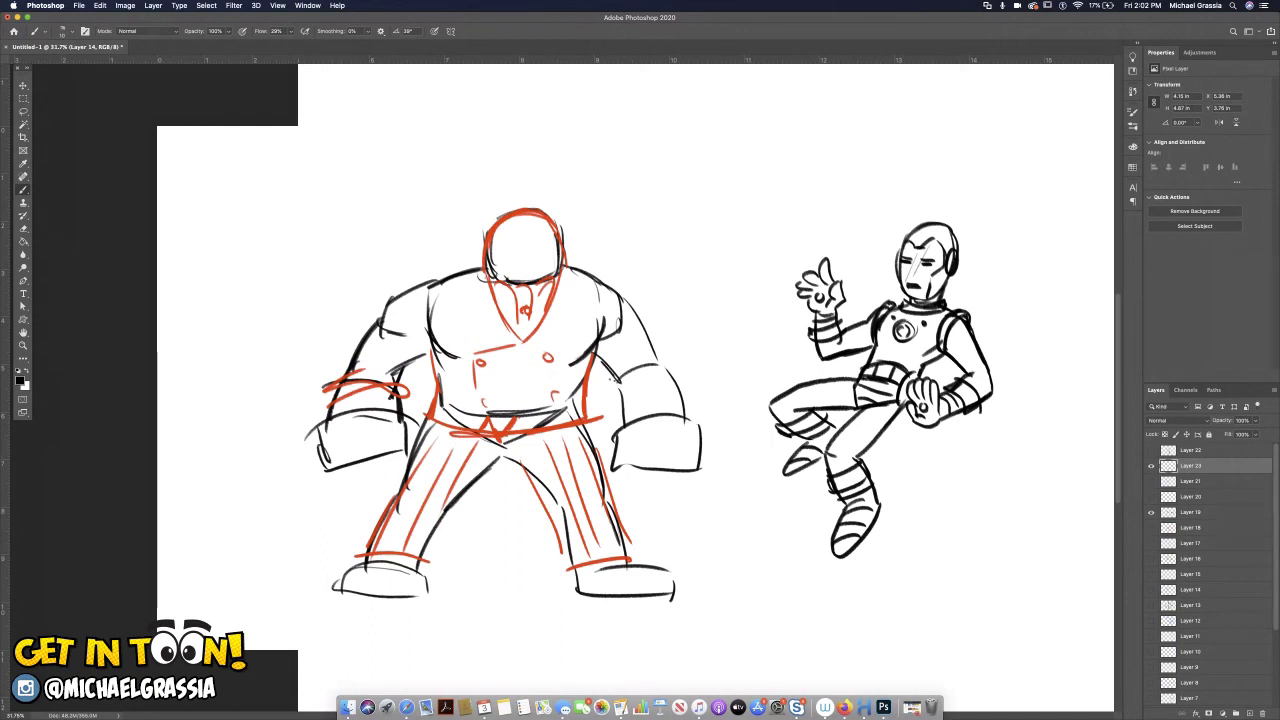
Hide the suit layer and, on a new layer, sketch a red face and one front panel of an open jacket.
{"action": "left_click", "coordinate": [1151, 465]}
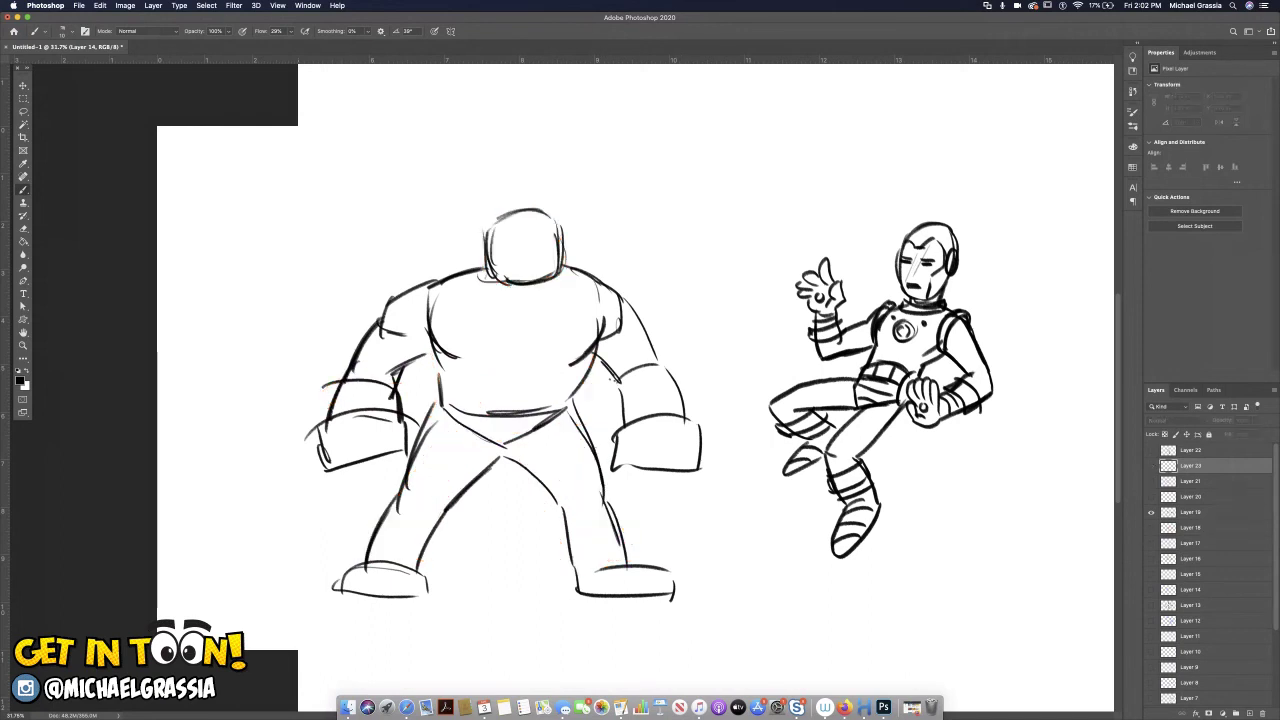
{"action": "key", "text": "ctrl+shift+alt+n"}
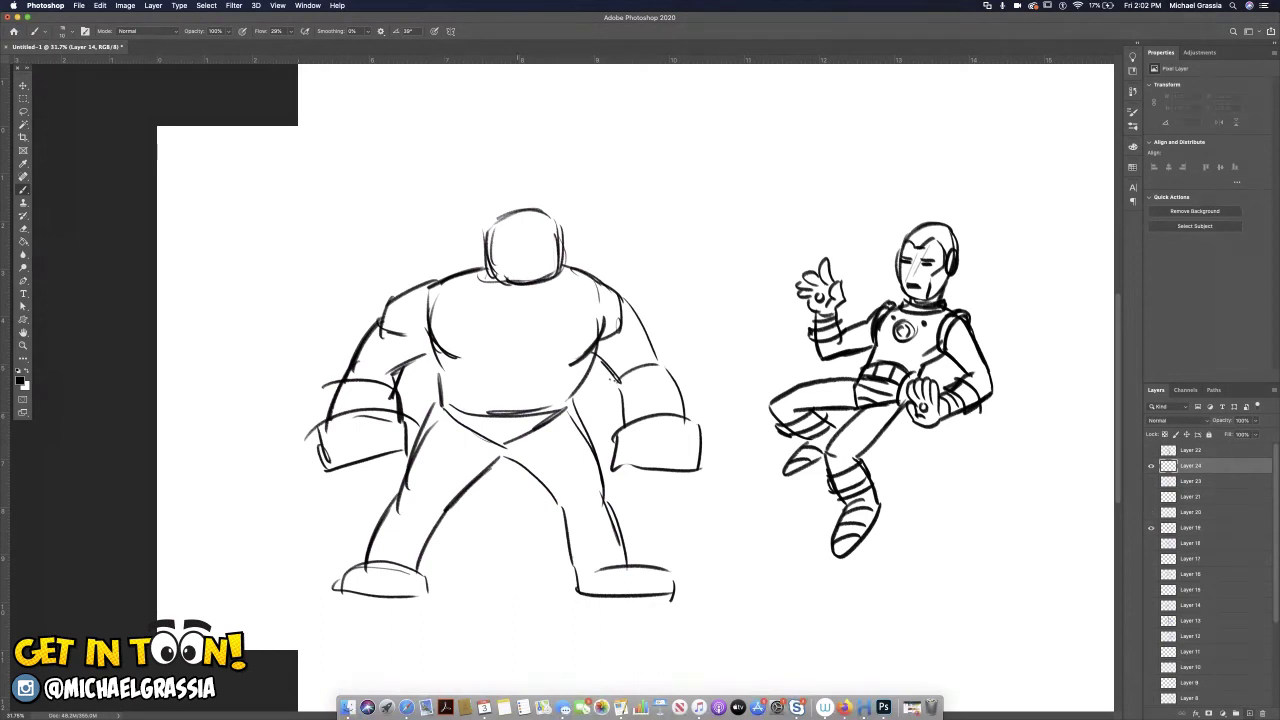
{"action": "mouse_move", "coordinate": [492, 244]}
{"action": "left_mouse_down"}
{"action": "mouse_move", "coordinate": [551, 239]}
{"action": "mouse_move", "coordinate": [510, 248]}
{"action": "mouse_move", "coordinate": [543, 242]}
{"action": "mouse_move", "coordinate": [526, 264]}
{"action": "mouse_move", "coordinate": [549, 265]}
{"action": "mouse_move", "coordinate": [458, 392]}
{"action": "left_mouse_up"}
{"action": "left_click_drag", "start_coordinate": [472, 288], "coordinate": [455, 458]}
{"action": "left_click_drag", "start_coordinate": [437, 427], "coordinate": [417, 440]}
{"action": "left_click_drag", "start_coordinate": [433, 363], "coordinate": [418, 428]}
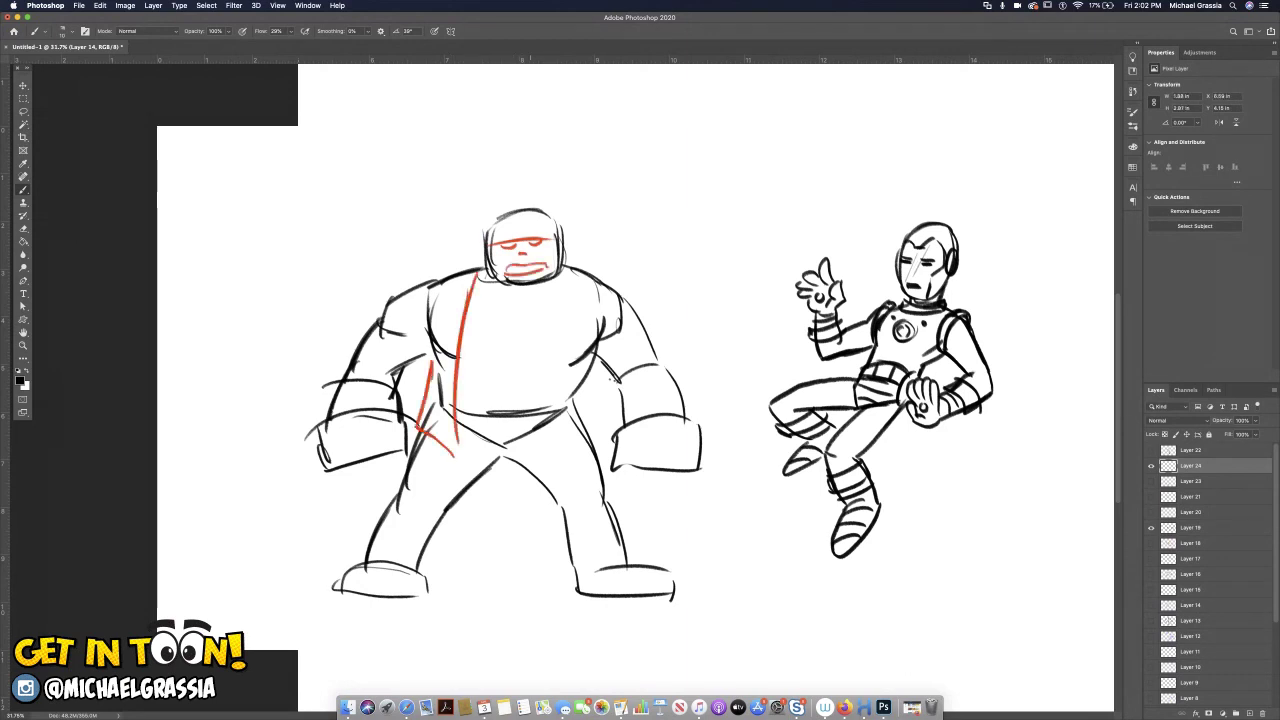
Draw the open jacket's opposite front panel and its sleeves with cuffs around the forearms.
{"action": "mouse_move", "coordinate": [567, 282]}
{"action": "left_mouse_down"}
{"action": "mouse_move", "coordinate": [579, 376]}
{"action": "mouse_move", "coordinate": [612, 431]}
{"action": "mouse_move", "coordinate": [600, 362]}
{"action": "mouse_move", "coordinate": [606, 414]}
{"action": "left_mouse_up"}
{"action": "mouse_move", "coordinate": [476, 272]}
{"action": "left_mouse_down"}
{"action": "mouse_move", "coordinate": [415, 288]}
{"action": "mouse_move", "coordinate": [420, 372]}
{"action": "left_mouse_up"}
{"action": "mouse_move", "coordinate": [416, 288]}
{"action": "left_mouse_down"}
{"action": "mouse_move", "coordinate": [380, 308]}
{"action": "mouse_move", "coordinate": [325, 425]}
{"action": "left_mouse_up"}
{"action": "left_click_drag", "start_coordinate": [398, 384], "coordinate": [419, 348]}
{"action": "left_click_drag", "start_coordinate": [325, 410], "coordinate": [397, 391]}
Finish the red outfit with cropped trousers, jacket edges and a hair fringe, and hide its layer.
{"action": "mouse_move", "coordinate": [407, 467]}
{"action": "left_mouse_down"}
{"action": "mouse_move", "coordinate": [354, 547]}
{"action": "mouse_move", "coordinate": [436, 556]}
{"action": "left_mouse_up"}
{"action": "mouse_move", "coordinate": [500, 462]}
{"action": "left_mouse_down"}
{"action": "mouse_move", "coordinate": [426, 552]}
{"action": "mouse_move", "coordinate": [468, 492]}
{"action": "mouse_move", "coordinate": [562, 512]}
{"action": "mouse_move", "coordinate": [586, 556]}
{"action": "mouse_move", "coordinate": [634, 544]}
{"action": "mouse_move", "coordinate": [594, 456]}
{"action": "left_mouse_up"}
{"action": "mouse_move", "coordinate": [602, 362]}
{"action": "left_mouse_down"}
{"action": "mouse_move", "coordinate": [622, 418]}
{"action": "mouse_move", "coordinate": [692, 394]}
{"action": "mouse_move", "coordinate": [585, 283]}
{"action": "left_mouse_up"}
{"action": "left_click_drag", "start_coordinate": [476, 266], "coordinate": [452, 362]}
{"action": "left_click_drag", "start_coordinate": [566, 270], "coordinate": [578, 330]}
{"action": "mouse_move", "coordinate": [480, 244]}
{"action": "left_mouse_down"}
{"action": "mouse_move", "coordinate": [490, 222]}
{"action": "mouse_move", "coordinate": [494, 240]}
{"action": "mouse_move", "coordinate": [523, 236]}
{"action": "left_mouse_up"}
{"action": "left_click_drag", "start_coordinate": [537, 221], "coordinate": [553, 232]}
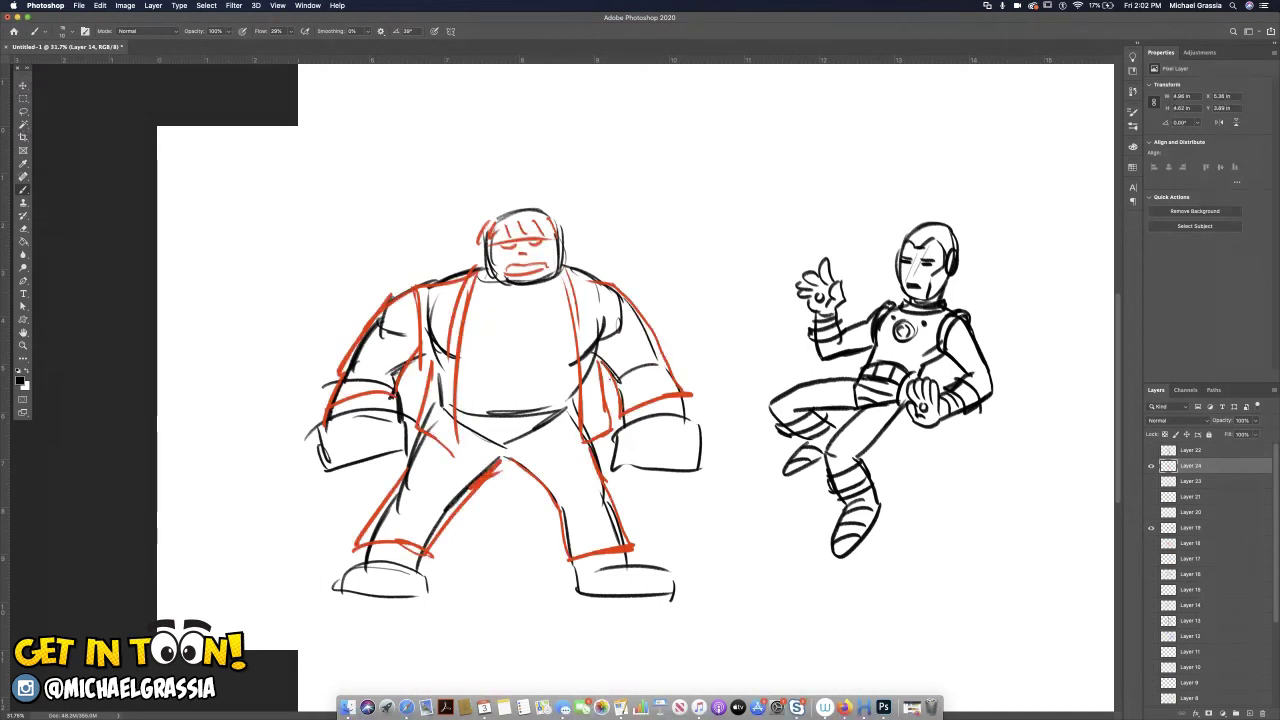
{"action": "key", "text": "super+comma"}
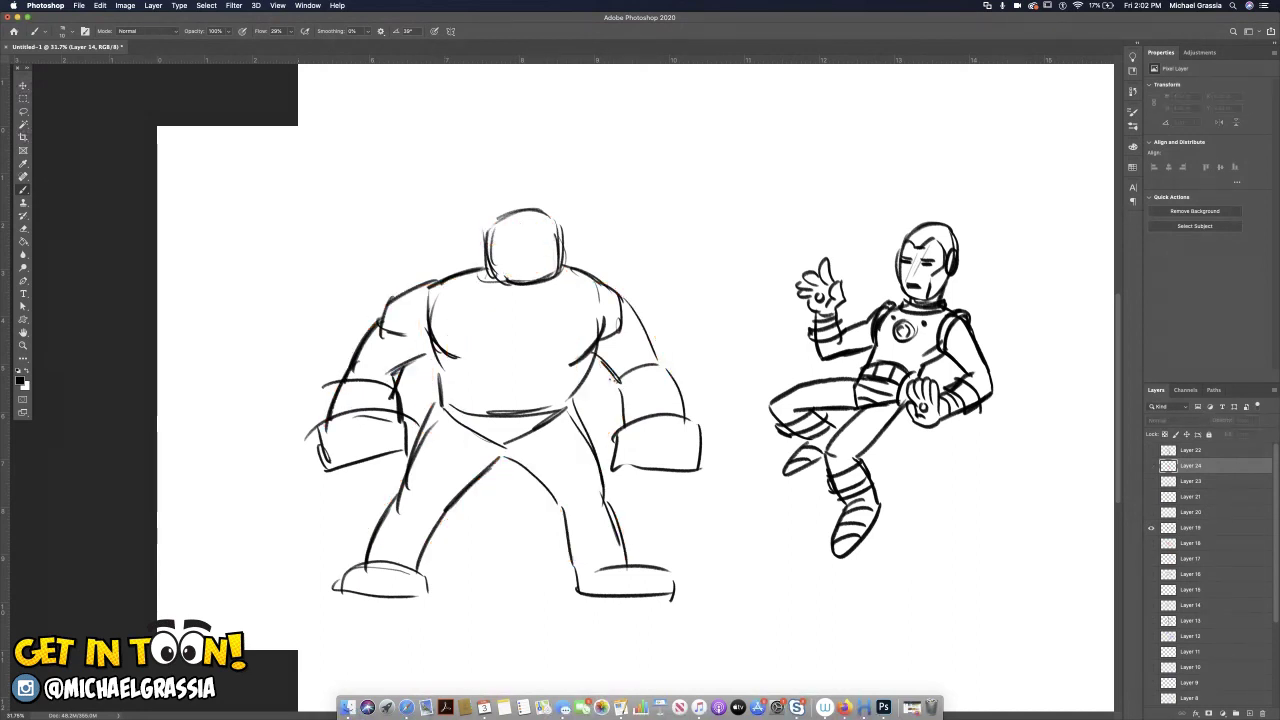